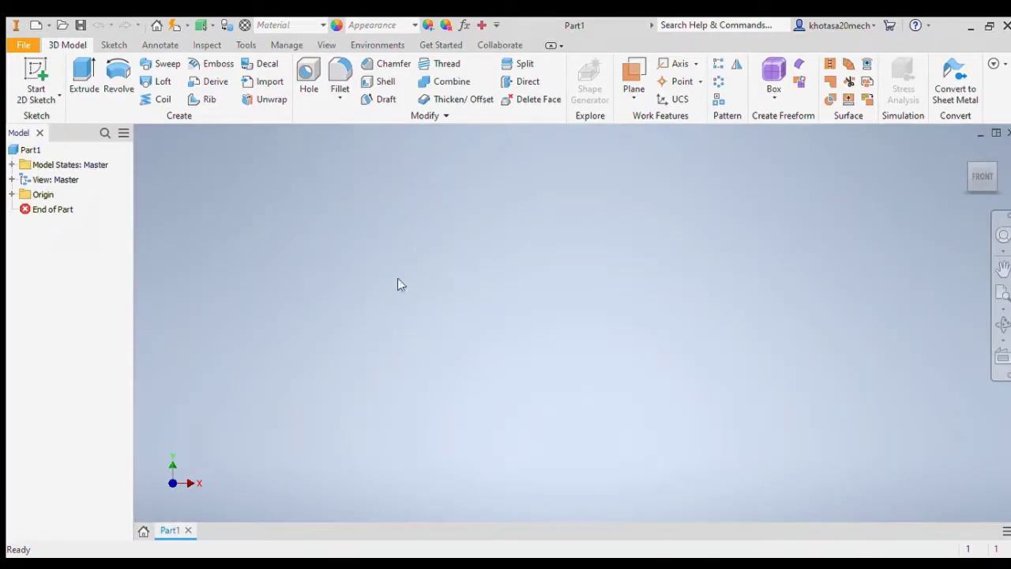
Start a 2D sketch on the horizontal XZ origin plane
{"action": "left_click", "coordinate": [113, 45]}
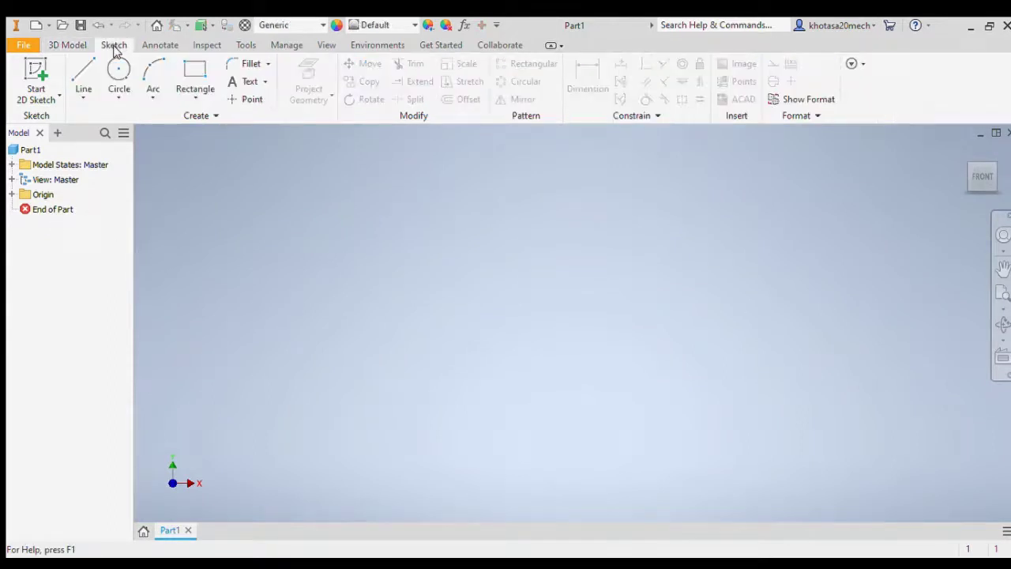
{"action": "left_click", "coordinate": [37, 72]}
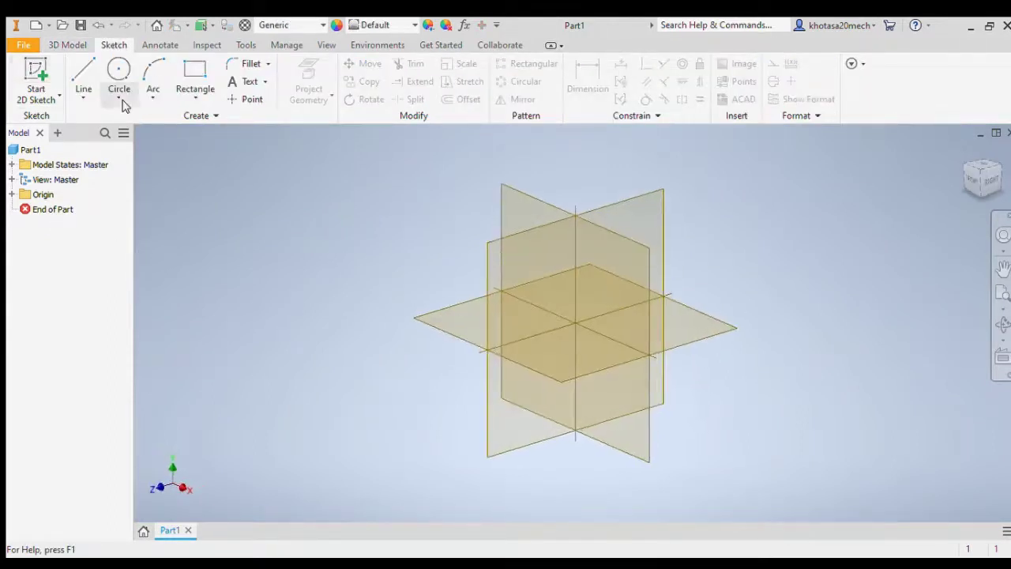
{"action": "left_click", "coordinate": [73, 75]}
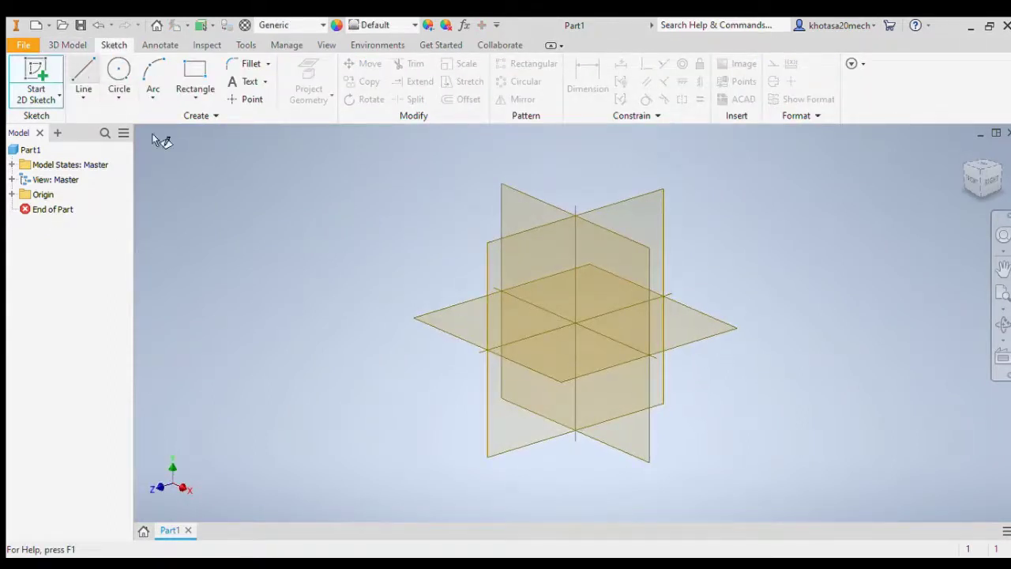
{"action": "left_click", "coordinate": [456, 334]}
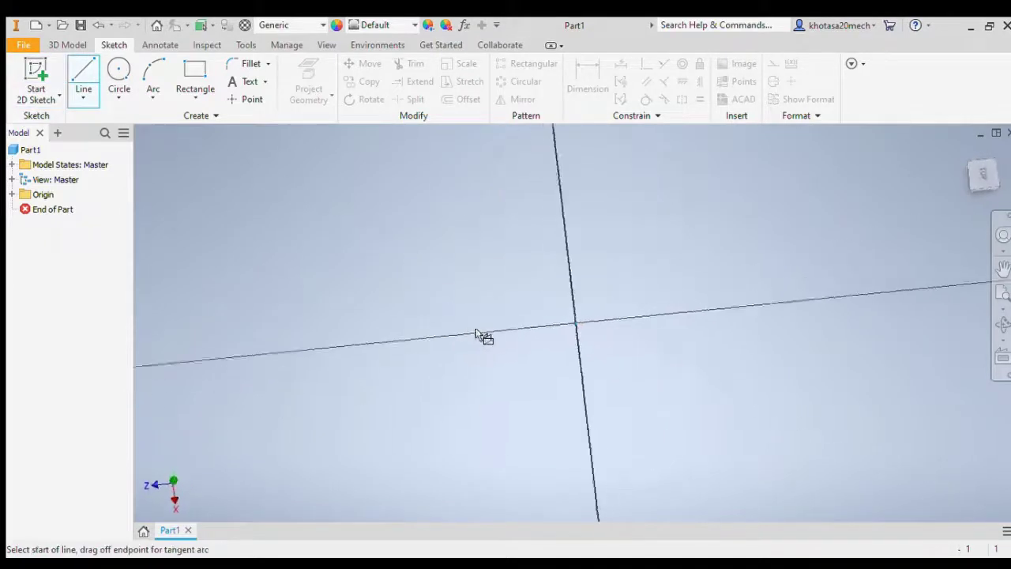
{"action": "left_click", "coordinate": [575, 325]}
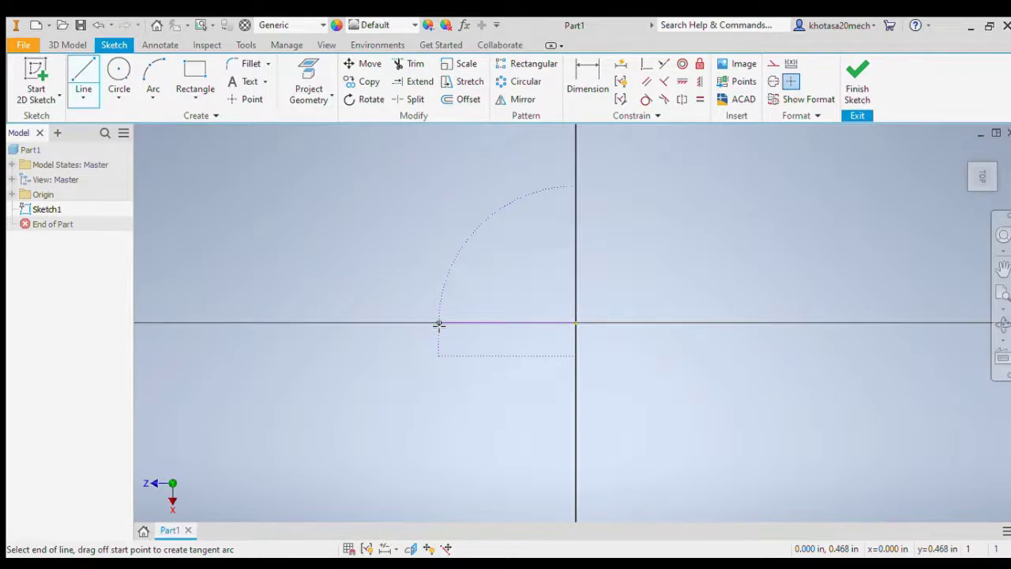
{"action": "key", "text": "Escape"}
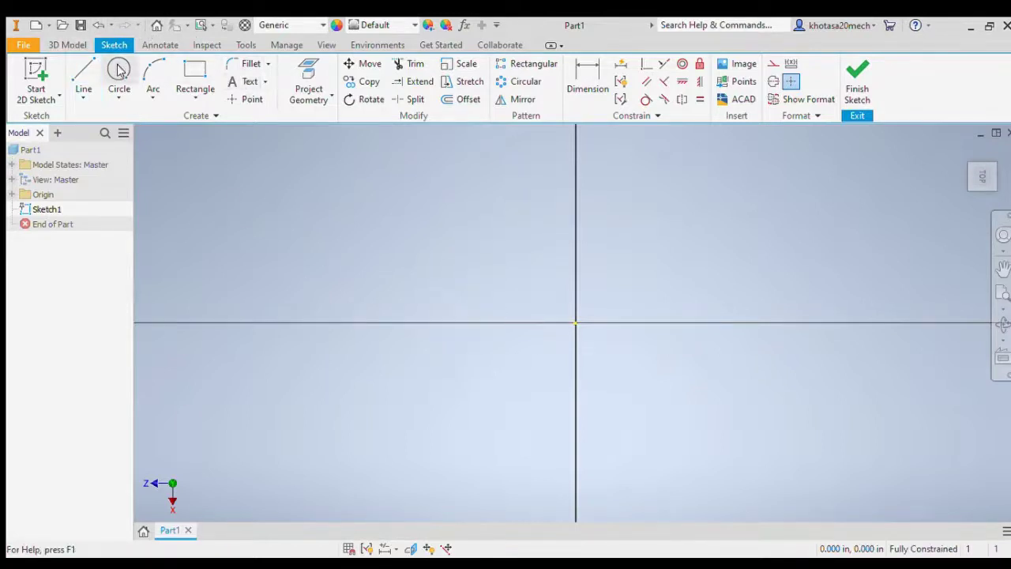
Draw a 325 in line from the origin along the Z axis, then a 650 in line back across the origin
{"action": "left_click", "coordinate": [83, 79]}
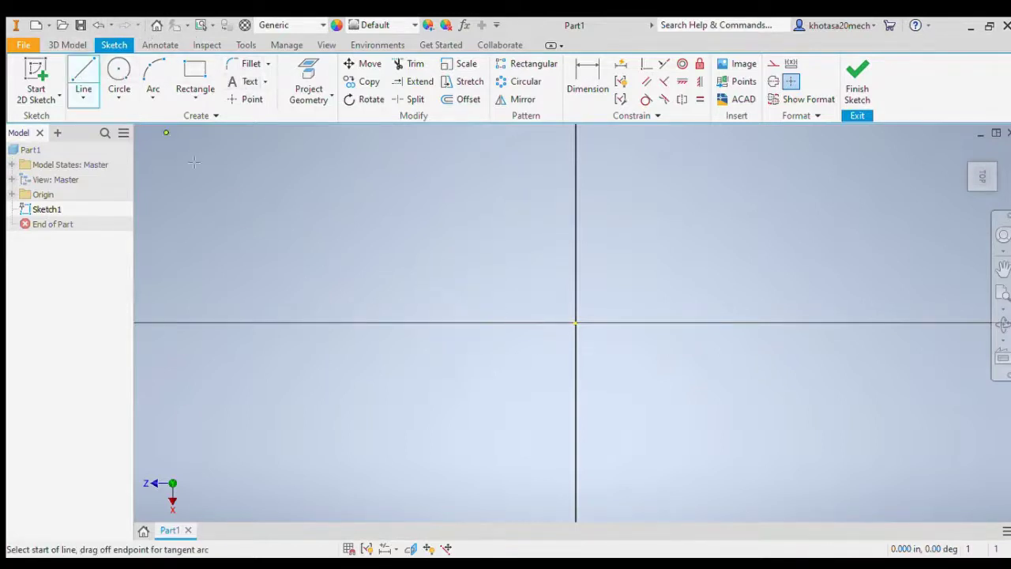
{"action": "left_click", "coordinate": [575, 323]}
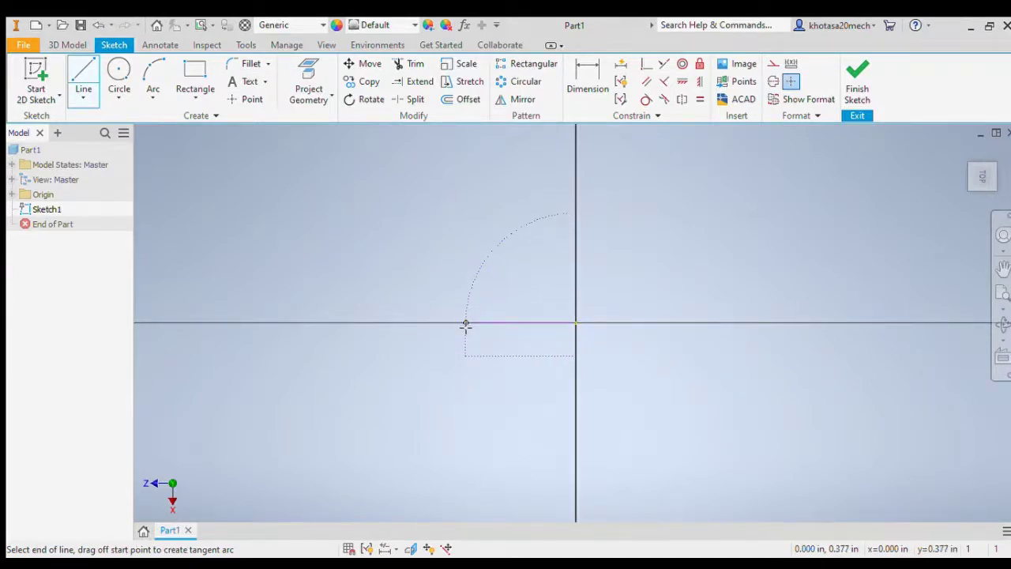
{"action": "type", "text": "325"}
{"action": "key", "text": "Return"}
{"action": "scroll", "coordinate": [445, 322], "scroll_direction": "up", "scroll_amount": 15}
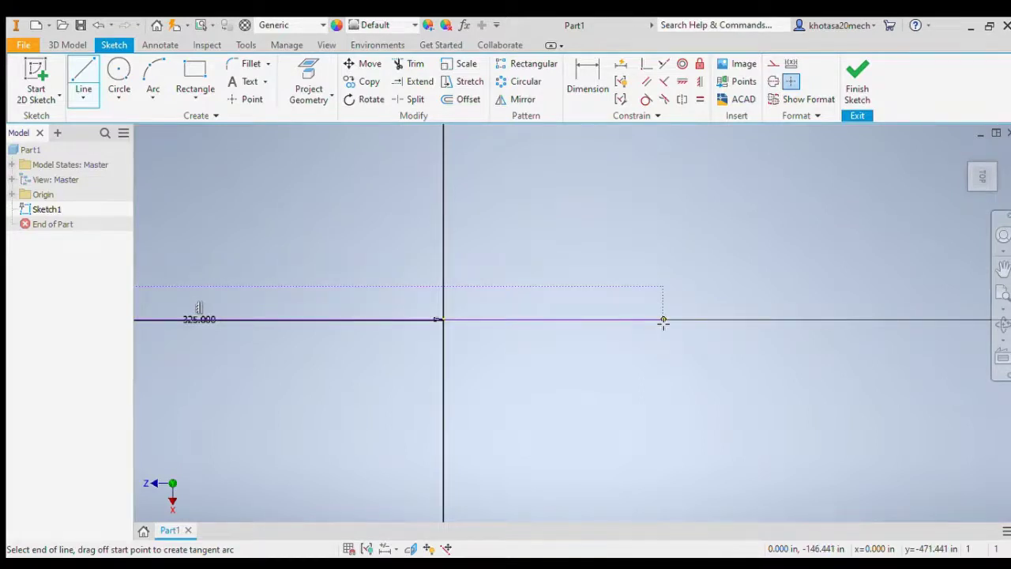
{"action": "type", "text": "650"}
{"action": "key", "text": "Return"}
{"action": "key", "text": "Escape"}
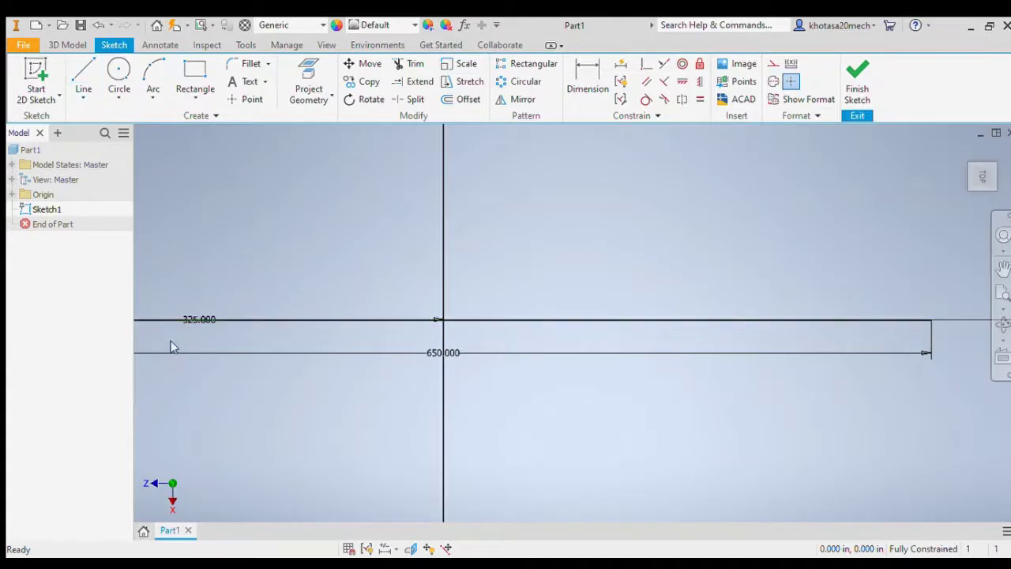
Delete the 325 in dimension and the overlapping 325 in line segment
{"action": "left_click", "coordinate": [233, 322]}
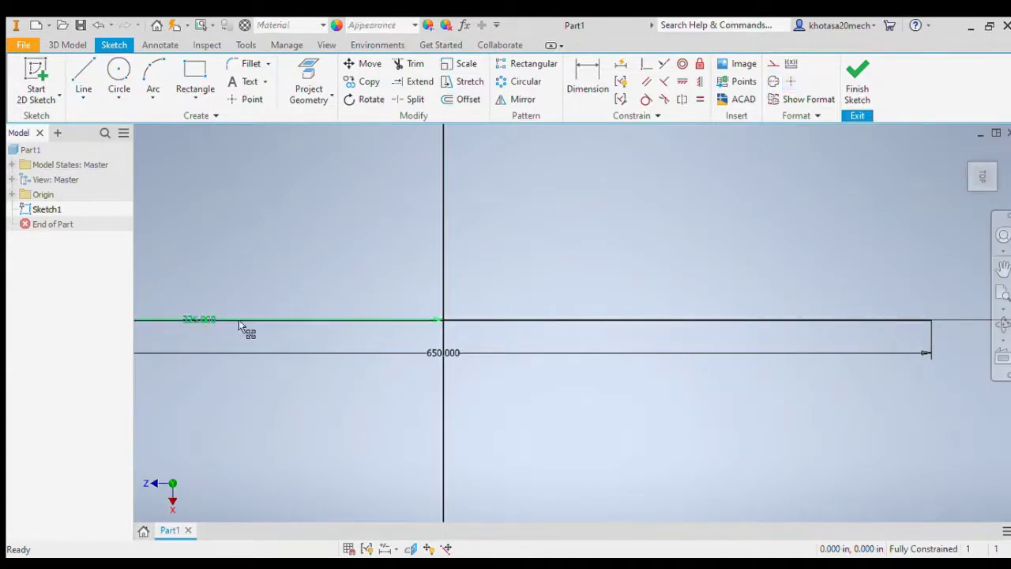
{"action": "key", "text": "Delete"}
{"action": "left_click", "coordinate": [316, 321]}
{"action": "key", "text": "Delete"}
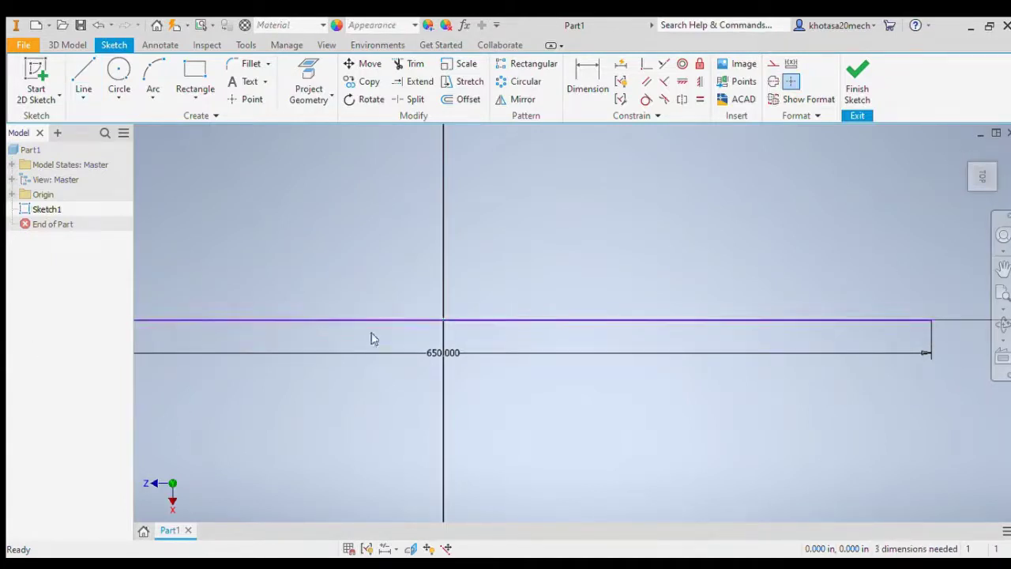
Move the 650 in dimension to the other side of the line and delete it
{"action": "scroll", "coordinate": [459, 418], "scroll_direction": "down", "scroll_amount": 5}
{"action": "scroll", "coordinate": [458, 418], "scroll_direction": "up", "scroll_amount": 4}
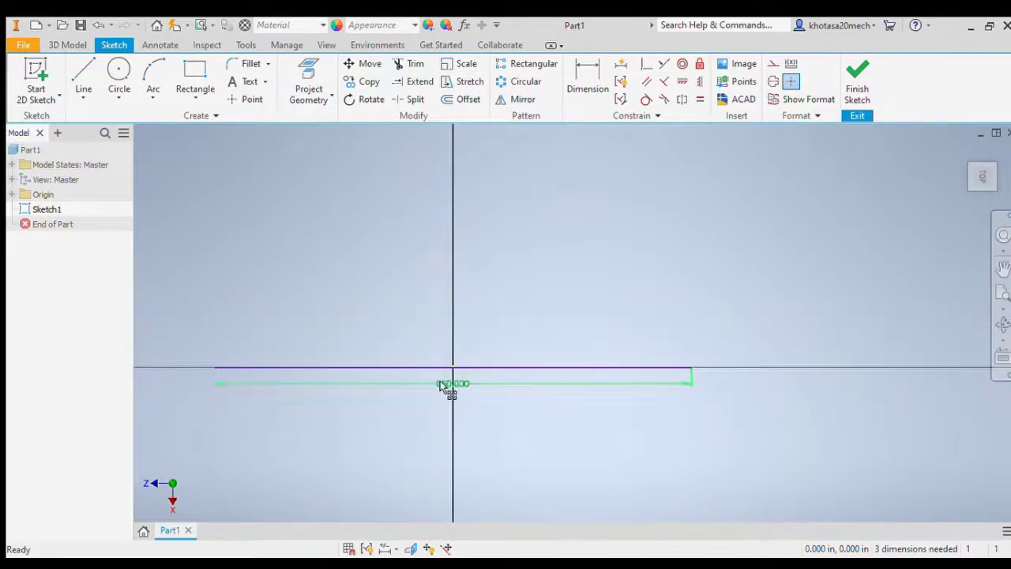
{"action": "left_click_drag", "start_coordinate": [441, 385], "coordinate": [459, 325]}
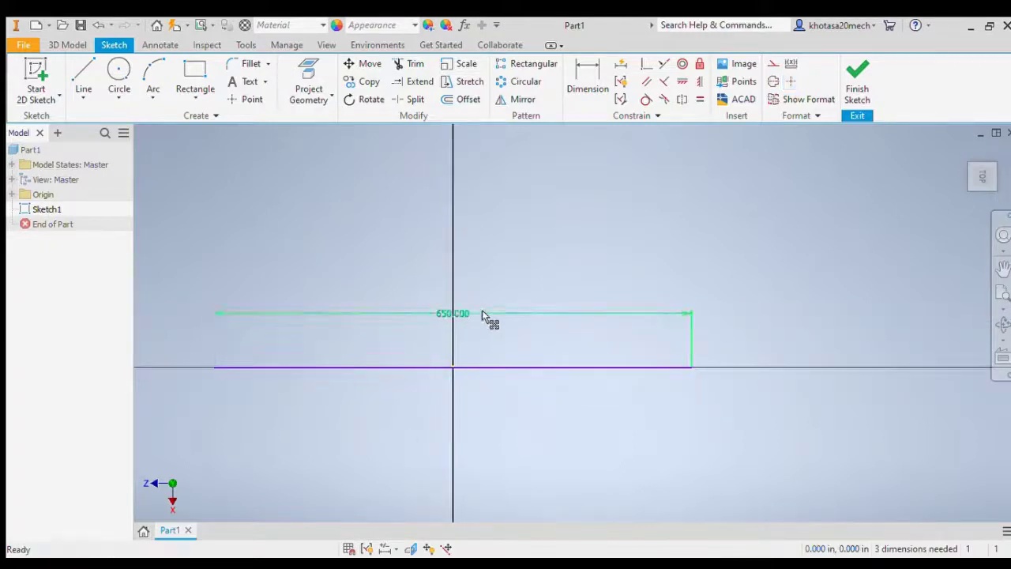
{"action": "key", "text": "Delete"}
Draw a 600 in line from the origin along the X axis, then a 250 in perpendicular line toward positive Z from its end
{"action": "left_click", "coordinate": [83, 79]}
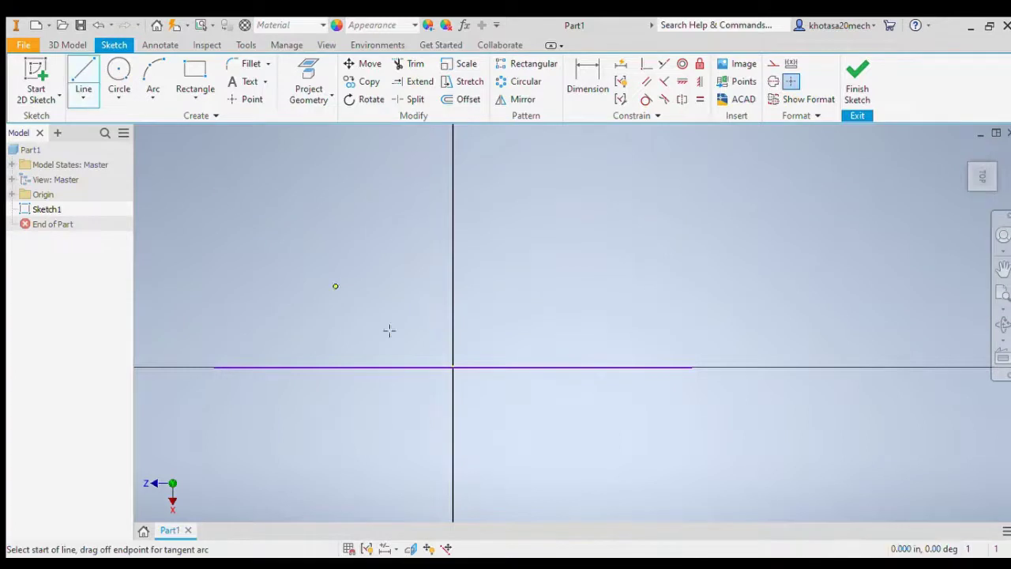
{"action": "left_click", "coordinate": [453, 368]}
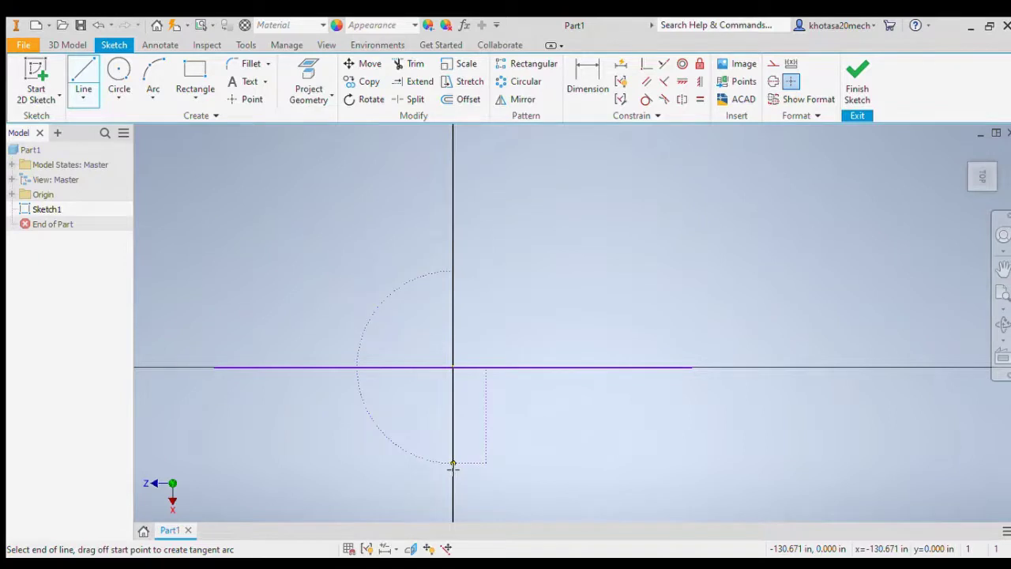
{"action": "left_click", "coordinate": [452, 466]}
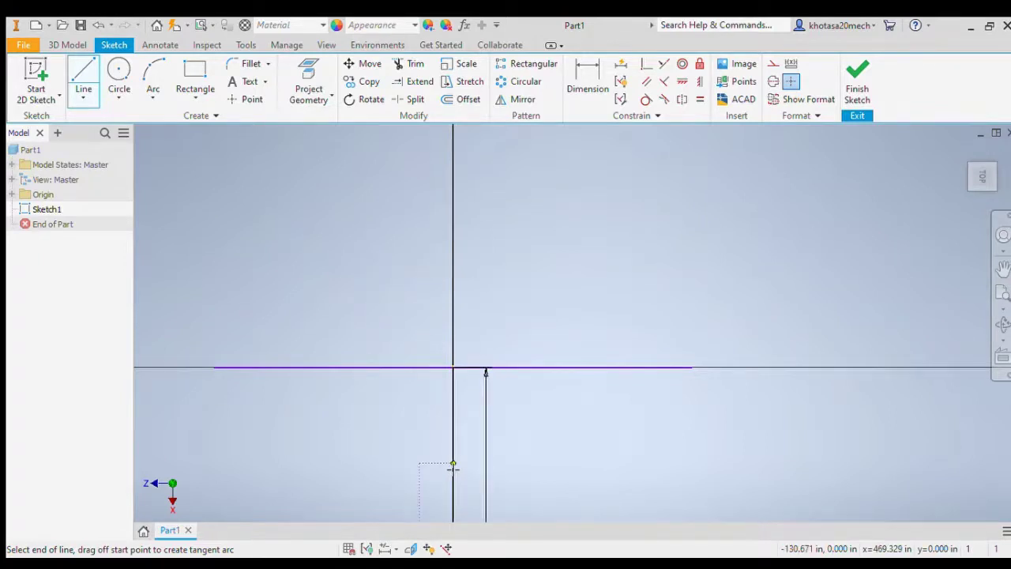
{"action": "scroll", "coordinate": [452, 466], "scroll_direction": "up", "scroll_amount": 5}
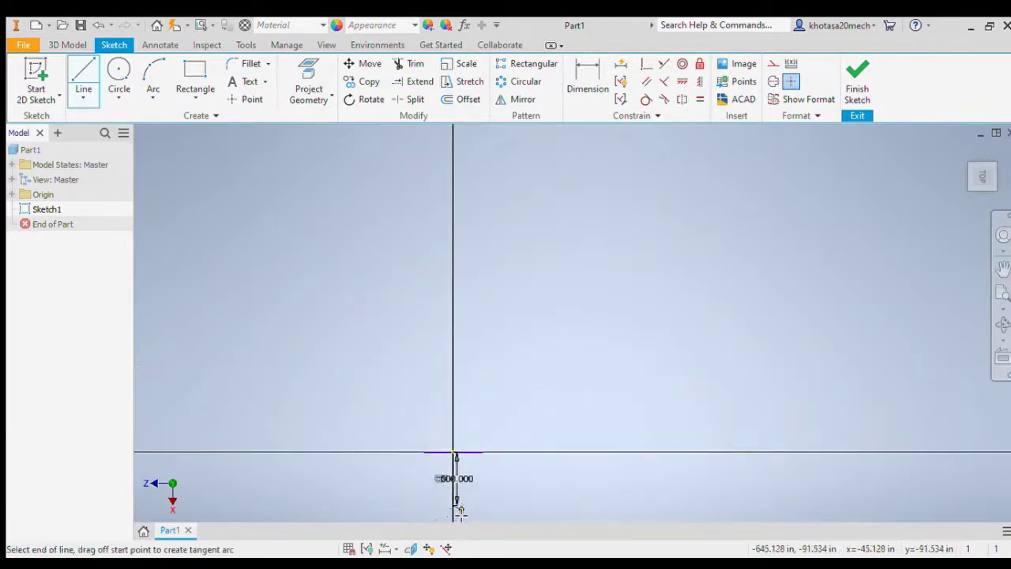
{"action": "scroll", "coordinate": [460, 512], "scroll_direction": "down", "scroll_amount": 8}
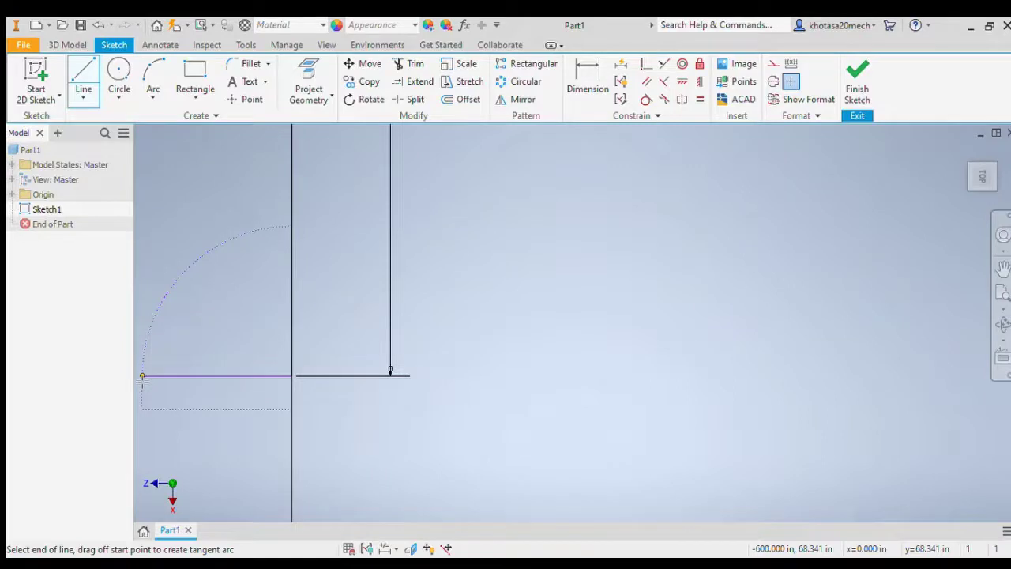
{"action": "left_click", "coordinate": [143, 378]}
Draw a 500 in line from the free end of the 250 in line, heading away from the origin along X
{"action": "scroll", "coordinate": [142, 381], "scroll_direction": "up", "scroll_amount": 8}
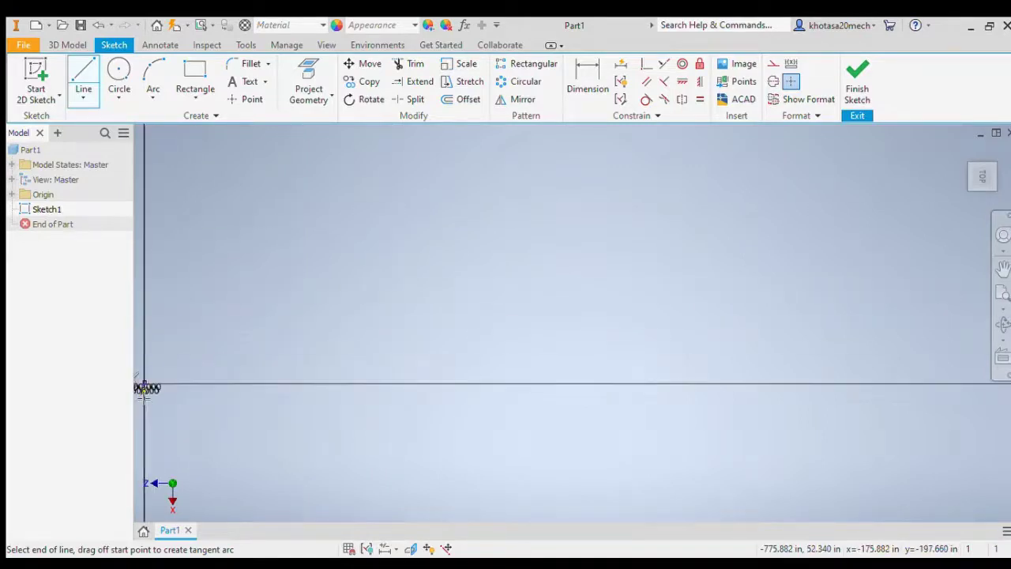
{"action": "scroll", "coordinate": [143, 397], "scroll_direction": "down", "scroll_amount": 3}
{"action": "scroll", "coordinate": [136, 404], "scroll_direction": "up", "scroll_amount": 8}
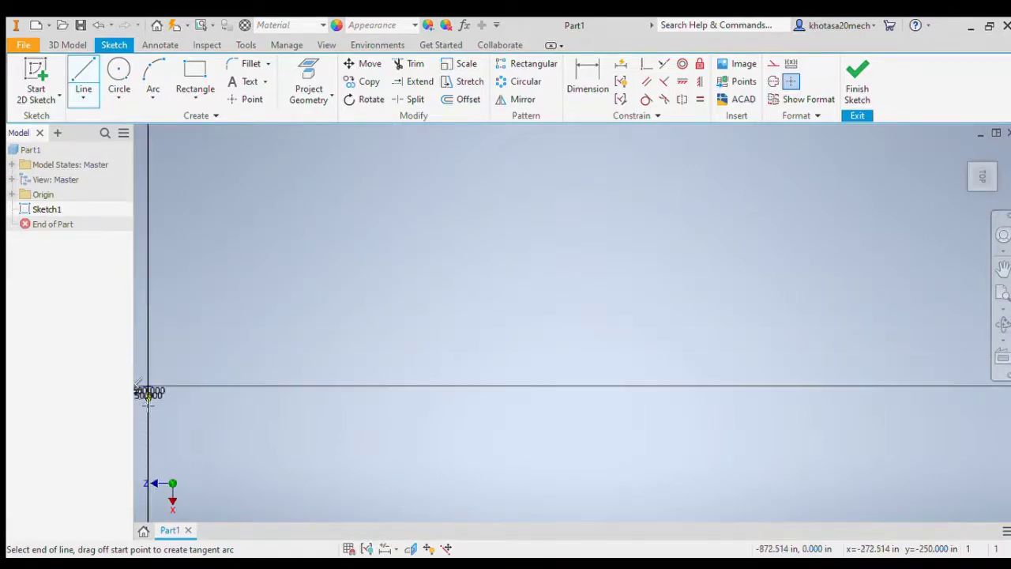
{"action": "scroll", "coordinate": [149, 472], "scroll_direction": "down", "scroll_amount": 3}
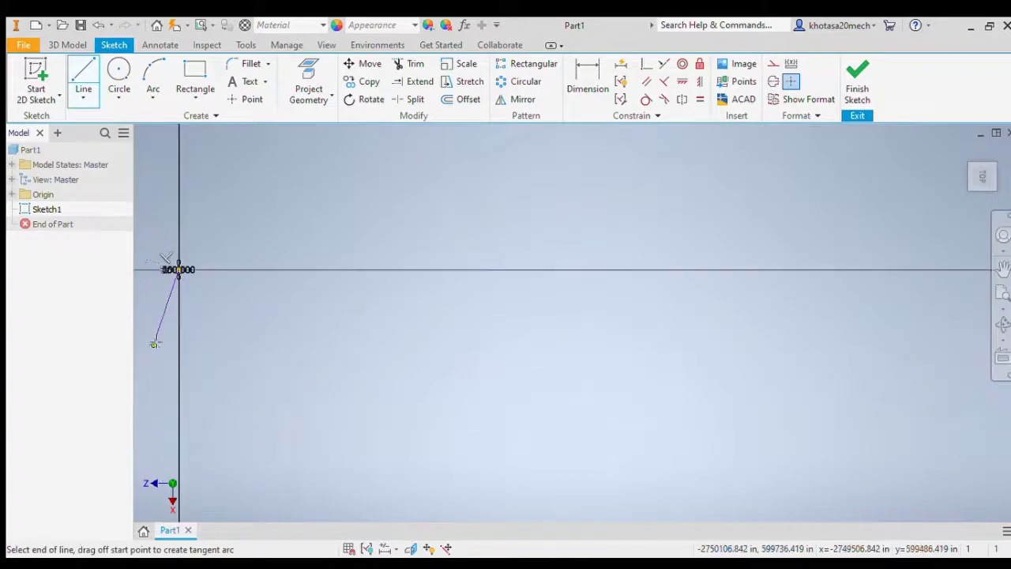
{"action": "scroll", "coordinate": [174, 254], "scroll_direction": "down", "scroll_amount": 5}
{"action": "scroll", "coordinate": [174, 424], "scroll_direction": "down", "scroll_amount": 5}
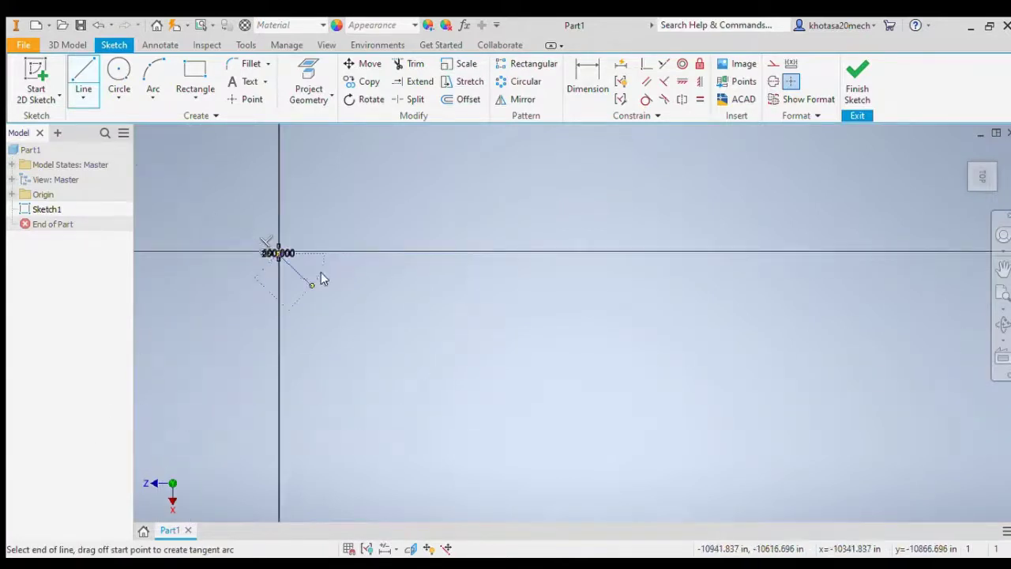
{"action": "scroll", "coordinate": [281, 261], "scroll_direction": "down", "scroll_amount": 3}
{"action": "scroll", "coordinate": [162, 223], "scroll_direction": "down", "scroll_amount": 3}
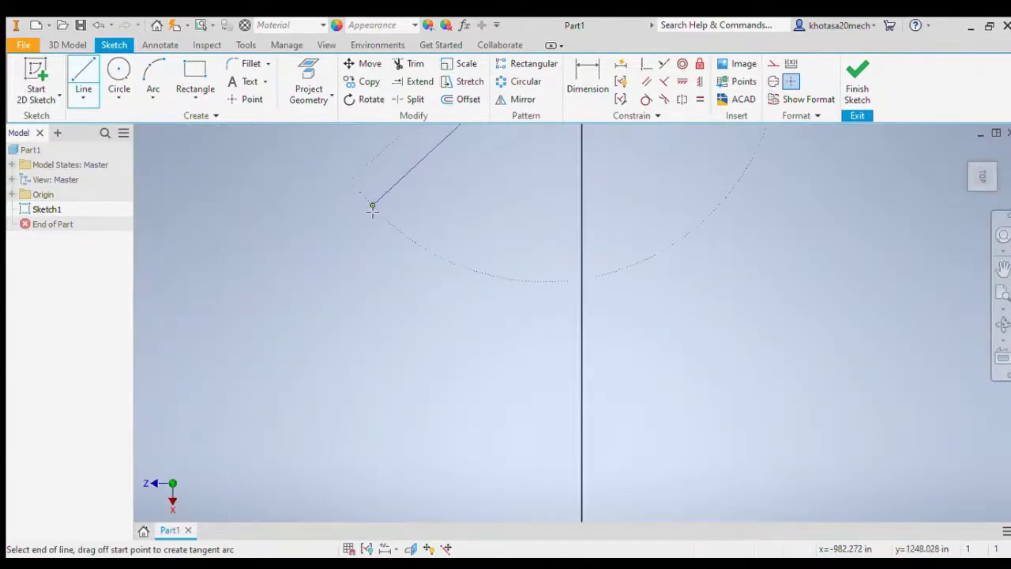
{"action": "scroll", "coordinate": [372, 197], "scroll_direction": "down", "scroll_amount": 6}
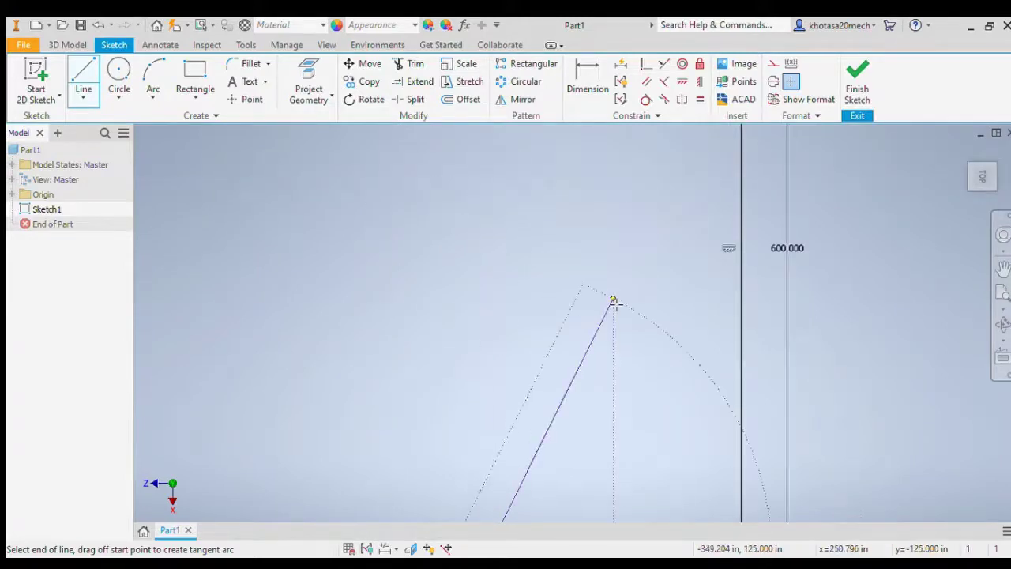
{"action": "scroll", "coordinate": [612, 297], "scroll_direction": "up", "scroll_amount": 5}
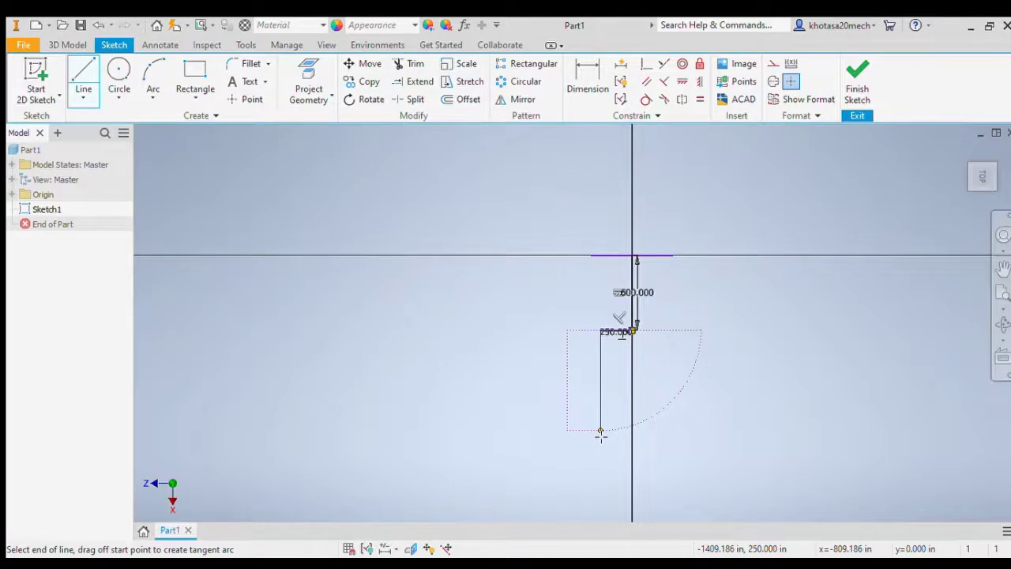
{"action": "type", "text": "500"}
{"action": "key", "text": "Return"}
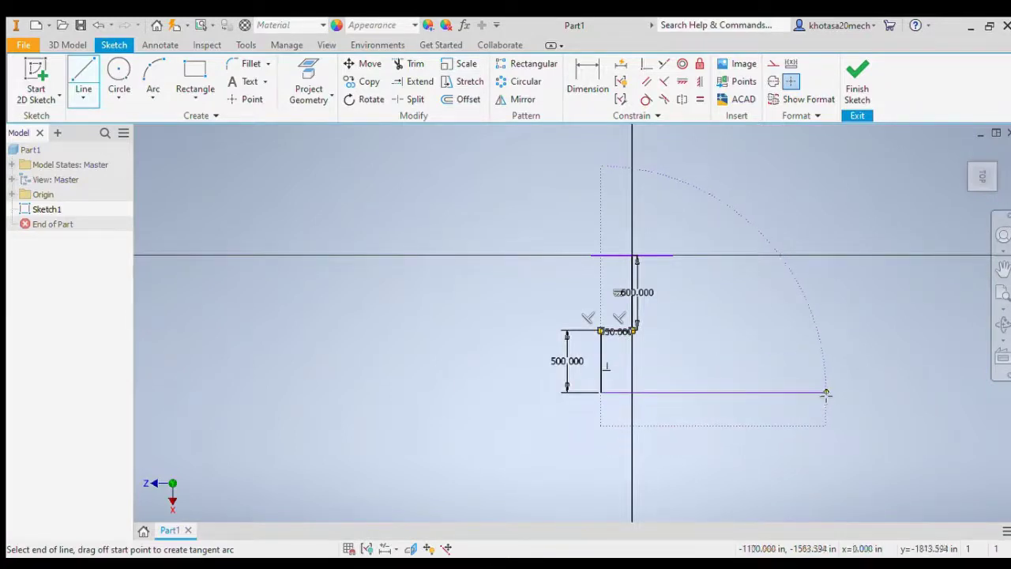
Complete the 500 in square with its base, its opposite side and a closing edge back to the starting corner
{"action": "type", "text": "500"}
{"action": "key", "text": "Return"}
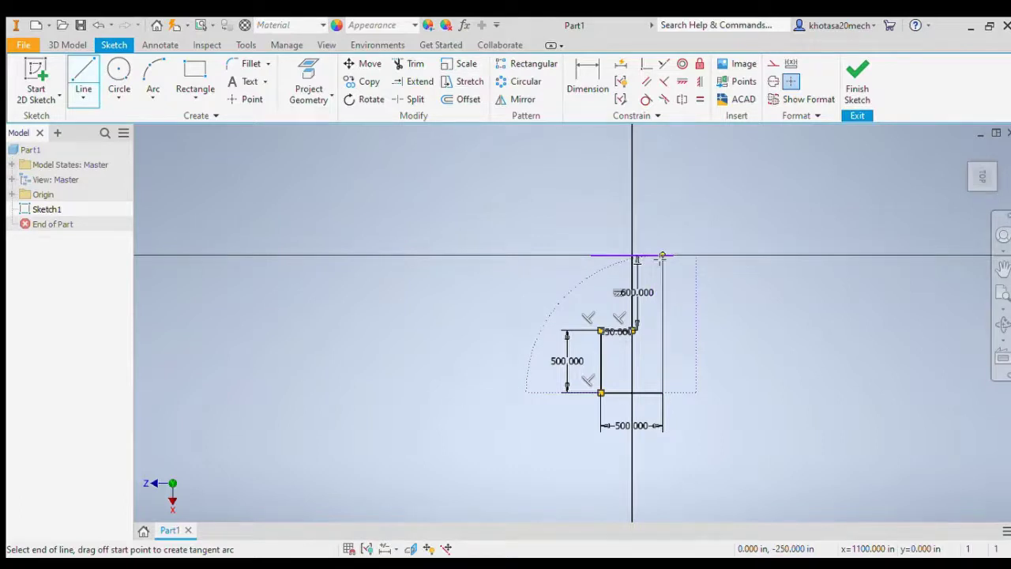
{"action": "left_click", "coordinate": [662, 330]}
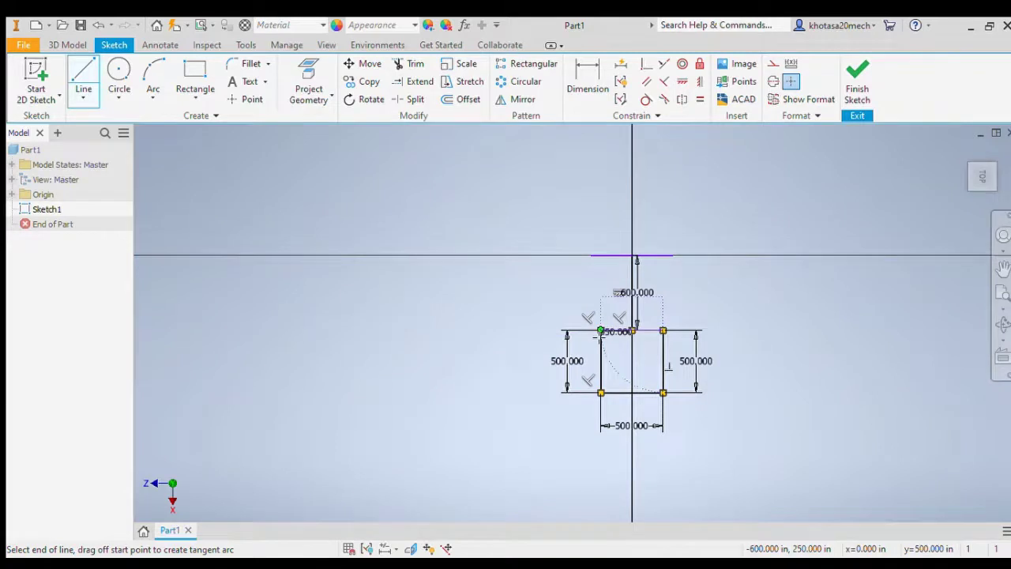
{"action": "left_click", "coordinate": [599, 338]}
{"action": "key", "text": "Escape"}
Delete the 250 in dimension, the 500 in dimension on the square's positive-Z side, and the overlapping 250 in line
{"action": "scroll", "coordinate": [601, 337], "scroll_direction": "down", "scroll_amount": 7}
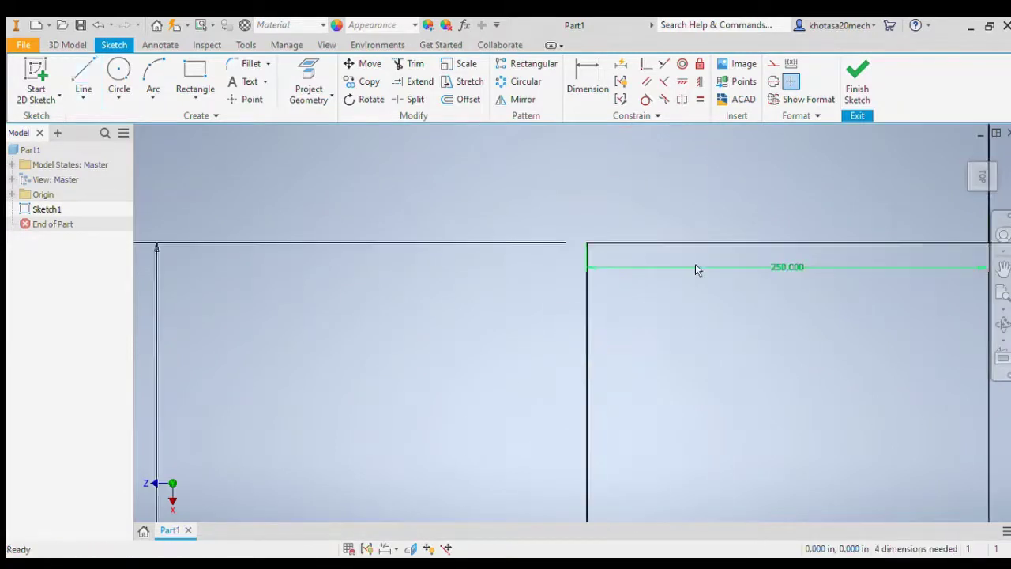
{"action": "key", "text": "Delete"}
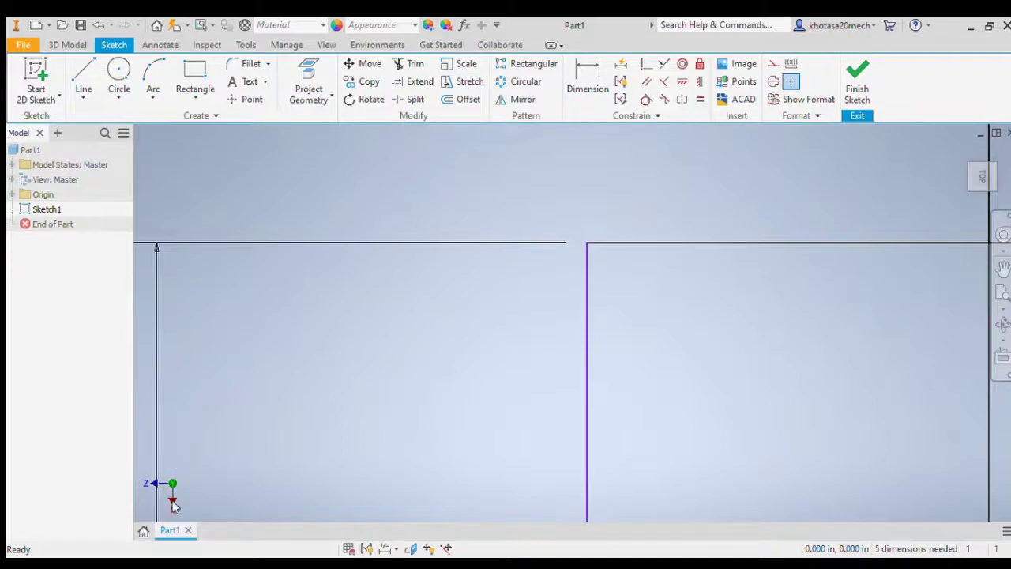
{"action": "left_click", "coordinate": [146, 377]}
{"action": "key", "text": "Delete"}
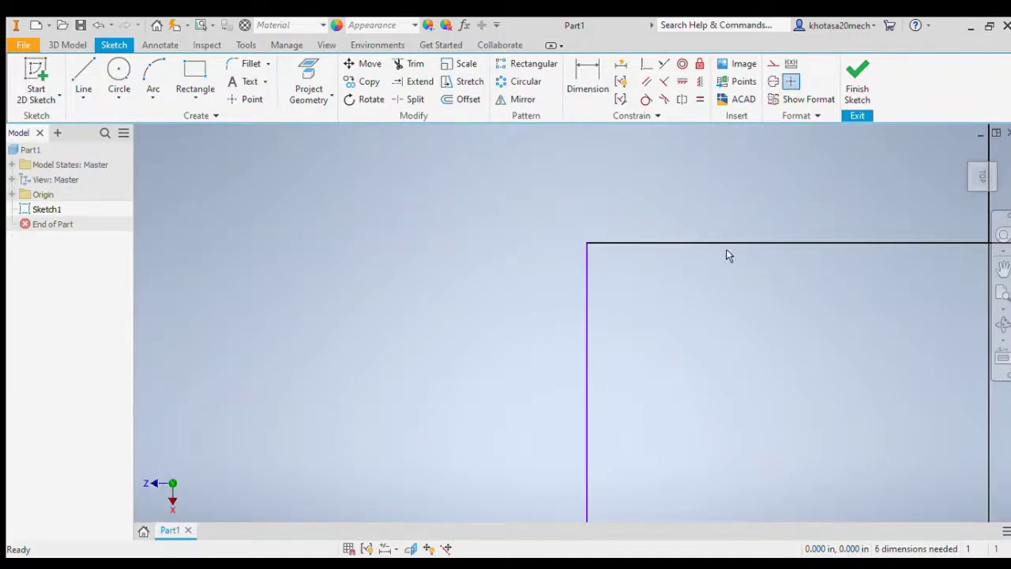
{"action": "left_click", "coordinate": [726, 244]}
{"action": "key", "text": "Delete"}
Delete the two remaining 500 in dimensions from the square's base and side
{"action": "scroll", "coordinate": [731, 255], "scroll_direction": "down", "scroll_amount": 10}
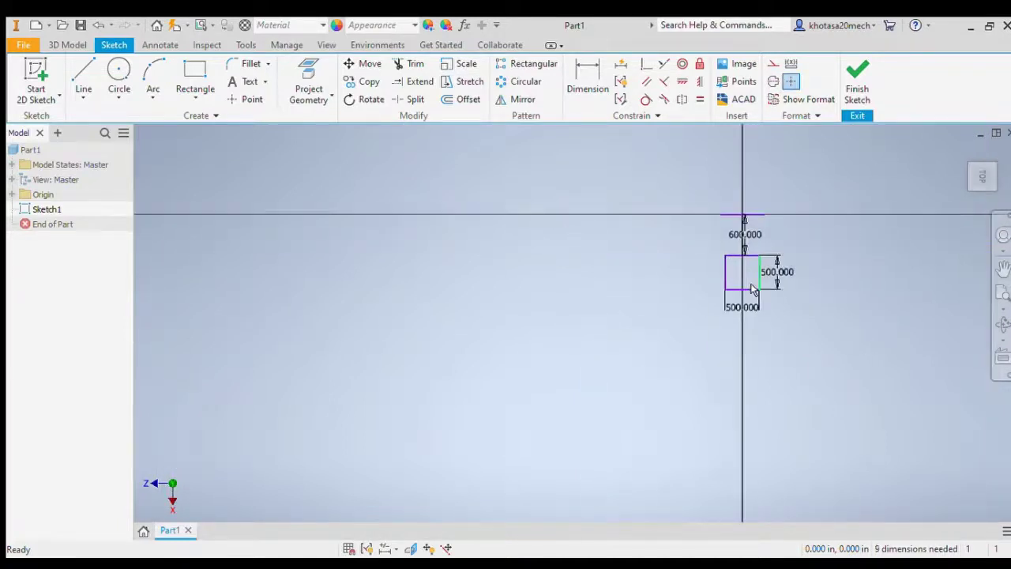
{"action": "left_click", "coordinate": [757, 313]}
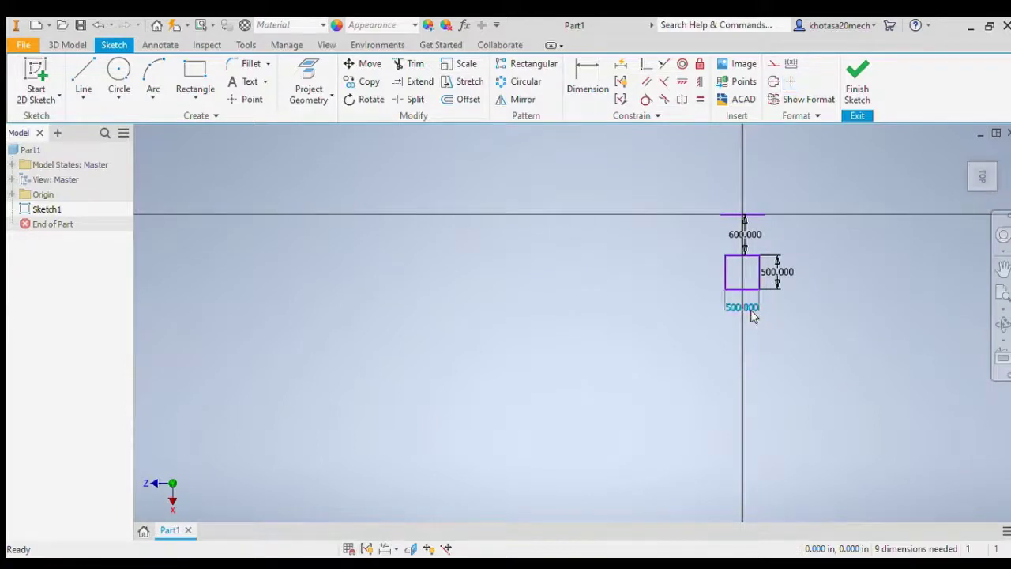
{"action": "key", "text": "Delete"}
{"action": "left_click", "coordinate": [780, 271]}
{"action": "key", "text": "Delete"}
{"action": "scroll", "coordinate": [758, 245], "scroll_direction": "up", "scroll_amount": 5}
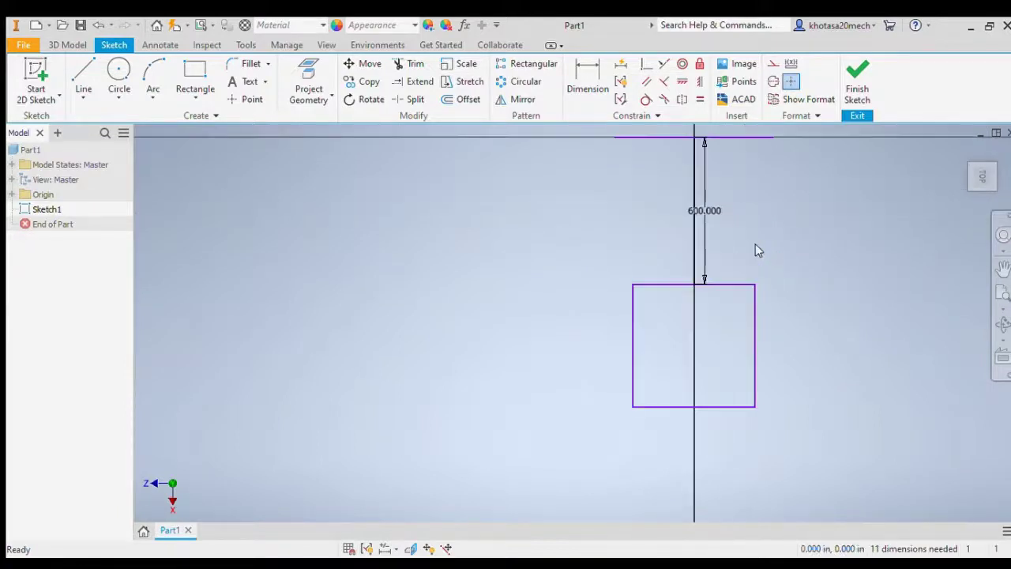
Delete the 600 in dimension and draw lines joining both ends of the 650 in line to the square's nearest corners
{"action": "left_click", "coordinate": [703, 210]}
{"action": "key", "text": "Delete"}
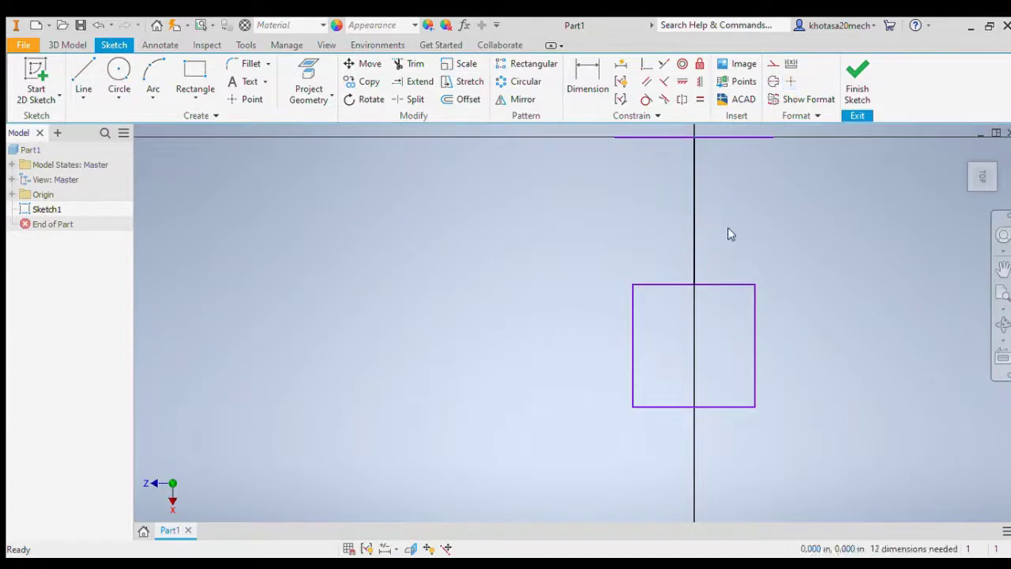
{"action": "left_click", "coordinate": [84, 81]}
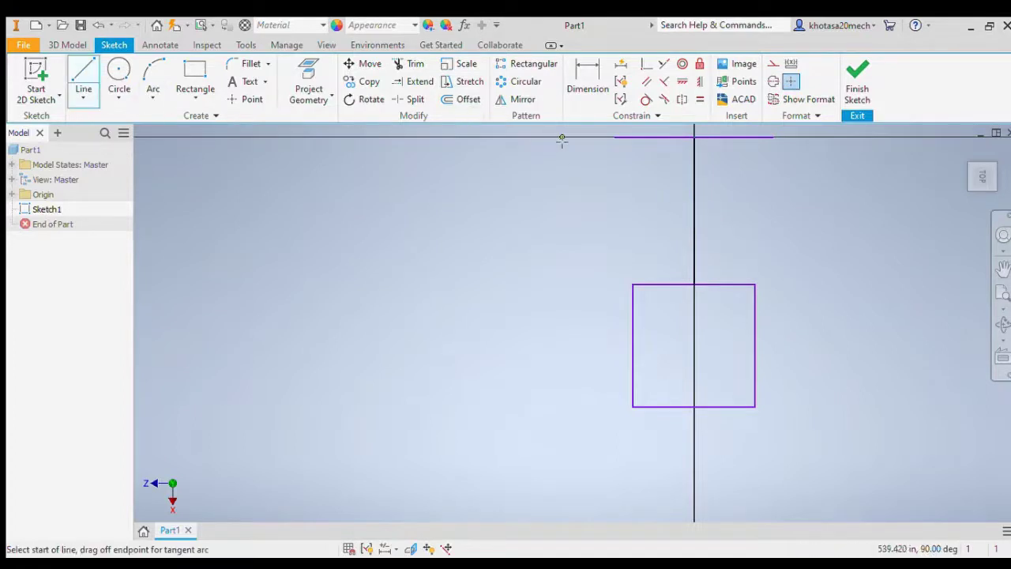
{"action": "left_click", "coordinate": [614, 140]}
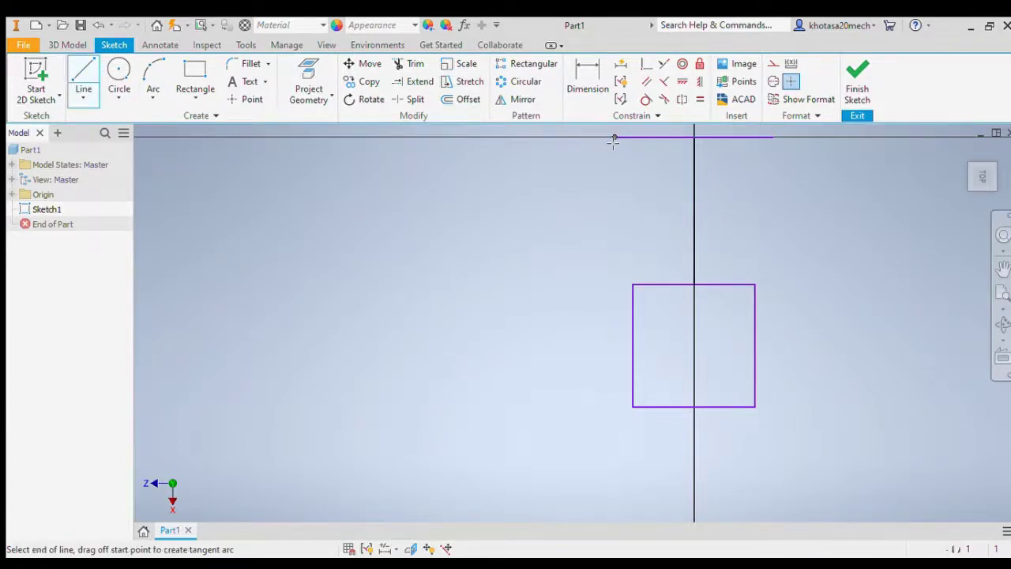
{"action": "left_click", "coordinate": [633, 285]}
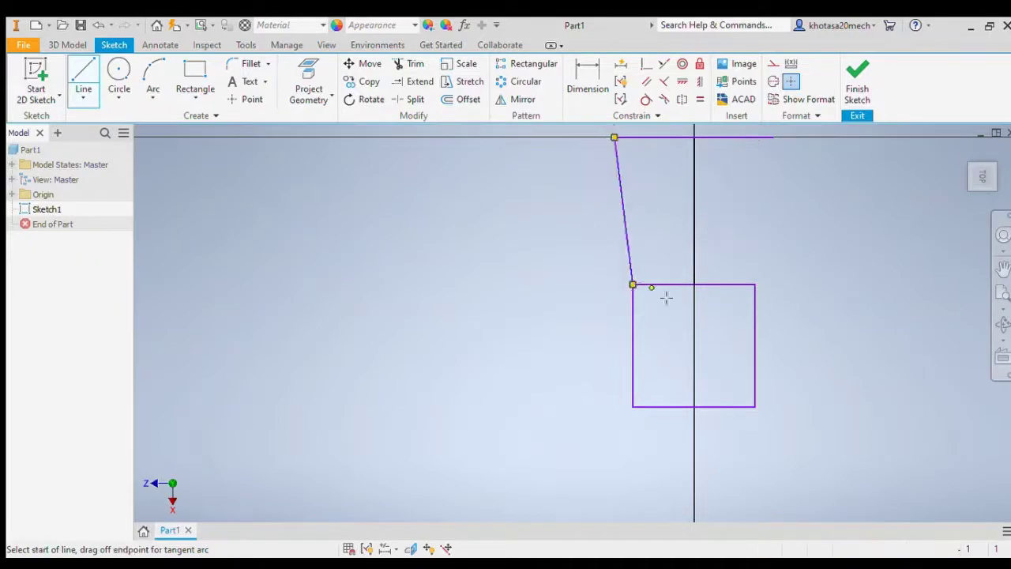
{"action": "left_click", "coordinate": [772, 138]}
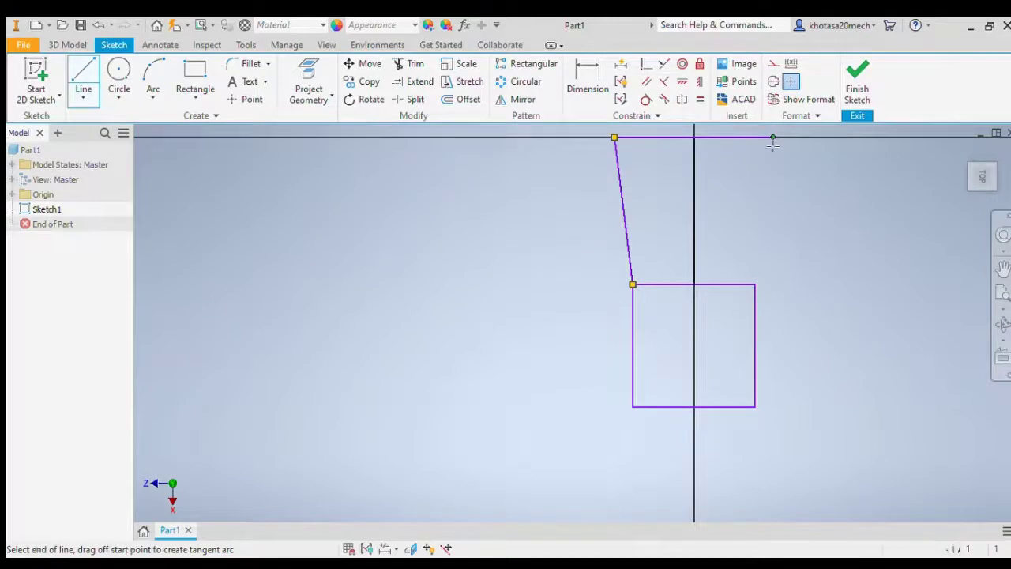
{"action": "left_click", "coordinate": [754, 285]}
{"action": "key", "text": "Escape"}
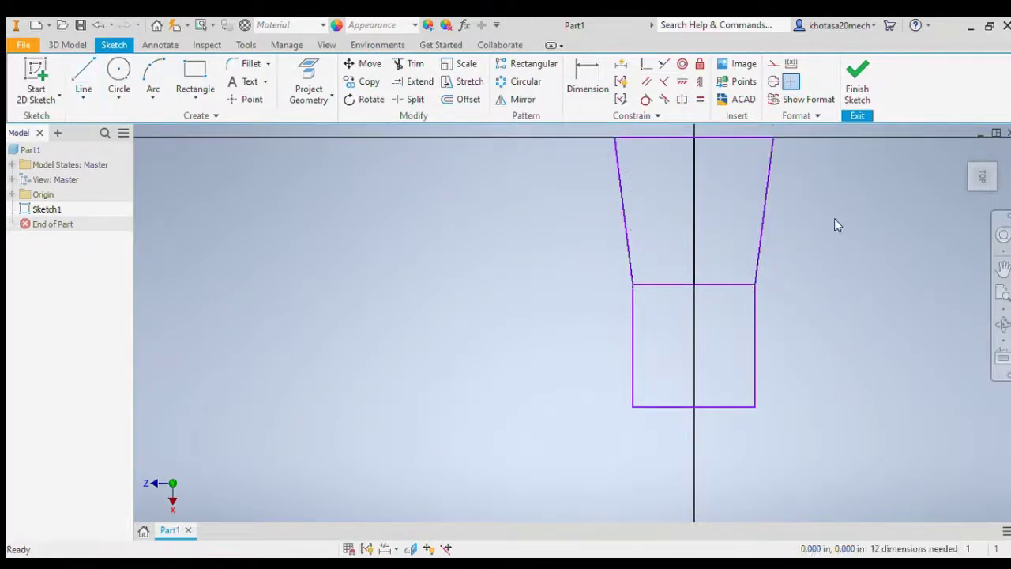
Finish the current sketch and start a new 2D sketch on the XY plane
{"action": "scroll", "coordinate": [835, 220], "scroll_direction": "up", "scroll_amount": 2}
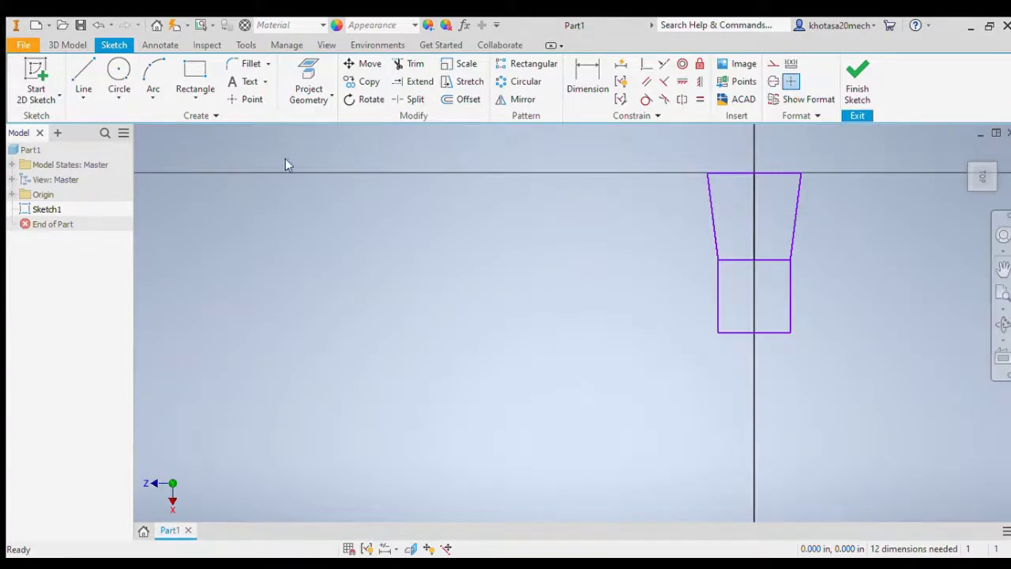
{"action": "left_click", "coordinate": [32, 68]}
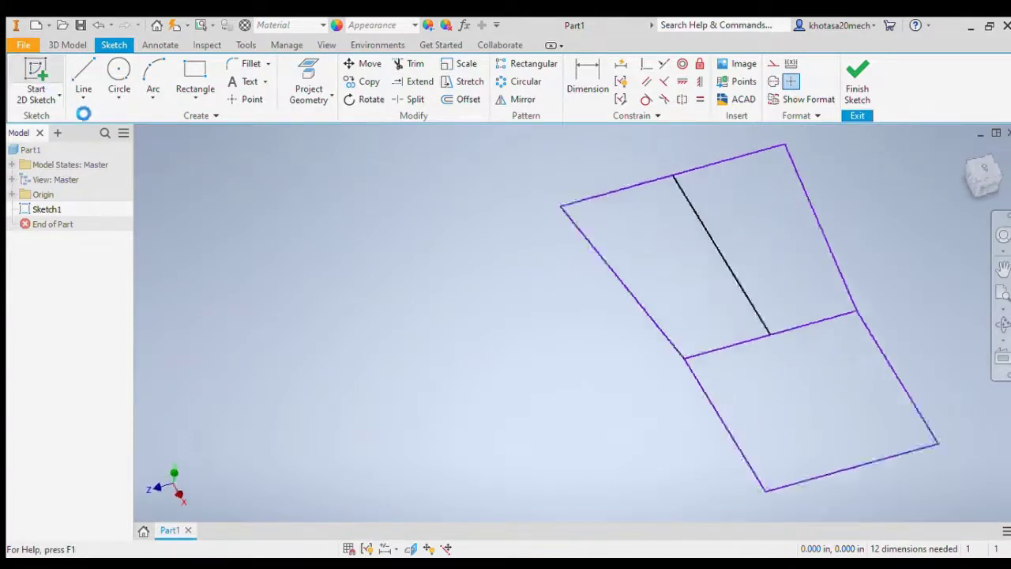
{"action": "left_click", "coordinate": [35, 69]}
{"action": "left_click", "coordinate": [522, 263]}
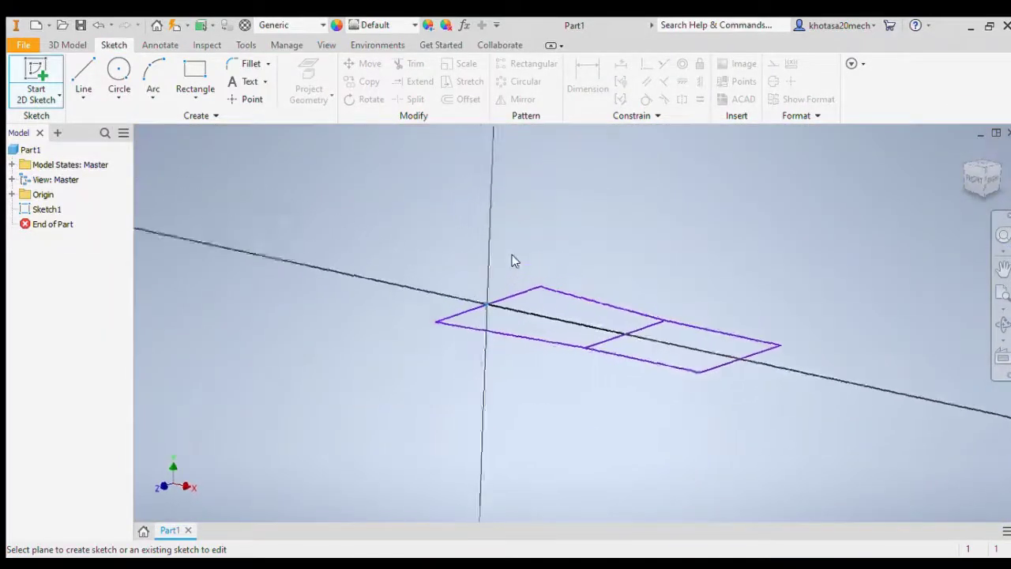
Draw a 1250 in line from the origin, inclined upward at 112 degrees from the positive X direction
{"action": "left_click", "coordinate": [83, 75]}
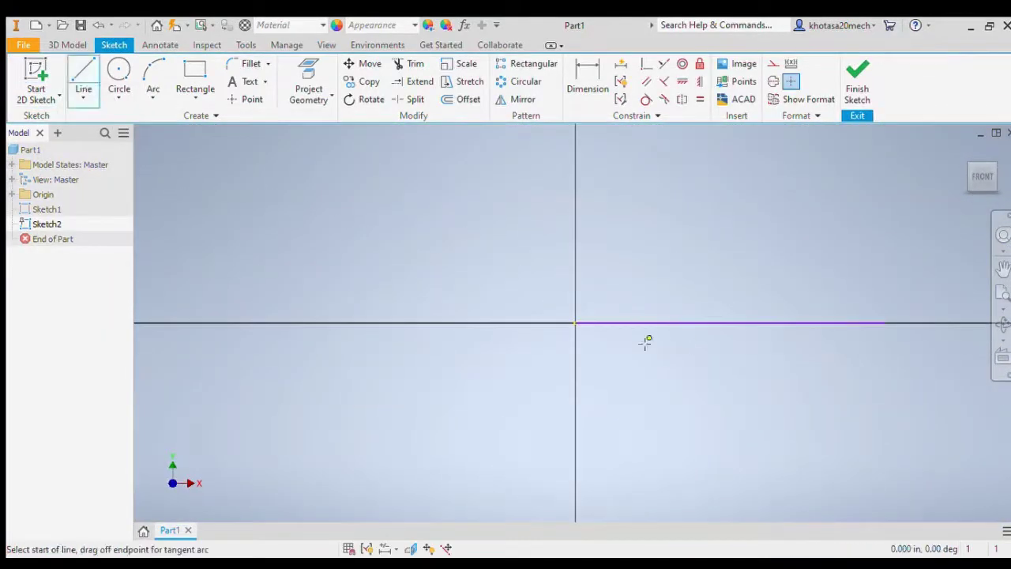
{"action": "left_click", "coordinate": [575, 324]}
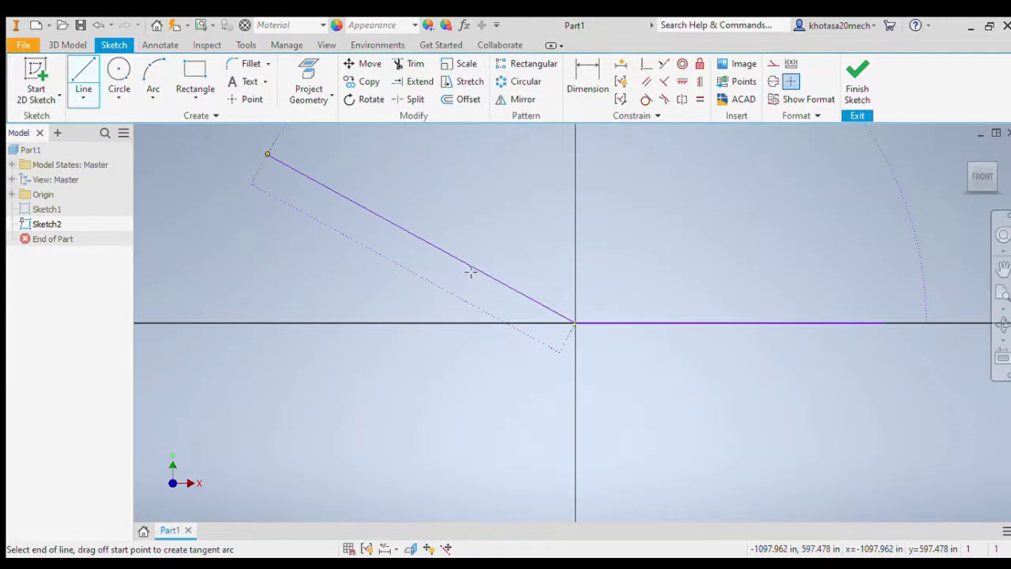
{"action": "left_click", "coordinate": [473, 274]}
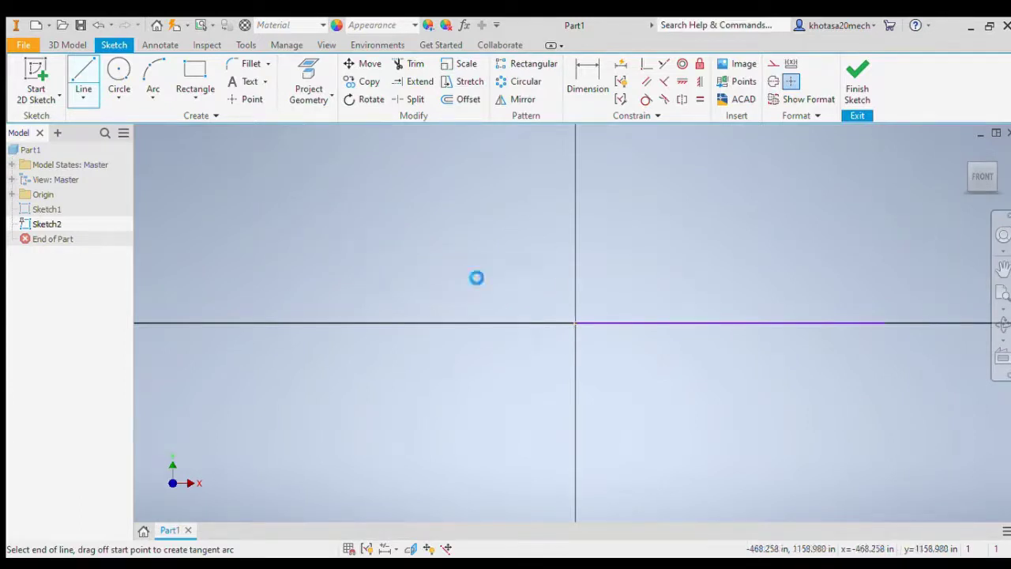
{"action": "key", "text": "Escape"}
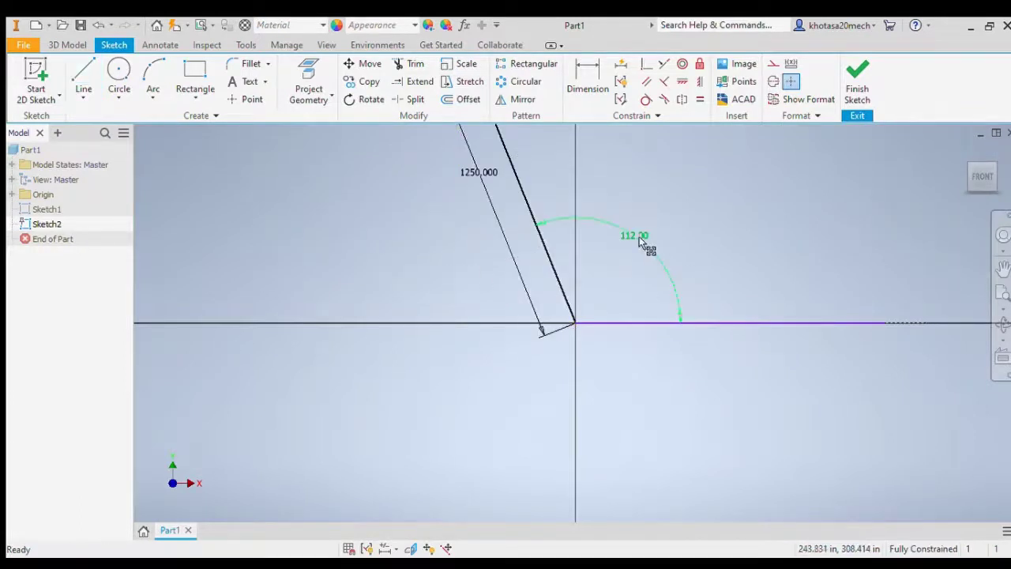
Delete the 112-degree angle dimension and the 1250 in length dimension from the inclined line
{"action": "left_click", "coordinate": [641, 244]}
{"action": "key", "text": "Delete"}
{"action": "left_click", "coordinate": [474, 175]}
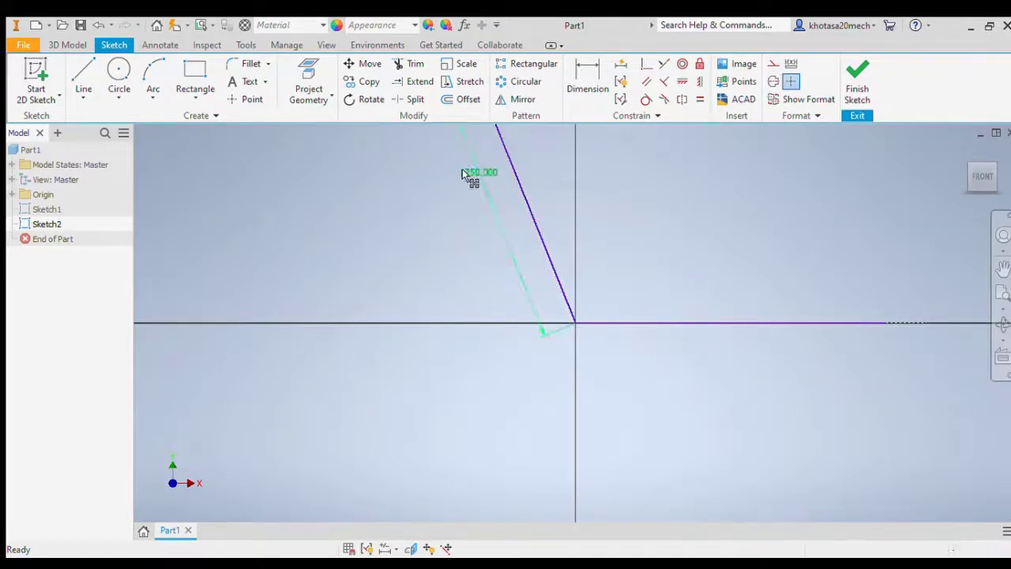
{"action": "key", "text": "Delete"}
{"action": "scroll", "coordinate": [590, 254], "scroll_direction": "up", "scroll_amount": 2}
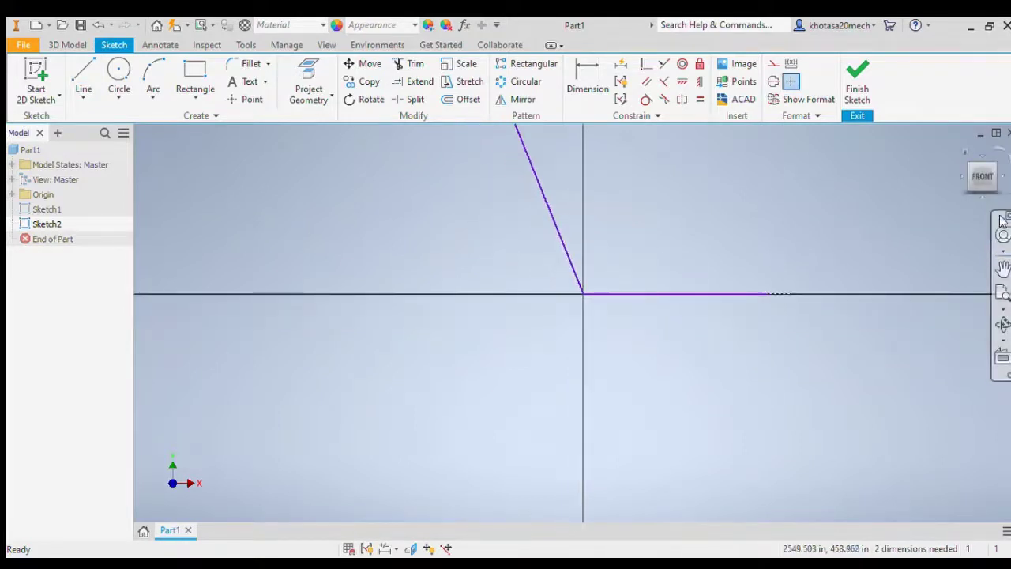
Finish the sketch and create a work plane through the inclined 1250 in line and the 650 in line
{"action": "left_click_drag", "start_coordinate": [982, 179], "coordinate": [974, 197]}
{"action": "left_click", "coordinate": [52, 45]}
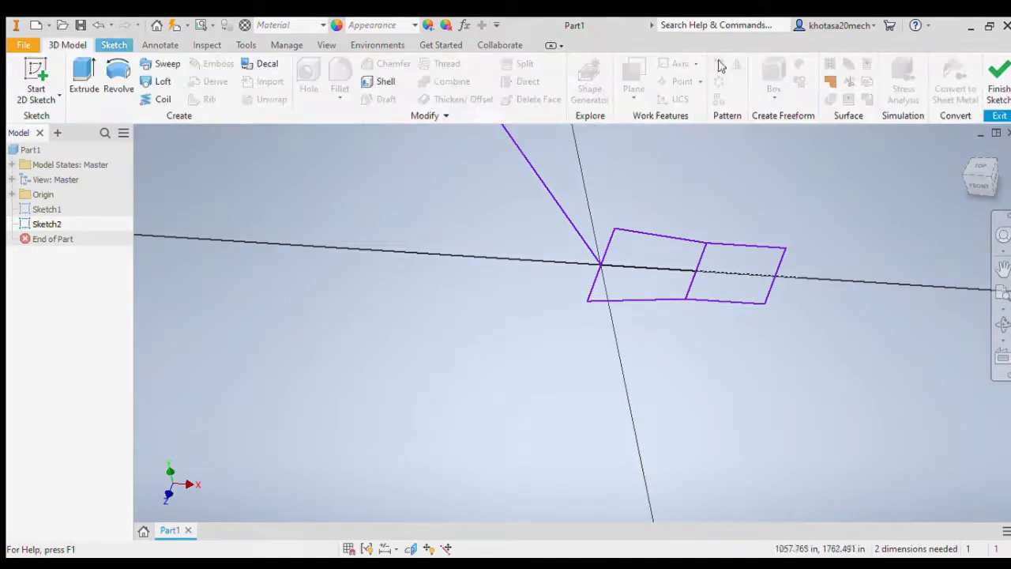
{"action": "left_click", "coordinate": [994, 76]}
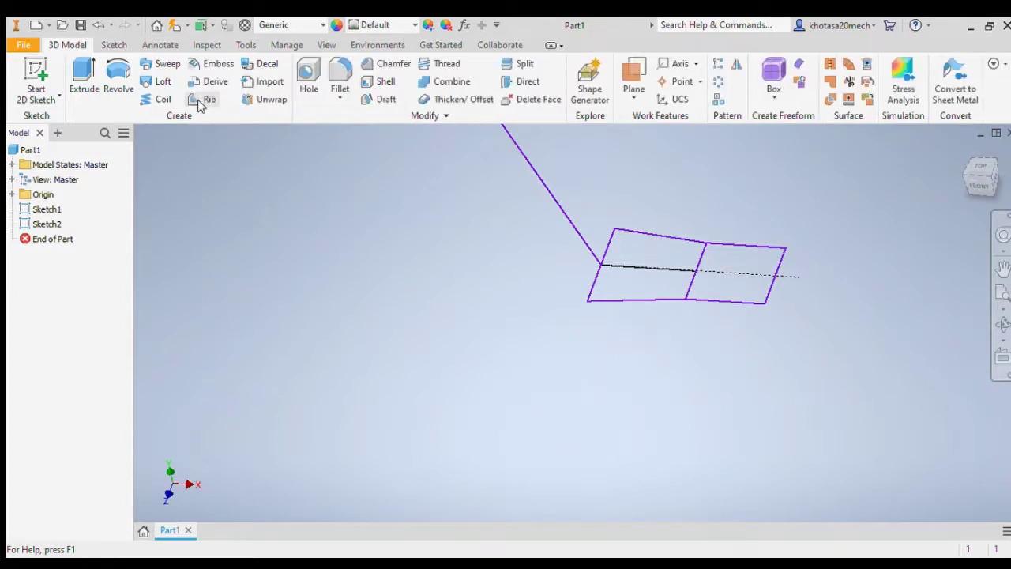
{"action": "left_click", "coordinate": [640, 79]}
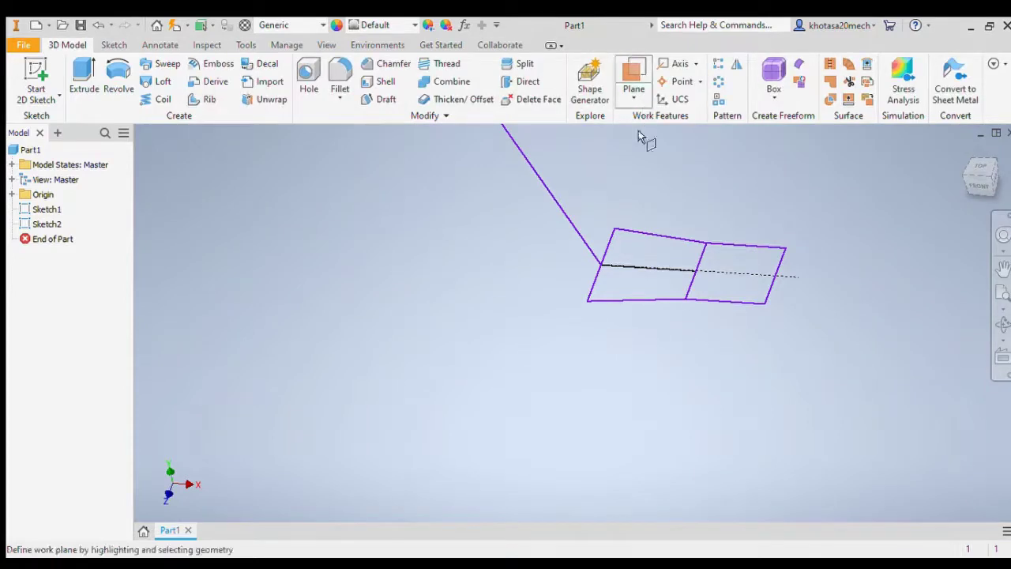
{"action": "left_click", "coordinate": [575, 230]}
{"action": "left_click", "coordinate": [599, 251]}
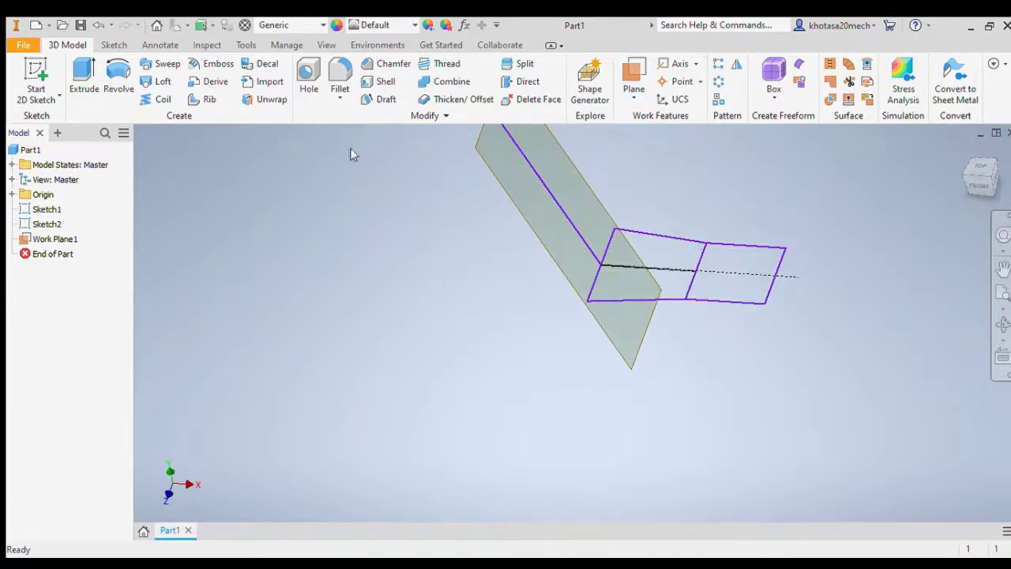
Start a sketch on the inclined work plane and draw a 508 in line from the origin up along the 1250 in line
{"action": "left_click", "coordinate": [106, 47]}
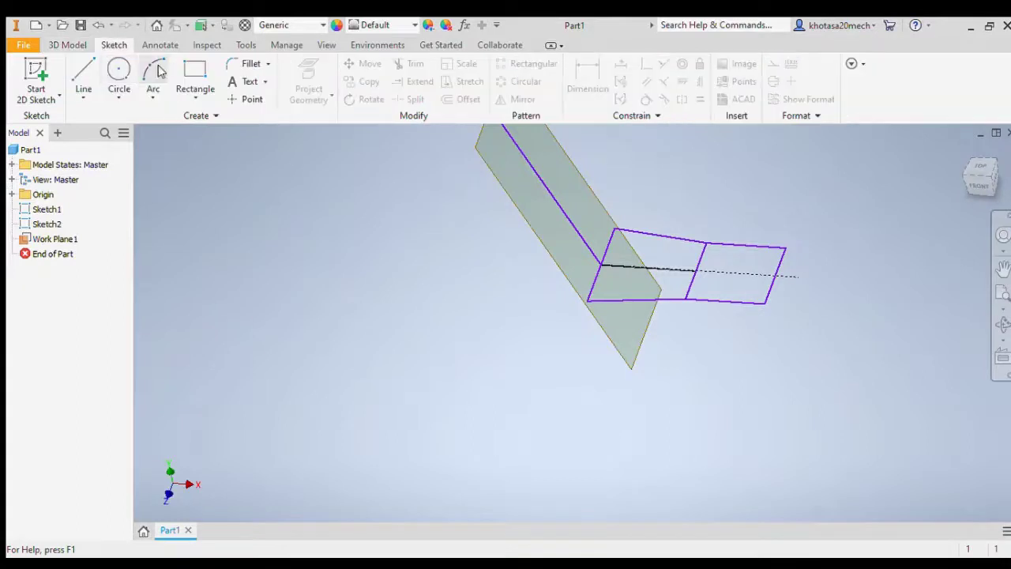
{"action": "left_click", "coordinate": [83, 75]}
{"action": "left_click", "coordinate": [62, 241]}
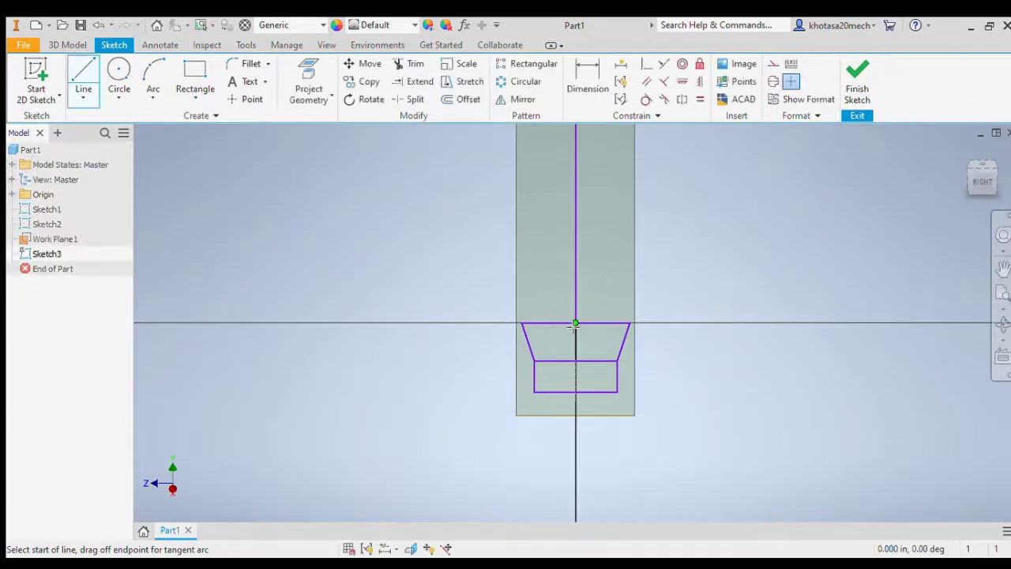
{"action": "left_click", "coordinate": [575, 324]}
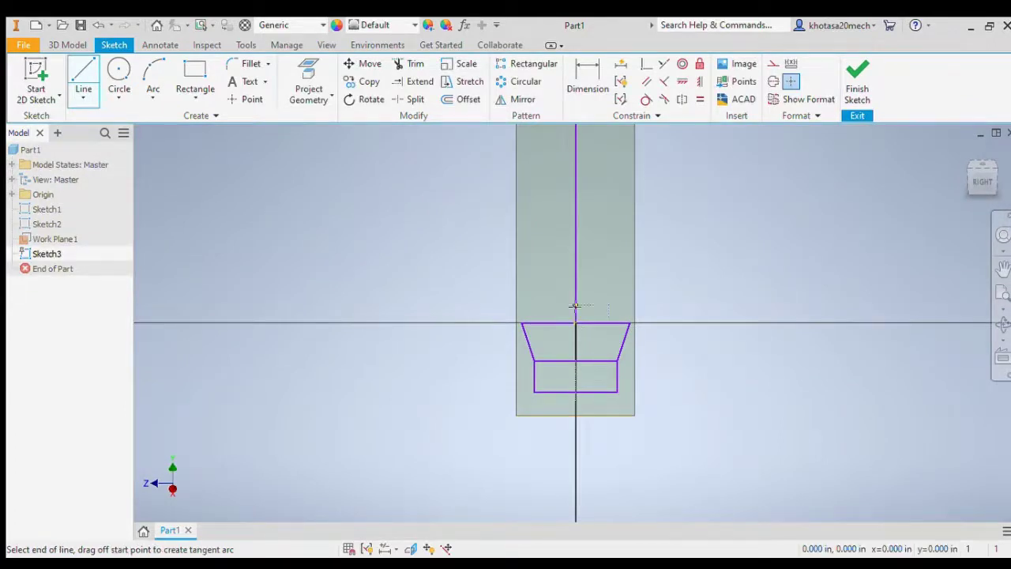
{"action": "left_click", "coordinate": [575, 221]}
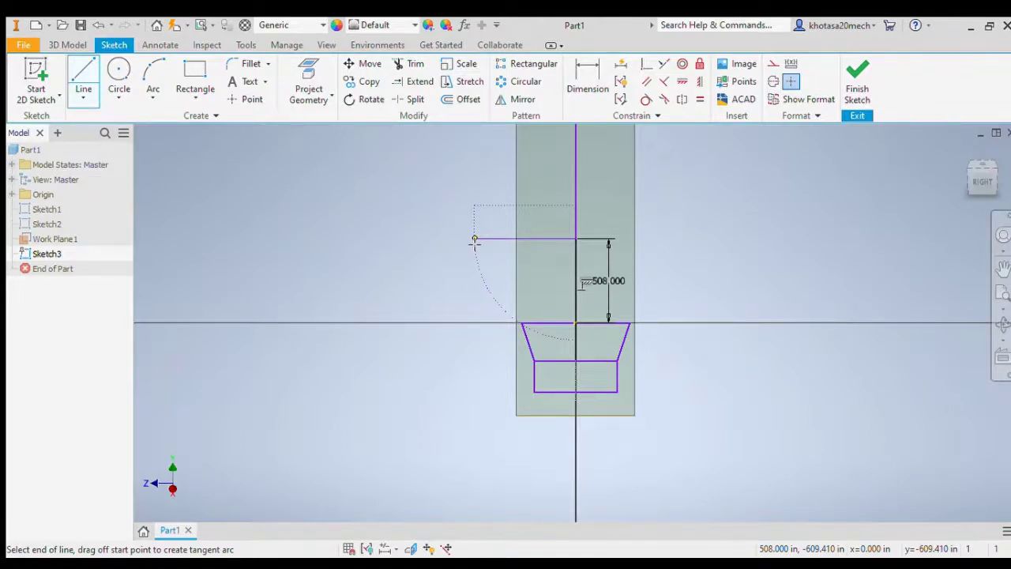
Draw a perpendicular 431.5 in line toward positive Z from the 508 in line's upper end, and an 863 in line back across from its tip
{"action": "key", "text": "Return"}
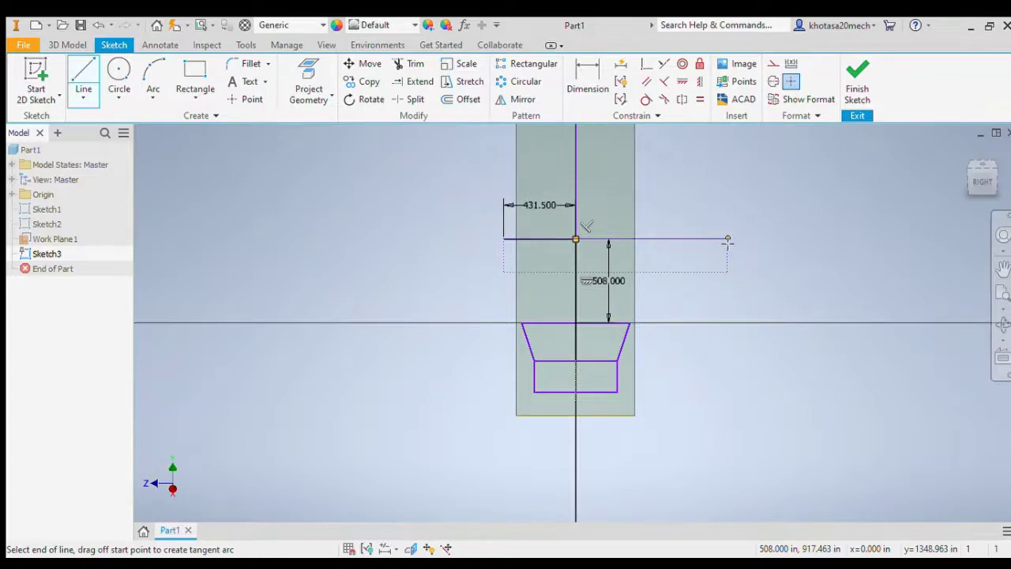
{"action": "type", "text": "862"}
{"action": "key", "text": "Return"}
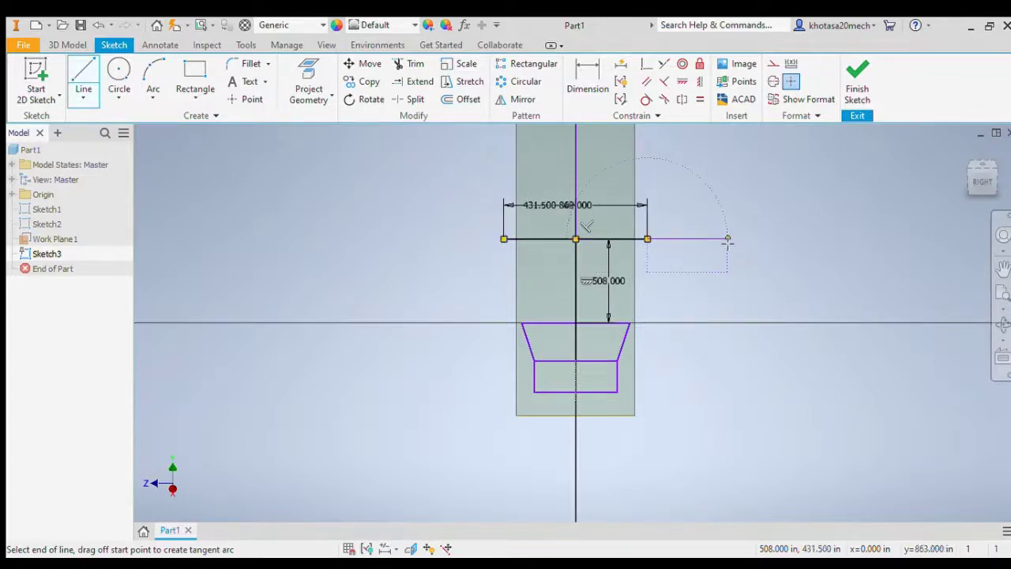
{"action": "key", "text": "Escape"}
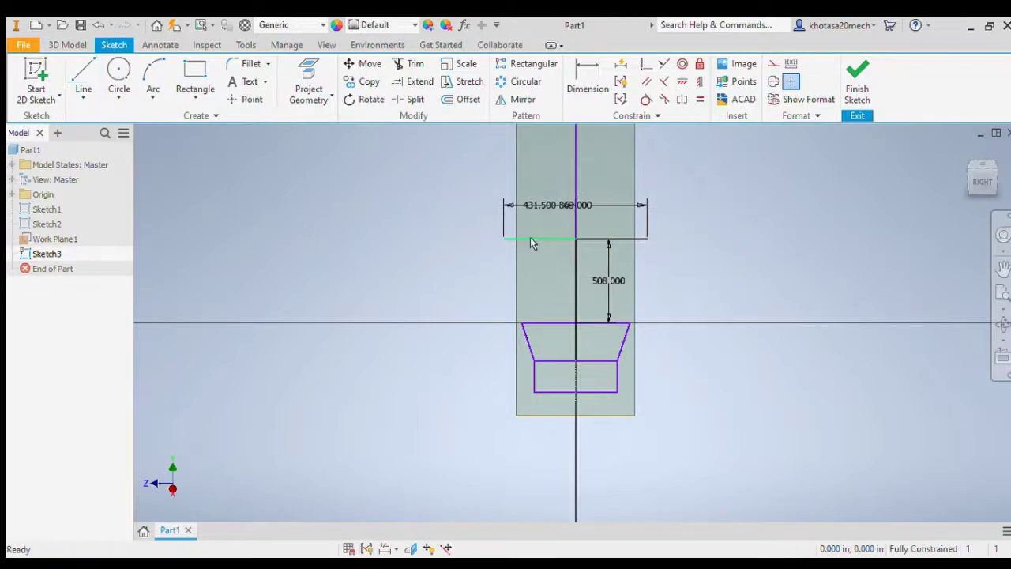
Delete the 863 in, 431.5 in and 508 in dimensions from the work plane sketch
{"action": "left_click", "coordinate": [539, 208]}
{"action": "key", "text": "Delete"}
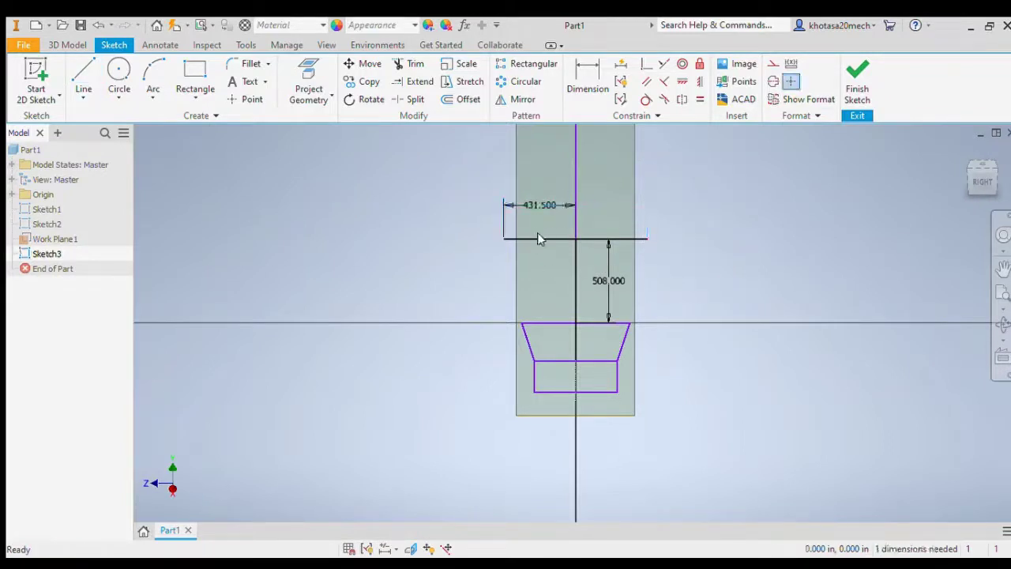
{"action": "left_click", "coordinate": [534, 205]}
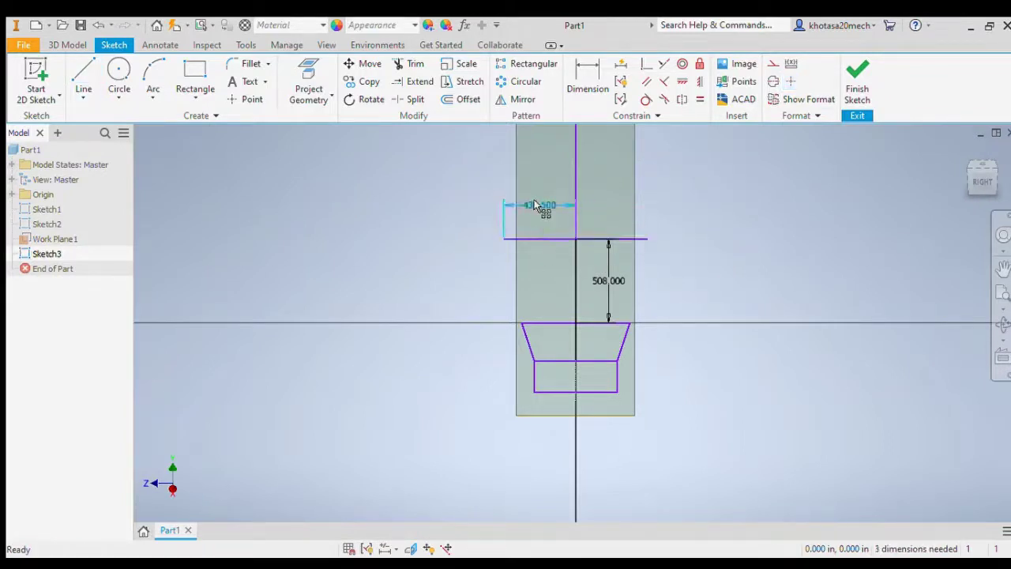
{"action": "key", "text": "Delete"}
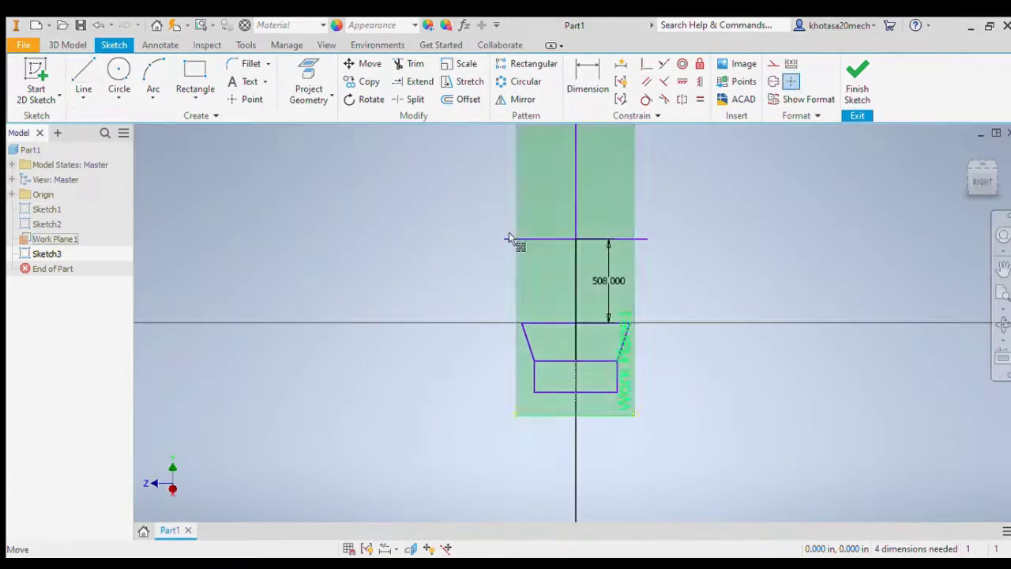
{"action": "left_click", "coordinate": [607, 284]}
{"action": "key", "text": "Delete"}
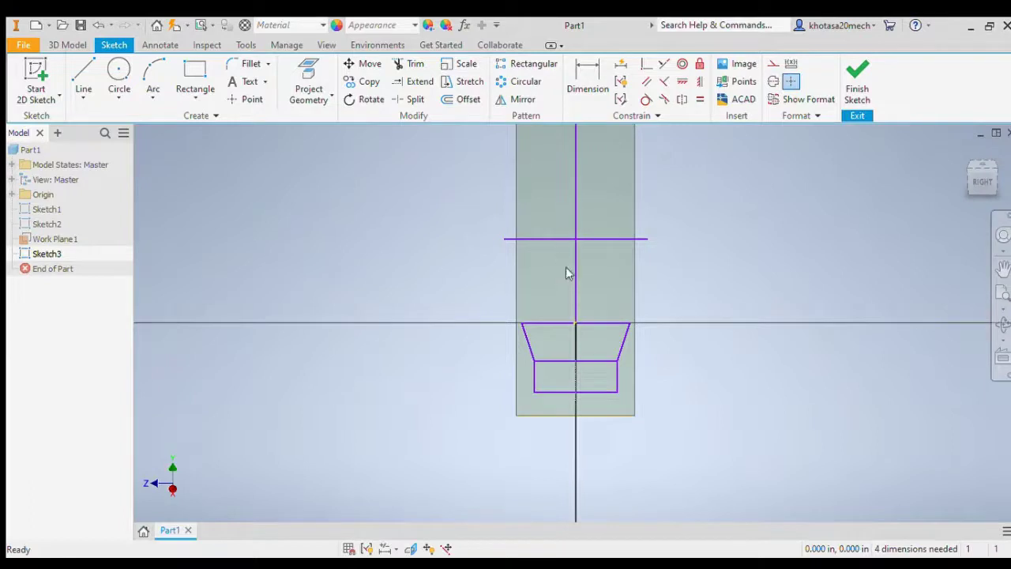
Draw an 838.2 in line from the origin up along the inclined centerline
{"action": "left_click", "coordinate": [83, 76]}
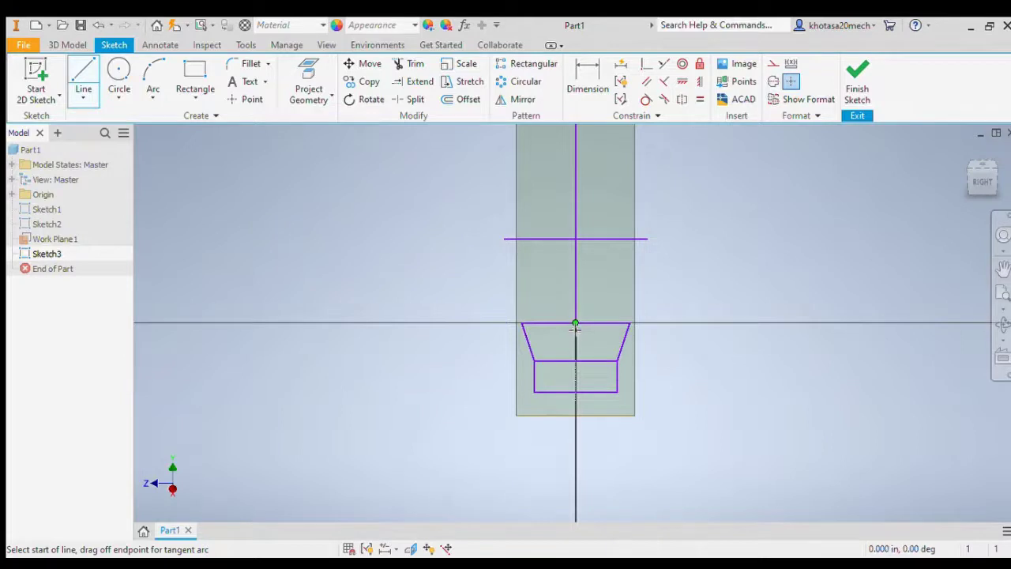
{"action": "left_click", "coordinate": [575, 324]}
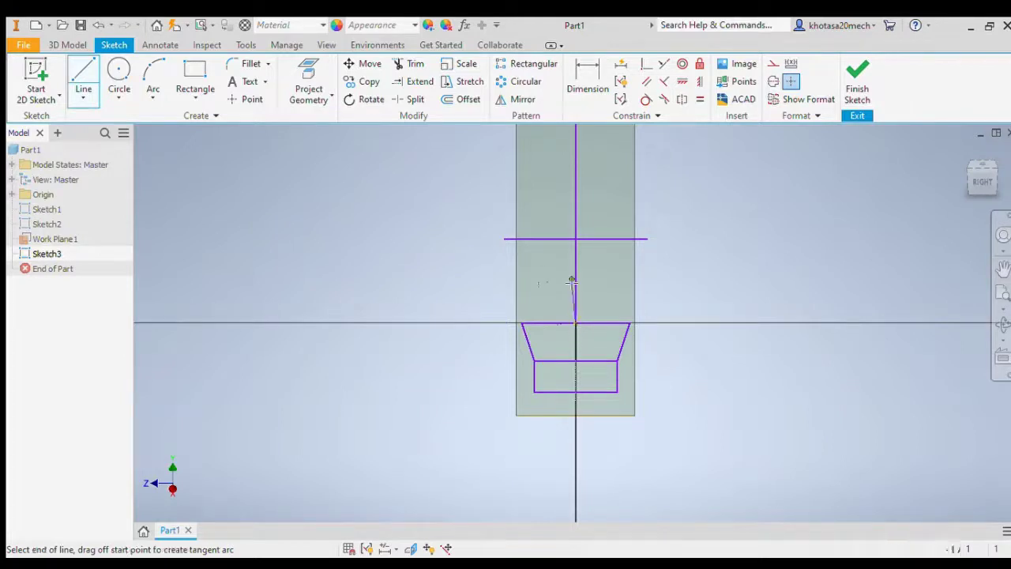
{"action": "left_click", "coordinate": [575, 184]}
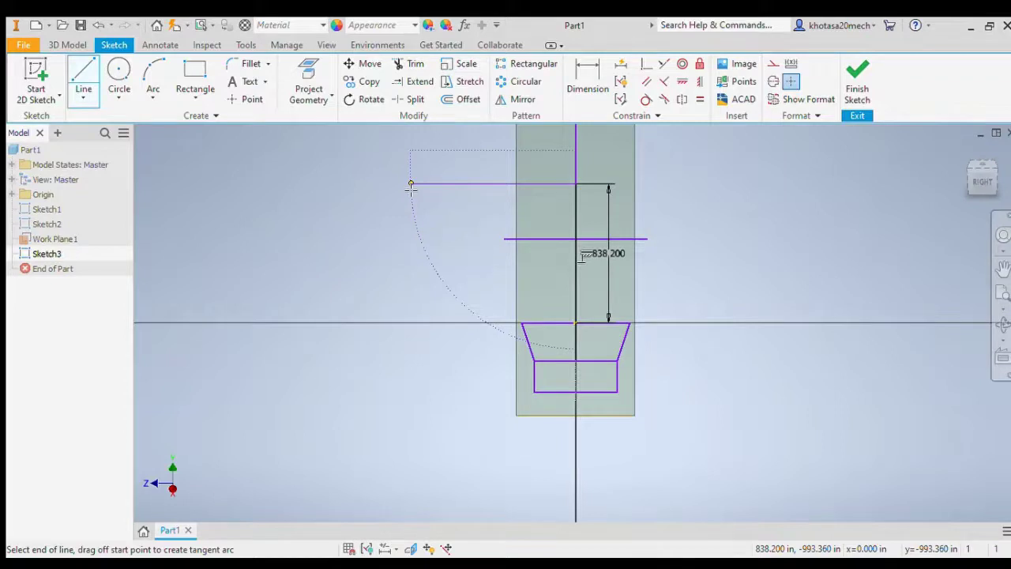
Draw a perpendicular 393.7 in line toward positive Z from the 838.2 in line's upper end, and a 787.4 in line back across from its tip
{"action": "type", "text": "393.7"}
{"action": "key", "text": "Return"}
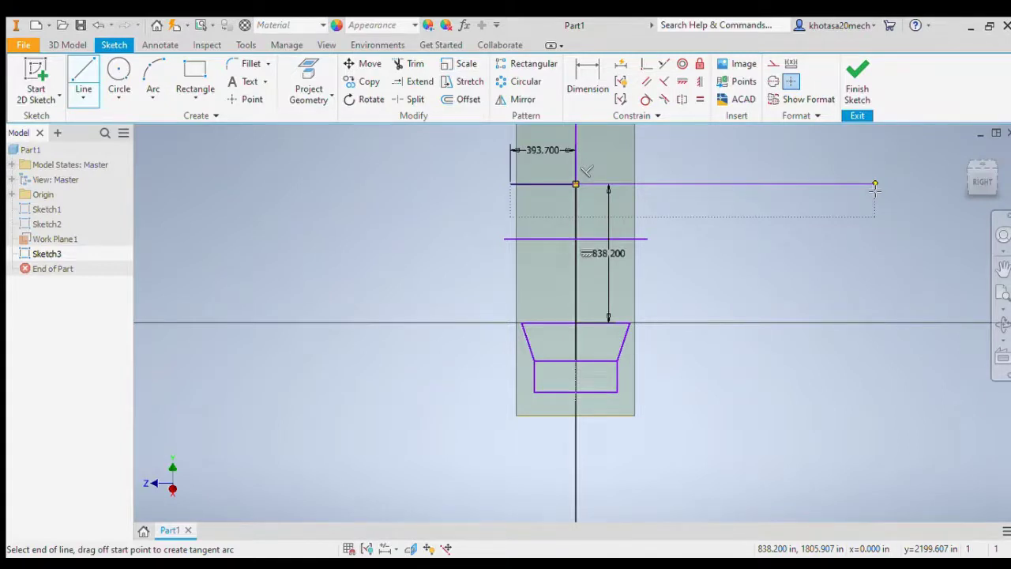
{"action": "type", "text": "87.4"}
{"action": "key", "text": "Return"}
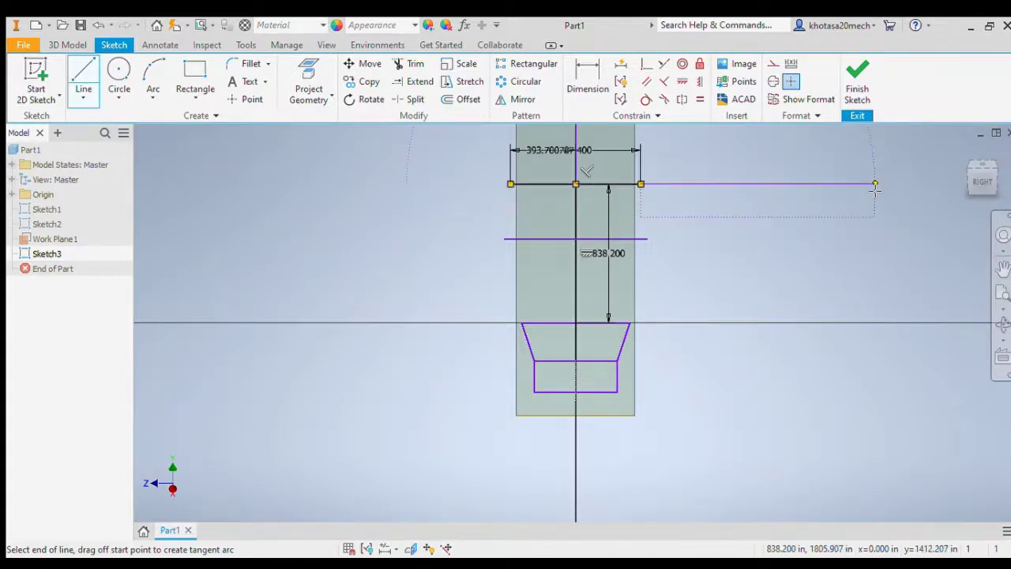
Delete the 393.7 in and 787.4 in dimensions above the upper cross line in the work plane sketch
{"action": "scroll", "coordinate": [877, 190], "scroll_direction": "down", "scroll_amount": 3}
{"action": "scroll", "coordinate": [876, 189], "scroll_direction": "up", "scroll_amount": 2}
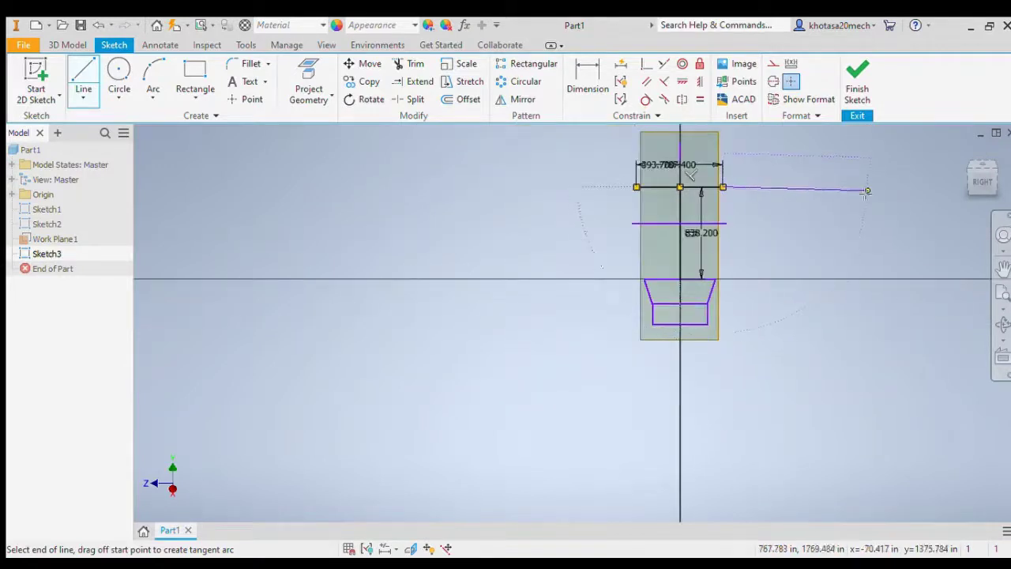
{"action": "scroll", "coordinate": [829, 177], "scroll_direction": "up", "scroll_amount": 3}
{"action": "scroll", "coordinate": [734, 142], "scroll_direction": "down", "scroll_amount": 5}
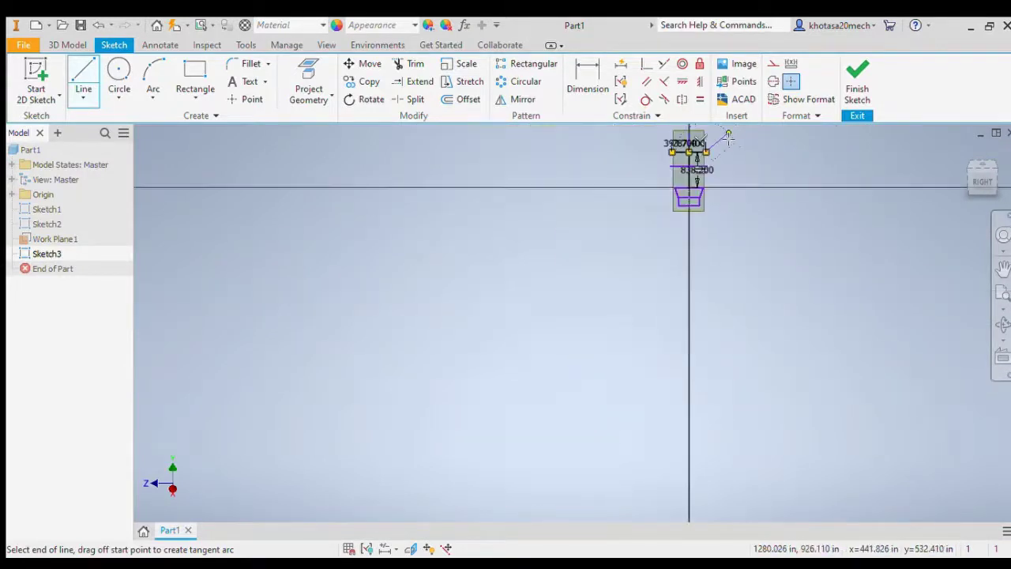
{"action": "scroll", "coordinate": [727, 138], "scroll_direction": "up", "scroll_amount": 6}
{"action": "key", "text": "Escape"}
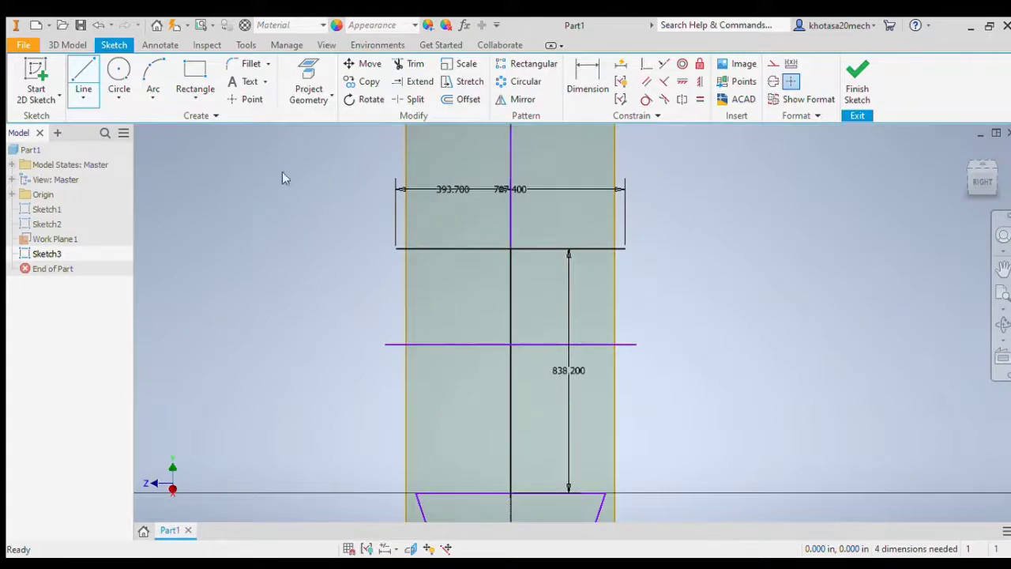
{"action": "left_click", "coordinate": [462, 194]}
{"action": "key", "text": "Delete"}
{"action": "left_click", "coordinate": [441, 188]}
{"action": "key", "text": "Delete"}
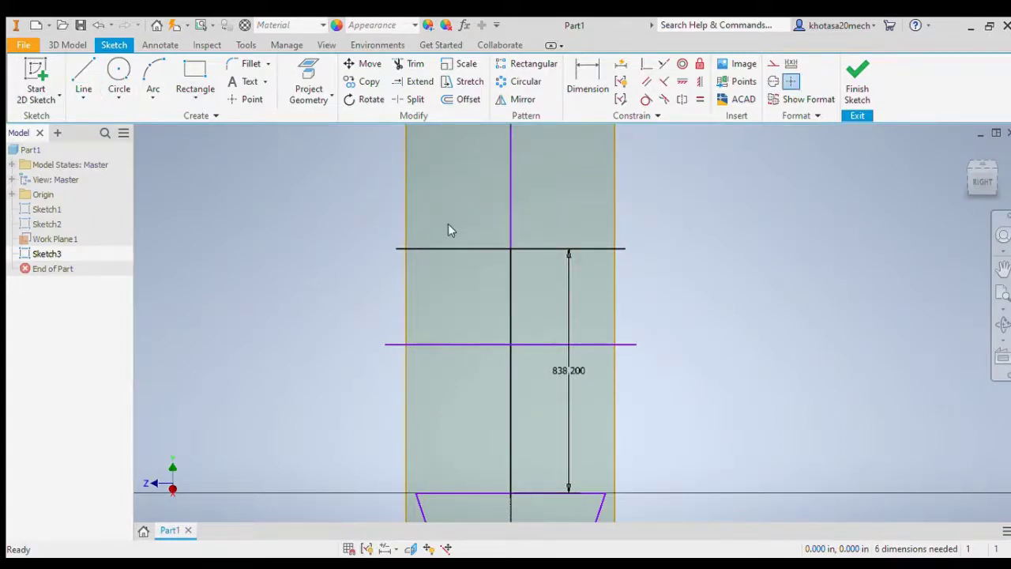
Delete the 838.2 in dimension, the overlapping half of the upper cross line, and the 838.2 in line along the inclined centerline
{"action": "left_click", "coordinate": [449, 247]}
{"action": "key", "text": "Delete"}
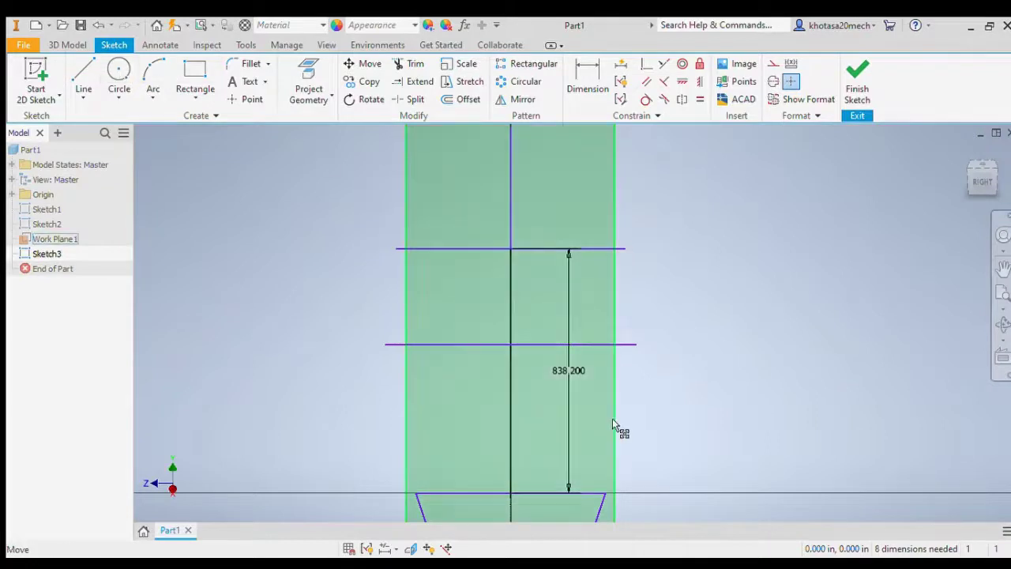
{"action": "left_click", "coordinate": [560, 397]}
{"action": "key", "text": "Delete"}
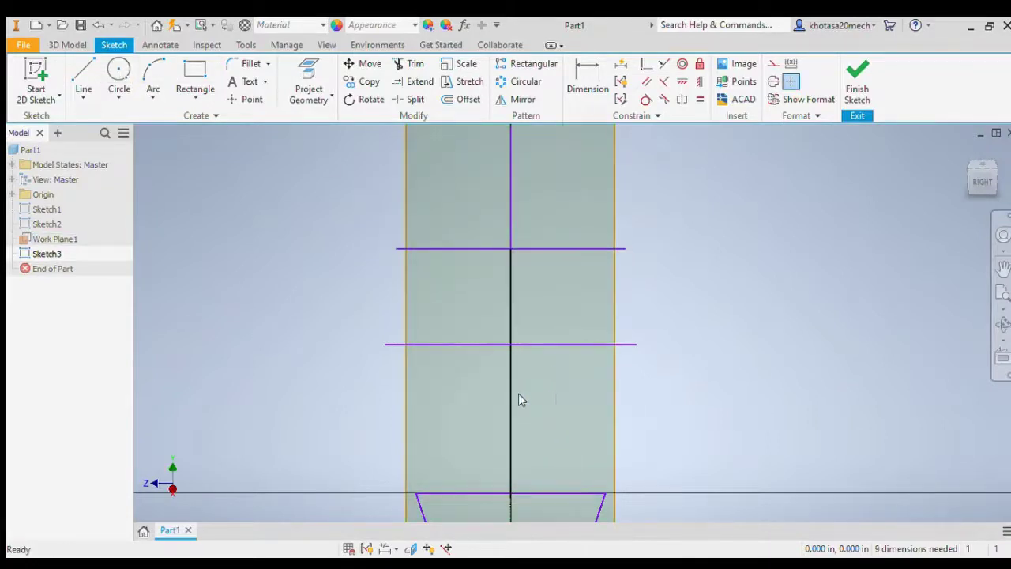
{"action": "left_click", "coordinate": [510, 394]}
{"action": "key", "text": "Delete"}
{"action": "left_click", "coordinate": [387, 248]}
{"action": "key", "text": "Escape"}
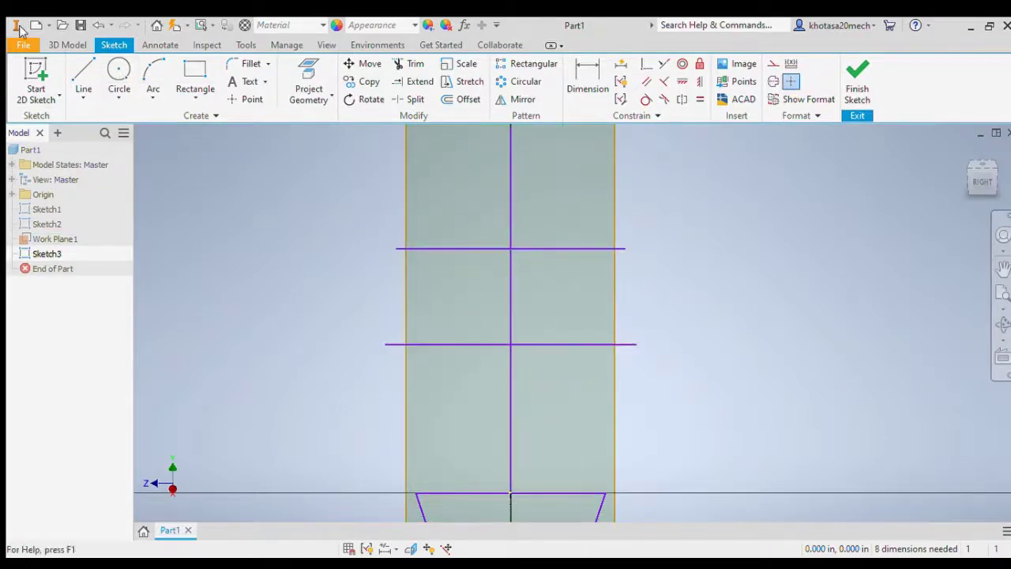
Draw a 1250 in line from the origin up along the inclined centerline, and a perpendicular 325 in line toward positive Z from its upper end
{"action": "left_click", "coordinate": [83, 79]}
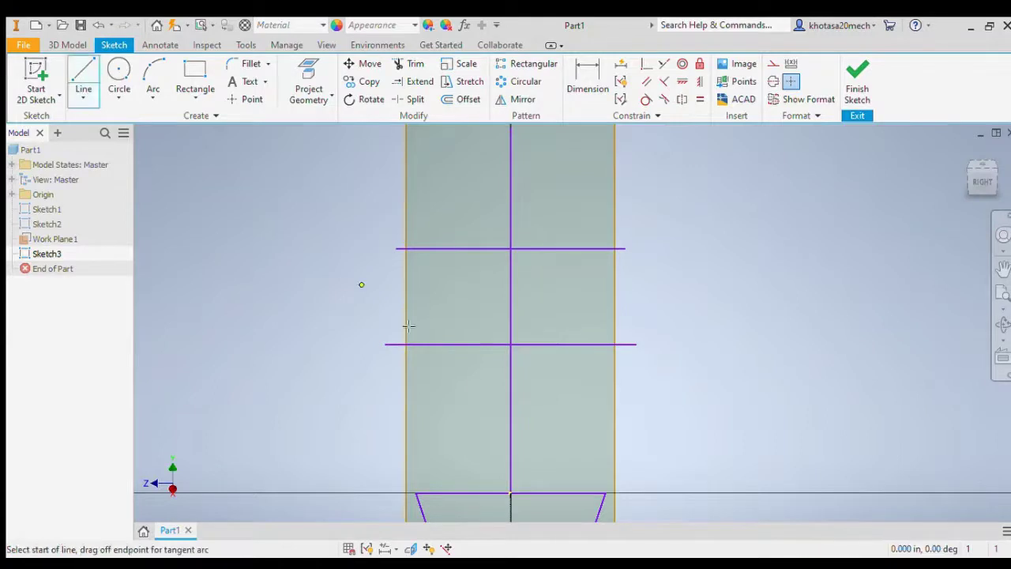
{"action": "left_click", "coordinate": [511, 492]}
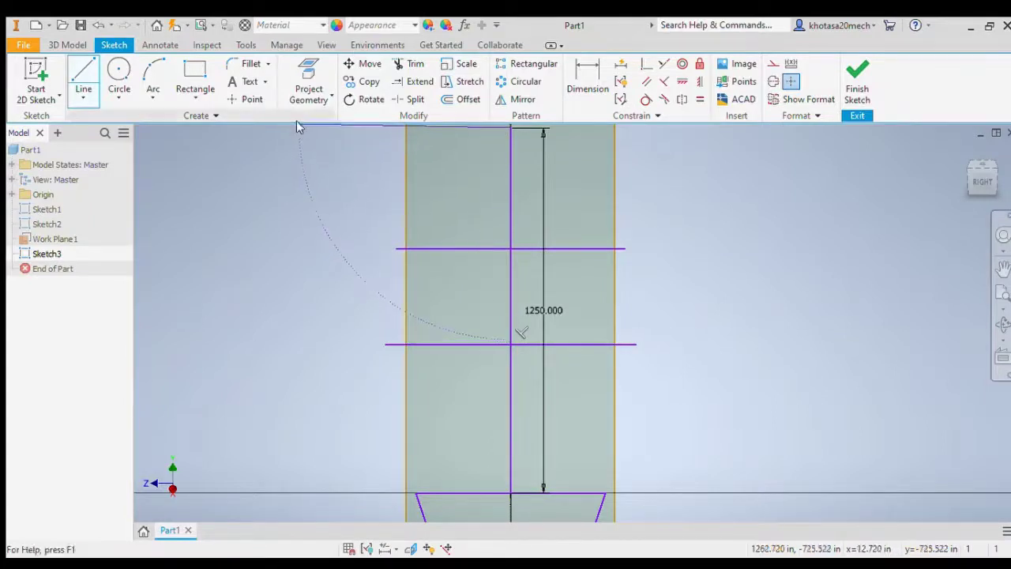
{"action": "scroll", "coordinate": [368, 142], "scroll_direction": "down", "scroll_amount": 5}
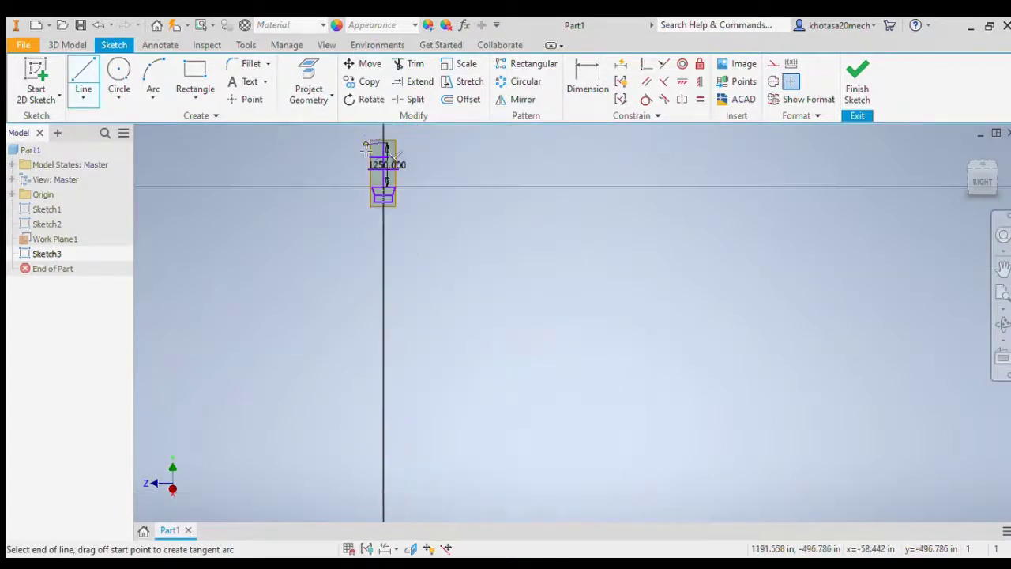
{"action": "scroll", "coordinate": [366, 134], "scroll_direction": "up", "scroll_amount": 3}
{"action": "scroll", "coordinate": [371, 134], "scroll_direction": "up", "scroll_amount": 2}
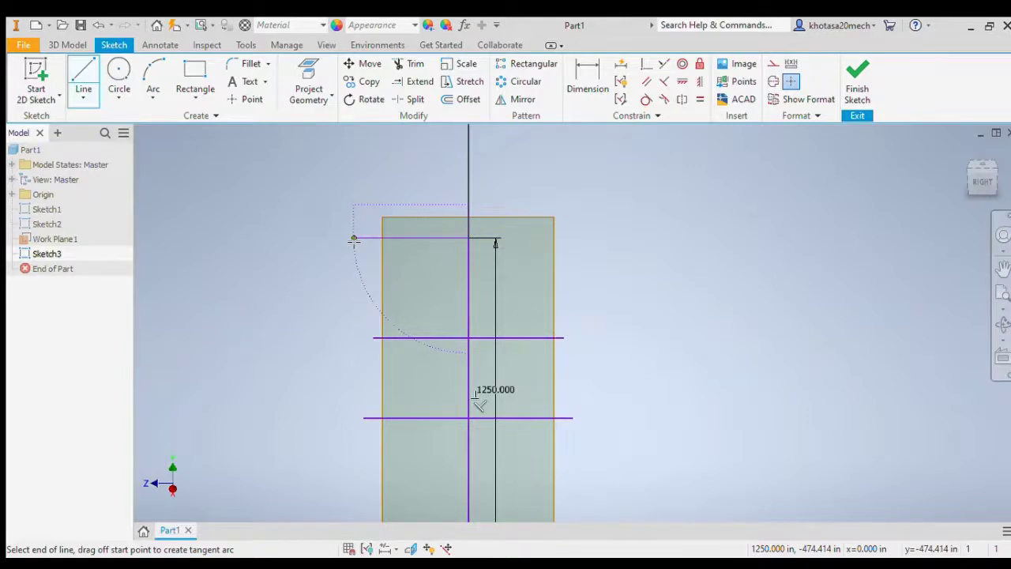
{"action": "type", "text": "325"}
{"action": "key", "text": "Return"}
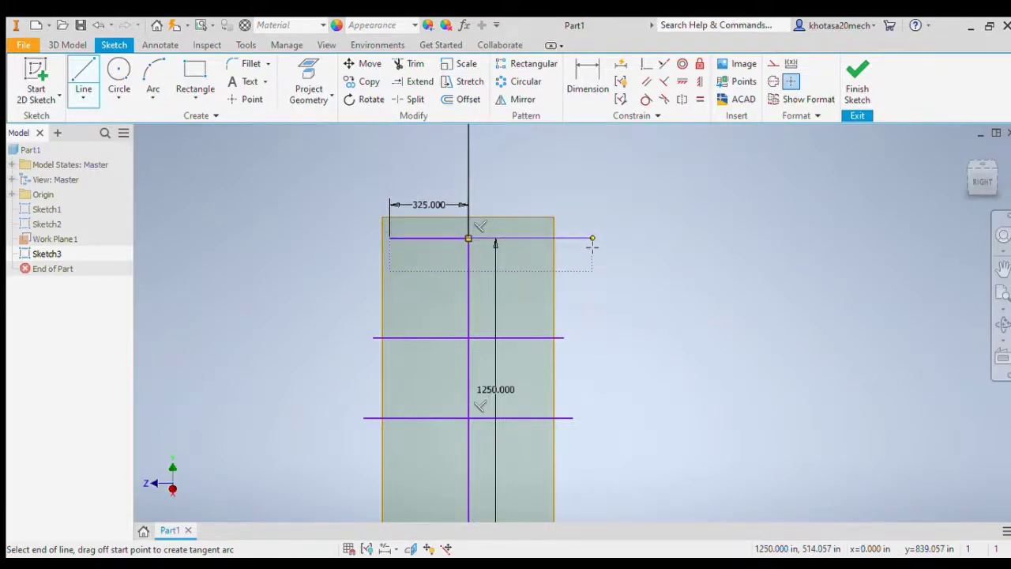
Draw a 650 in line back across the centerline from the 325 in line's tip
{"action": "type", "text": "650"}
{"action": "key", "text": "Return"}
{"action": "key", "text": "Escape"}
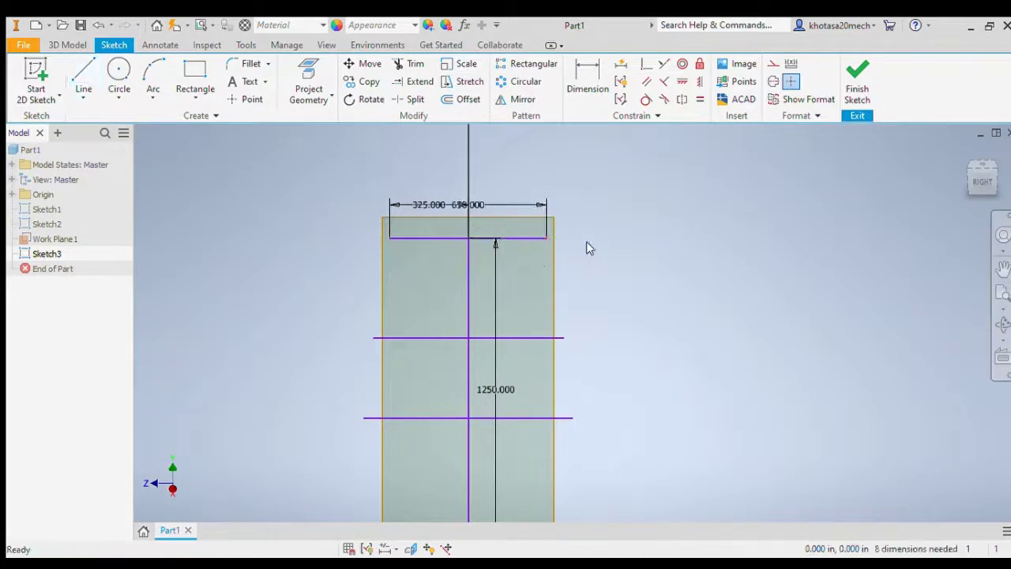
Delete the 650 in, 325 in and 1250 in dimensions together with the overlapping 325 in half line and 1250 in line
{"action": "left_click", "coordinate": [431, 208]}
{"action": "key", "text": "Delete"}
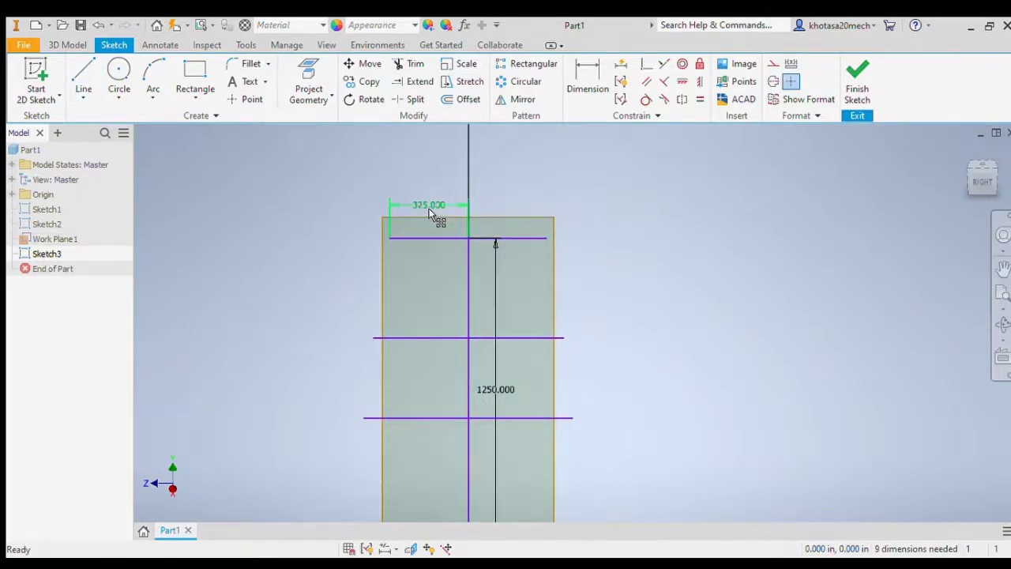
{"action": "key", "text": "ctrl+z"}
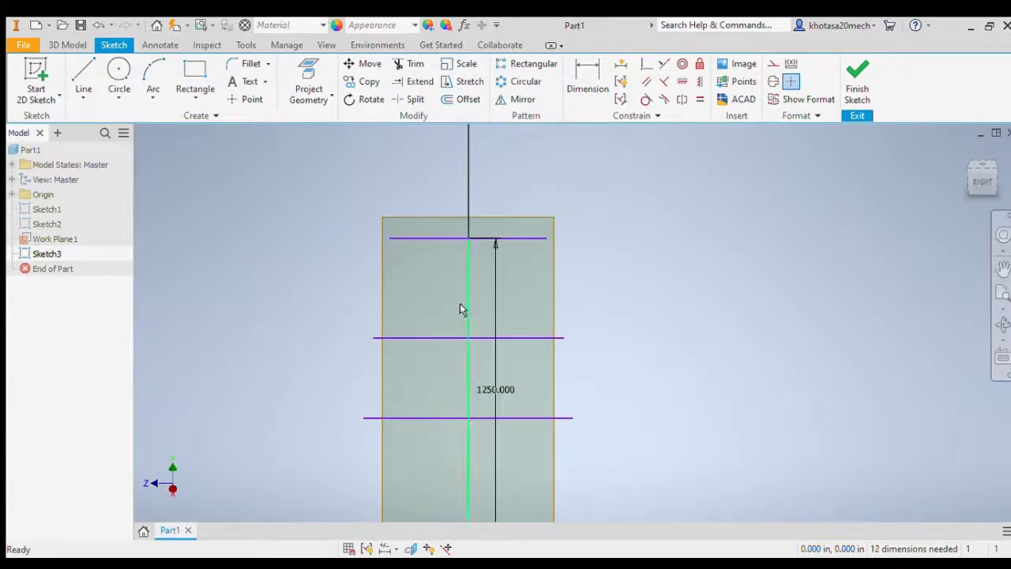
{"action": "key", "text": "ctrl+z"}
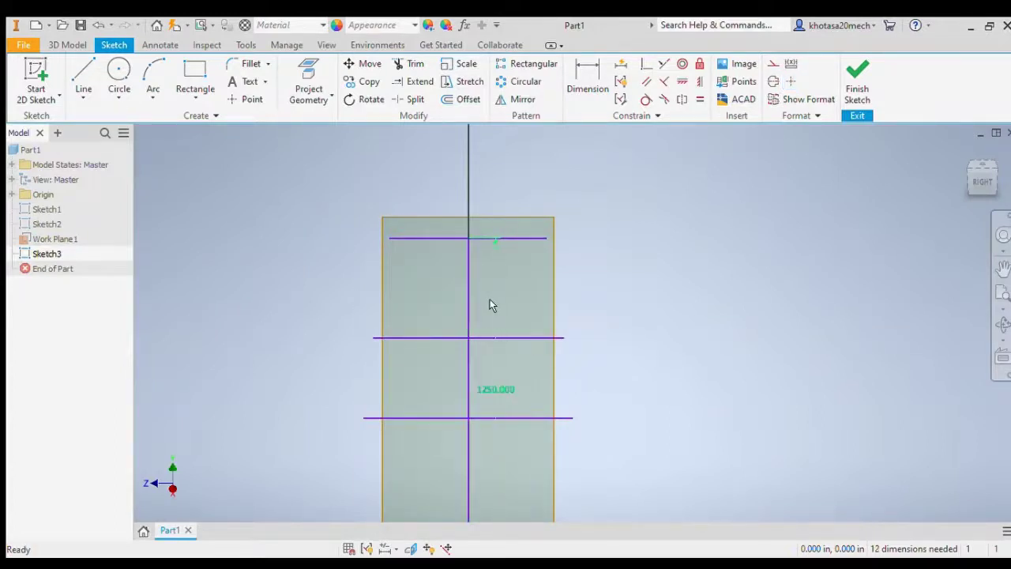
{"action": "scroll", "coordinate": [506, 368], "scroll_direction": "down", "scroll_amount": 3}
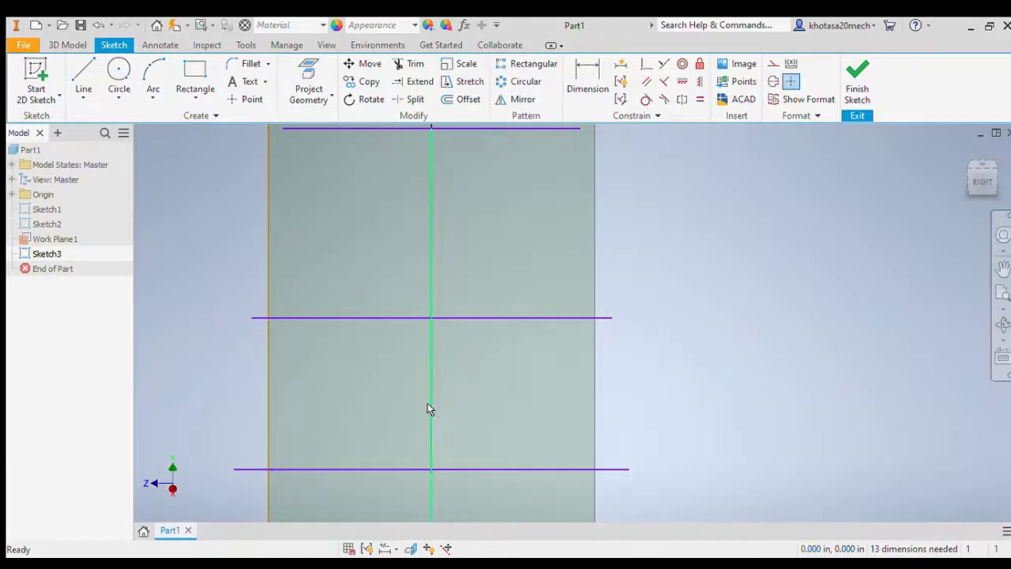
{"action": "scroll", "coordinate": [428, 406], "scroll_direction": "up", "scroll_amount": 2}
{"action": "scroll", "coordinate": [428, 406], "scroll_direction": "up", "scroll_amount": 2}
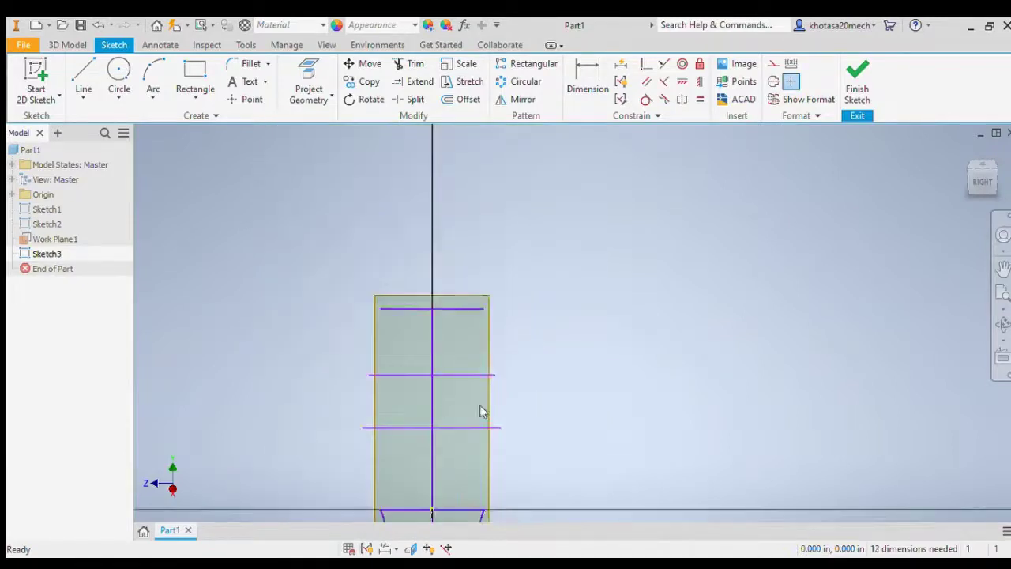
Draw a line from the positive Z corner of the base's edge through the origin to the positive Z end of the lowest cross line
{"action": "left_click", "coordinate": [74, 75]}
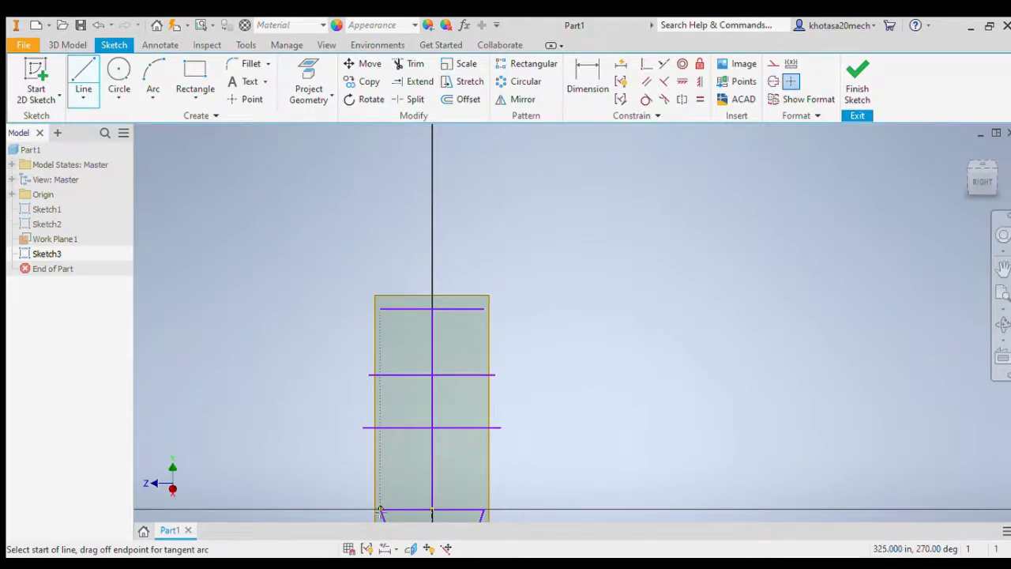
{"action": "scroll", "coordinate": [380, 511], "scroll_direction": "down", "scroll_amount": 5}
{"action": "scroll", "coordinate": [380, 521], "scroll_direction": "down", "scroll_amount": 4}
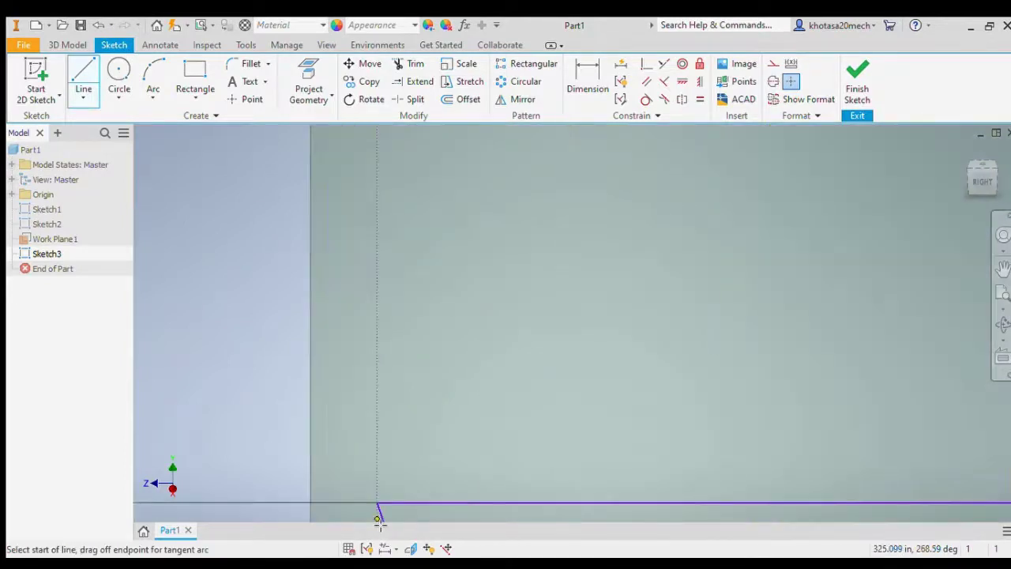
{"action": "left_click", "coordinate": [382, 421]}
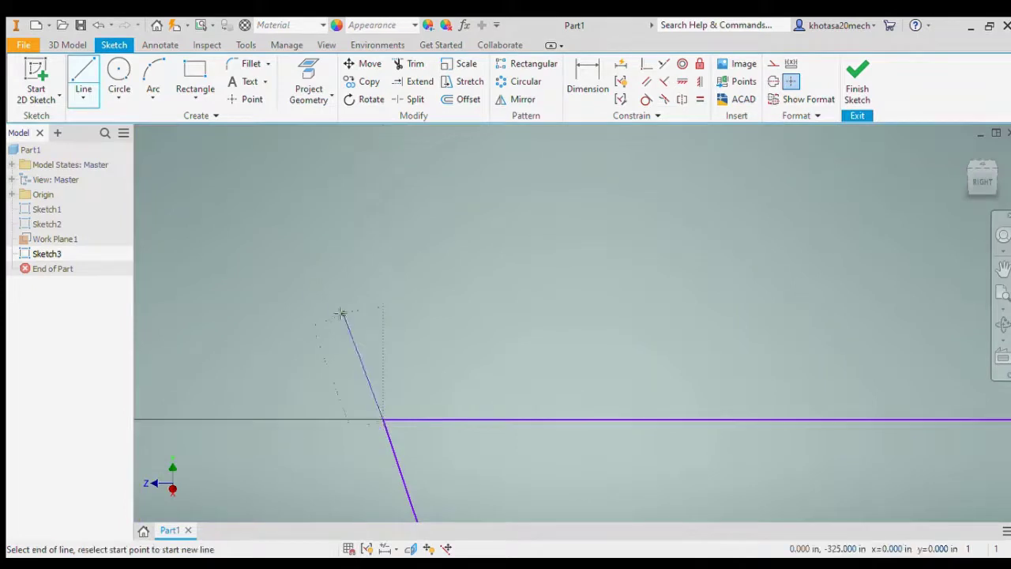
{"action": "scroll", "coordinate": [338, 304], "scroll_direction": "up", "scroll_amount": 6}
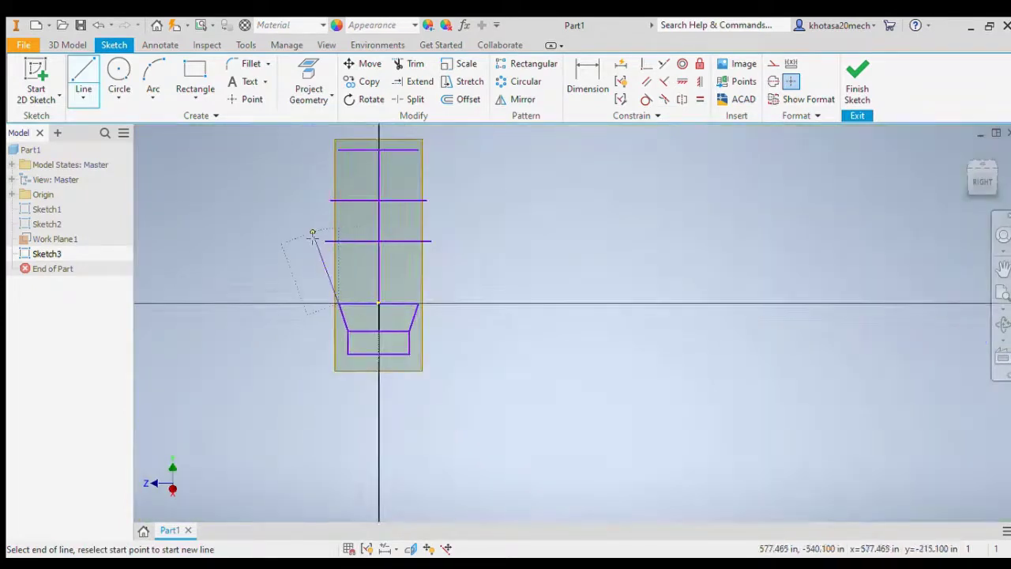
{"action": "scroll", "coordinate": [390, 264], "scroll_direction": "down", "scroll_amount": 5}
{"action": "scroll", "coordinate": [399, 274], "scroll_direction": "down", "scroll_amount": 2}
{"action": "scroll", "coordinate": [398, 274], "scroll_direction": "down", "scroll_amount": 3}
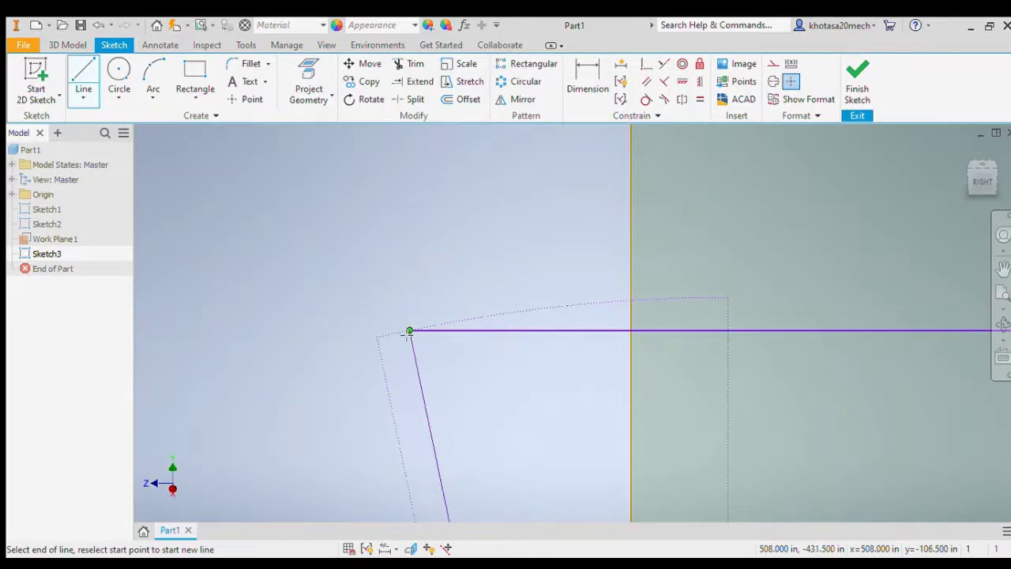
{"action": "left_click", "coordinate": [409, 332]}
{"action": "key", "text": "Escape"}
{"action": "scroll", "coordinate": [430, 338], "scroll_direction": "up", "scroll_amount": 5}
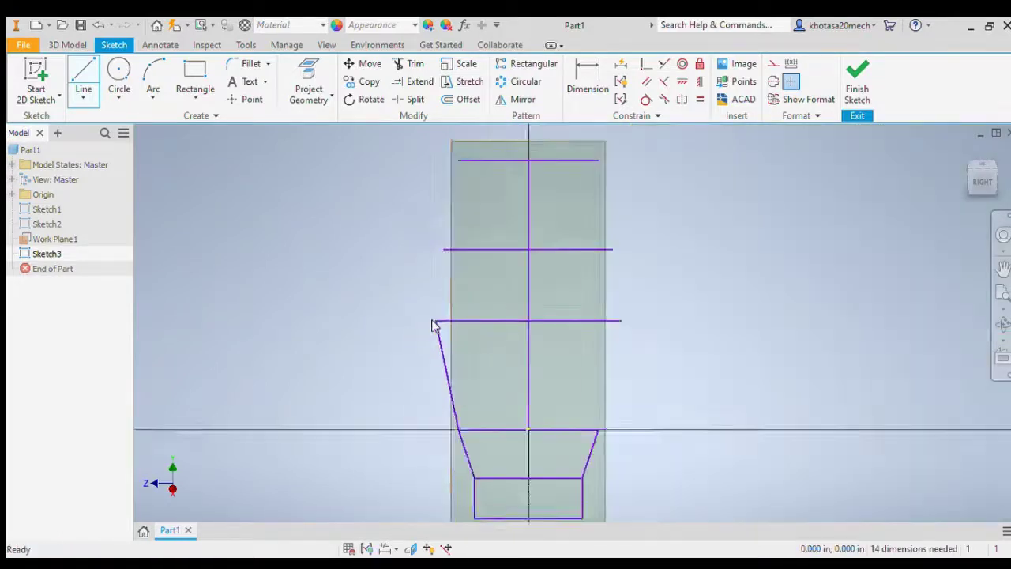
Connect the positive Z ends of the top and middle cross lines with a line
{"action": "left_click", "coordinate": [82, 79]}
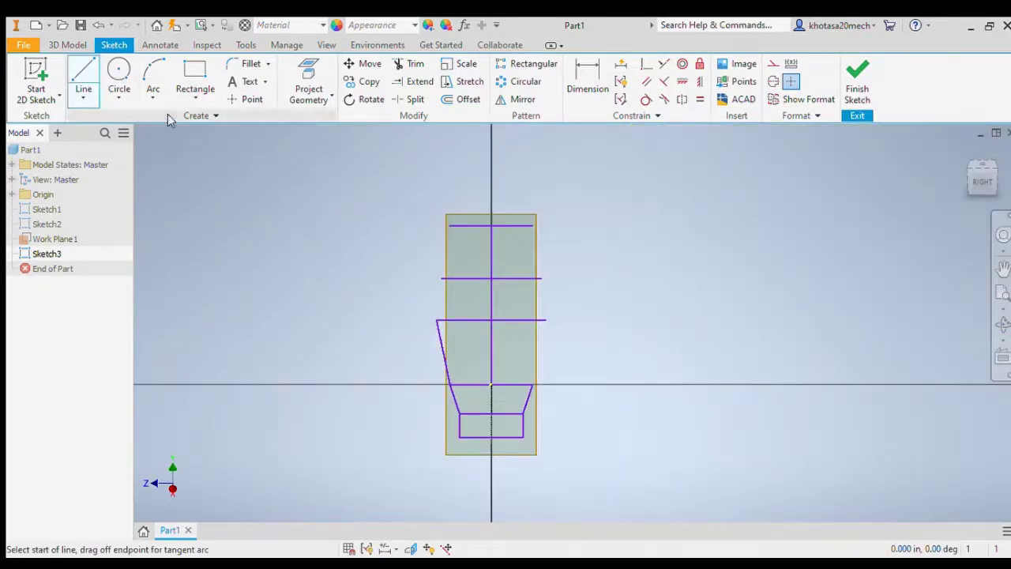
{"action": "left_click", "coordinate": [450, 226]}
{"action": "double_click", "coordinate": [441, 278]}
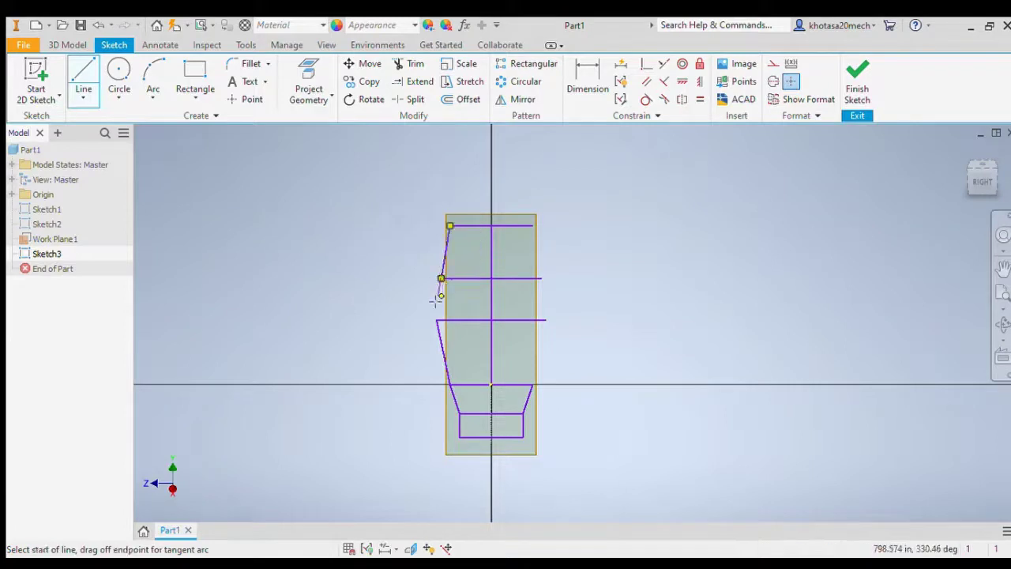
{"action": "left_click", "coordinate": [436, 321]}
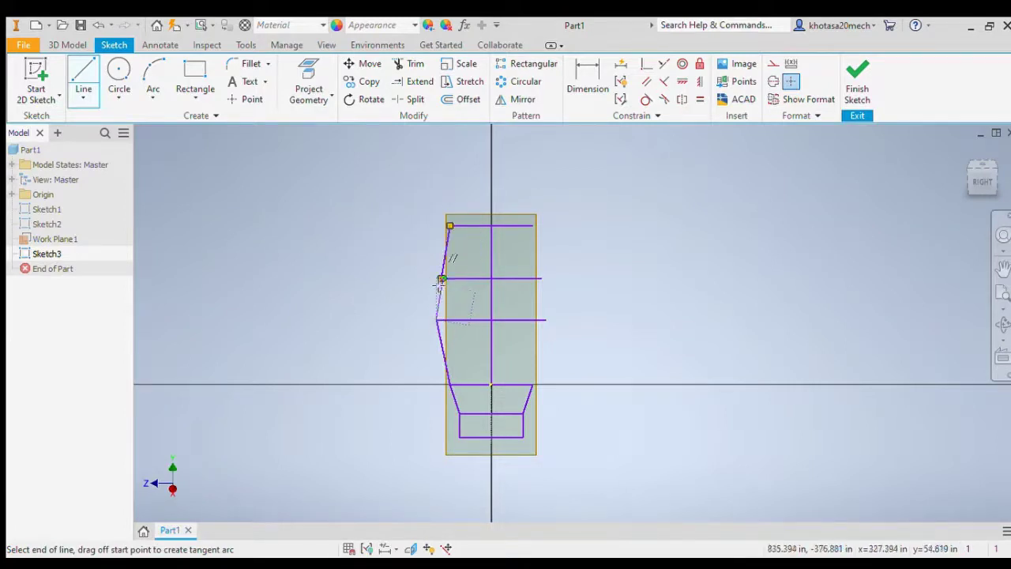
{"action": "key", "text": "Escape"}
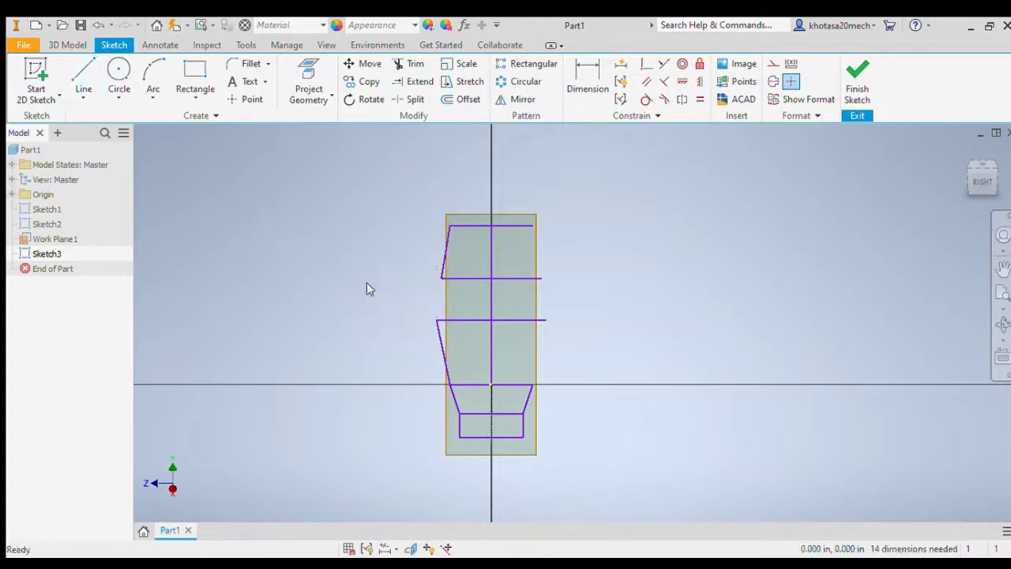
Connect the negative Z ends of the top and middle cross lines with a line
{"action": "left_click", "coordinate": [83, 77]}
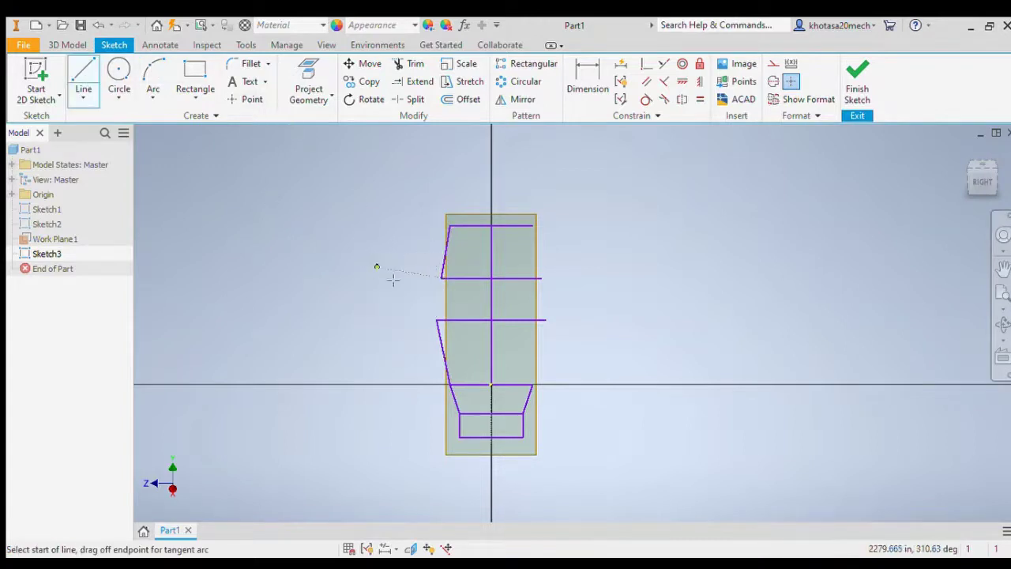
{"action": "left_click", "coordinate": [543, 277]}
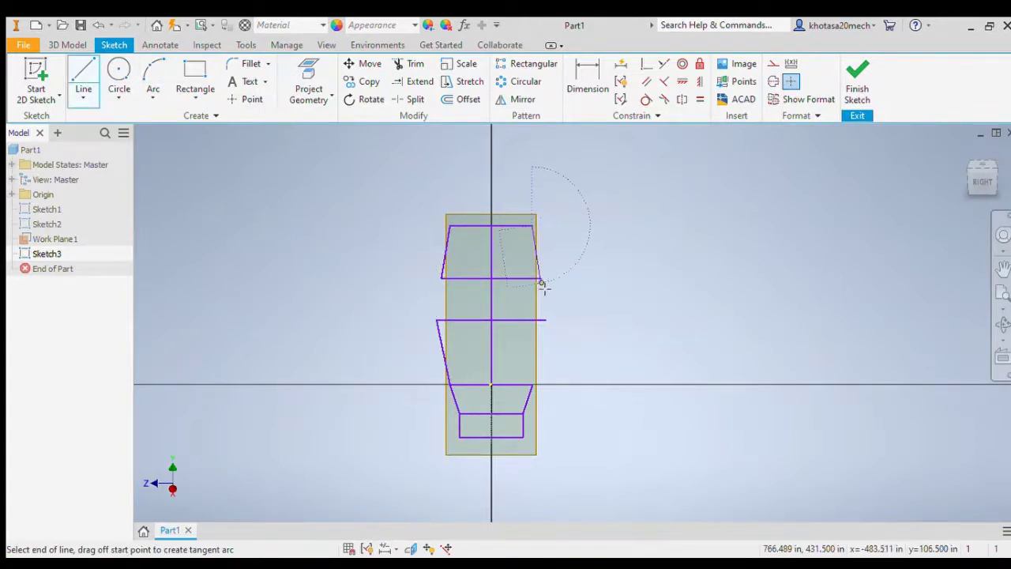
{"action": "left_click", "coordinate": [542, 279]}
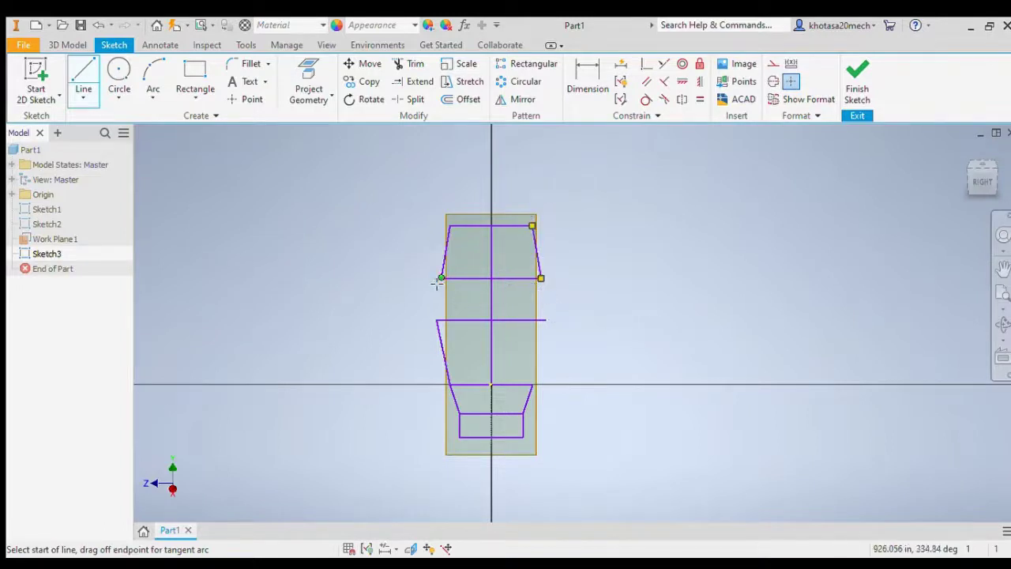
{"action": "key", "text": "Escape"}
Return to editing the work plane sketch and connect the positive Z ends of the middle and lowest cross lines with a line
{"action": "left_click", "coordinate": [35, 71]}
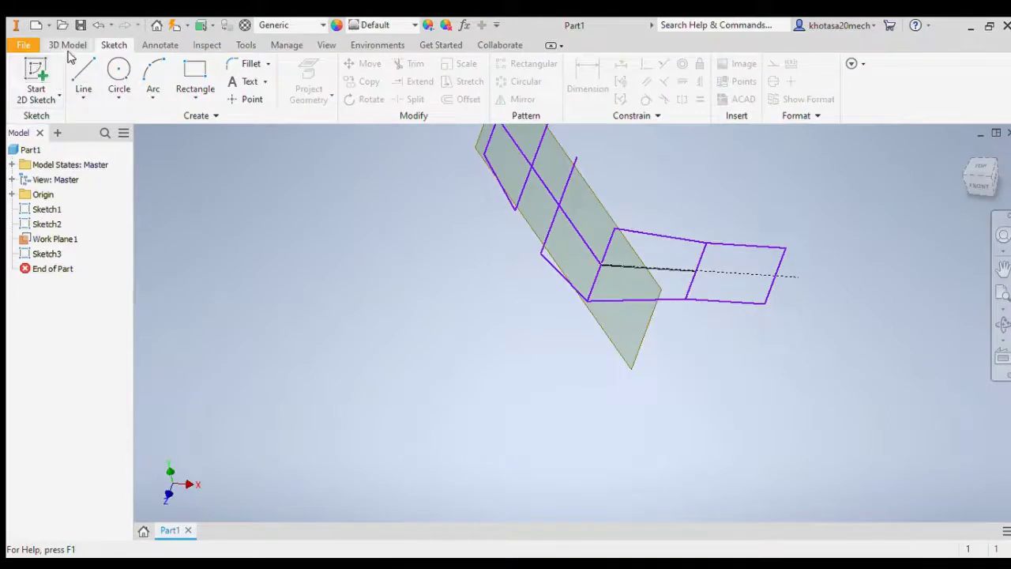
{"action": "left_click", "coordinate": [97, 25]}
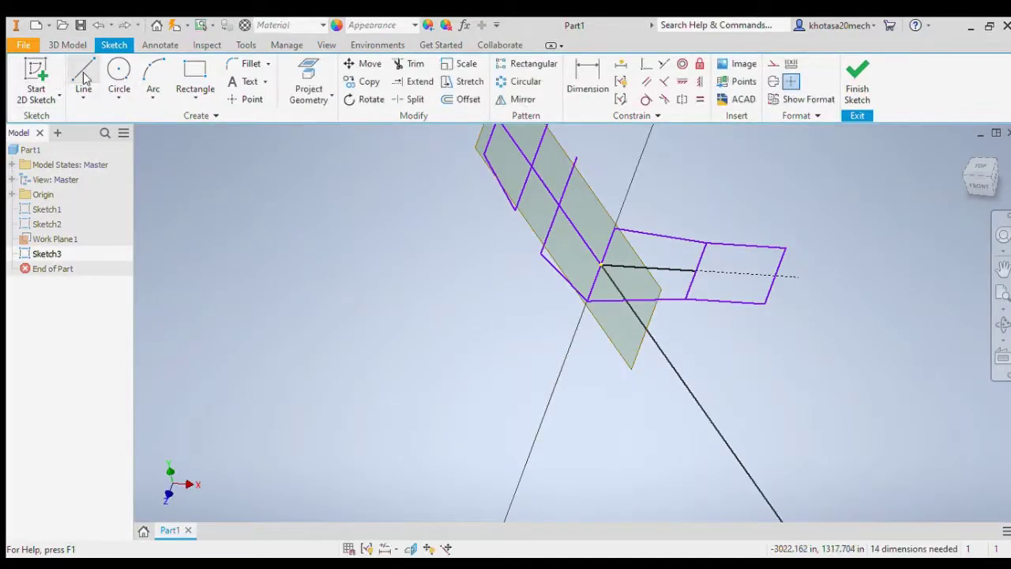
{"action": "left_click", "coordinate": [80, 98]}
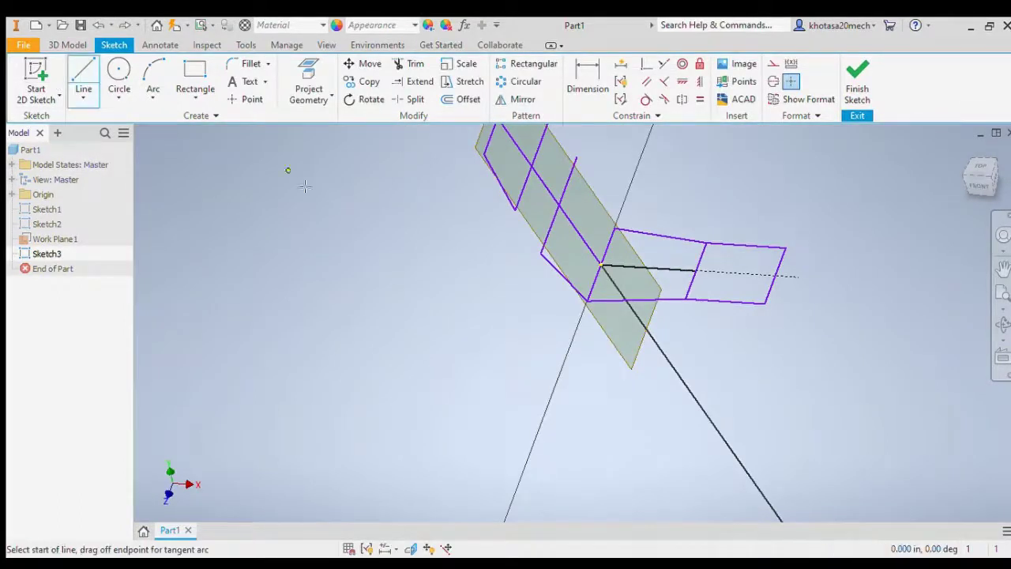
{"action": "left_click", "coordinate": [511, 211]}
{"action": "left_click", "coordinate": [540, 257]}
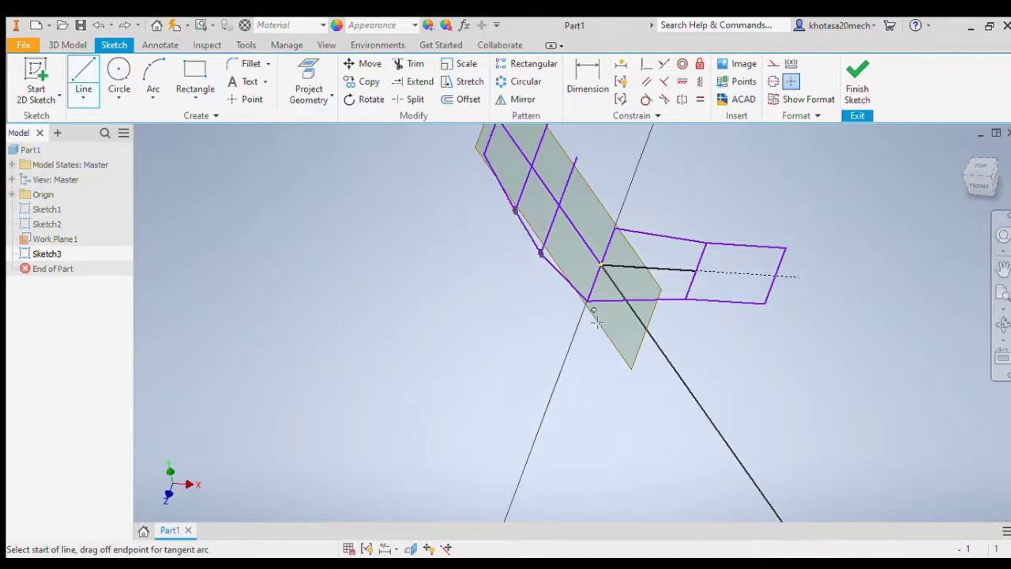
{"action": "scroll", "coordinate": [519, 265], "scroll_direction": "down", "scroll_amount": 4}
{"action": "scroll", "coordinate": [685, 228], "scroll_direction": "down", "scroll_amount": 6}
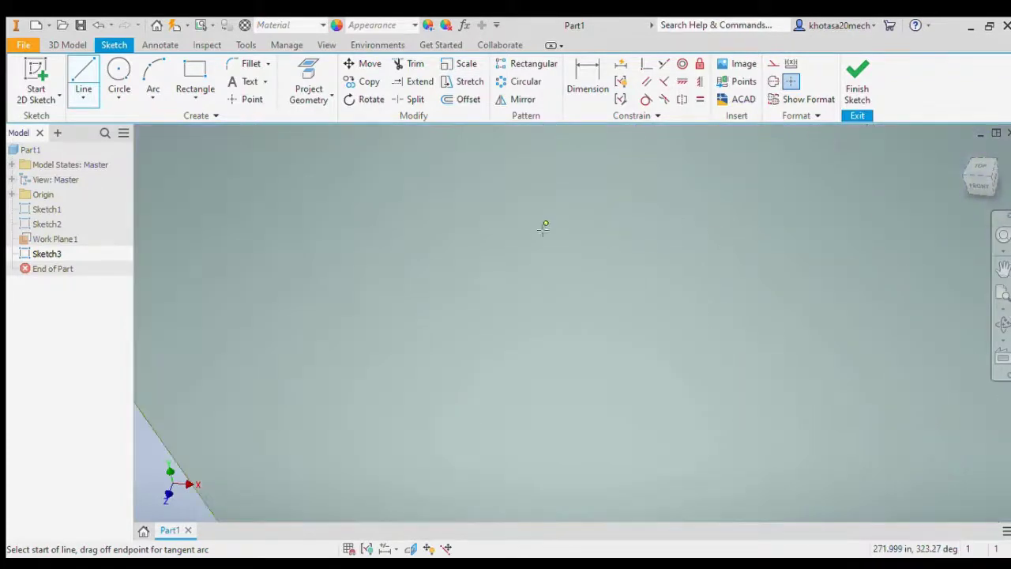
{"action": "scroll", "coordinate": [543, 227], "scroll_direction": "up", "scroll_amount": 5}
{"action": "scroll", "coordinate": [411, 210], "scroll_direction": "down", "scroll_amount": 5}
{"action": "scroll", "coordinate": [474, 325], "scroll_direction": "down", "scroll_amount": 5}
{"action": "scroll", "coordinate": [603, 185], "scroll_direction": "up", "scroll_amount": 6}
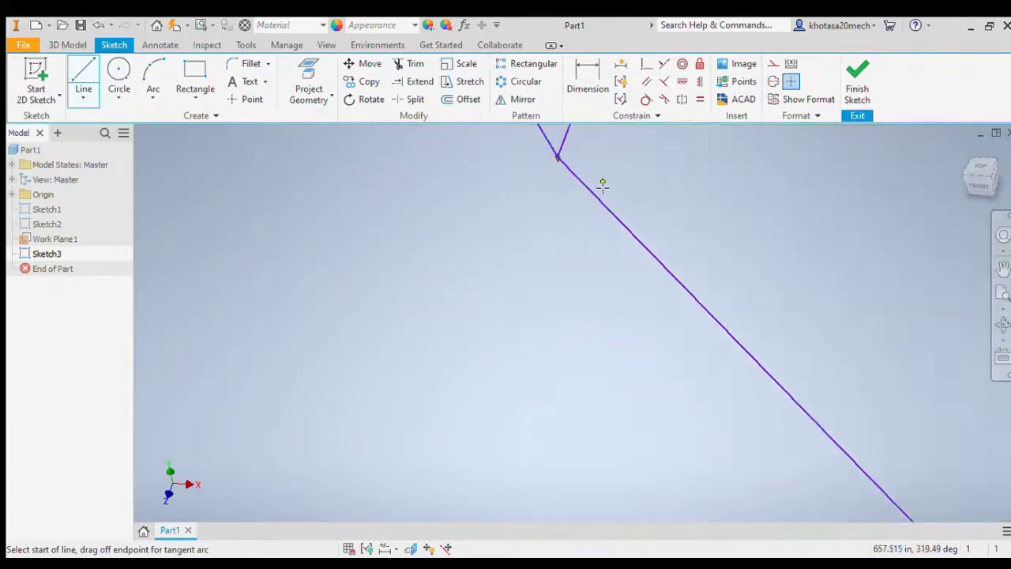
{"action": "scroll", "coordinate": [589, 172], "scroll_direction": "down", "scroll_amount": 7}
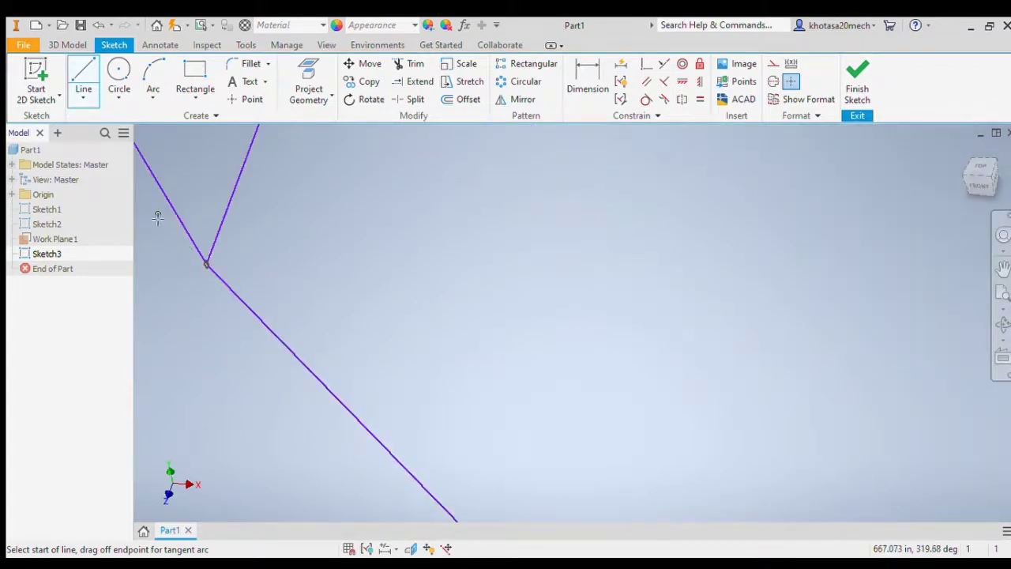
{"action": "scroll", "coordinate": [292, 368], "scroll_direction": "up", "scroll_amount": 8}
{"action": "key", "text": "Escape"}
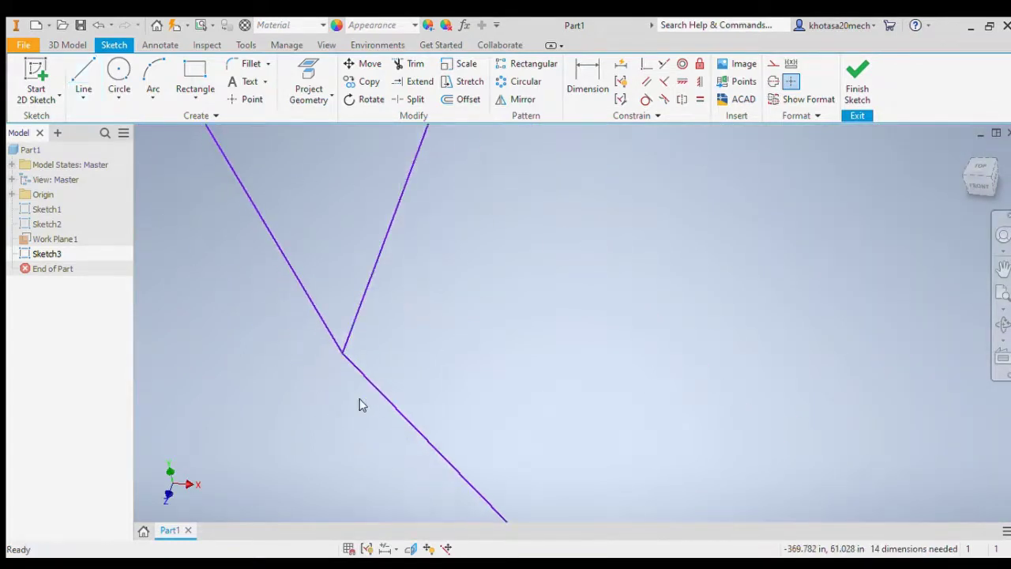
{"action": "scroll", "coordinate": [359, 377], "scroll_direction": "up", "scroll_amount": 2}
{"action": "scroll", "coordinate": [264, 234], "scroll_direction": "down", "scroll_amount": 3}
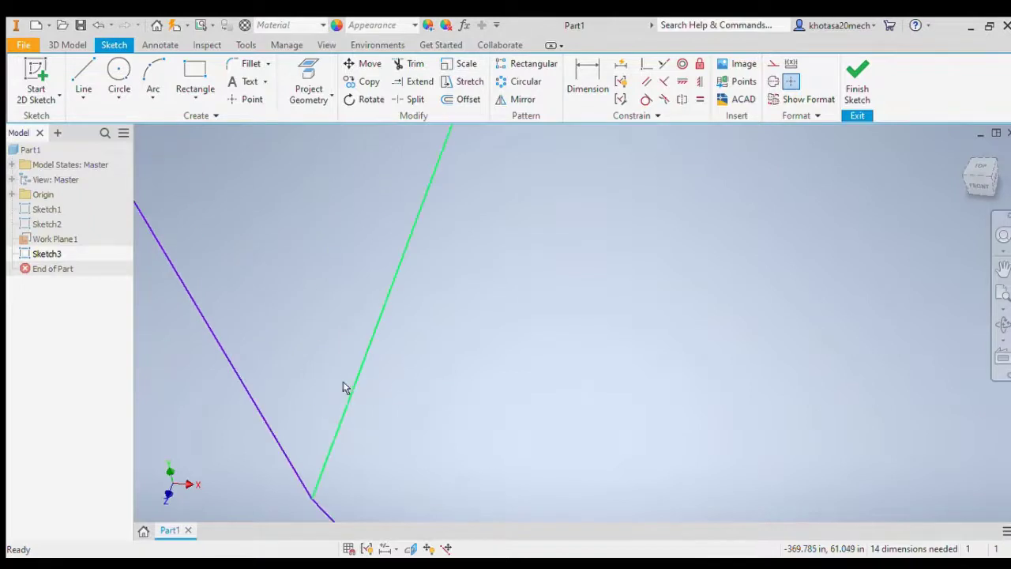
{"action": "scroll", "coordinate": [345, 399], "scroll_direction": "up", "scroll_amount": 5}
{"action": "scroll", "coordinate": [341, 405], "scroll_direction": "down", "scroll_amount": 5}
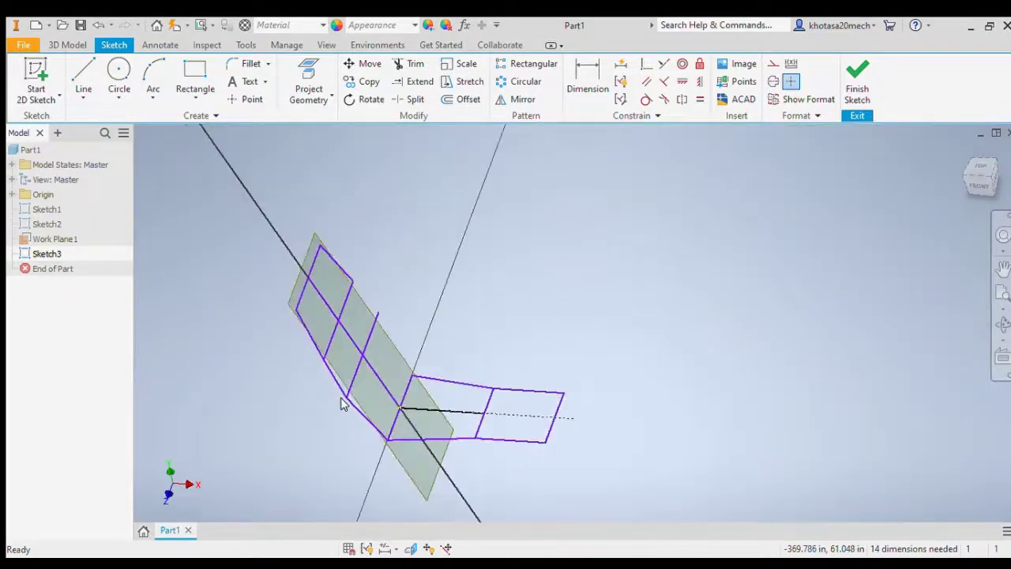
Connect the negative Z ends of the backrest's middle and lowest cross lines with a line
{"action": "left_click", "coordinate": [980, 193]}
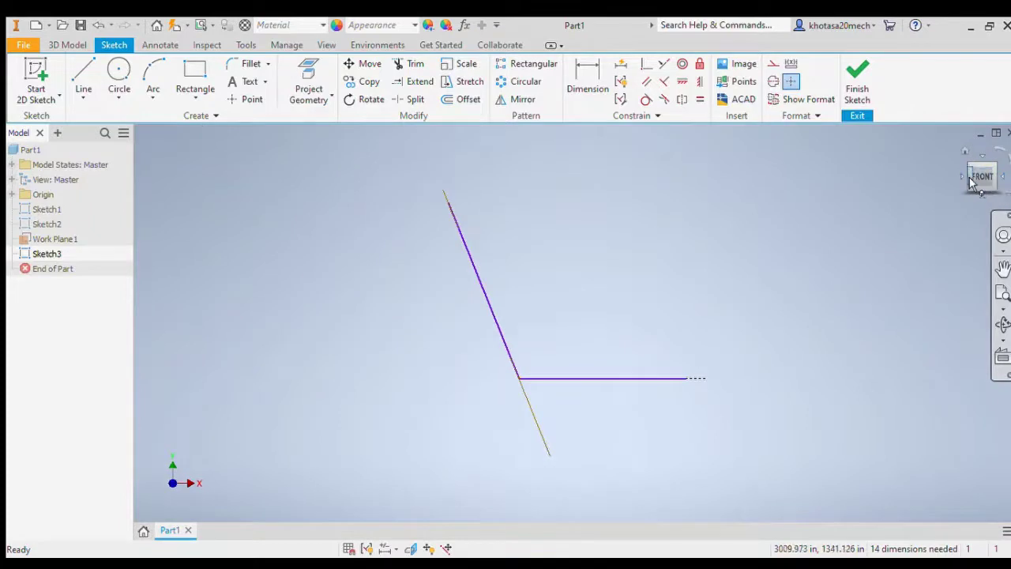
{"action": "left_click", "coordinate": [962, 182]}
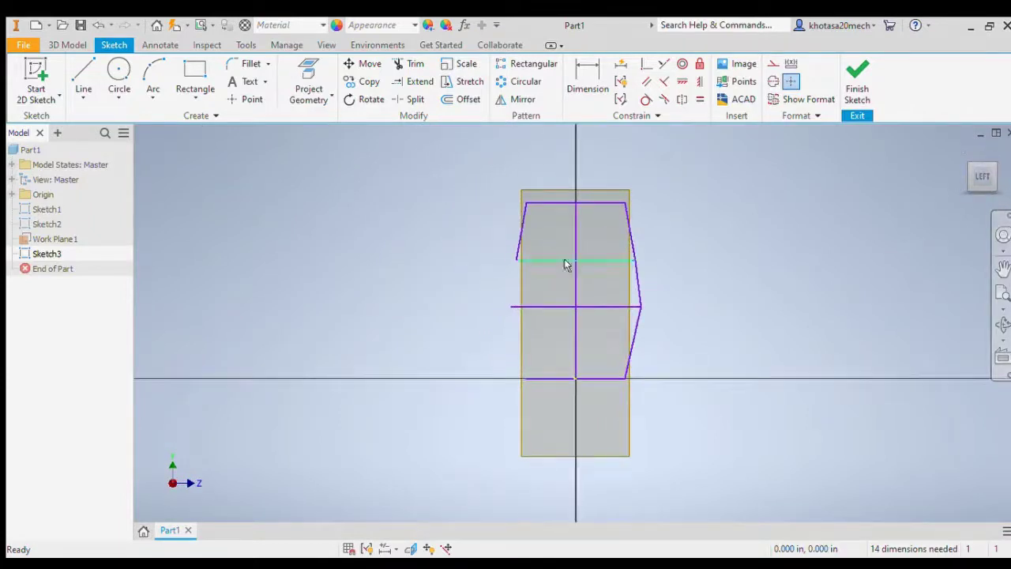
{"action": "left_click", "coordinate": [83, 73]}
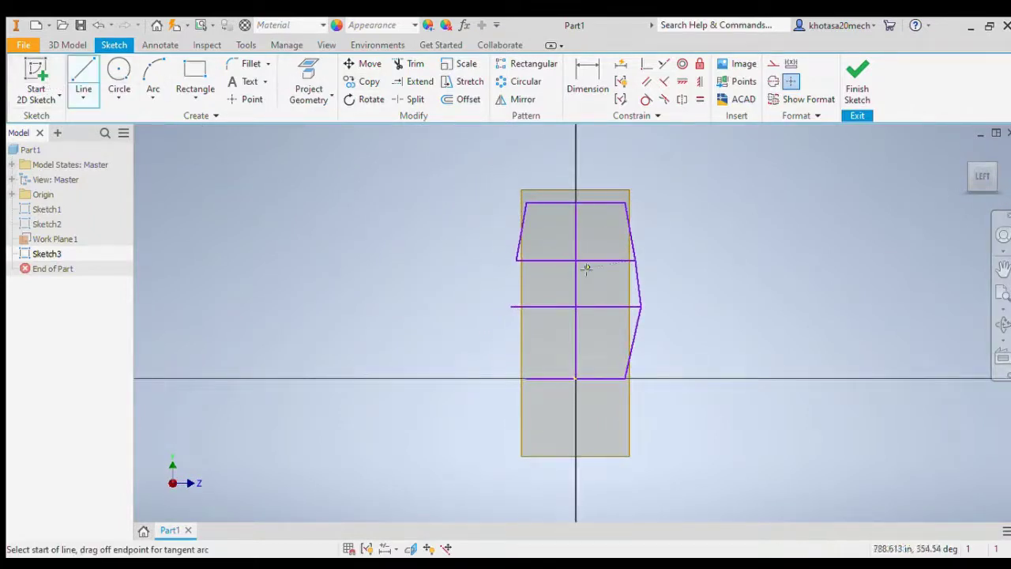
{"action": "left_click", "coordinate": [516, 262]}
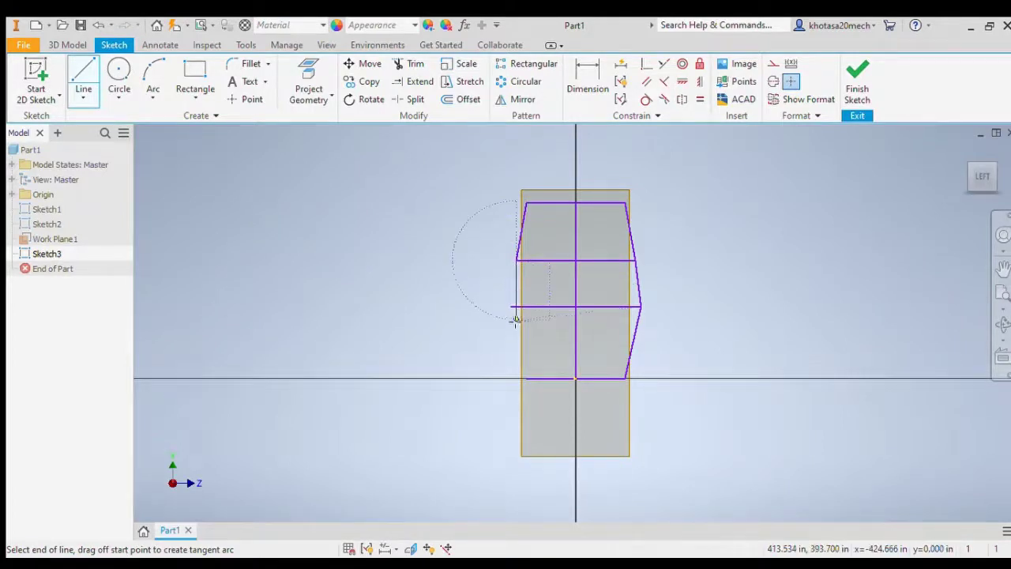
{"action": "scroll", "coordinate": [512, 301], "scroll_direction": "down", "scroll_amount": 5}
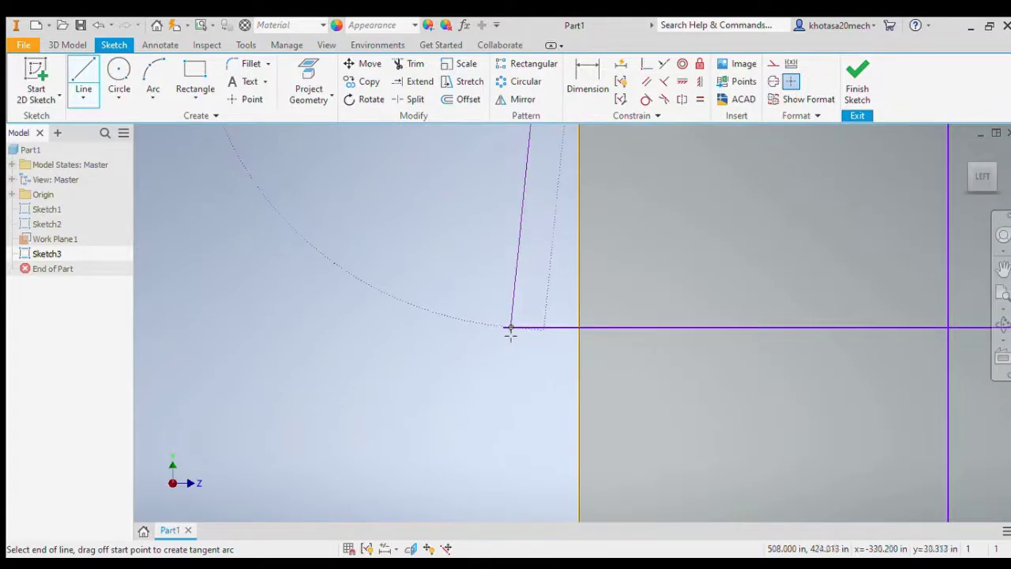
{"action": "left_click", "coordinate": [503, 327]}
{"action": "scroll", "coordinate": [512, 351], "scroll_direction": "up", "scroll_amount": 5}
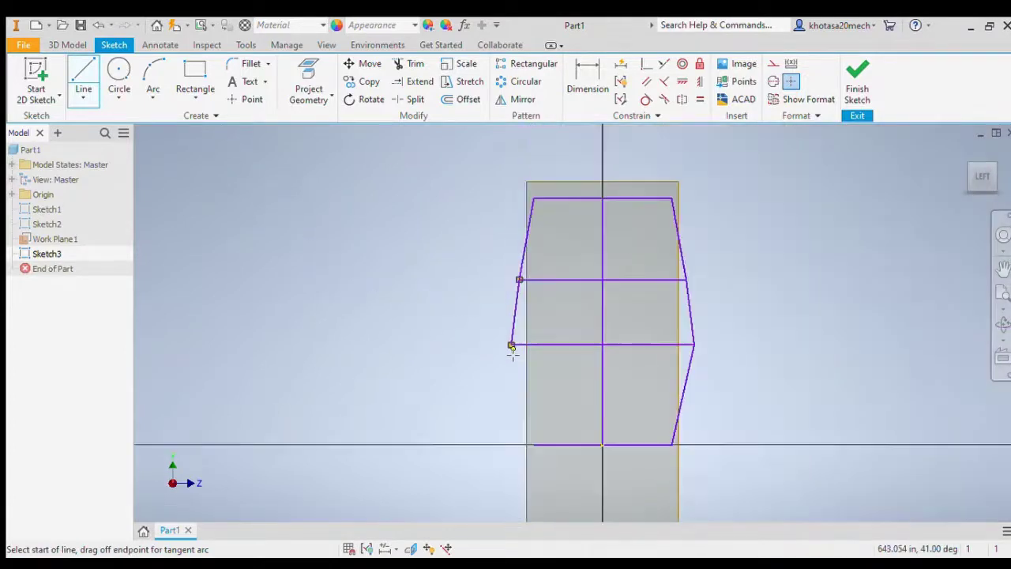
{"action": "key", "text": "Escape"}
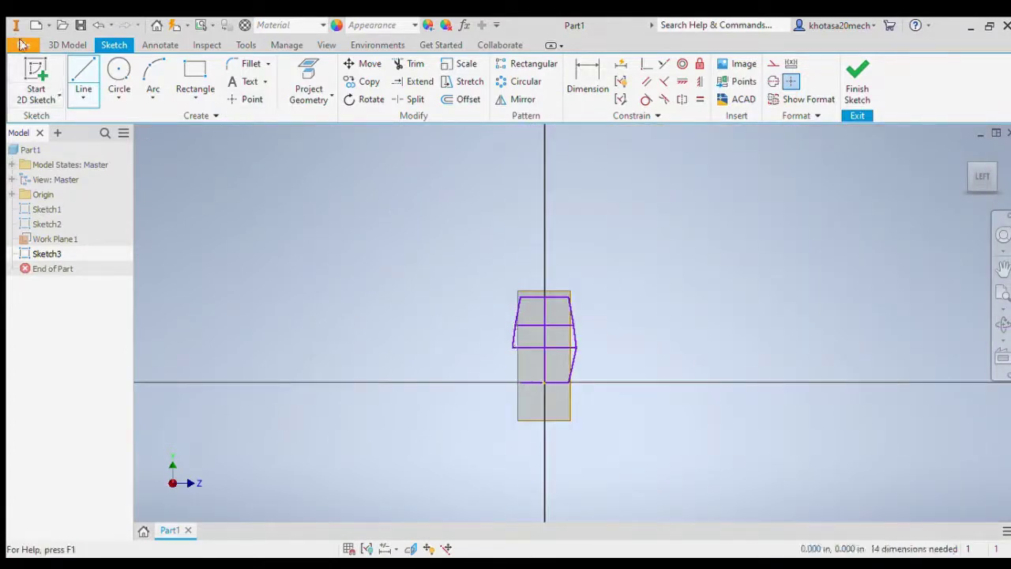
Draw a line from the negative Z end of the lowest cross line to the negative Z corner of the base's edge through the origin
{"action": "left_click", "coordinate": [82, 89]}
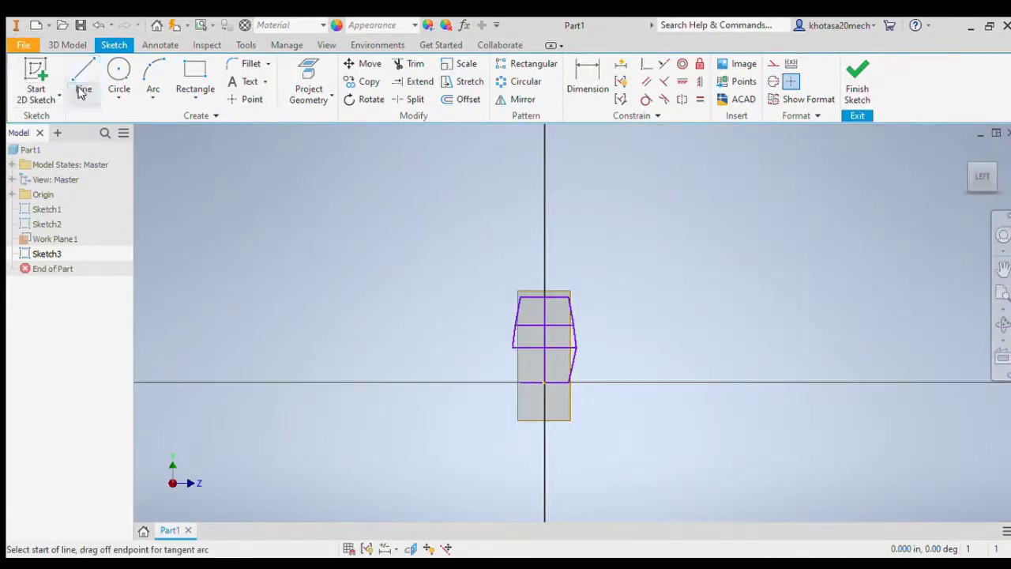
{"action": "left_click", "coordinate": [512, 348]}
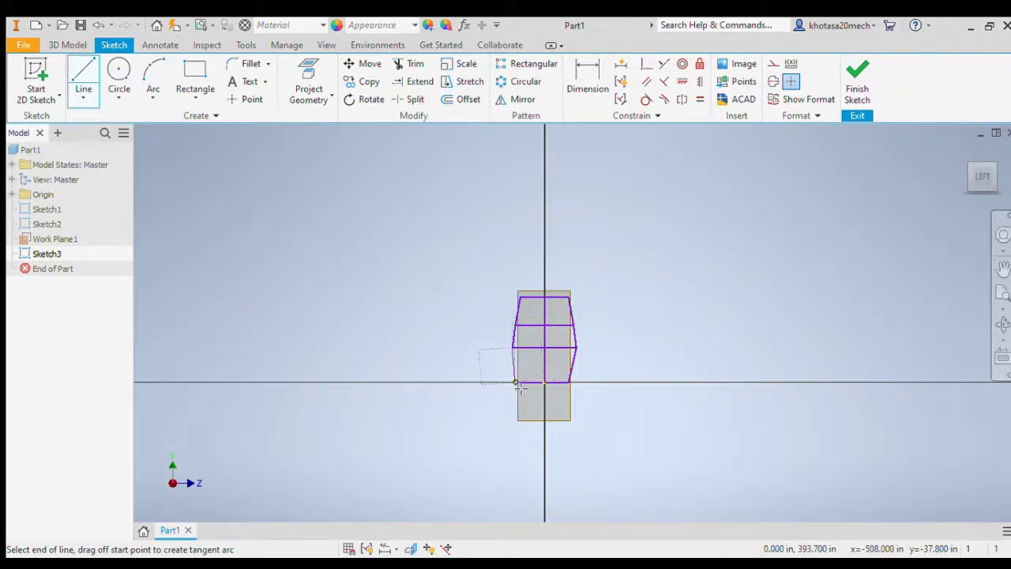
{"action": "scroll", "coordinate": [519, 386], "scroll_direction": "down", "scroll_amount": 5}
{"action": "left_click", "coordinate": [514, 384]}
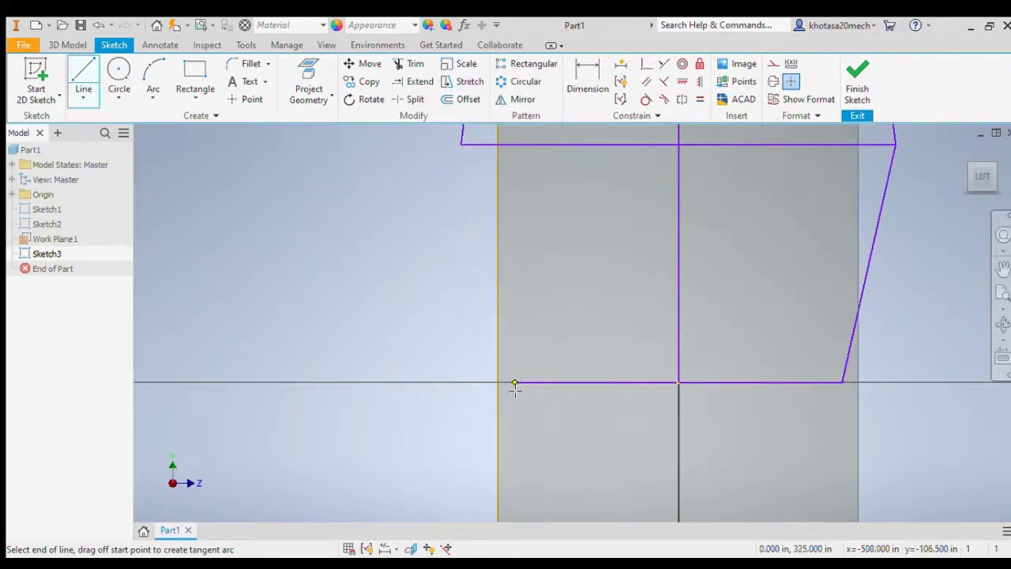
{"action": "key", "text": "Escape"}
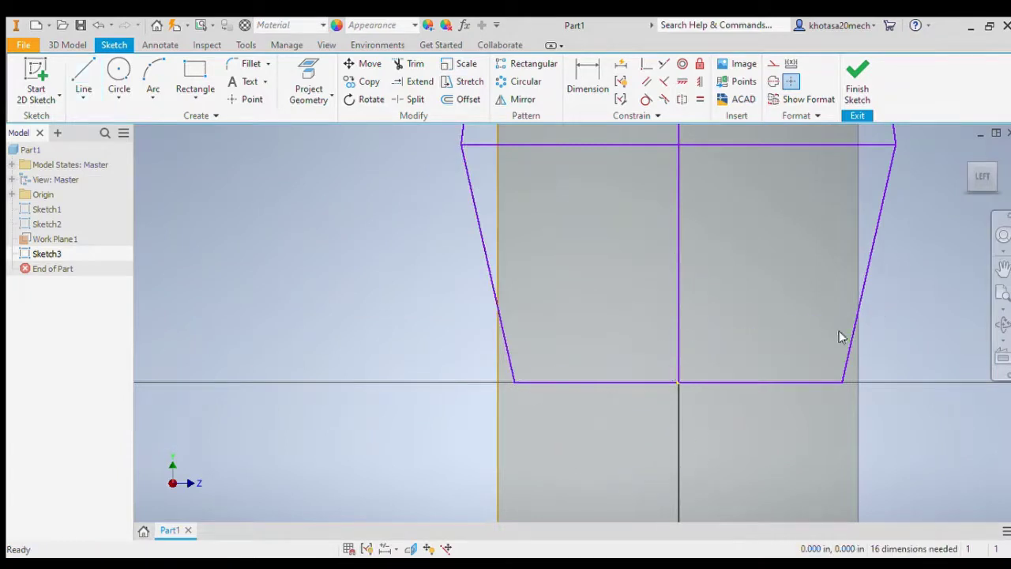
Check the completed backrest outline from different sides and finish the work plane sketch
{"action": "scroll", "coordinate": [844, 331], "scroll_direction": "up", "scroll_amount": 6}
{"action": "mouse_move", "coordinate": [983, 184]}
{"action": "left_mouse_down"}
{"action": "mouse_move", "coordinate": [959, 195]}
{"action": "mouse_move", "coordinate": [936, 237]}
{"action": "mouse_move", "coordinate": [983, 217]}
{"action": "mouse_move", "coordinate": [987, 174]}
{"action": "left_mouse_up"}
{"action": "scroll", "coordinate": [963, 236], "scroll_direction": "up", "scroll_amount": 5}
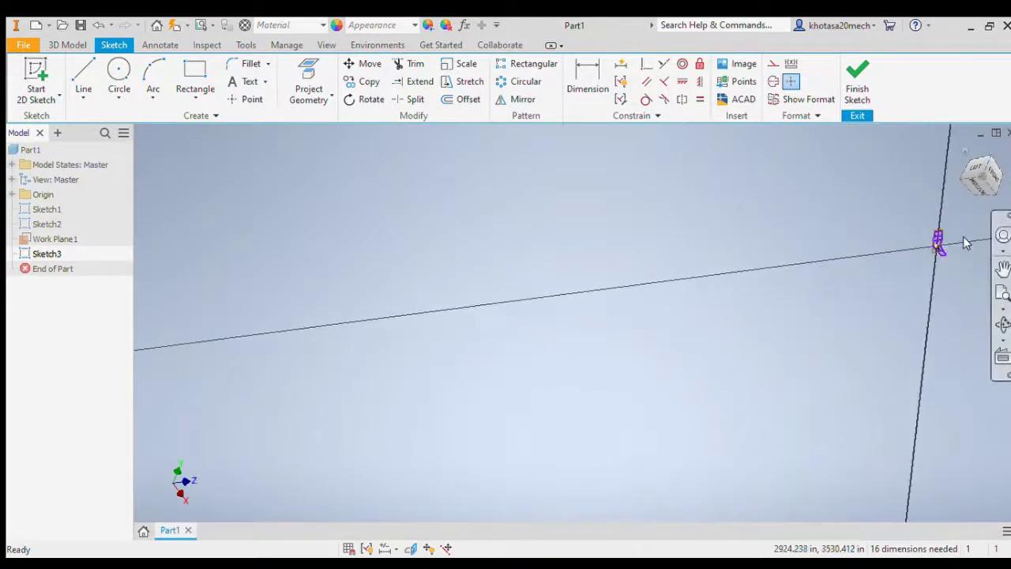
{"action": "scroll", "coordinate": [963, 237], "scroll_direction": "down", "scroll_amount": 8}
{"action": "scroll", "coordinate": [817, 249], "scroll_direction": "down", "scroll_amount": 3}
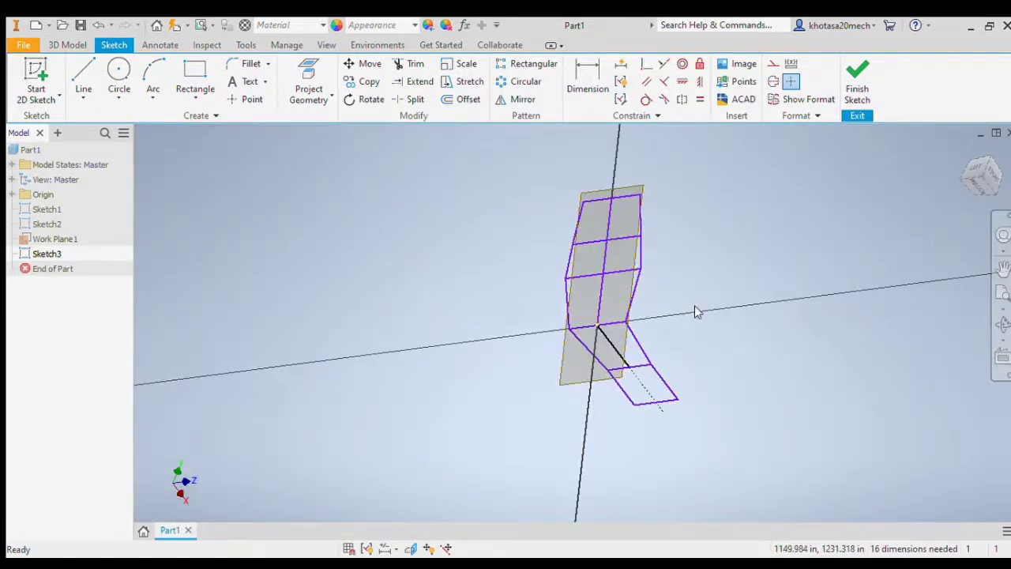
{"action": "left_click", "coordinate": [984, 183]}
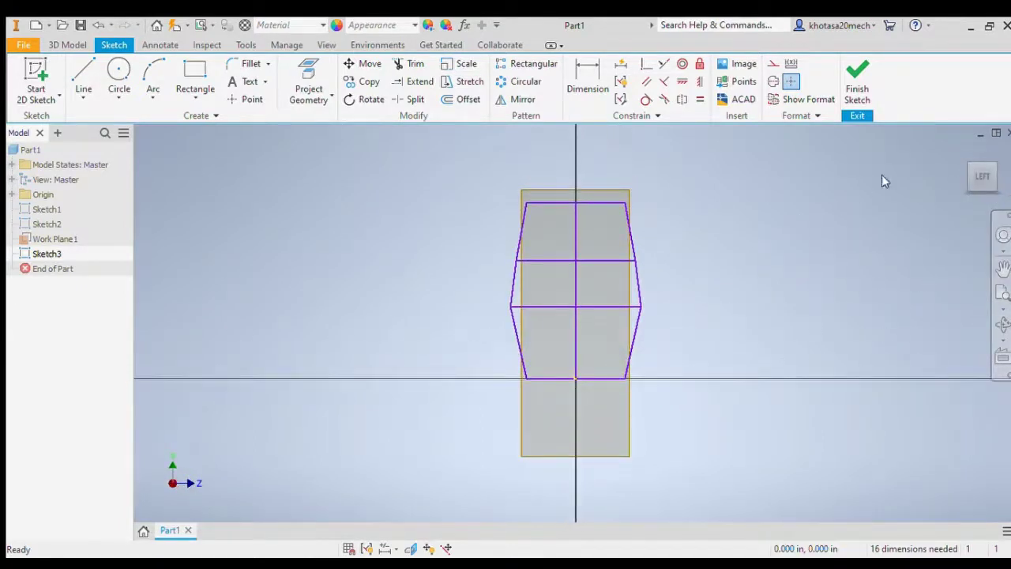
{"action": "left_click", "coordinate": [853, 75]}
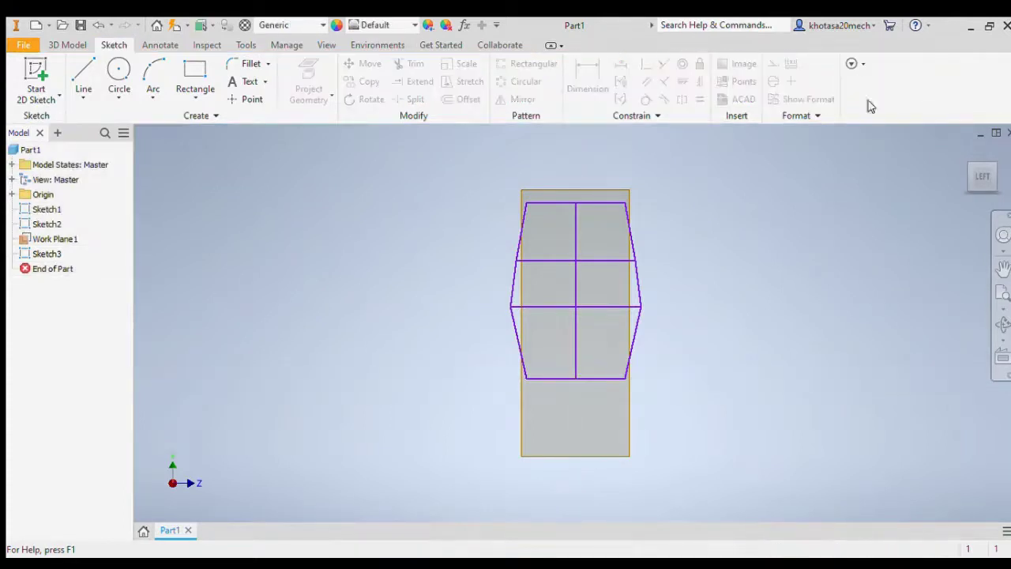
Start a new 3D sketch in the part with both the base and backrest in view
{"action": "left_click_drag", "start_coordinate": [983, 178], "coordinate": [970, 198]}
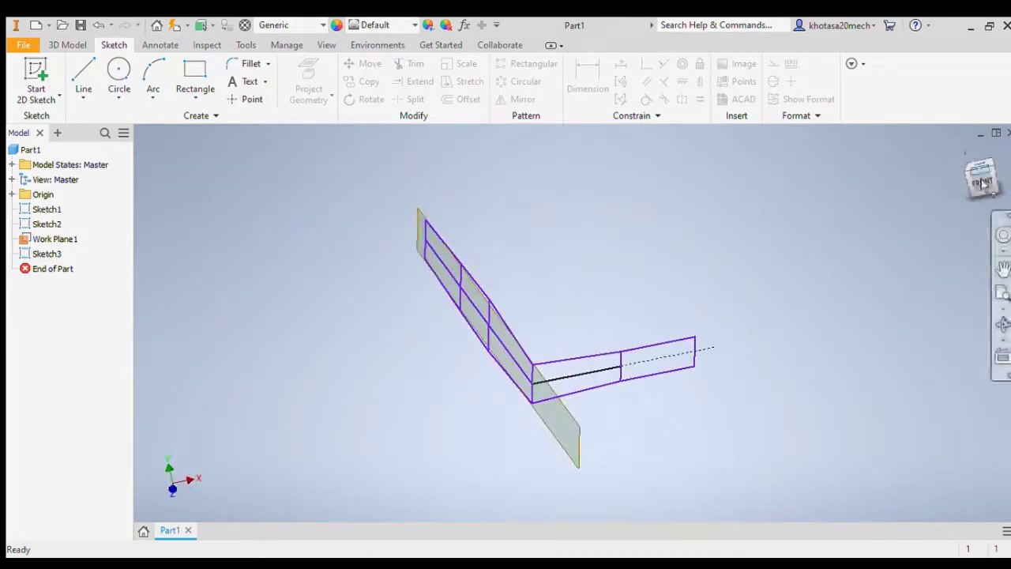
{"action": "left_click", "coordinate": [67, 44]}
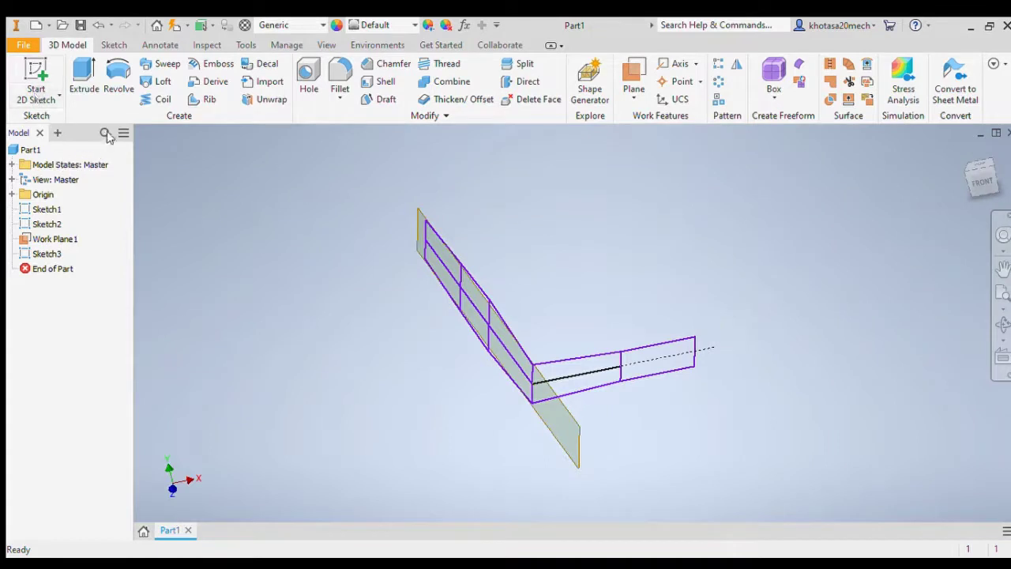
{"action": "left_click", "coordinate": [58, 95]}
{"action": "left_click", "coordinate": [55, 150]}
Draw a 400 in line along positive Y from the positive Z corner of the base's far edge
{"action": "key", "text": "l"}
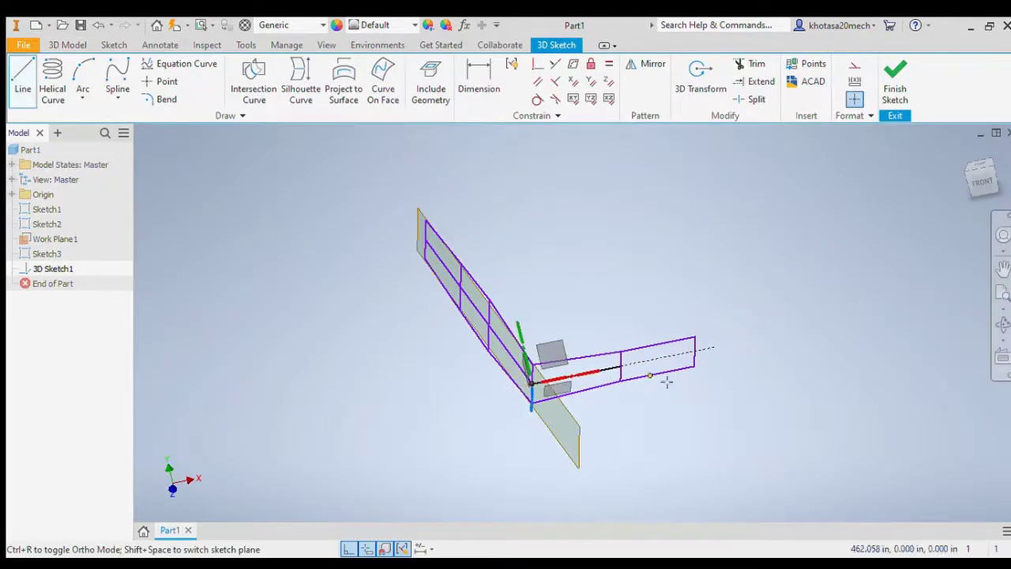
{"action": "left_click", "coordinate": [695, 371]}
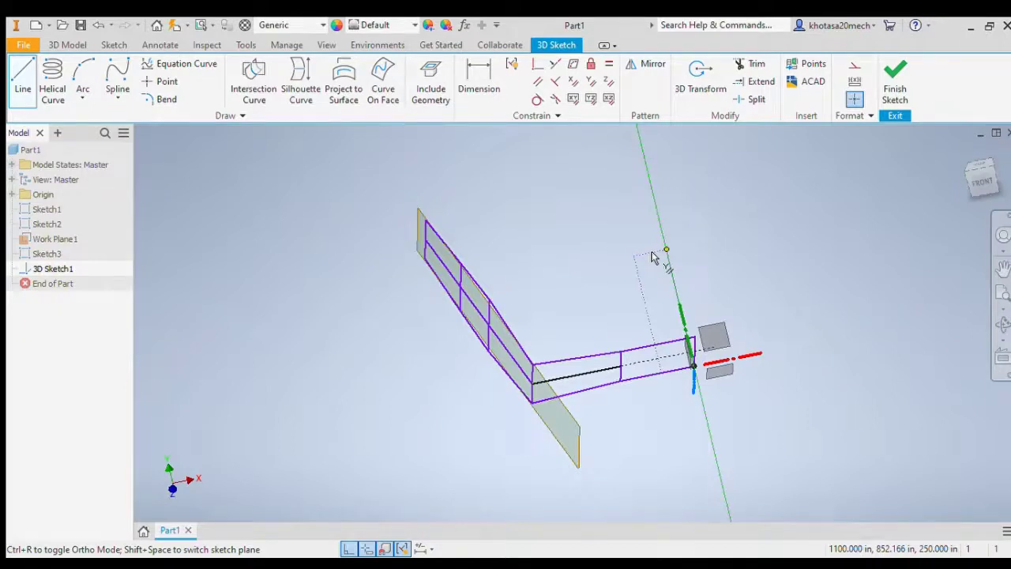
{"action": "type", "text": "400"}
{"action": "key", "text": "Return"}
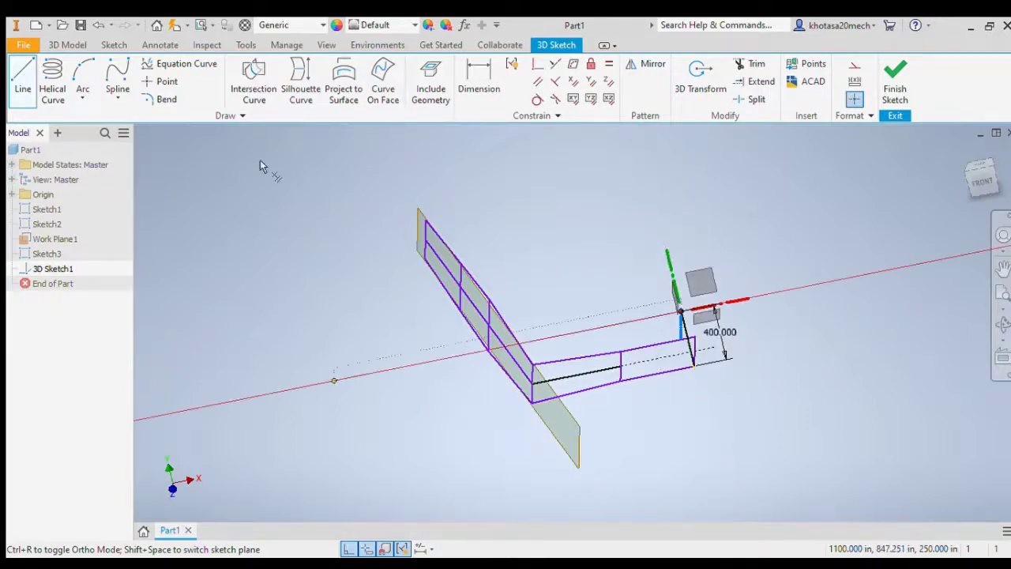
{"action": "key", "text": "Escape"}
{"action": "key", "text": "Escape"}
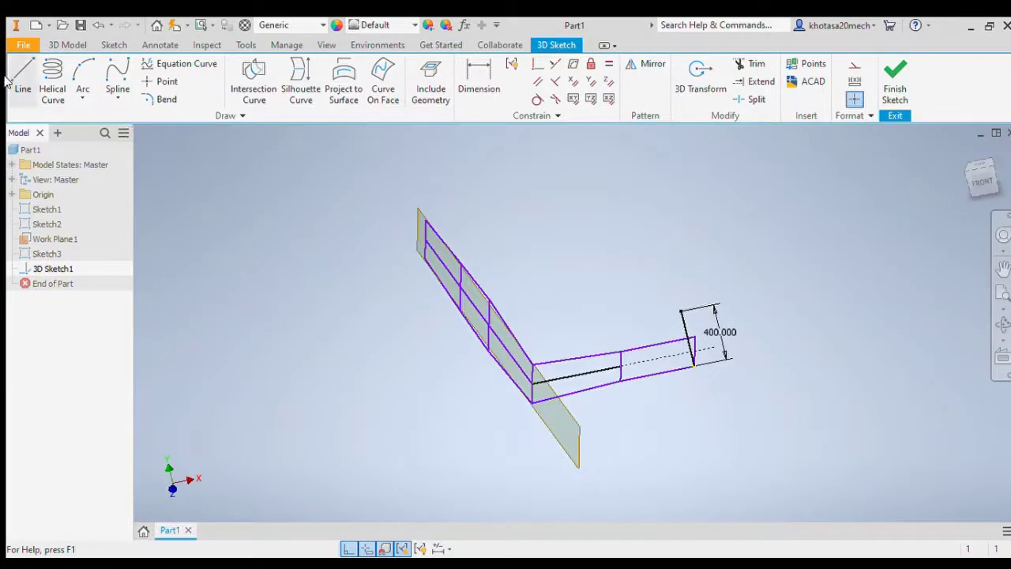
Draw a 400 in line along positive Y from the negative Z corner of the base's far edge
{"action": "left_click", "coordinate": [22, 82]}
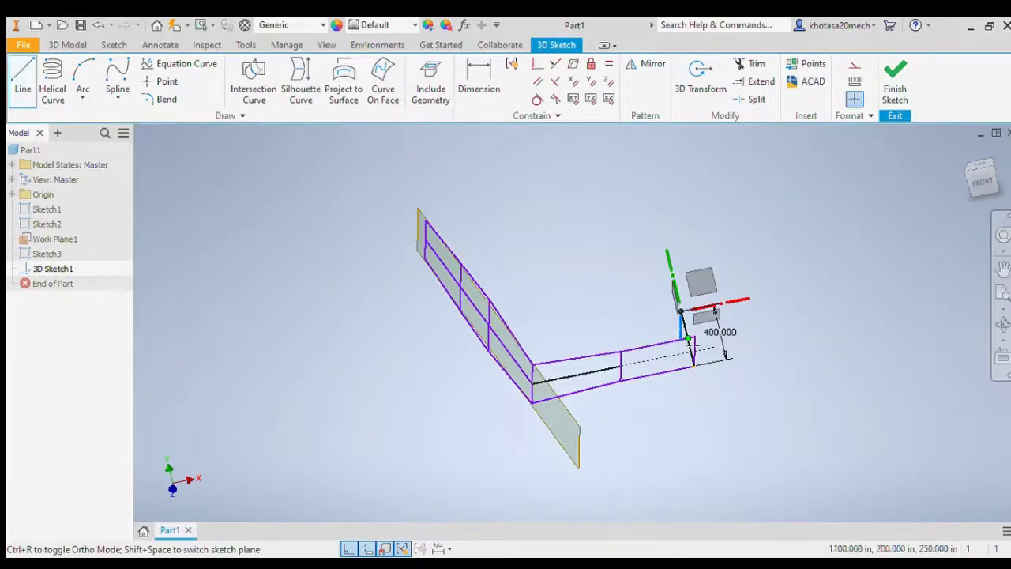
{"action": "scroll", "coordinate": [692, 345], "scroll_direction": "up", "scroll_amount": 5}
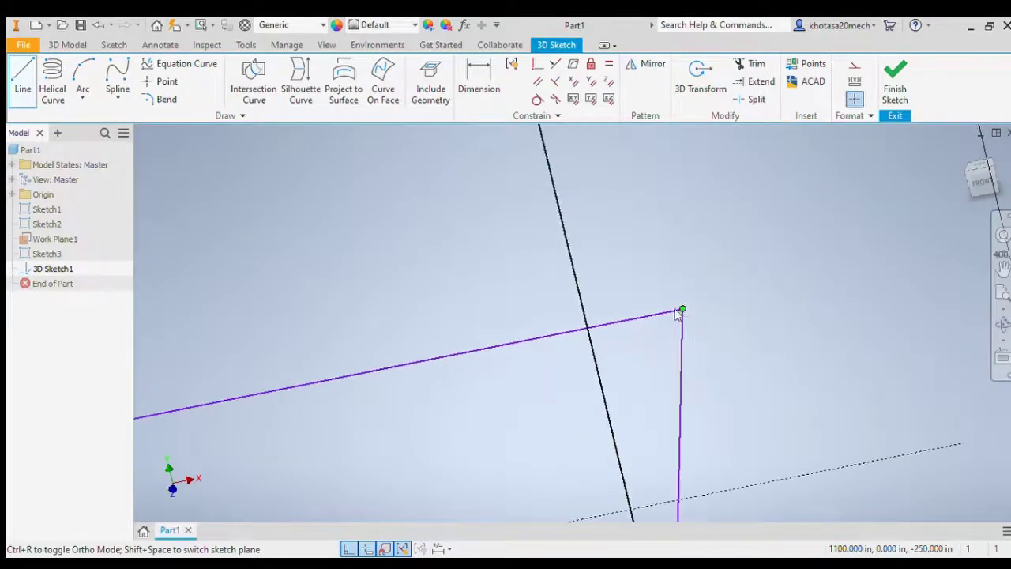
{"action": "left_click", "coordinate": [678, 313]}
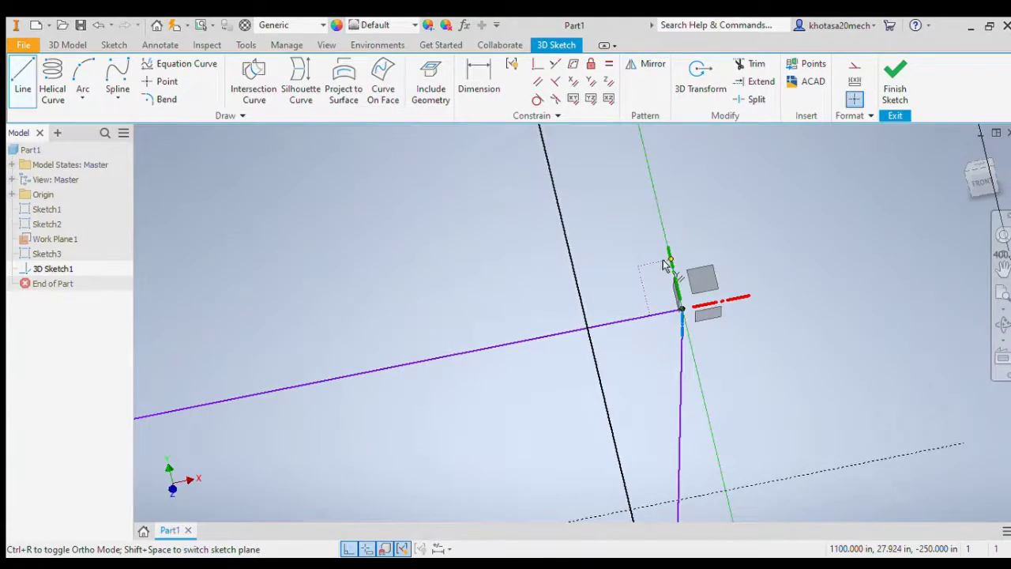
{"action": "key", "text": "Return"}
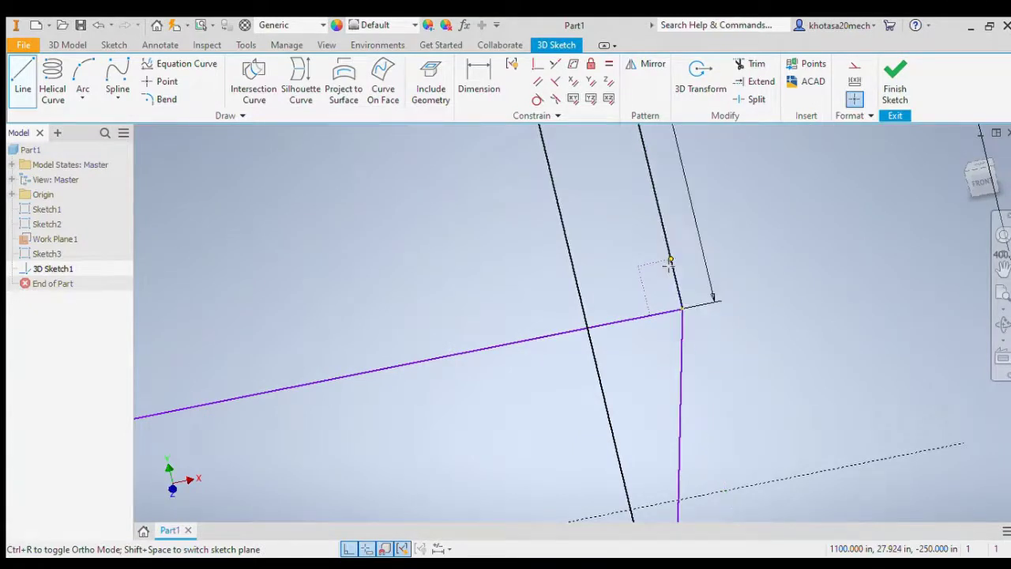
{"action": "key", "text": "Escape"}
{"action": "scroll", "coordinate": [664, 266], "scroll_direction": "down", "scroll_amount": 5}
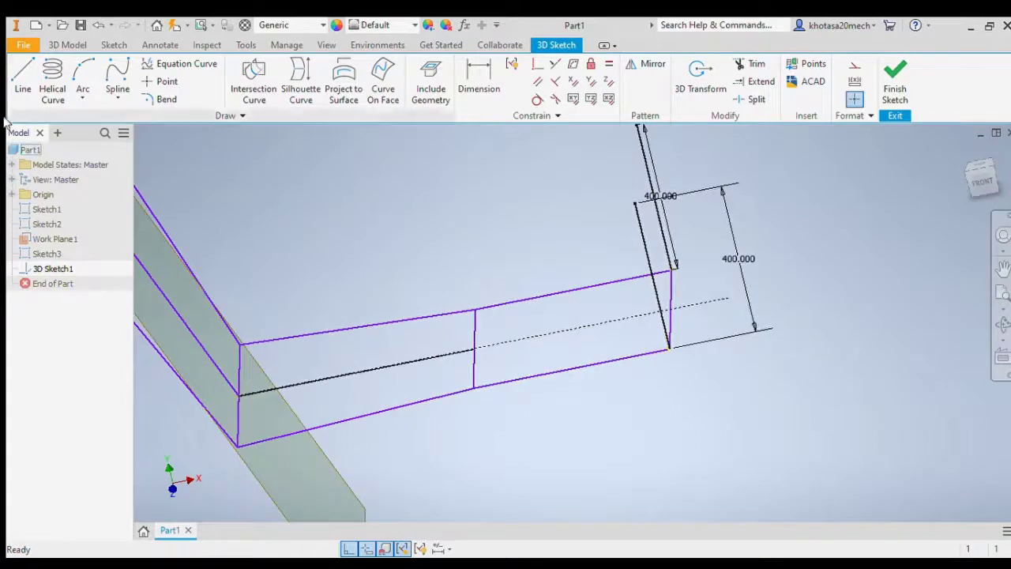
Draw a 400 in line along positive Y from the negative Z end of the base's middle cross line
{"action": "left_click", "coordinate": [23, 81]}
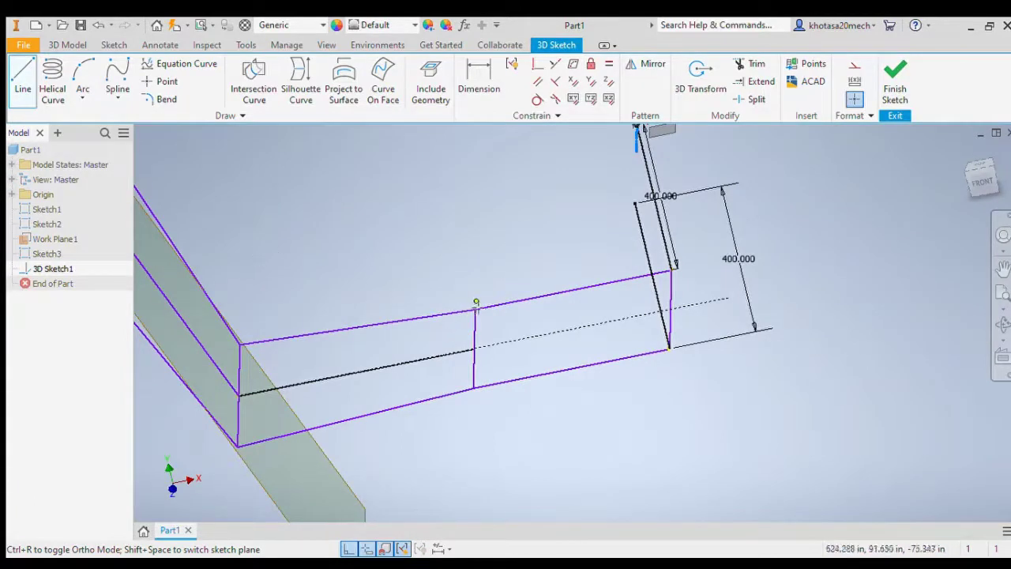
{"action": "left_click", "coordinate": [474, 310]}
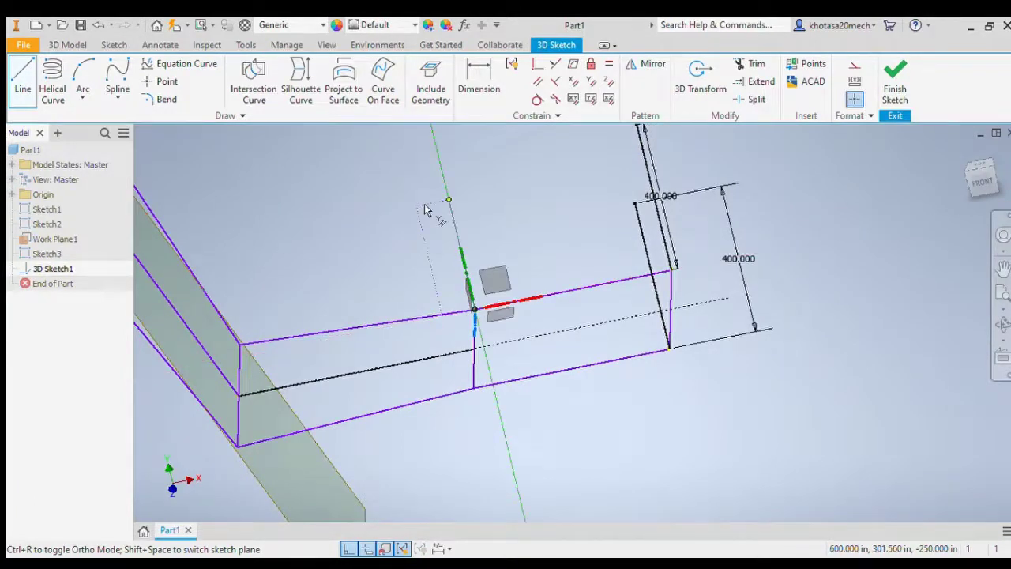
{"action": "type", "text": "400"}
{"action": "key", "text": "Return"}
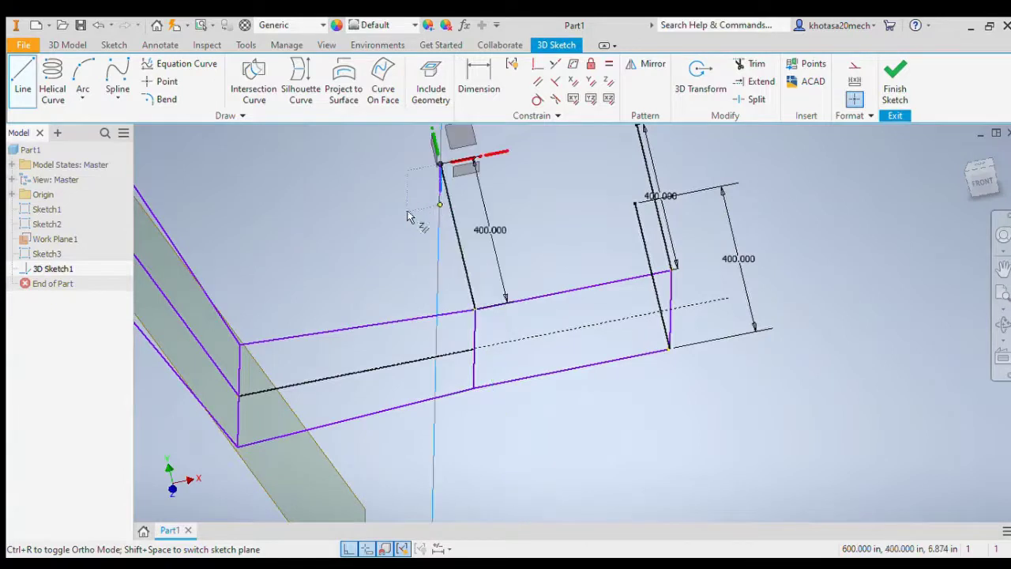
Draw a 400 in line along positive Y from the positive Z end of the base's middle cross line
{"action": "key", "text": "Escape"}
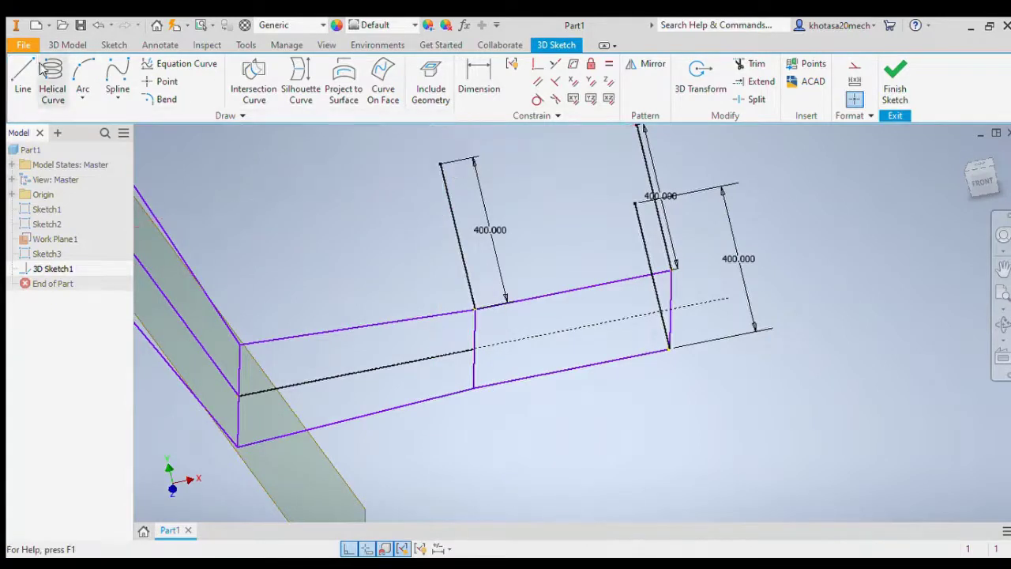
{"action": "left_click", "coordinate": [36, 68]}
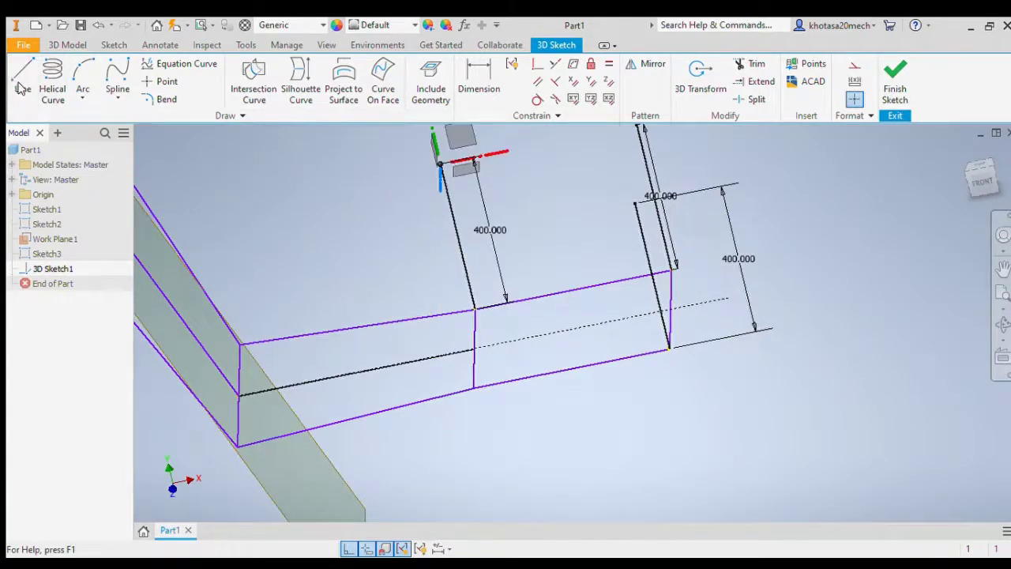
{"action": "left_click", "coordinate": [473, 389]}
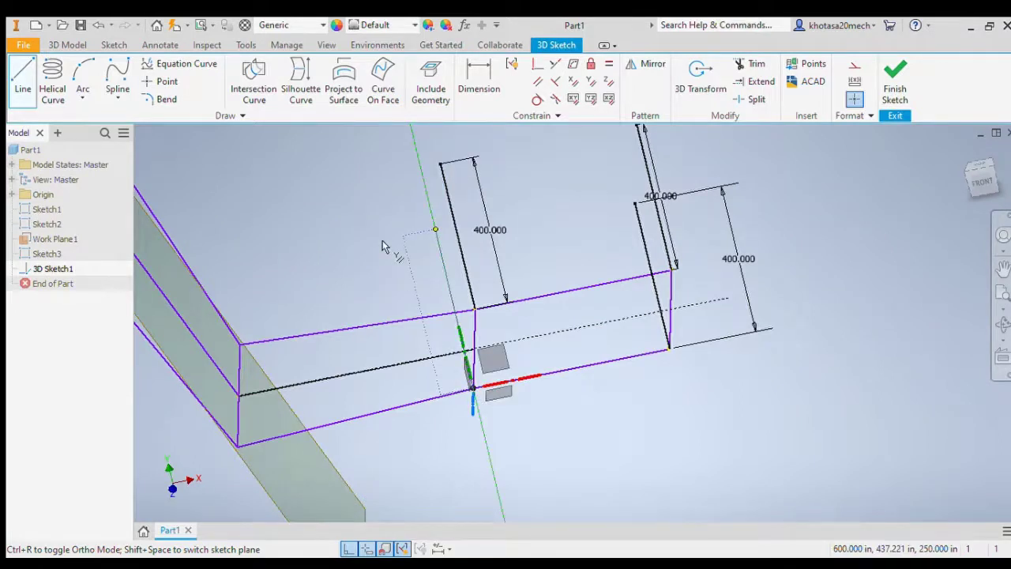
{"action": "type", "text": "400"}
{"action": "key", "text": "Return"}
{"action": "key", "text": "Escape"}
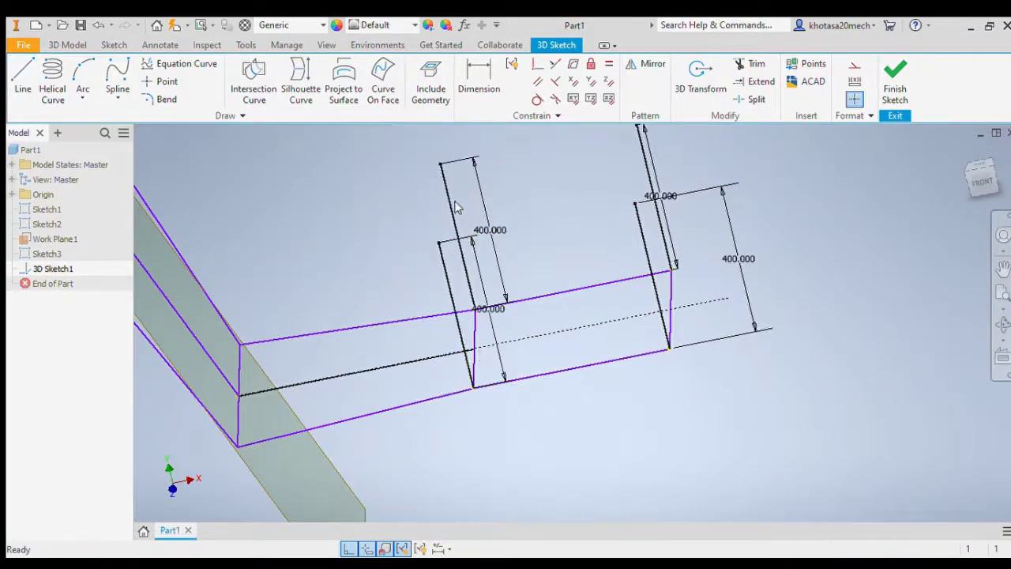
Delete the 400 in dimensions from the four vertical lines of the 3D sketch
{"action": "left_click", "coordinate": [485, 230]}
{"action": "key", "text": "Delete"}
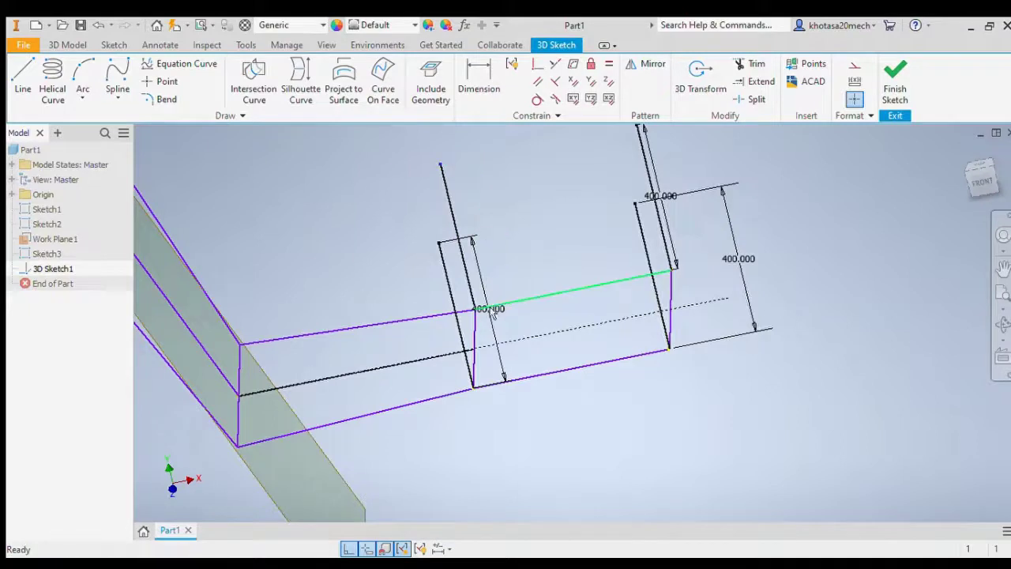
{"action": "left_click", "coordinate": [490, 310]}
{"action": "left_click", "coordinate": [576, 317]}
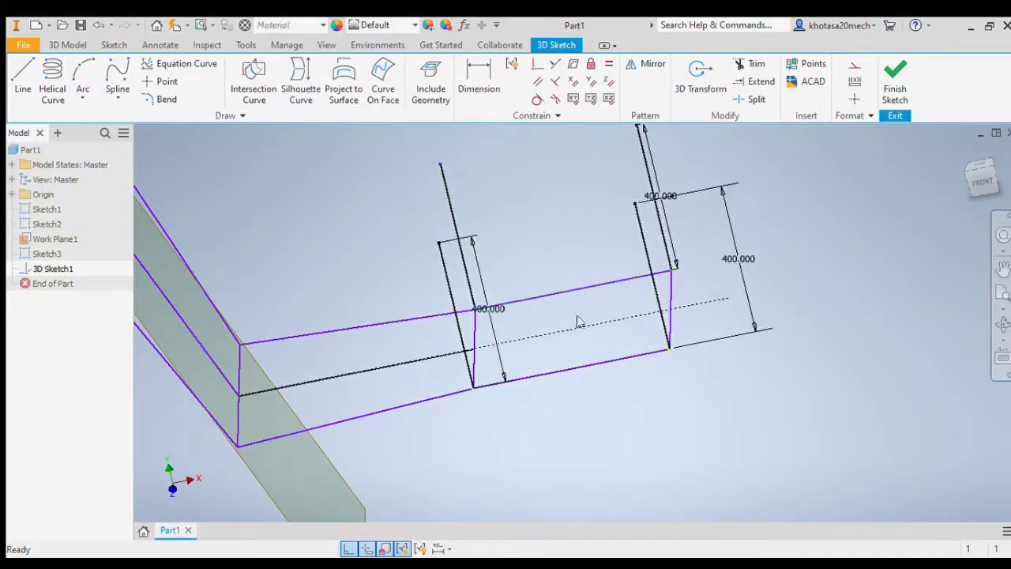
{"action": "left_click_drag", "start_coordinate": [487, 313], "coordinate": [487, 322]}
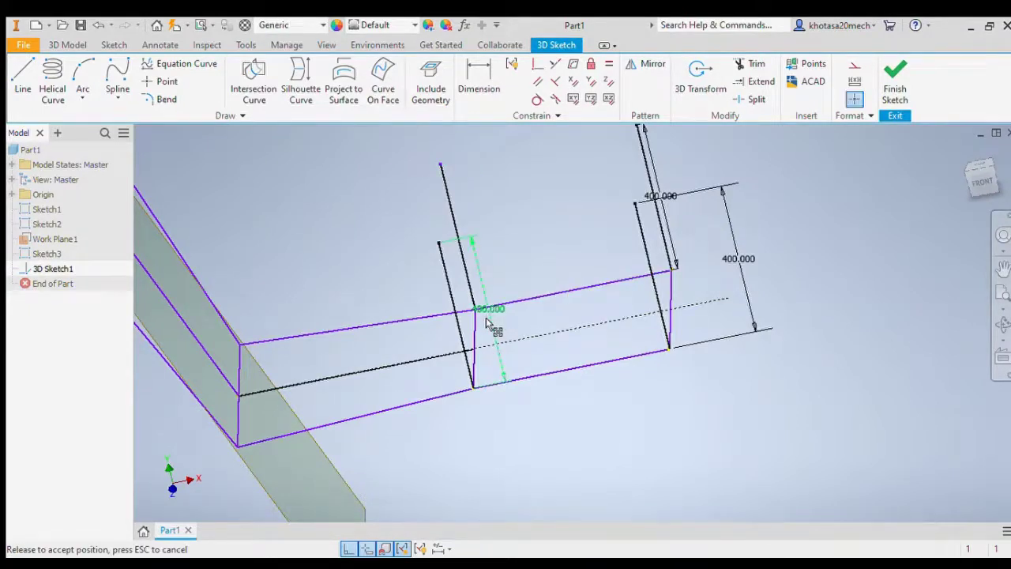
{"action": "key", "text": "Delete"}
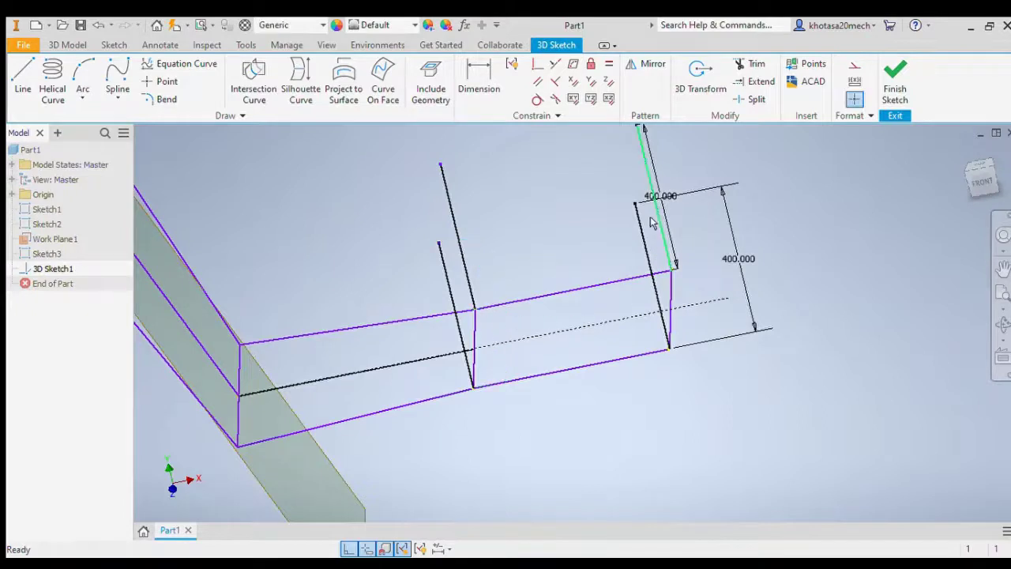
{"action": "left_click_drag", "start_coordinate": [661, 197], "coordinate": [661, 203]}
Connect the upper ends of the four vertical lines with a closed loop of four lines
{"action": "left_click", "coordinate": [22, 76]}
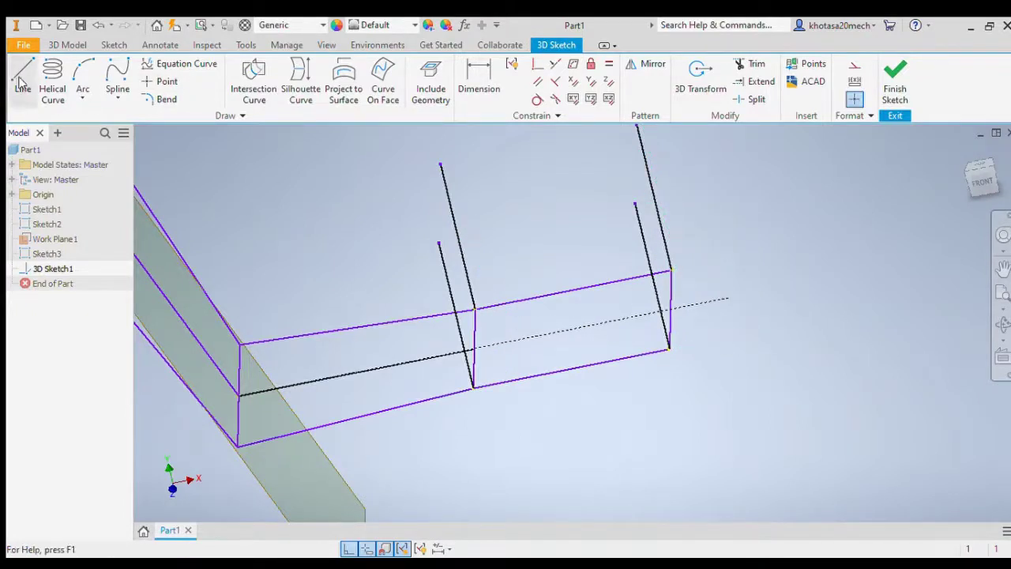
{"action": "left_click", "coordinate": [440, 163]}
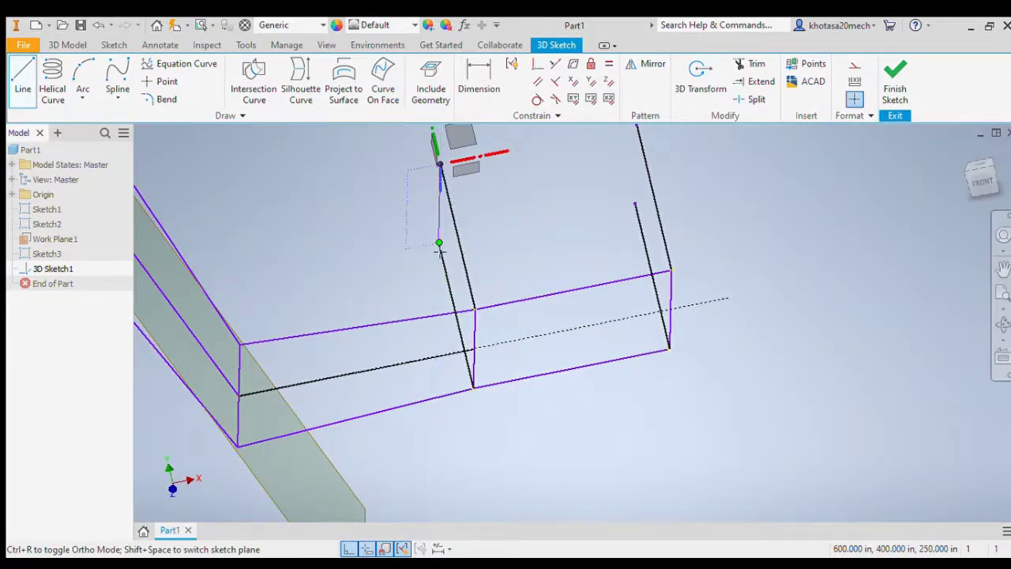
{"action": "left_click", "coordinate": [439, 244]}
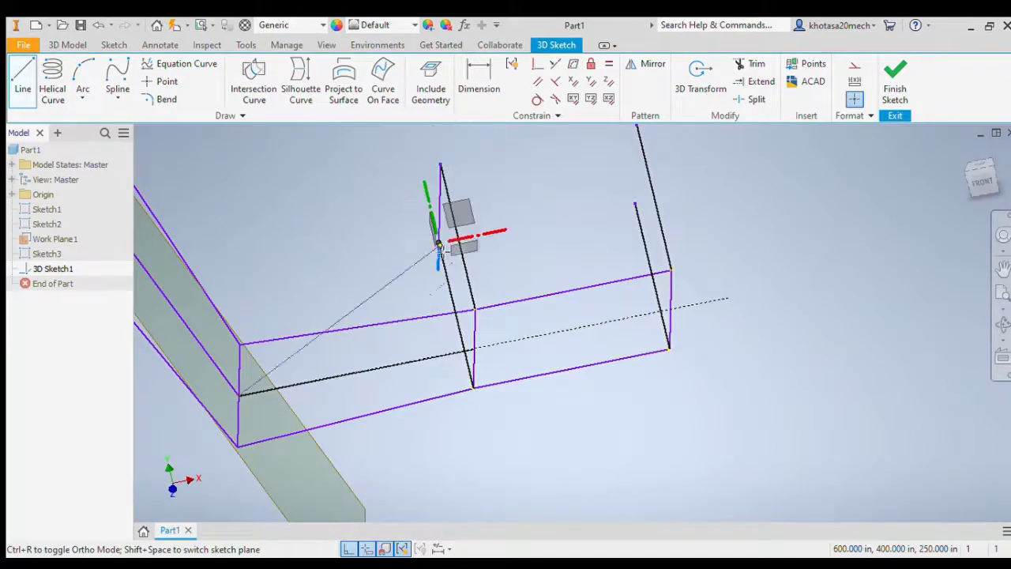
{"action": "left_click", "coordinate": [634, 204]}
{"action": "scroll", "coordinate": [642, 172], "scroll_direction": "down", "scroll_amount": 3}
{"action": "scroll", "coordinate": [641, 170], "scroll_direction": "up", "scroll_amount": 1}
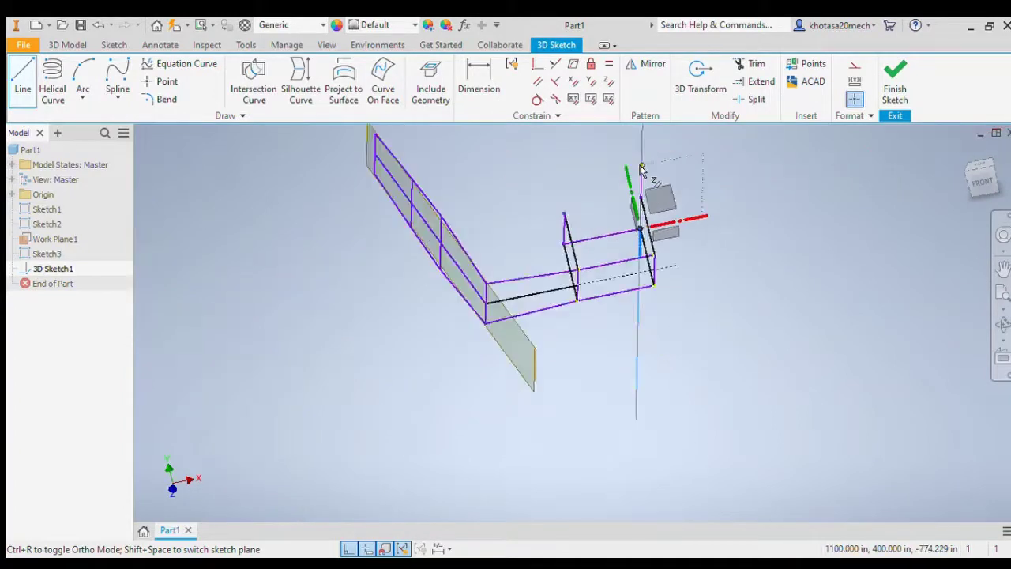
{"action": "scroll", "coordinate": [641, 170], "scroll_direction": "up", "scroll_amount": 2}
{"action": "scroll", "coordinate": [618, 293], "scroll_direction": "up", "scroll_amount": 1}
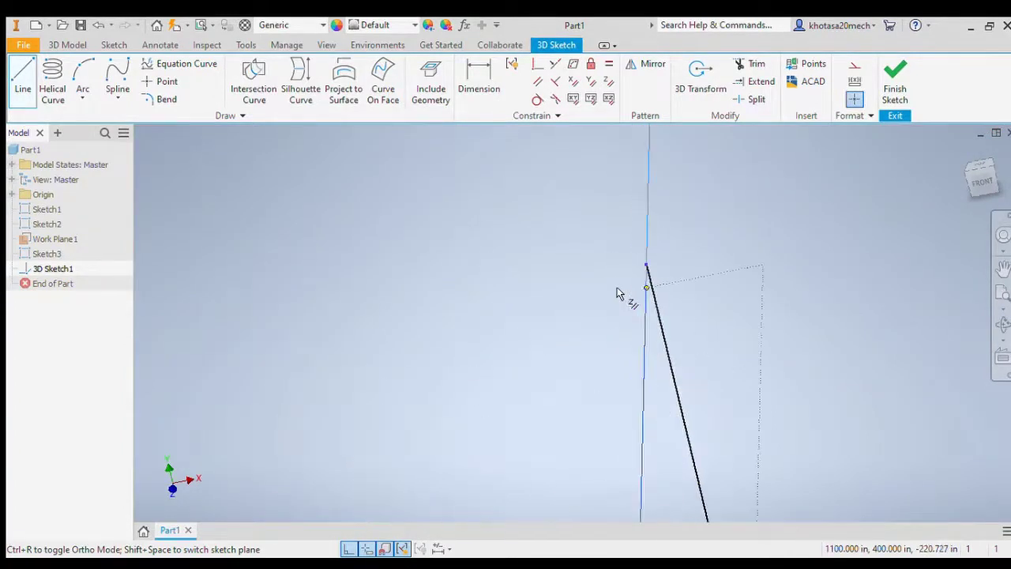
{"action": "left_click", "coordinate": [646, 267]}
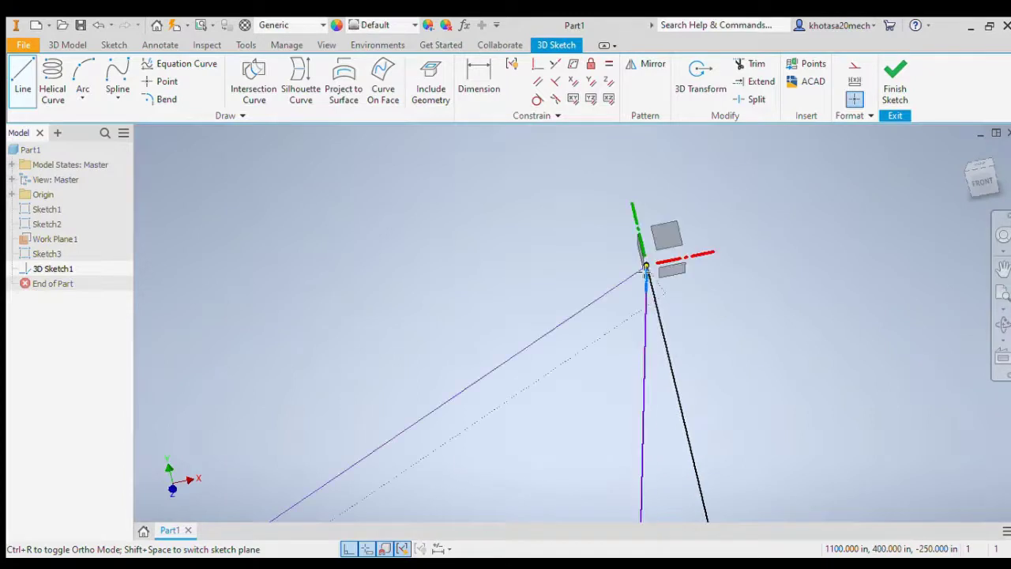
{"action": "scroll", "coordinate": [646, 267], "scroll_direction": "down", "scroll_amount": 2}
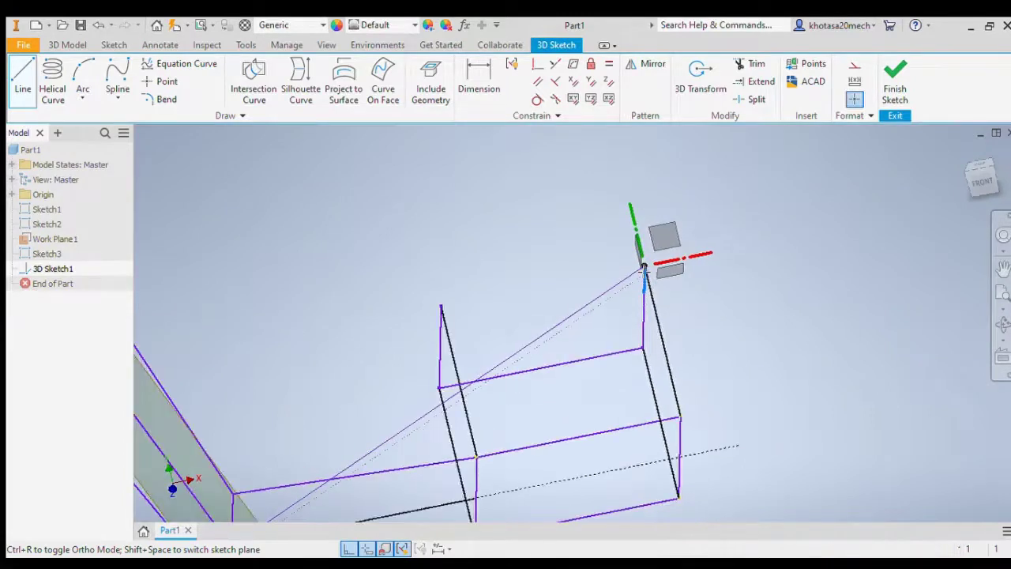
{"action": "left_click", "coordinate": [441, 307]}
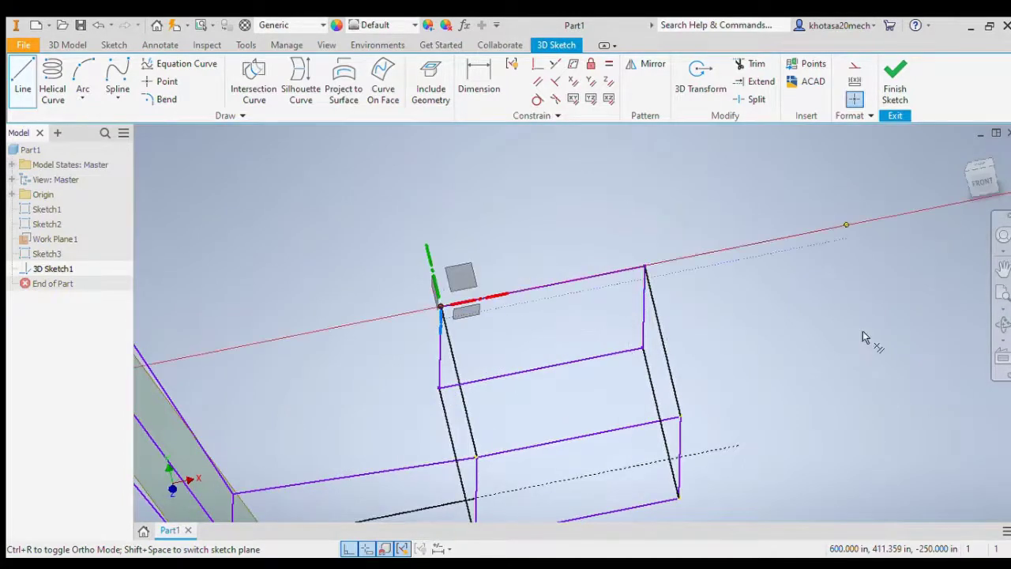
{"action": "key", "text": "Escape"}
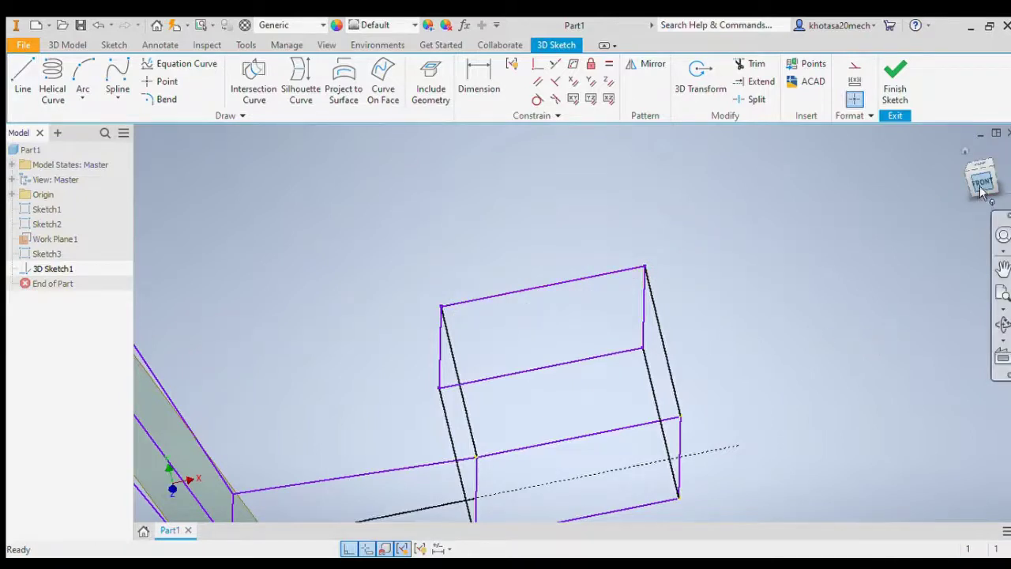
Draw a line from the loop's negative Z corner nearest the backrest to the same side's end of the backrest's lowest inner cross line
{"action": "left_click", "coordinate": [981, 192]}
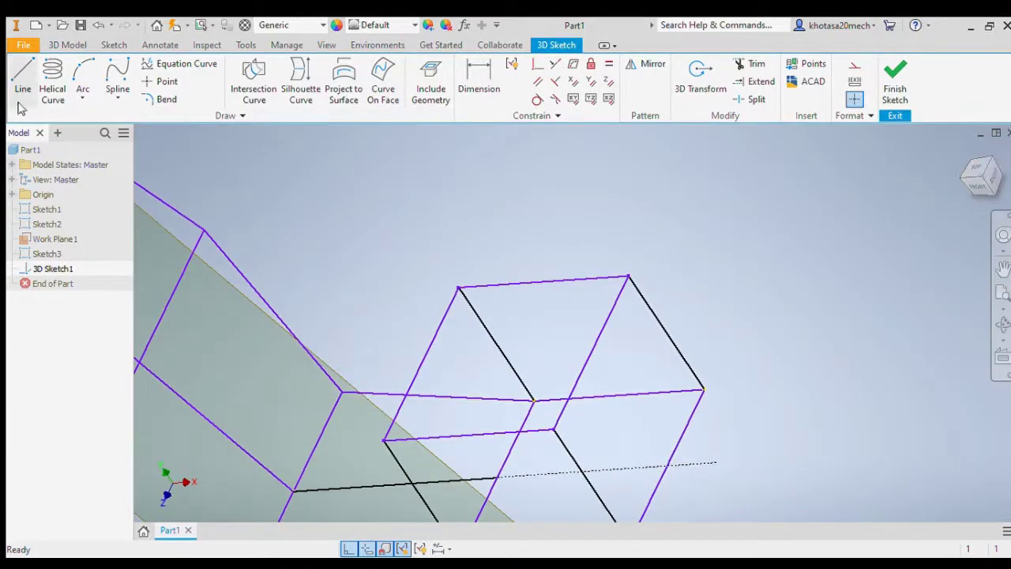
{"action": "left_click", "coordinate": [19, 79]}
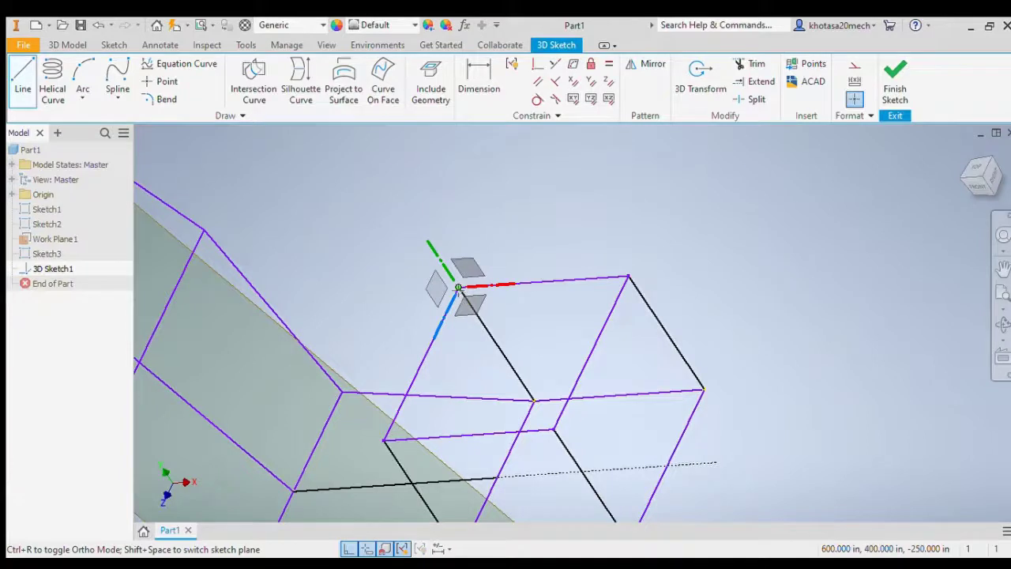
{"action": "left_click", "coordinate": [458, 288]}
{"action": "left_click", "coordinate": [204, 229]}
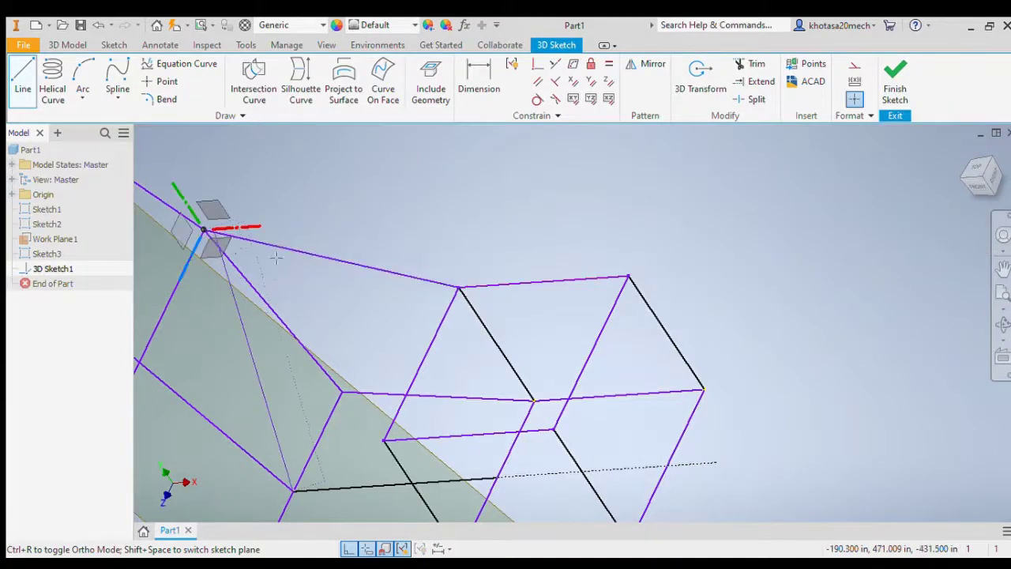
{"action": "key", "text": "Escape"}
Draw a matching line on the positive Z side from the upper loop's corner to the backrest's lowest inner cross line end
{"action": "scroll", "coordinate": [373, 268], "scroll_direction": "down", "scroll_amount": 5}
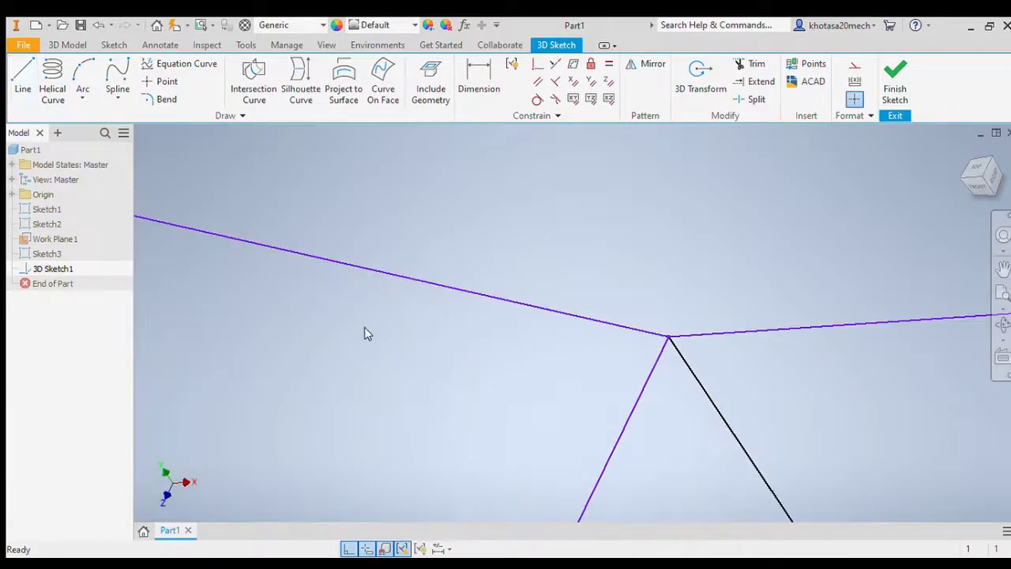
{"action": "scroll", "coordinate": [364, 333], "scroll_direction": "down", "scroll_amount": 5}
{"action": "scroll", "coordinate": [336, 403], "scroll_direction": "up", "scroll_amount": 3}
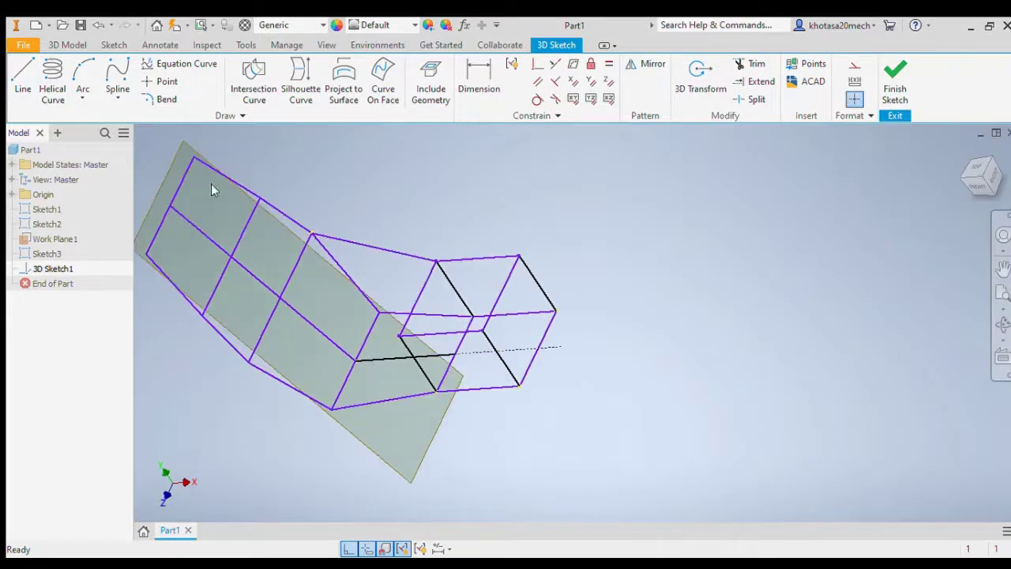
{"action": "left_click", "coordinate": [22, 79]}
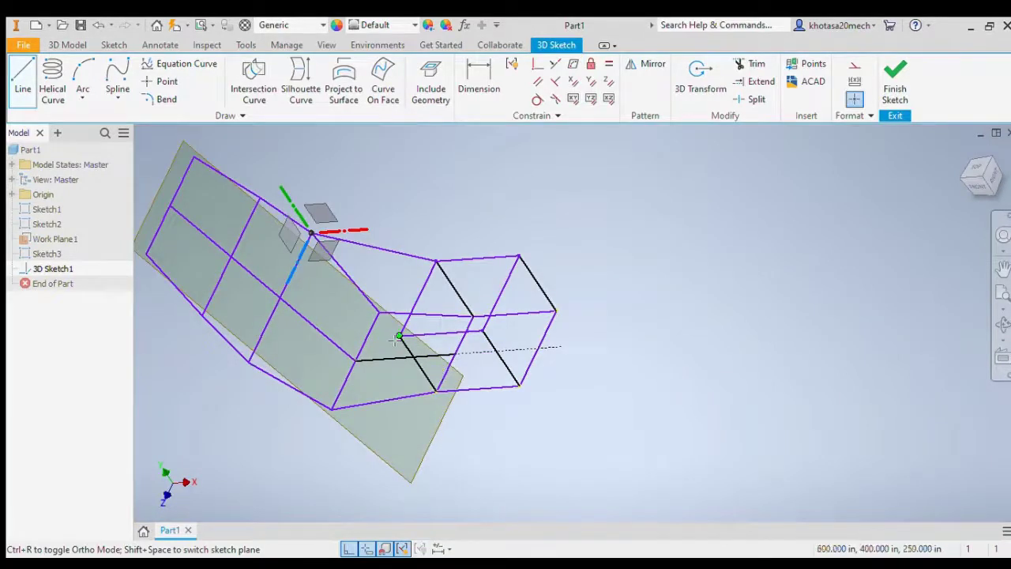
{"action": "left_click", "coordinate": [247, 366]}
{"action": "key", "text": "Escape"}
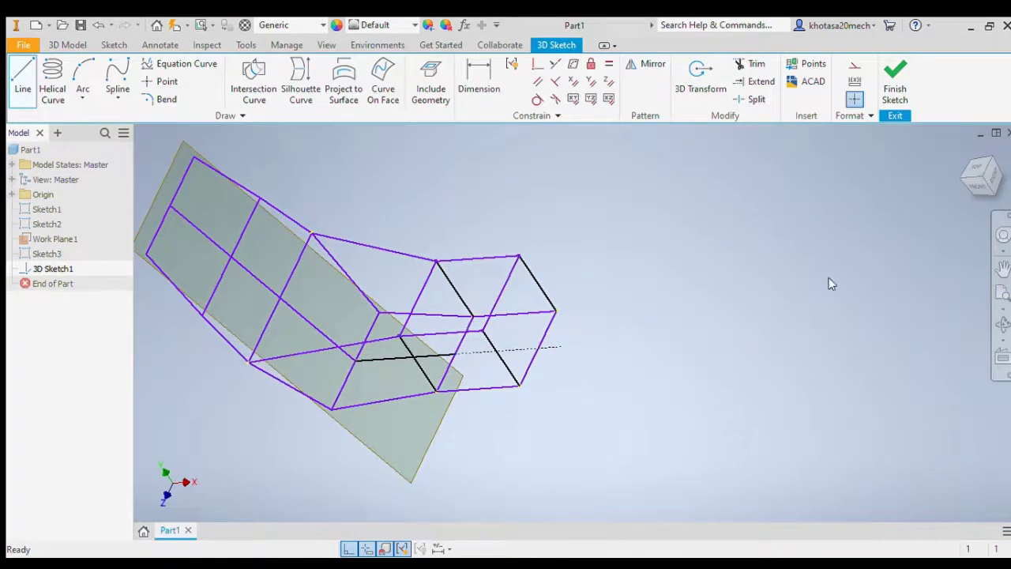
Draw a 600 in line along negative X from the midpoint of the backrest's bottom edge, extending behind the backrest
{"action": "left_click", "coordinate": [995, 186]}
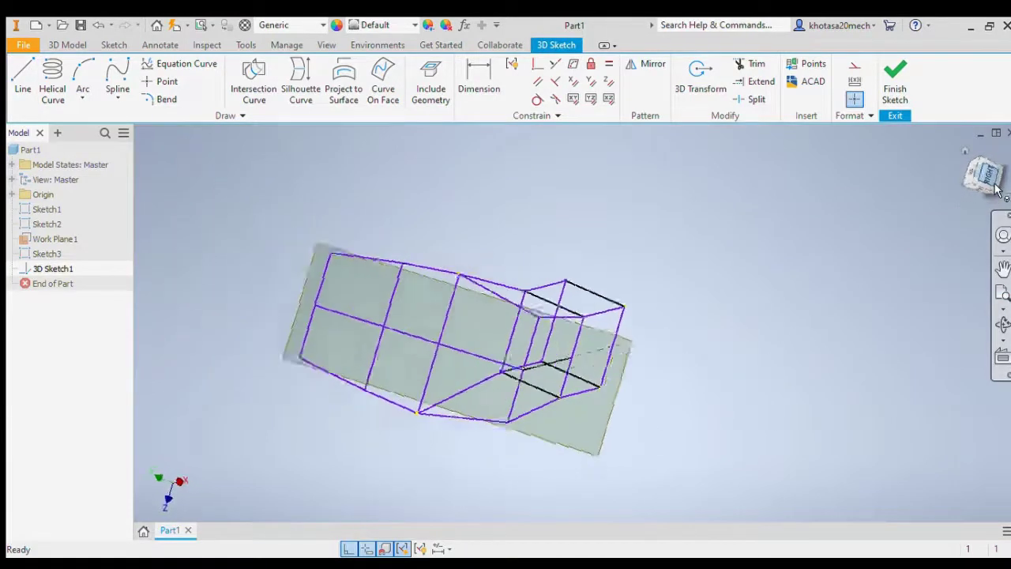
{"action": "left_click", "coordinate": [1003, 158]}
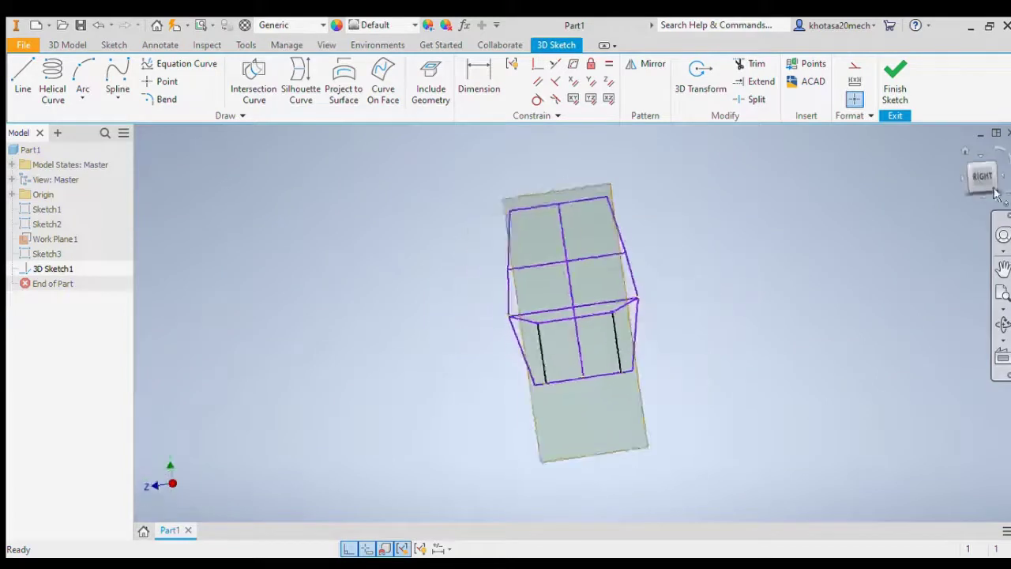
{"action": "mouse_move", "coordinate": [987, 186]}
{"action": "left_mouse_down"}
{"action": "mouse_move", "coordinate": [900, 201]}
{"action": "mouse_move", "coordinate": [987, 178]}
{"action": "mouse_move", "coordinate": [988, 192]}
{"action": "left_mouse_up"}
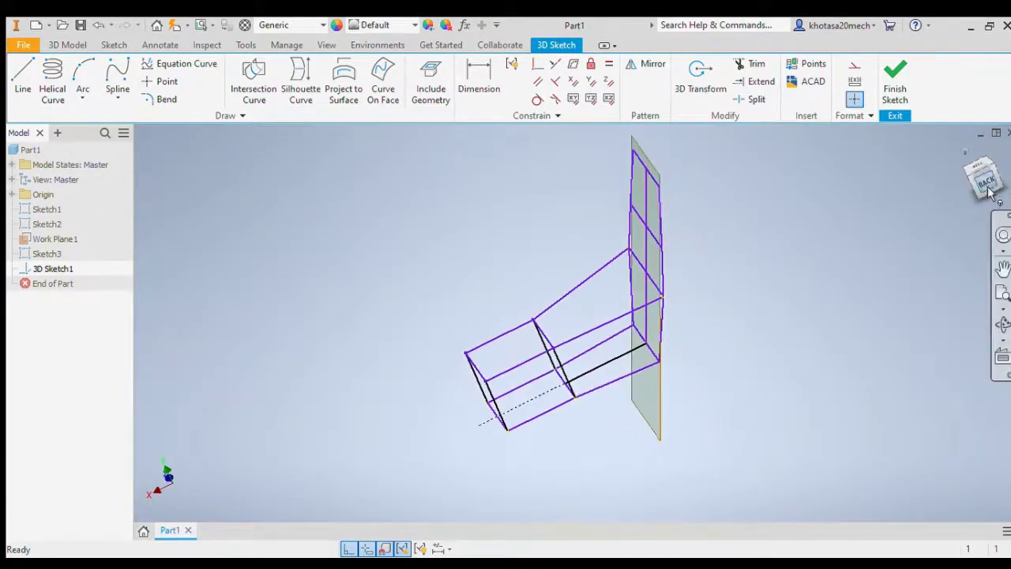
{"action": "left_click", "coordinate": [23, 79]}
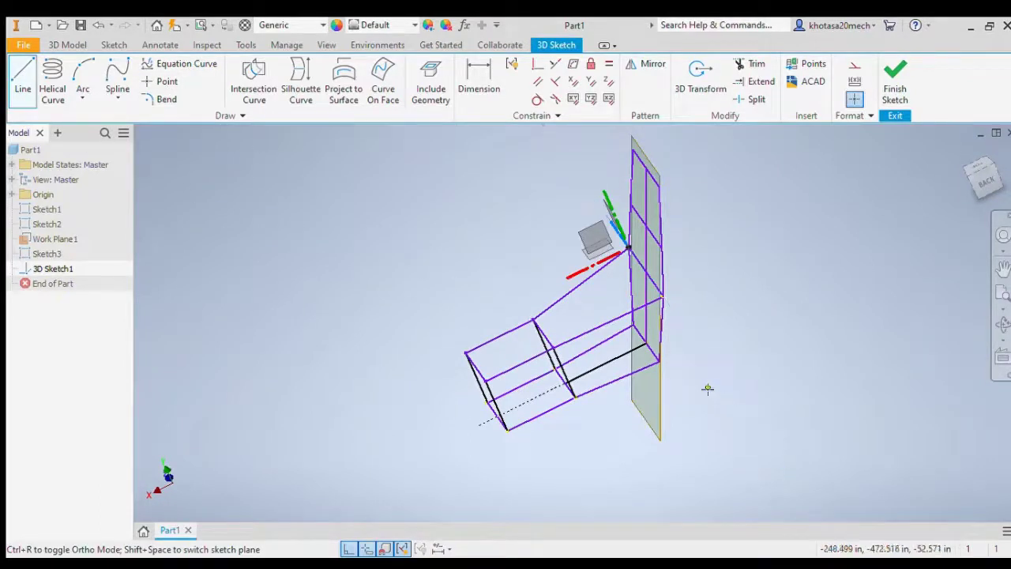
{"action": "left_click_drag", "start_coordinate": [989, 185], "coordinate": [979, 179]}
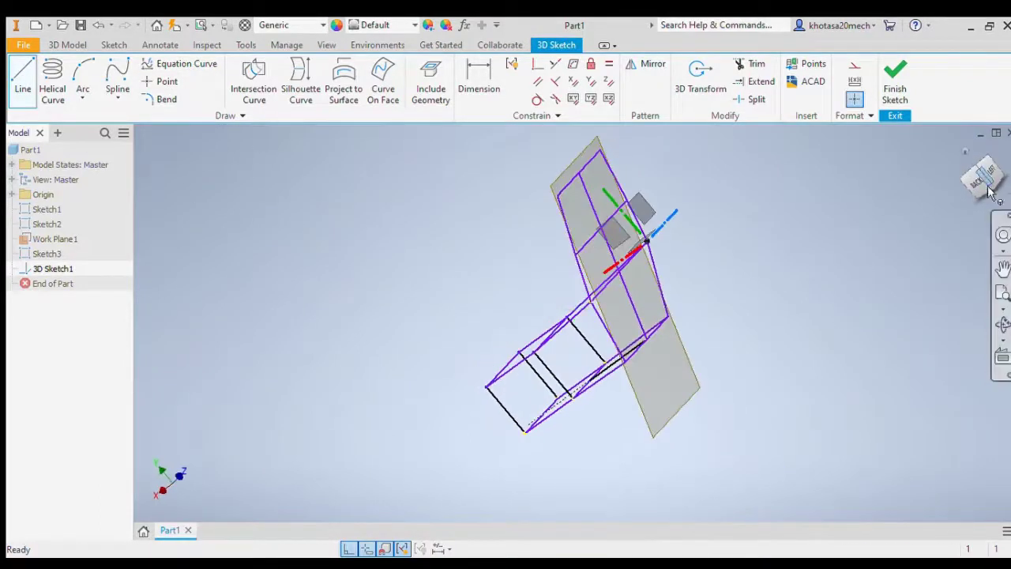
{"action": "left_click", "coordinate": [646, 341]}
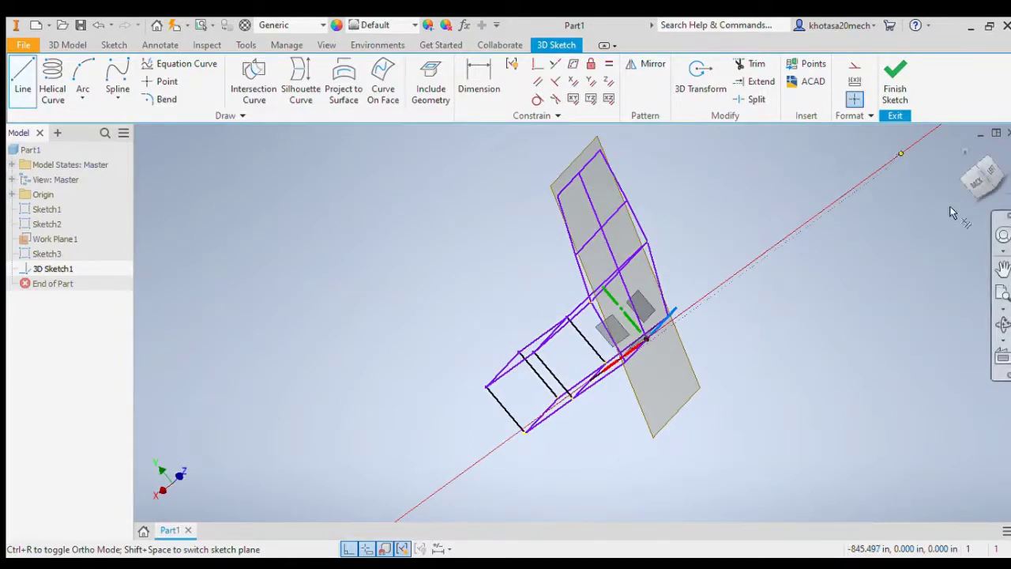
{"action": "left_click", "coordinate": [979, 183]}
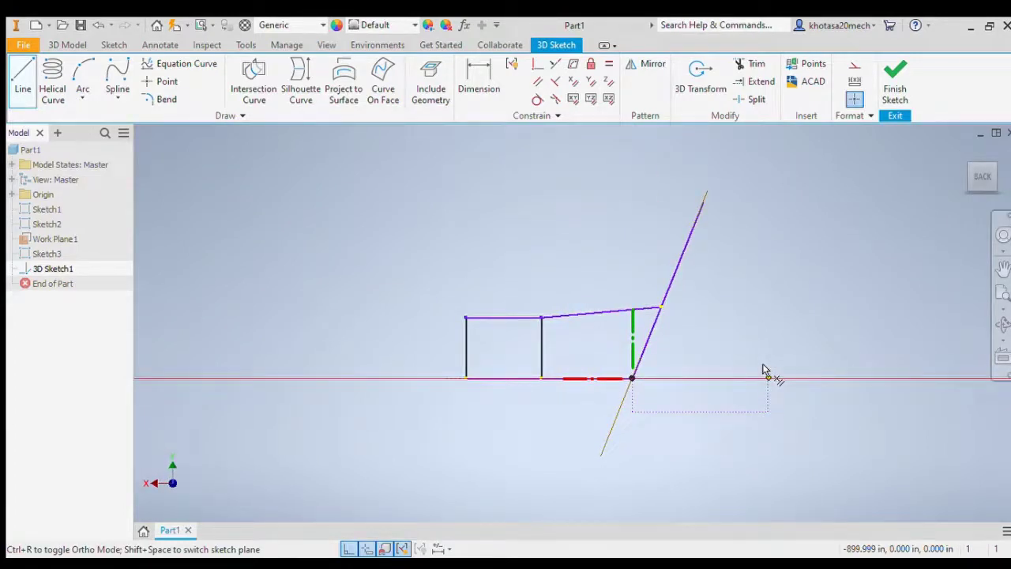
{"action": "type", "text": "600"}
{"action": "key", "text": "Return"}
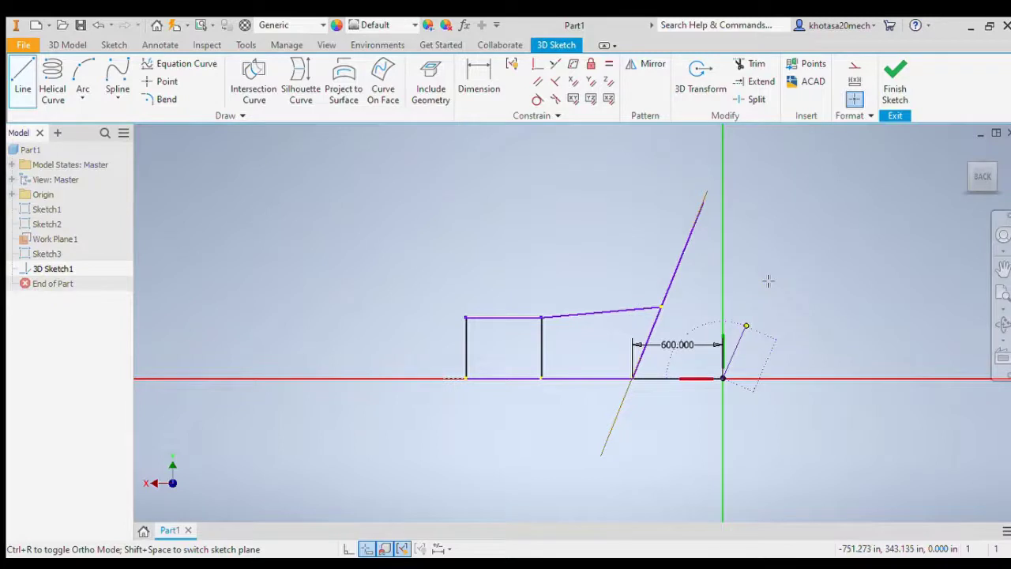
Draw a 375 in line at 101 degrees from the rear line's free end, and delete the rear line's 600 in dimension
{"action": "left_click", "coordinate": [768, 279]}
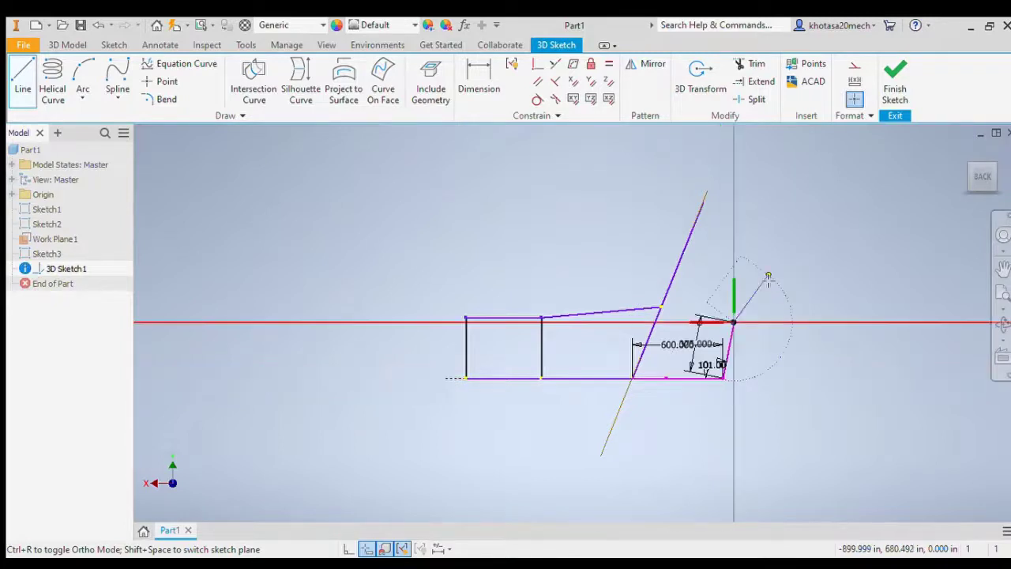
{"action": "key", "text": "Escape"}
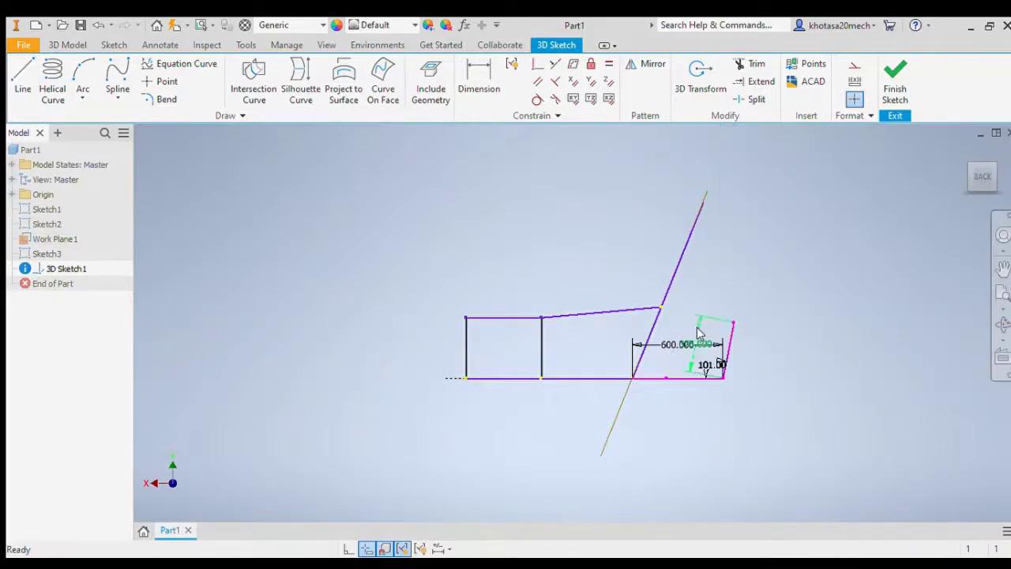
{"action": "left_click_drag", "start_coordinate": [689, 344], "coordinate": [676, 348]}
{"action": "left_click", "coordinate": [675, 343]}
{"action": "key", "text": "Delete"}
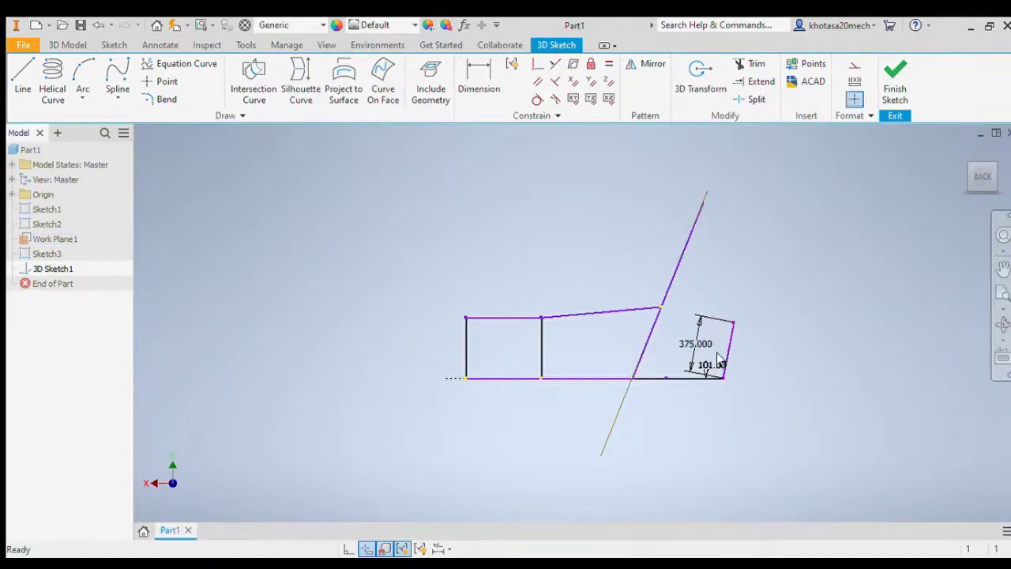
Delete the 375 in length and 101-degree angle dimensions from the angled line at the rear
{"action": "left_click", "coordinate": [695, 351]}
{"action": "key", "text": "Delete"}
{"action": "left_click_drag", "start_coordinate": [715, 371], "coordinate": [700, 367]}
{"action": "key", "text": "Delete"}
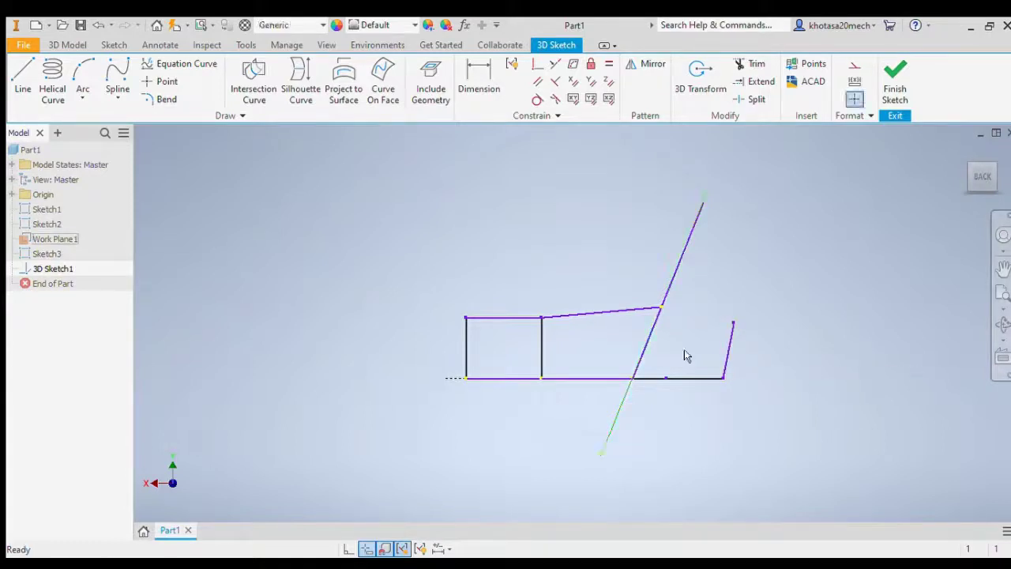
Draw a cross line along Z through the rear line's free end: 175 in toward negative Z, then 350 in back toward positive Z
{"action": "left_click", "coordinate": [23, 78]}
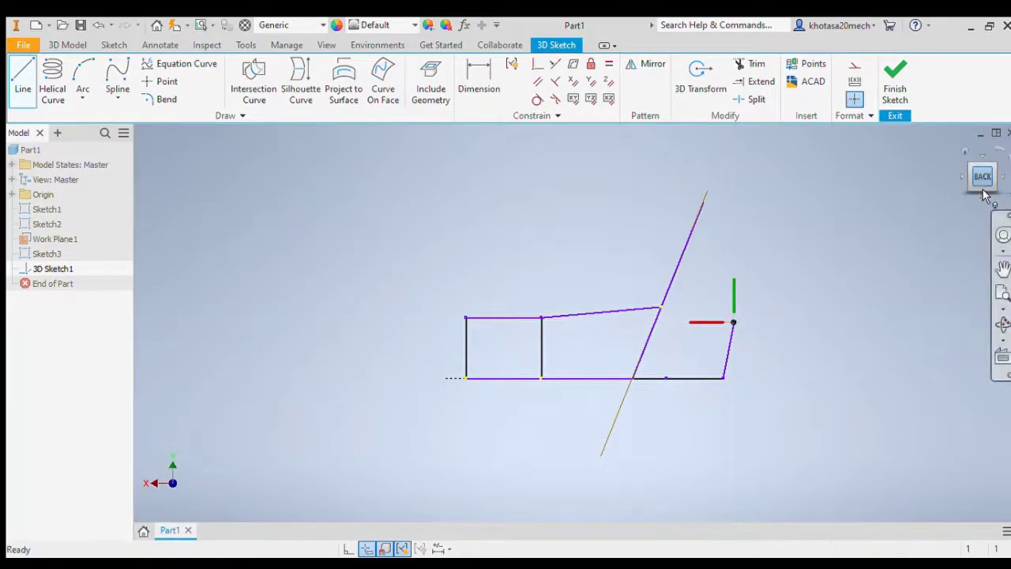
{"action": "left_click_drag", "start_coordinate": [985, 191], "coordinate": [970, 198]}
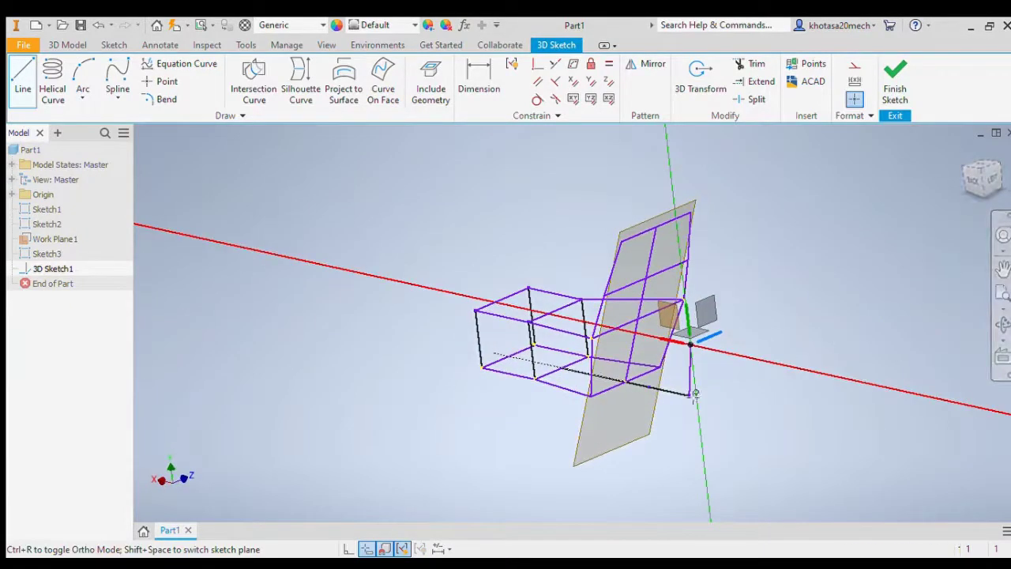
{"action": "left_click", "coordinate": [688, 397]}
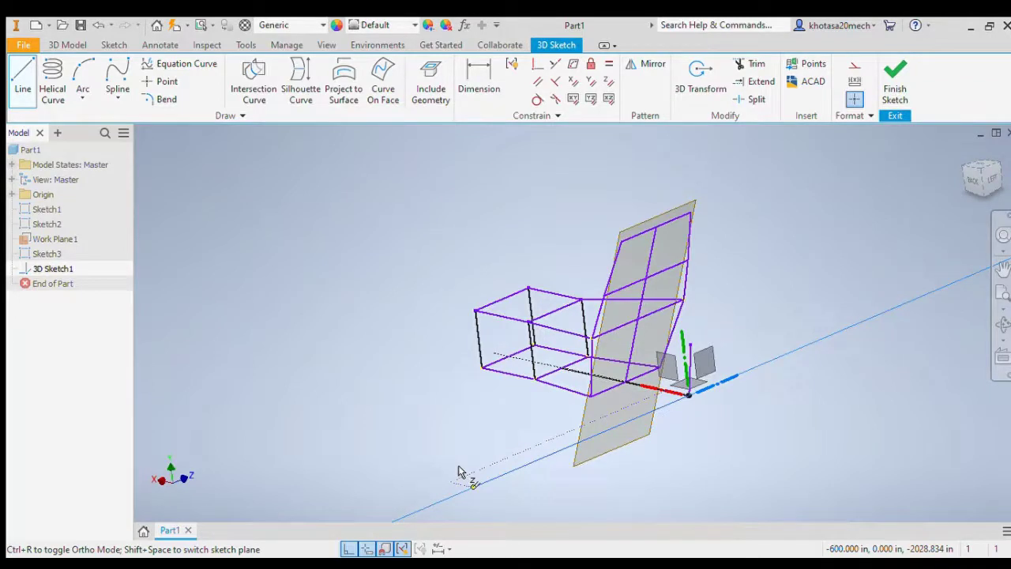
{"action": "type", "text": "175"}
{"action": "key", "text": "Return"}
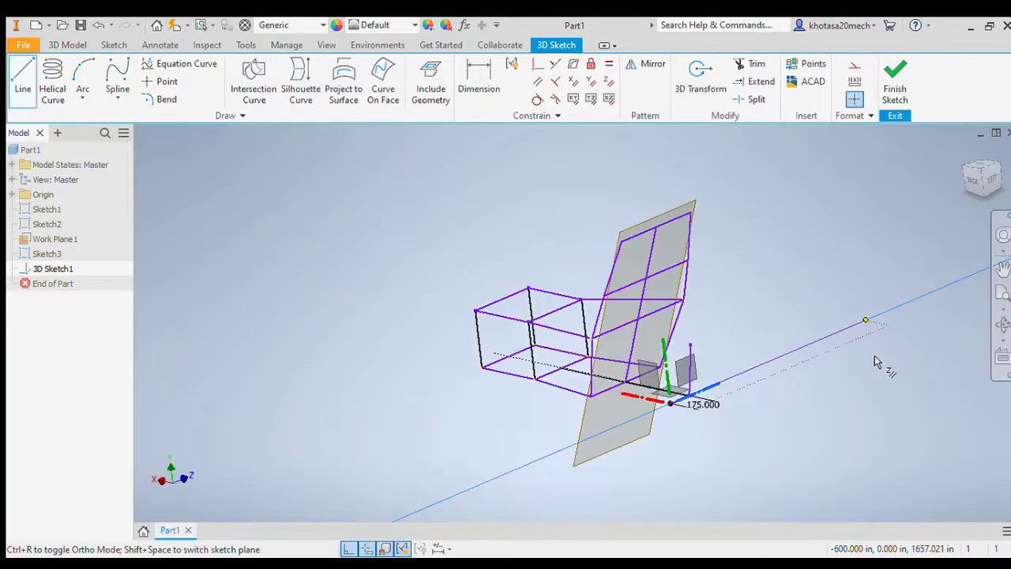
{"action": "type", "text": "350"}
{"action": "key", "text": "Return"}
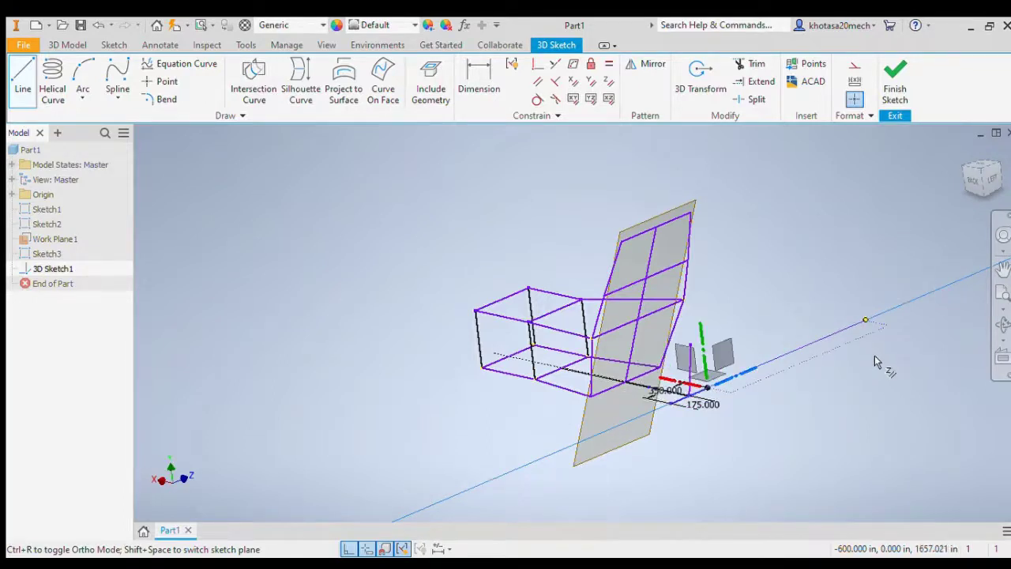
{"action": "key", "text": "Escape"}
Delete the 175 in and 350 in dimensions from the lower rear cross line
{"action": "left_click_drag", "start_coordinate": [703, 416], "coordinate": [706, 418]}
{"action": "scroll", "coordinate": [675, 403], "scroll_direction": "up", "scroll_amount": 5}
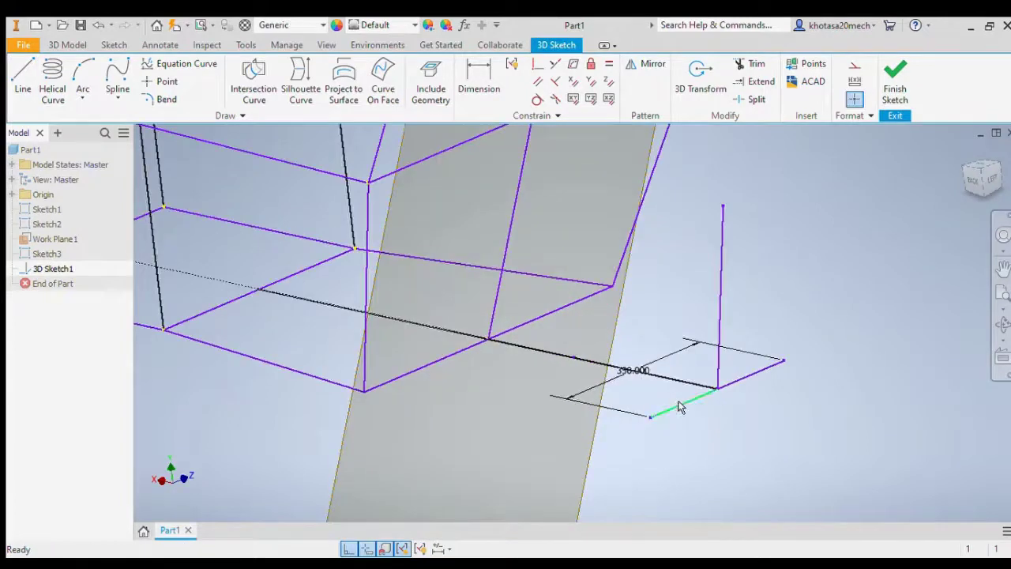
{"action": "left_click", "coordinate": [679, 403]}
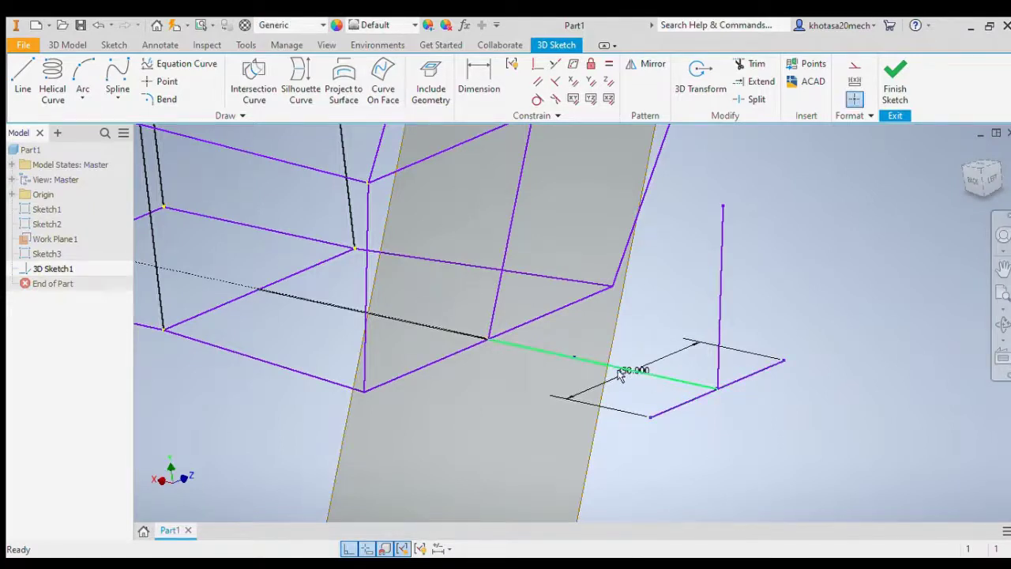
{"action": "left_click_drag", "start_coordinate": [620, 376], "coordinate": [638, 368]}
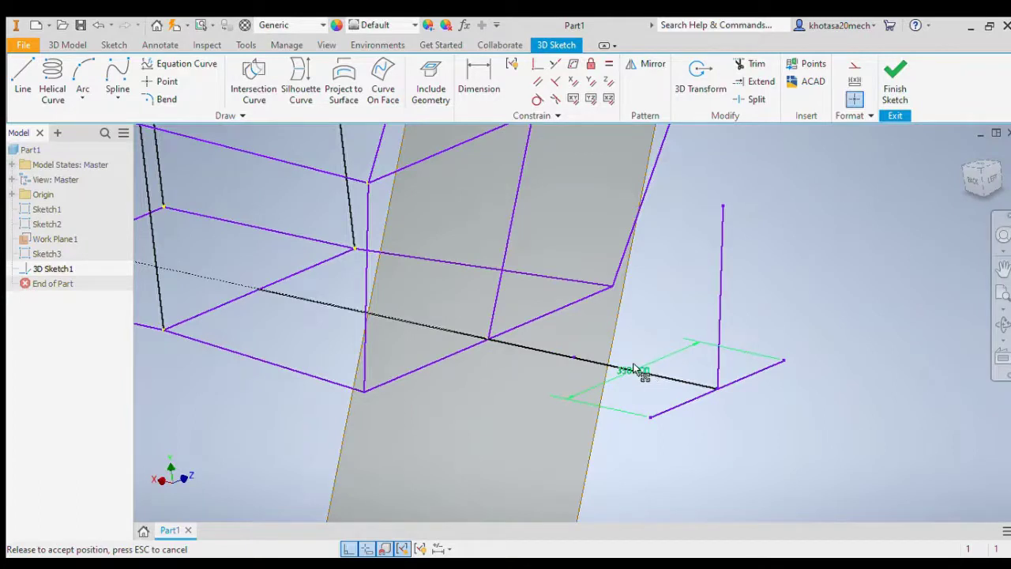
{"action": "key", "text": "Escape"}
Draw a 600 in line along positive X from the rear cross line's negative Z end to the backrest's bottom edge
{"action": "left_click", "coordinate": [24, 79]}
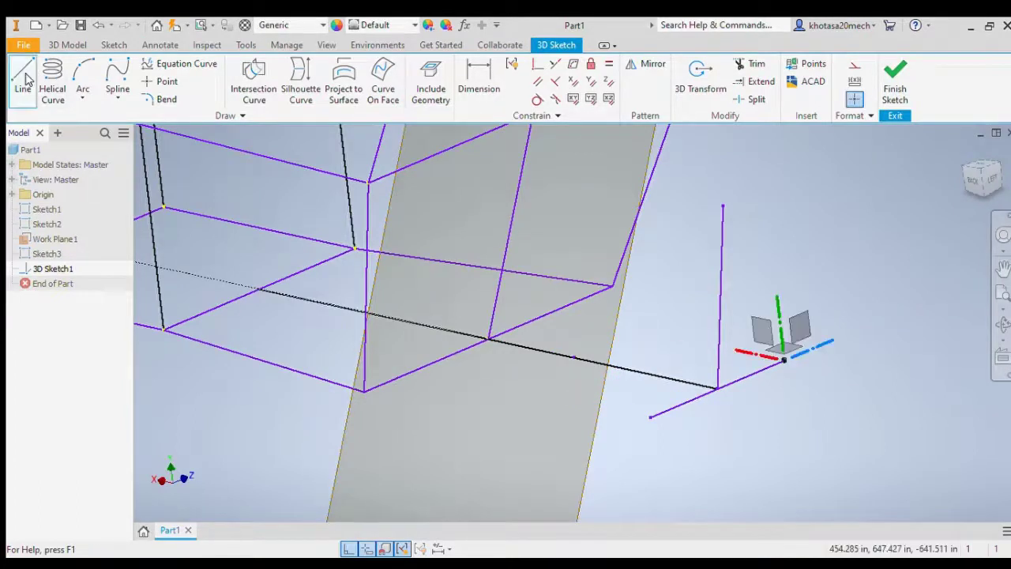
{"action": "left_click", "coordinate": [649, 417]}
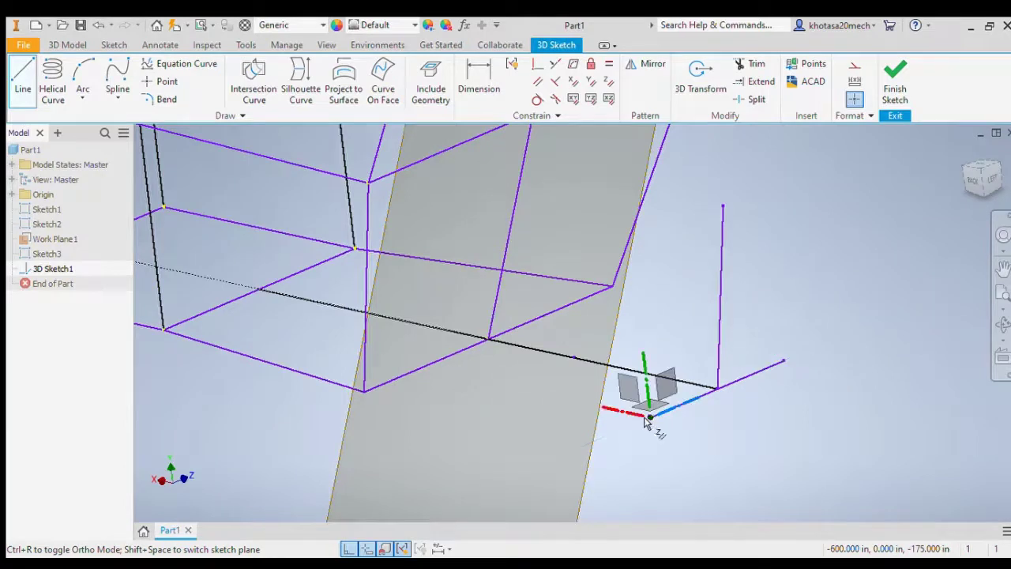
{"action": "left_click", "coordinate": [418, 368]}
{"action": "key", "text": "Escape"}
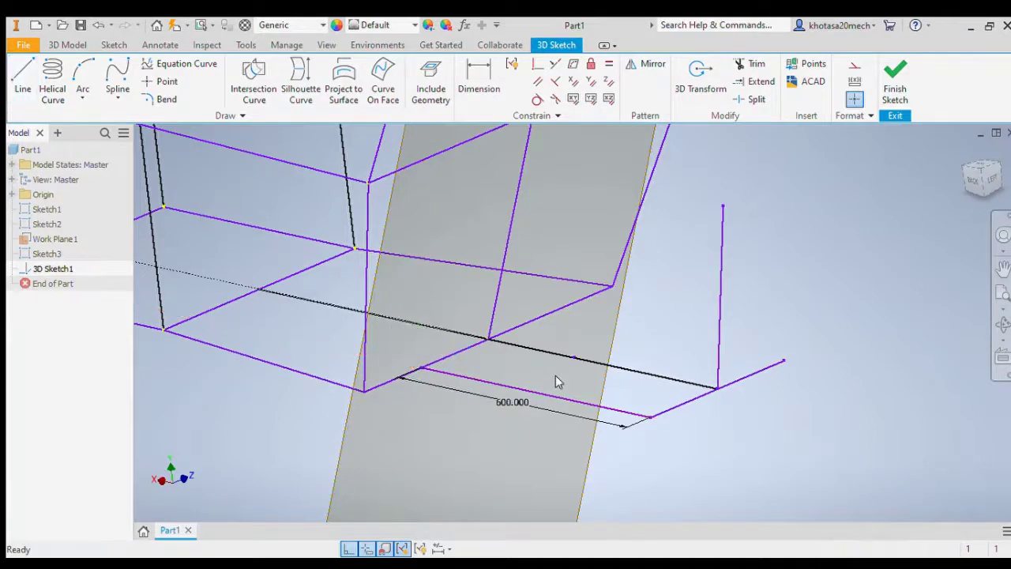
Draw a matching 600 in line along positive X from the rear cross line's positive Z end, and check where it meets the backrest's bottom edge
{"action": "left_click", "coordinate": [22, 79]}
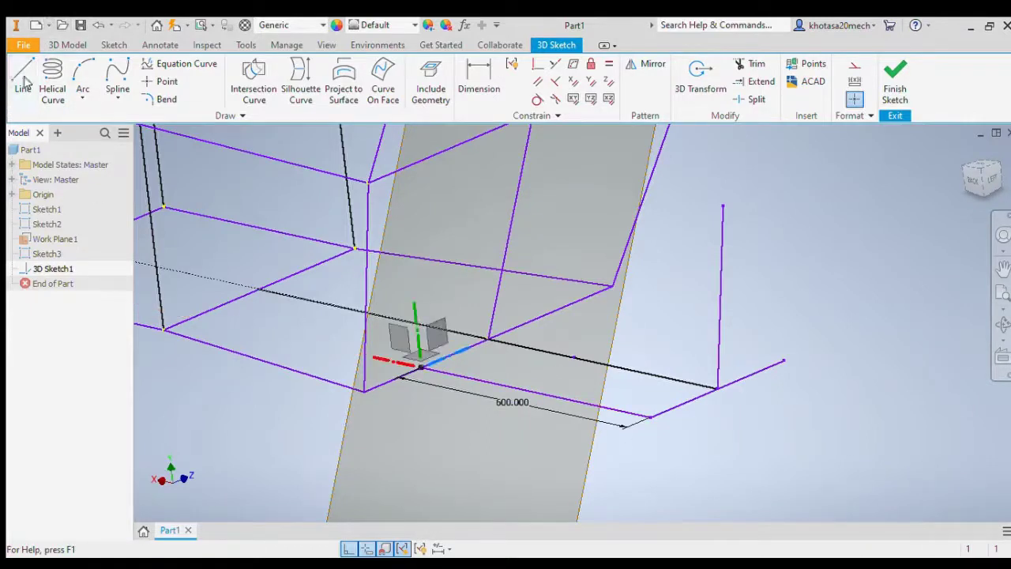
{"action": "left_click", "coordinate": [781, 363]}
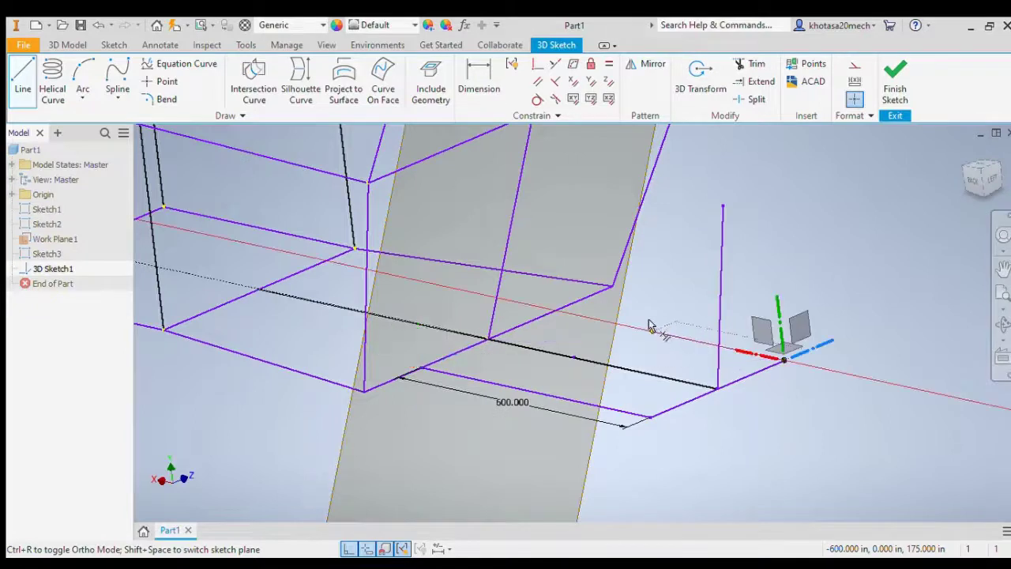
{"action": "type", "text": "600"}
{"action": "key", "text": "Return"}
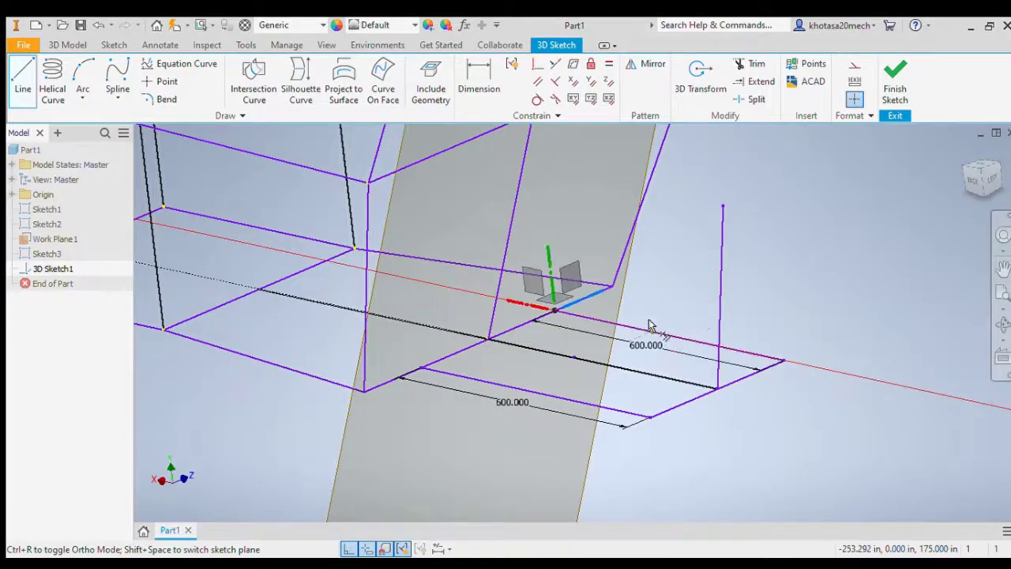
{"action": "key", "text": "Escape"}
{"action": "scroll", "coordinate": [522, 319], "scroll_direction": "down", "scroll_amount": 6}
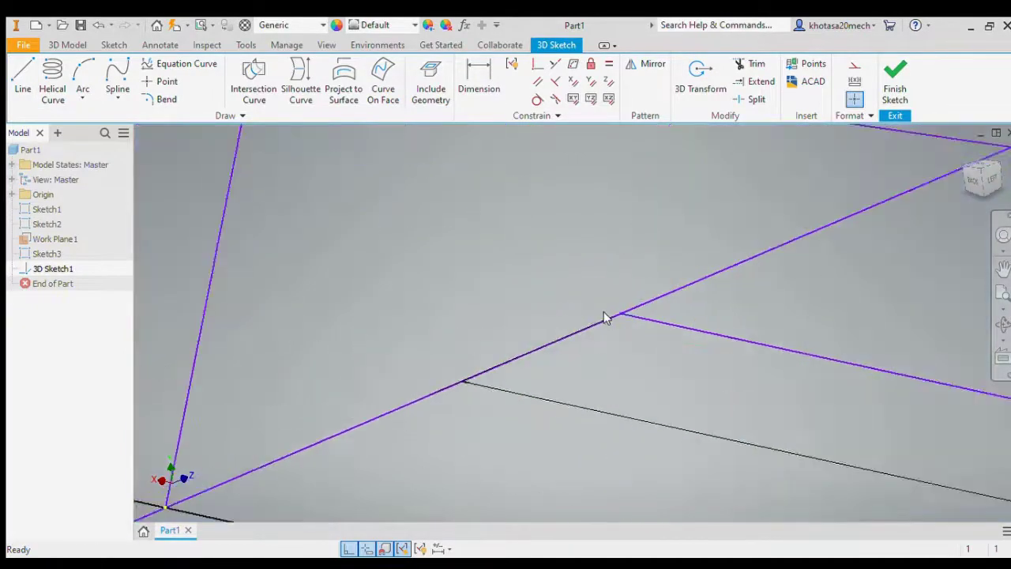
{"action": "scroll", "coordinate": [681, 321], "scroll_direction": "down", "scroll_amount": 4}
{"action": "scroll", "coordinate": [560, 308], "scroll_direction": "down", "scroll_amount": 5}
{"action": "scroll", "coordinate": [473, 316], "scroll_direction": "down", "scroll_amount": 5}
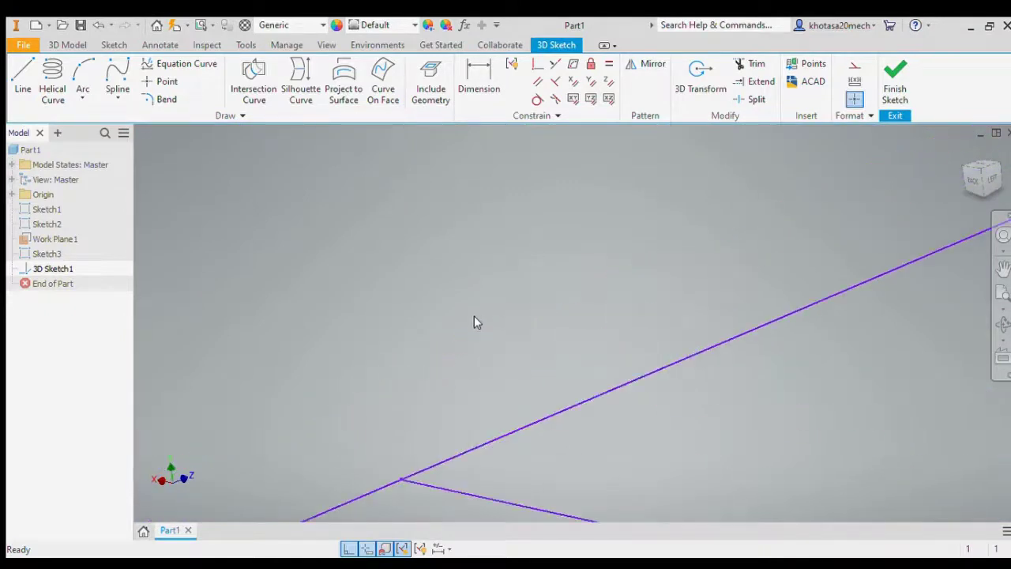
{"action": "scroll", "coordinate": [473, 383], "scroll_direction": "up", "scroll_amount": 4}
{"action": "scroll", "coordinate": [473, 382], "scroll_direction": "up", "scroll_amount": 5}
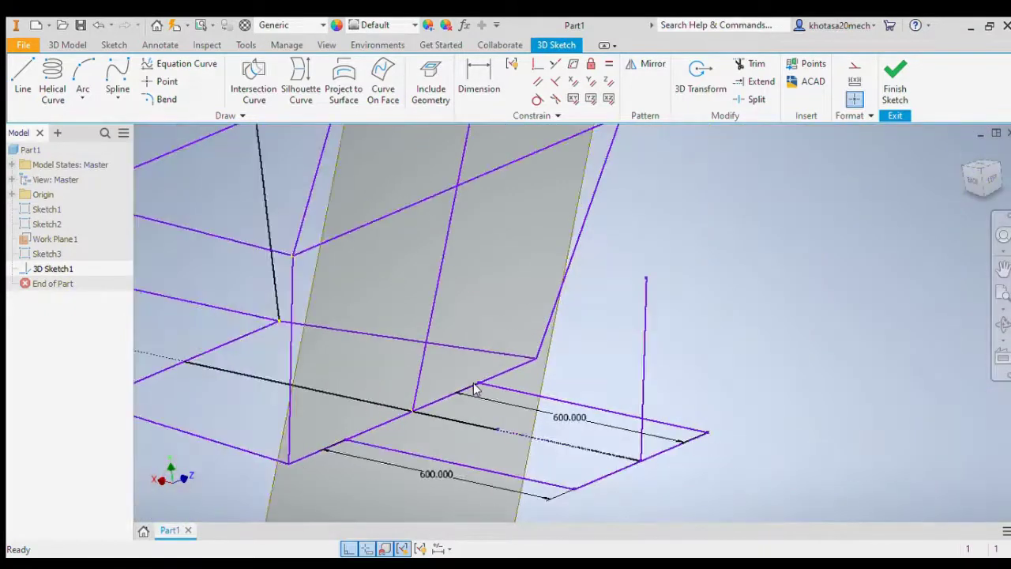
Delete the 600 in dimensions from both side lines of the rear extension
{"action": "left_click_drag", "start_coordinate": [447, 477], "coordinate": [431, 477]}
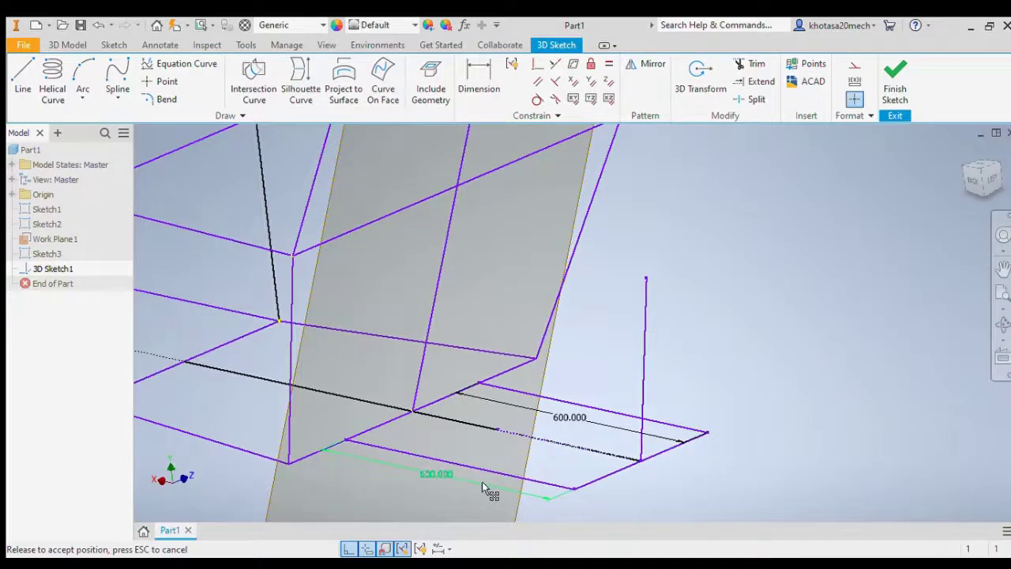
{"action": "key", "text": "Delete"}
{"action": "left_click", "coordinate": [566, 419]}
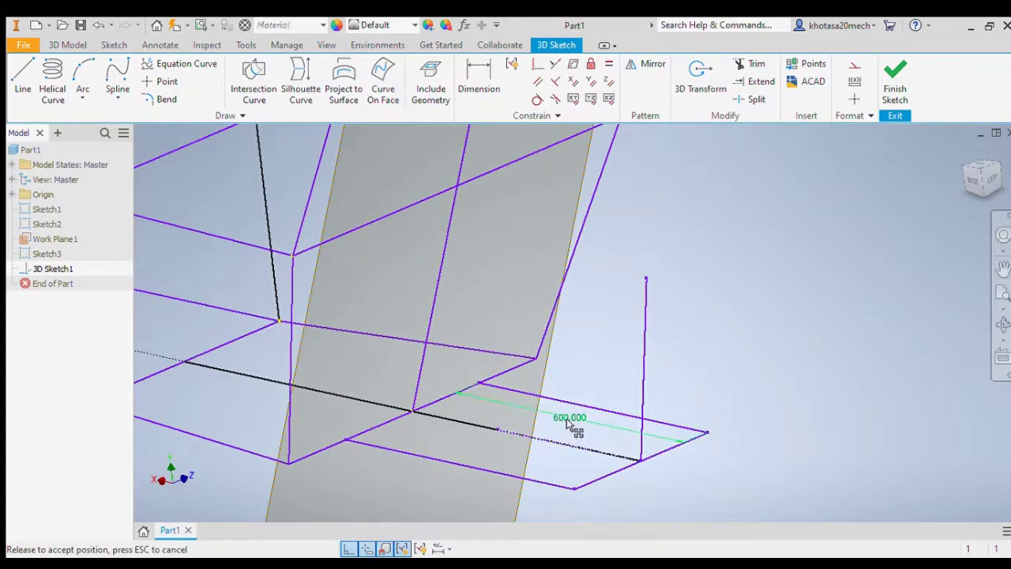
{"action": "left_click_drag", "start_coordinate": [566, 418], "coordinate": [566, 418]}
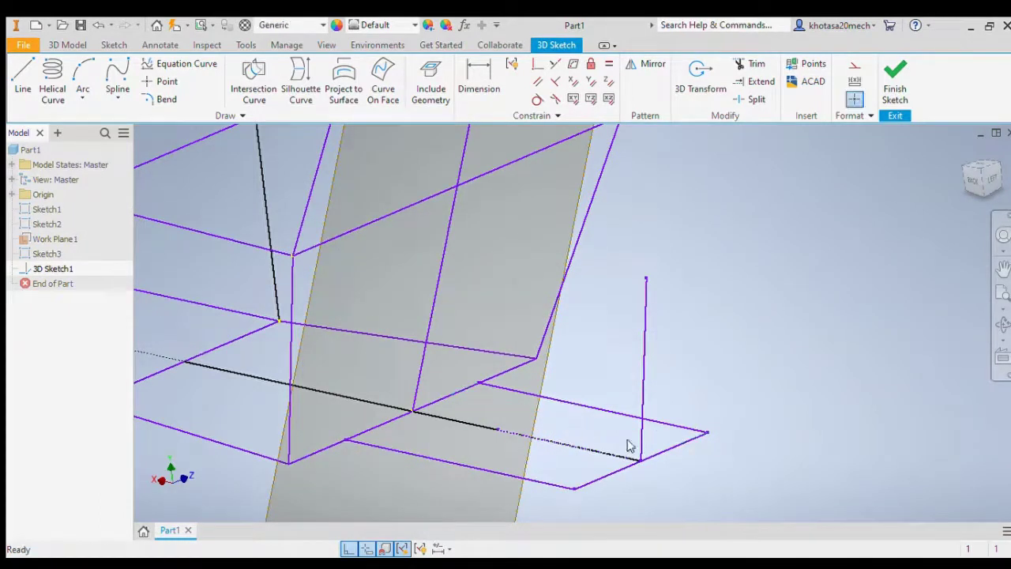
Draw a cross line along Z through the angled line's upper end: 175 in toward negative Z, then 350 in back toward positive Z
{"action": "left_click", "coordinate": [21, 83]}
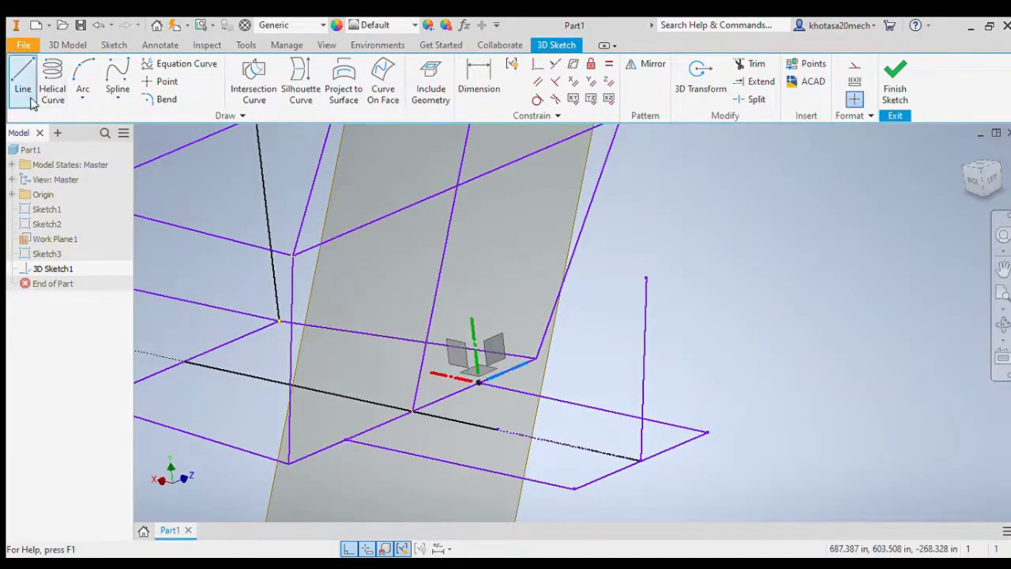
{"action": "left_click", "coordinate": [646, 278]}
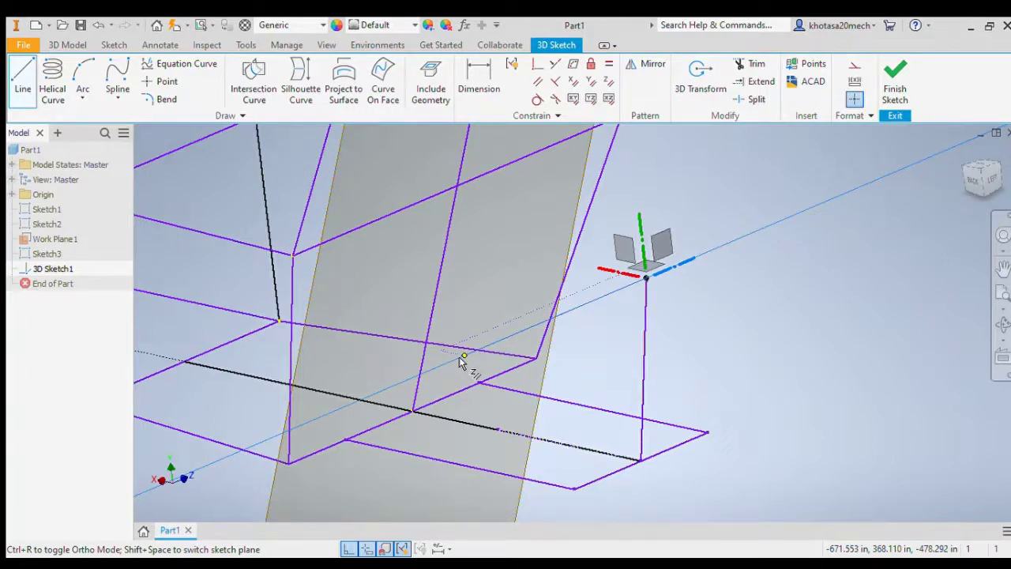
{"action": "type", "text": "175"}
{"action": "key", "text": "Return"}
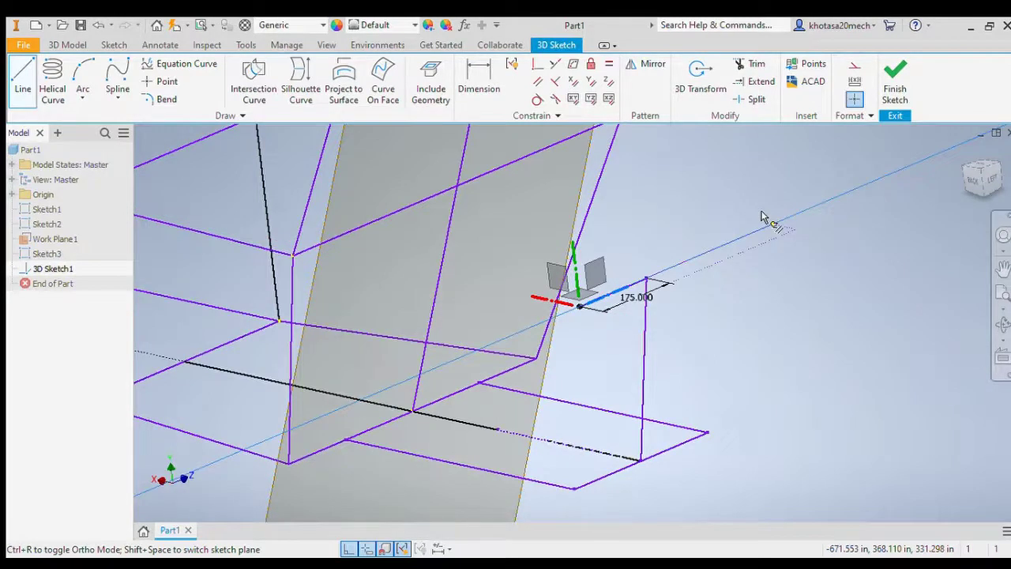
{"action": "type", "text": "350"}
{"action": "key", "text": "Return"}
{"action": "key", "text": "Escape"}
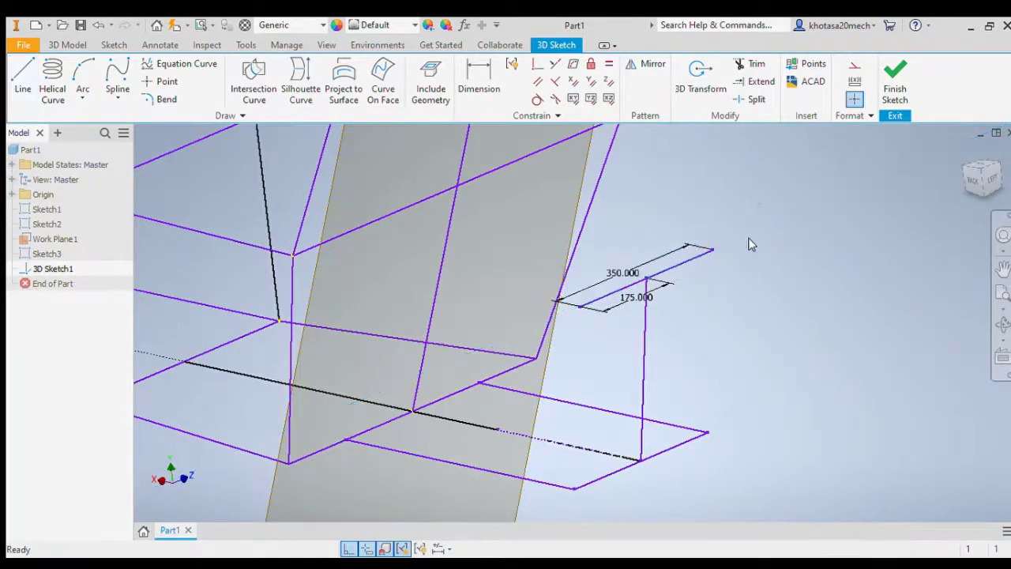
Check the upper rear cross line's position from several views and delete its 175 in dimension
{"action": "left_click", "coordinate": [666, 251]}
{"action": "key", "text": "Page_Up"}
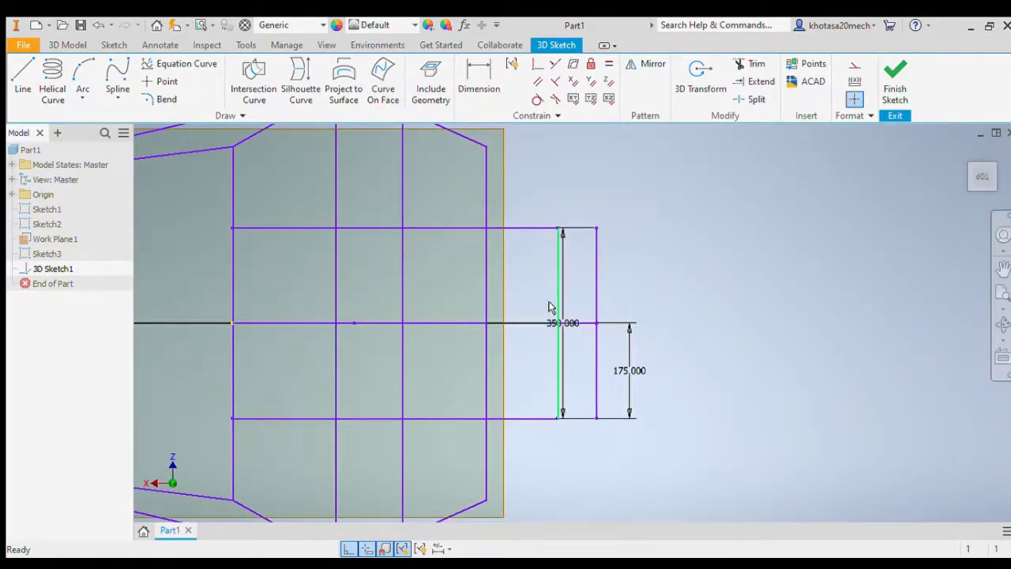
{"action": "left_click", "coordinate": [980, 200]}
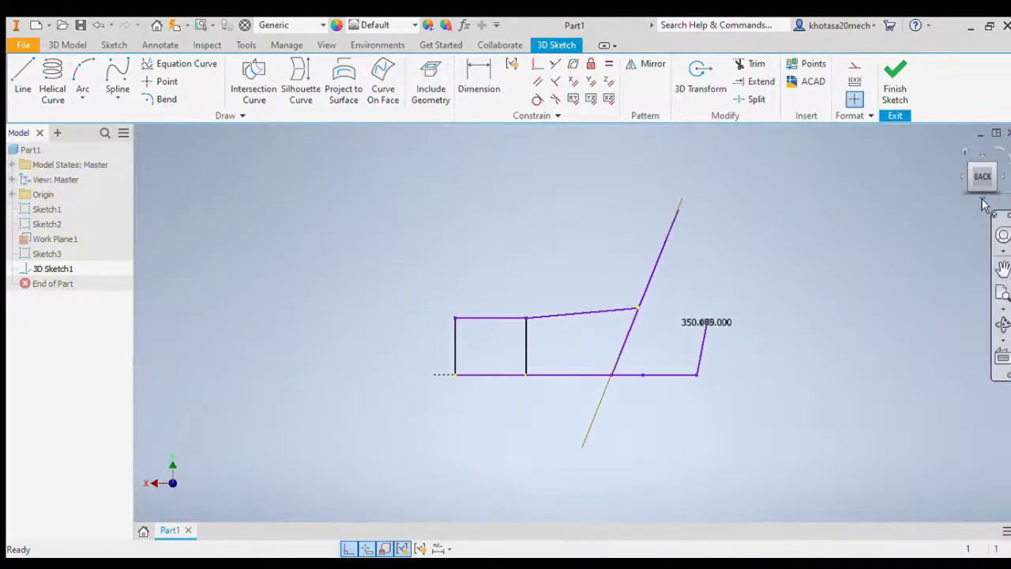
{"action": "left_click", "coordinate": [997, 176]}
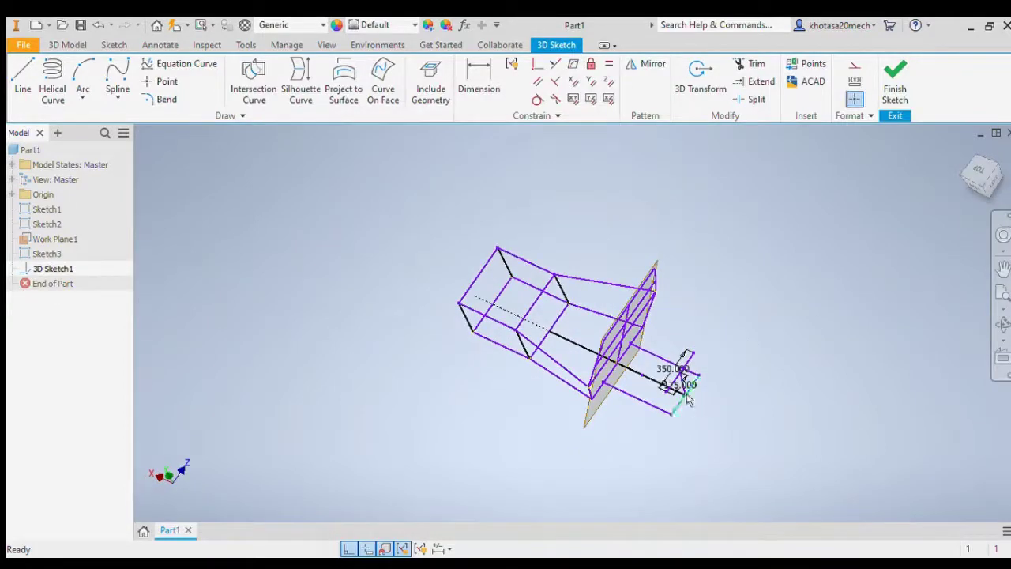
{"action": "scroll", "coordinate": [684, 386], "scroll_direction": "down", "scroll_amount": 8}
{"action": "left_click_drag", "start_coordinate": [652, 387], "coordinate": [661, 386]}
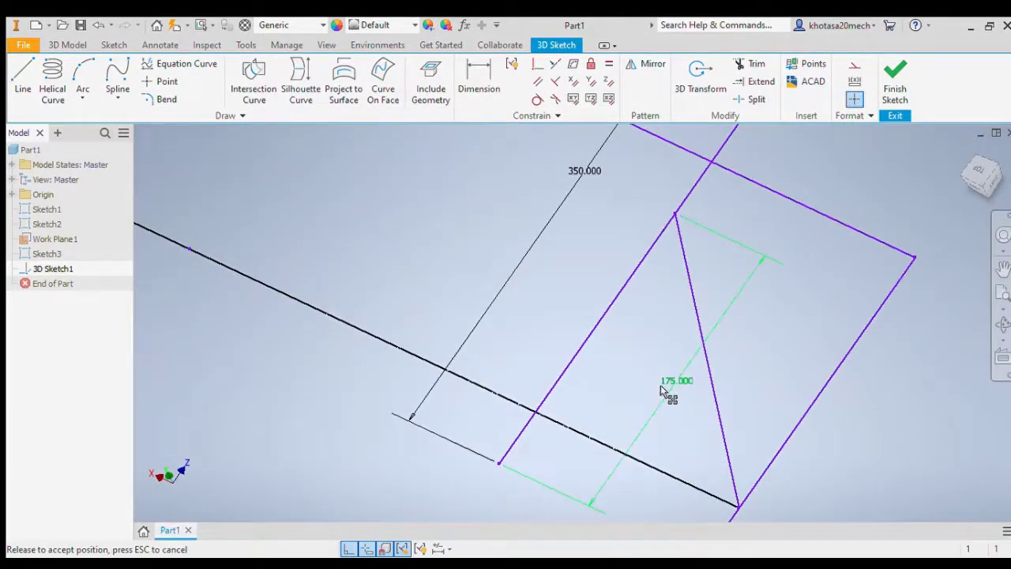
Delete the 175 and 350 dimensions from the upper crossbar in the 3D sketch
{"action": "left_click", "coordinate": [665, 385]}
{"action": "key", "text": "Delete"}
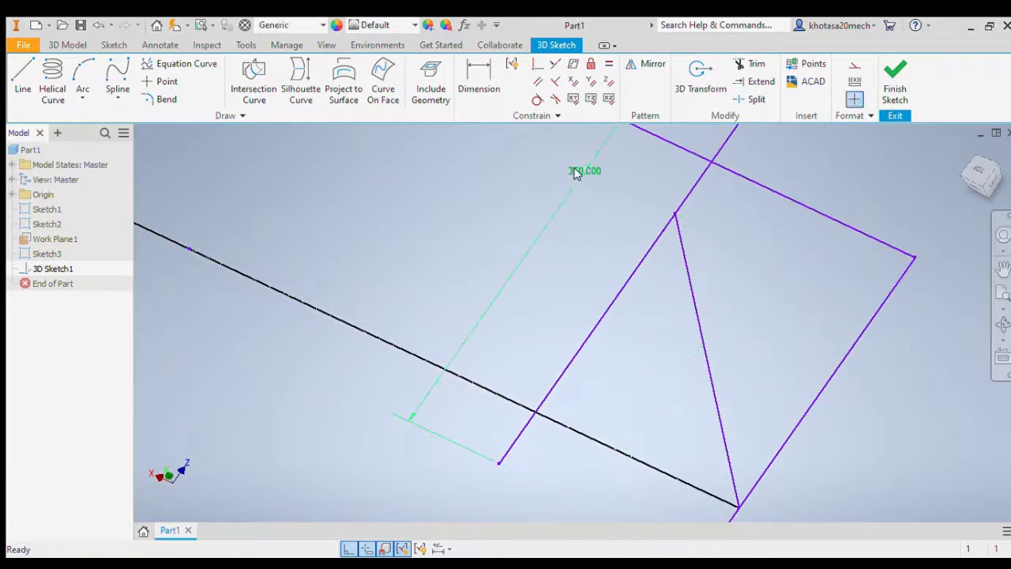
{"action": "left_click", "coordinate": [576, 170]}
{"action": "left_click_drag", "start_coordinate": [577, 175], "coordinate": [580, 176]}
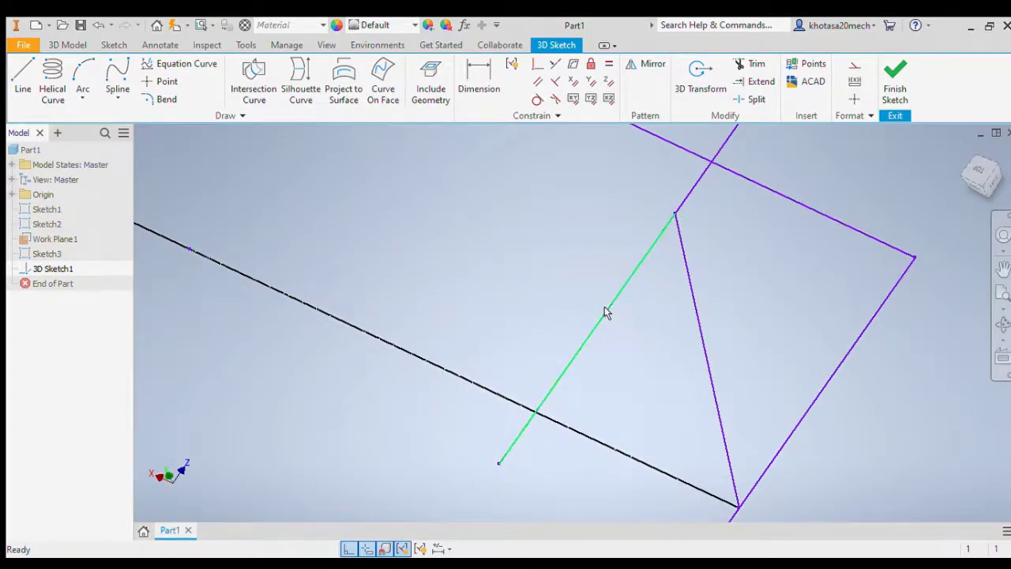
Draw a 3D sketch line from the upper crossbar's near end to the near side corner of the tilted frame
{"action": "scroll", "coordinate": [604, 315], "scroll_direction": "down", "scroll_amount": 5}
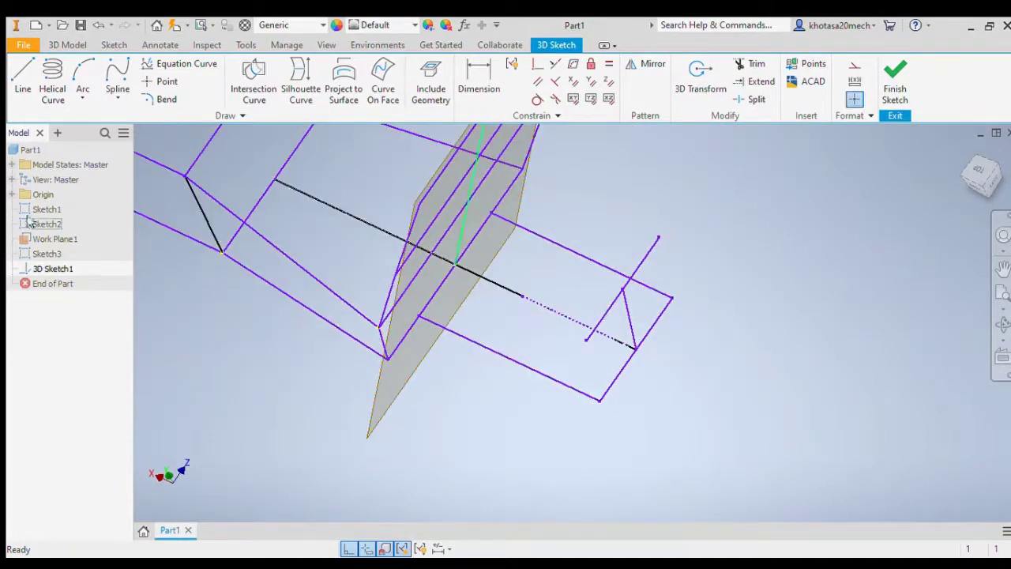
{"action": "left_click", "coordinate": [23, 83]}
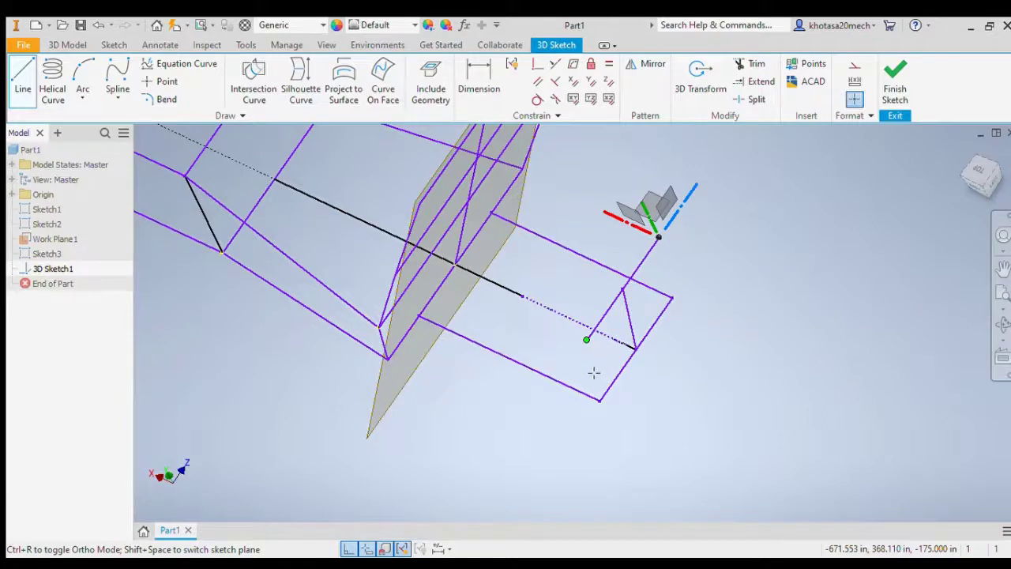
{"action": "left_click", "coordinate": [586, 340]}
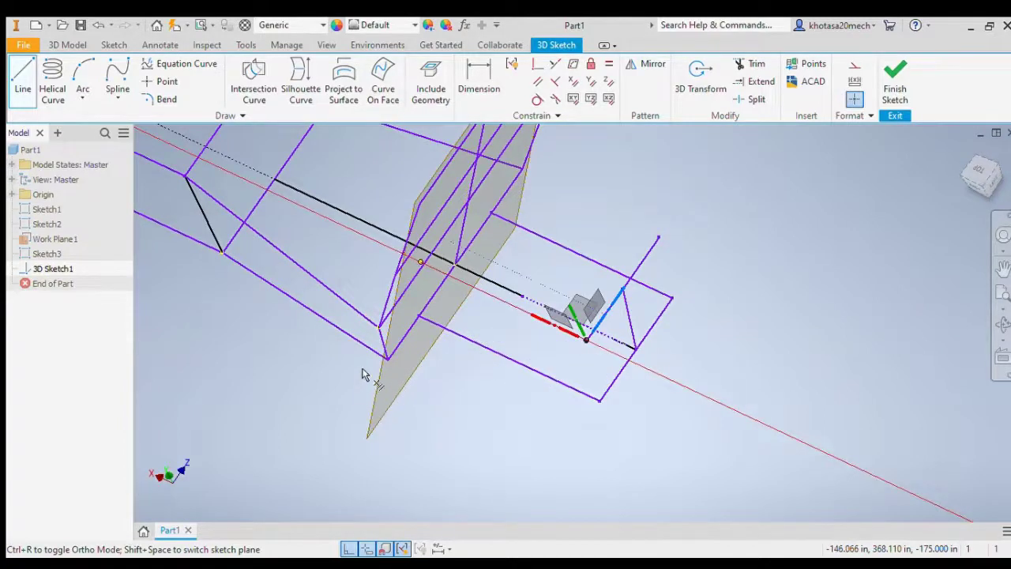
{"action": "left_click", "coordinate": [379, 328]}
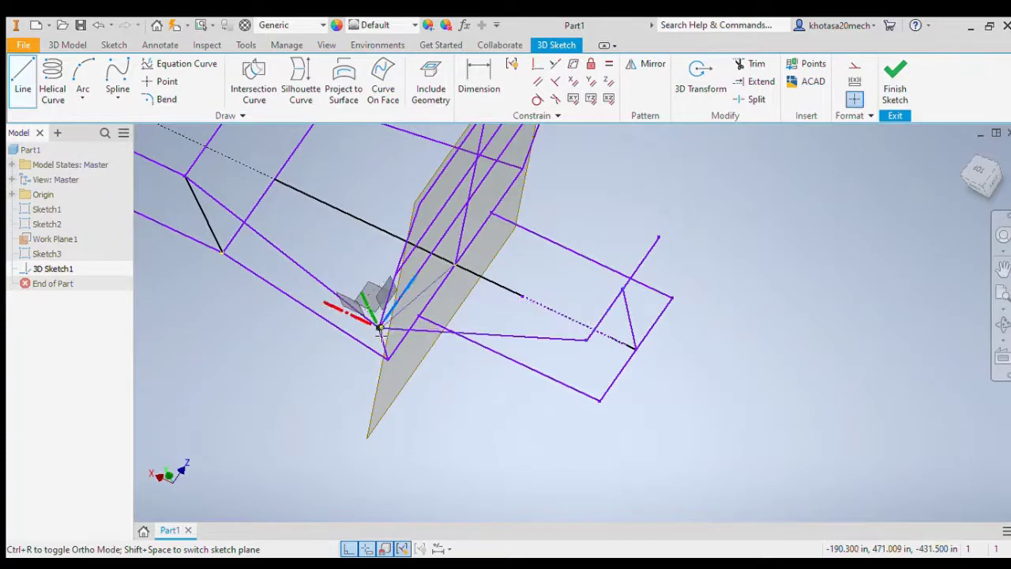
{"action": "key", "text": "Escape"}
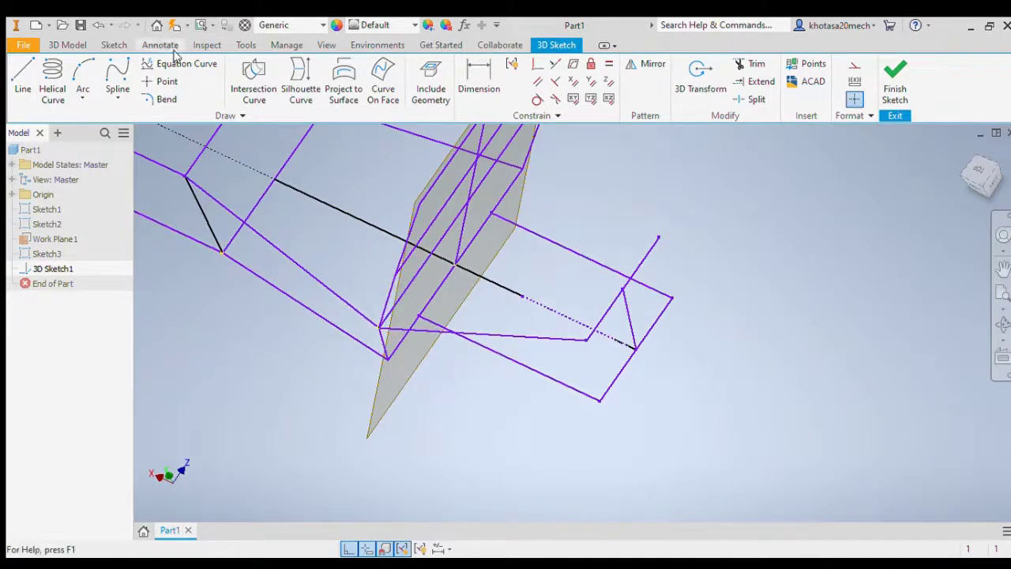
Draw a matching line from the upper crossbar's far end to the opposite side corner of the tilted frame
{"action": "left_click", "coordinate": [22, 75]}
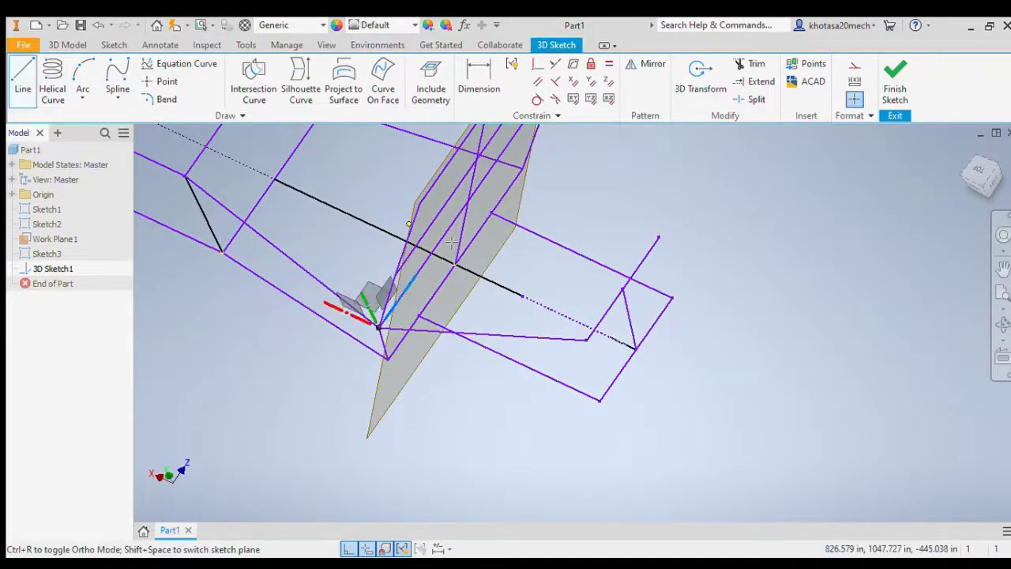
{"action": "left_click", "coordinate": [659, 238]}
{"action": "scroll", "coordinate": [647, 233], "scroll_direction": "up", "scroll_amount": 3}
{"action": "scroll", "coordinate": [641, 193], "scroll_direction": "down", "scroll_amount": 4}
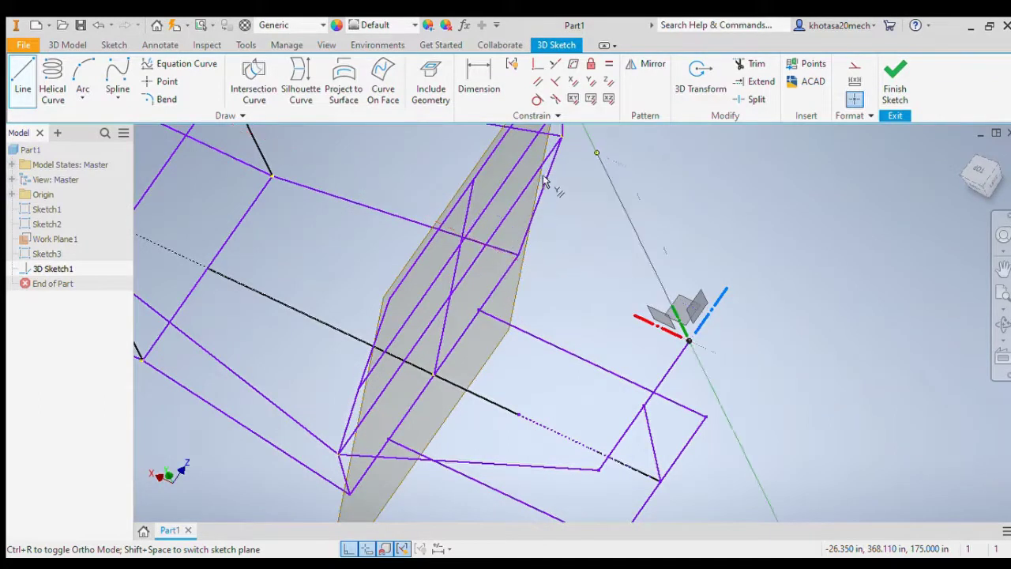
{"action": "left_click", "coordinate": [560, 138]}
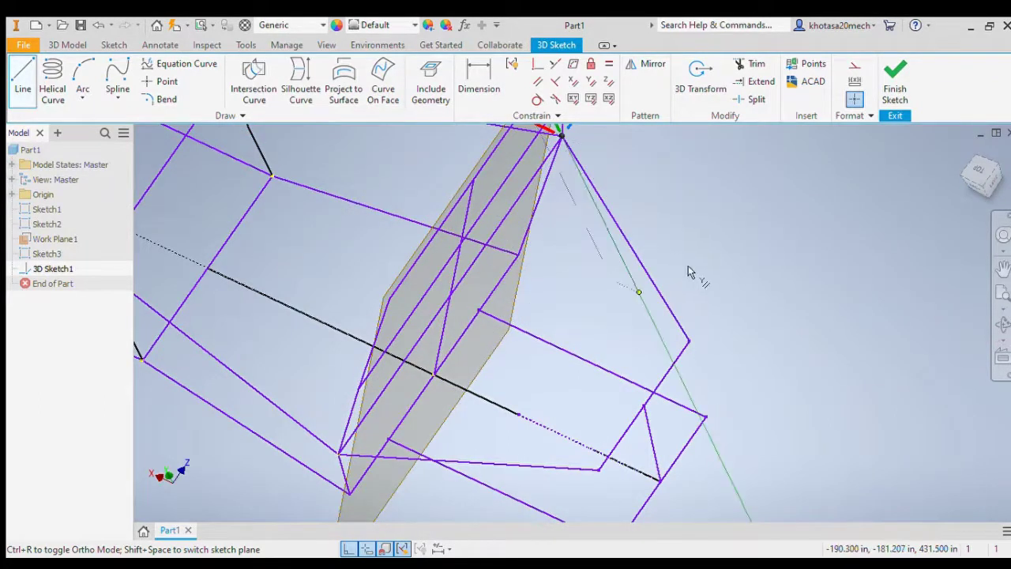
{"action": "key", "text": "Escape"}
{"action": "scroll", "coordinate": [688, 271], "scroll_direction": "up", "scroll_amount": 3}
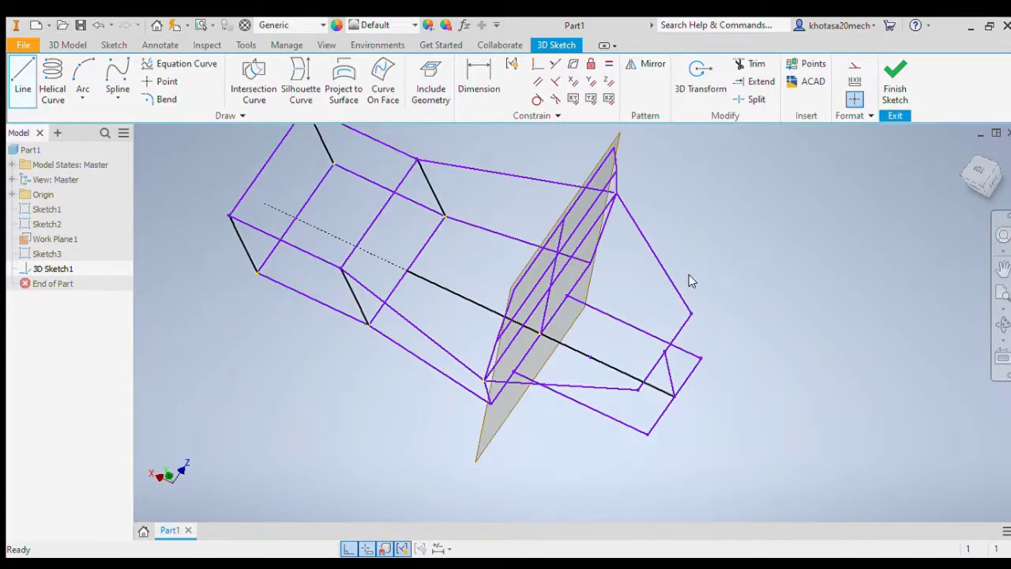
Draw a line about 600 in long parallel to the X axis from the crossbar's near end towards the tilted frame
{"action": "left_click", "coordinate": [978, 195]}
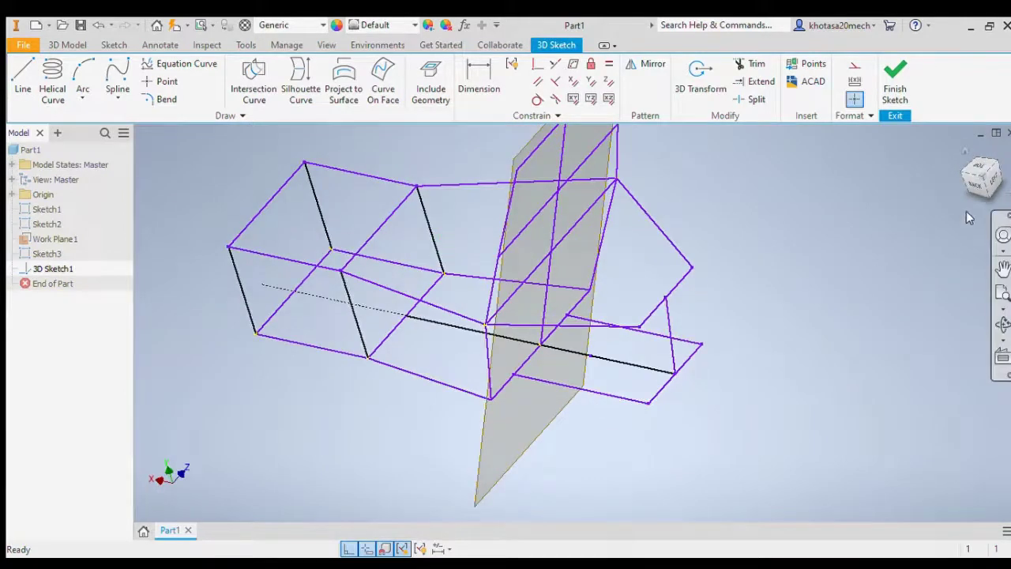
{"action": "mouse_move", "coordinate": [973, 196]}
{"action": "left_mouse_down"}
{"action": "mouse_move", "coordinate": [979, 169]}
{"action": "mouse_move", "coordinate": [980, 181]}
{"action": "left_mouse_up"}
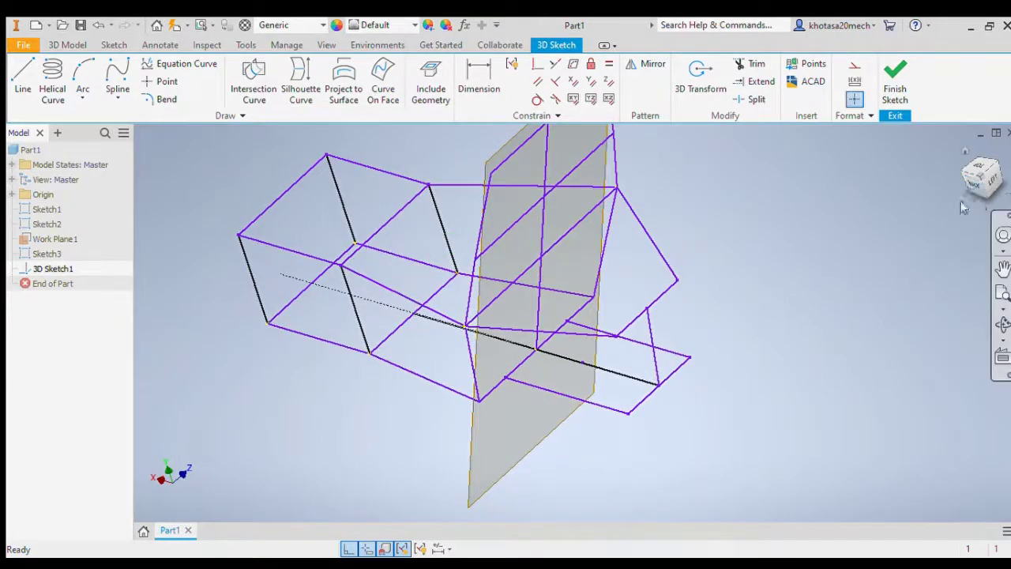
{"action": "left_click", "coordinate": [22, 79]}
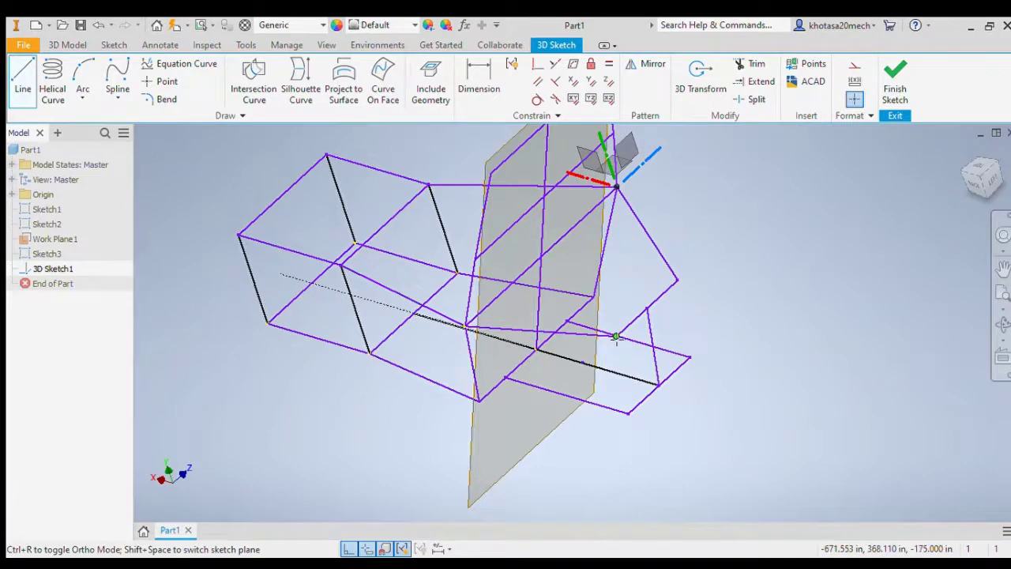
{"action": "left_click", "coordinate": [616, 338]}
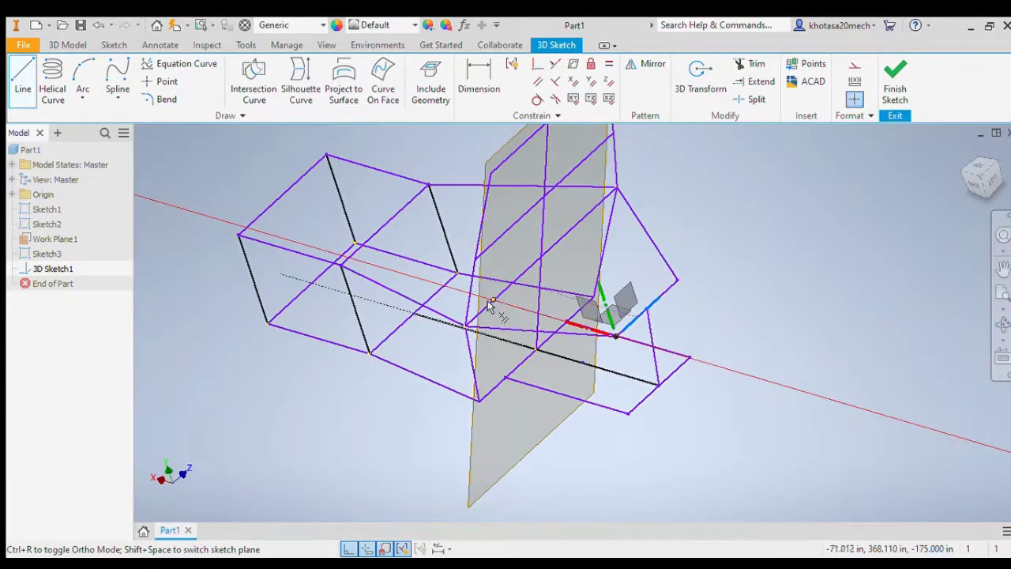
{"action": "scroll", "coordinate": [490, 310], "scroll_direction": "up", "scroll_amount": 3}
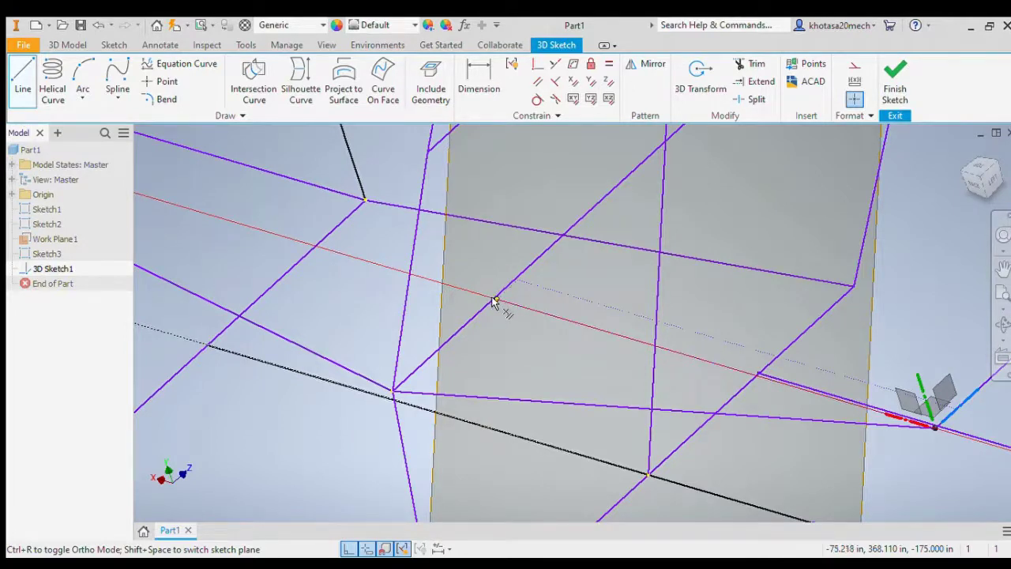
{"action": "left_click", "coordinate": [493, 301]}
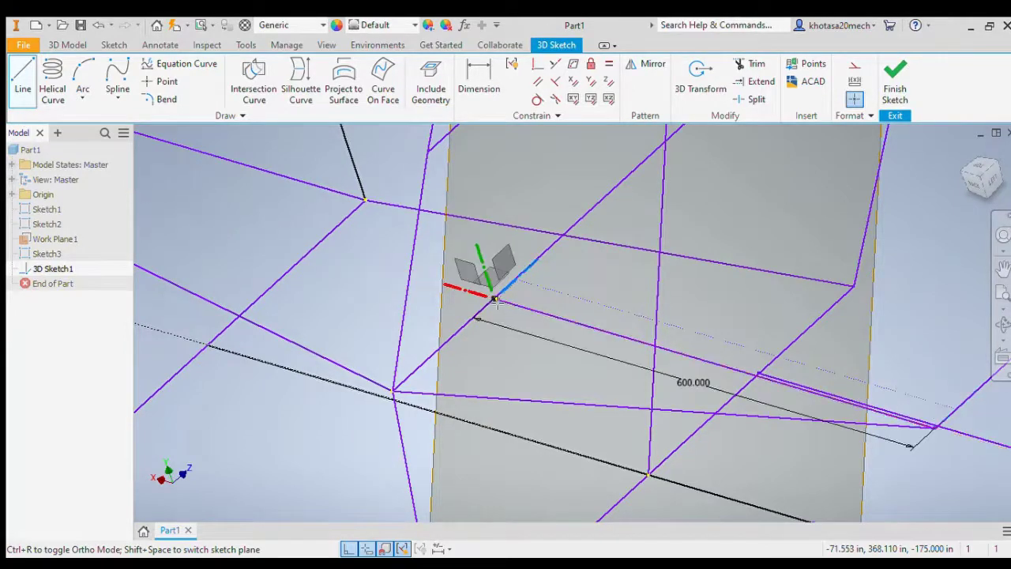
{"action": "key", "text": "Escape"}
{"action": "scroll", "coordinate": [860, 323], "scroll_direction": "down", "scroll_amount": 5}
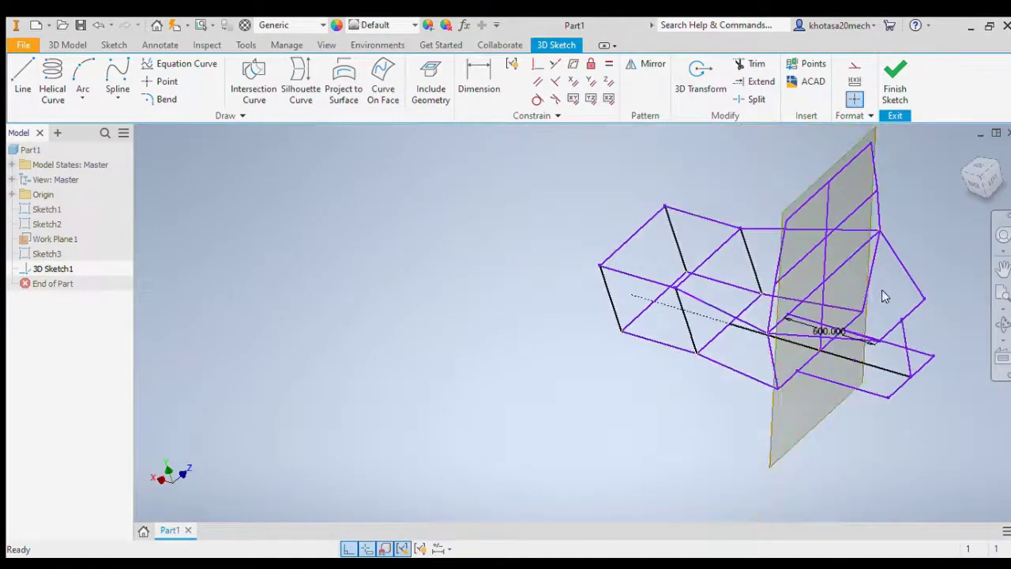
Draw a second X-parallel line about 600 in long from the crossbar's far end towards the tilted frame
{"action": "left_click", "coordinate": [22, 79]}
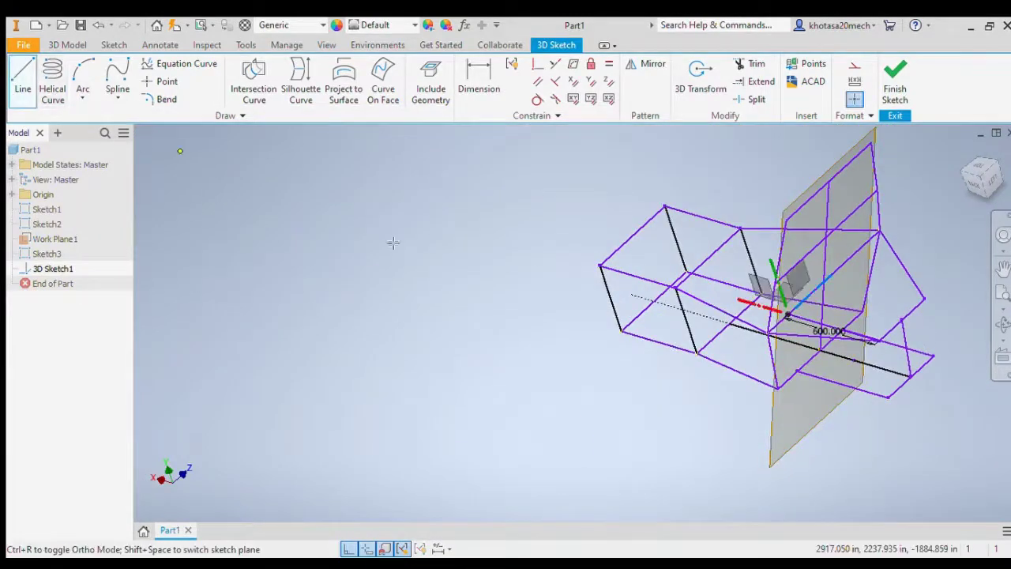
{"action": "left_click", "coordinate": [924, 301]}
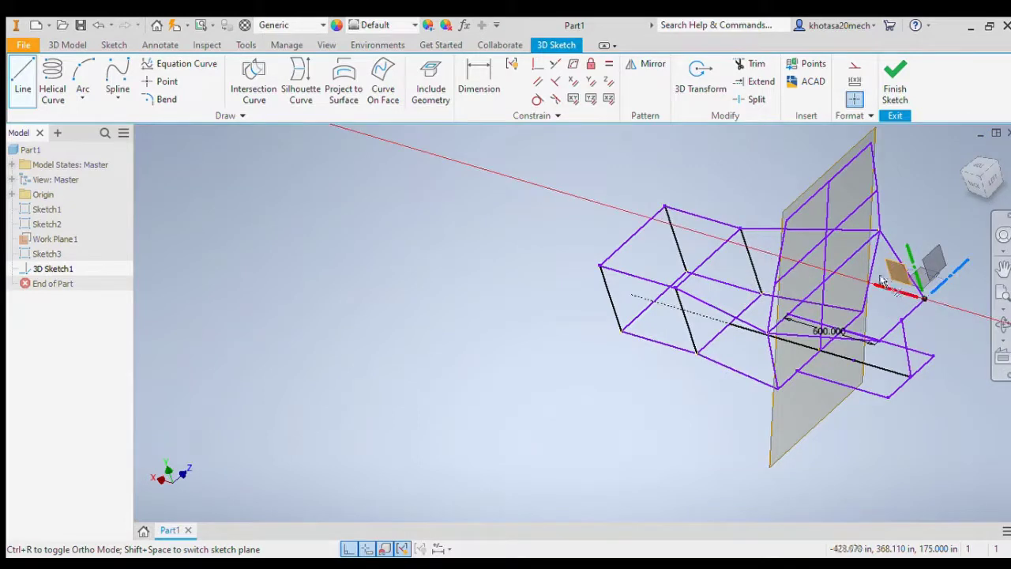
{"action": "left_click", "coordinate": [837, 260]}
{"action": "key", "text": "Escape"}
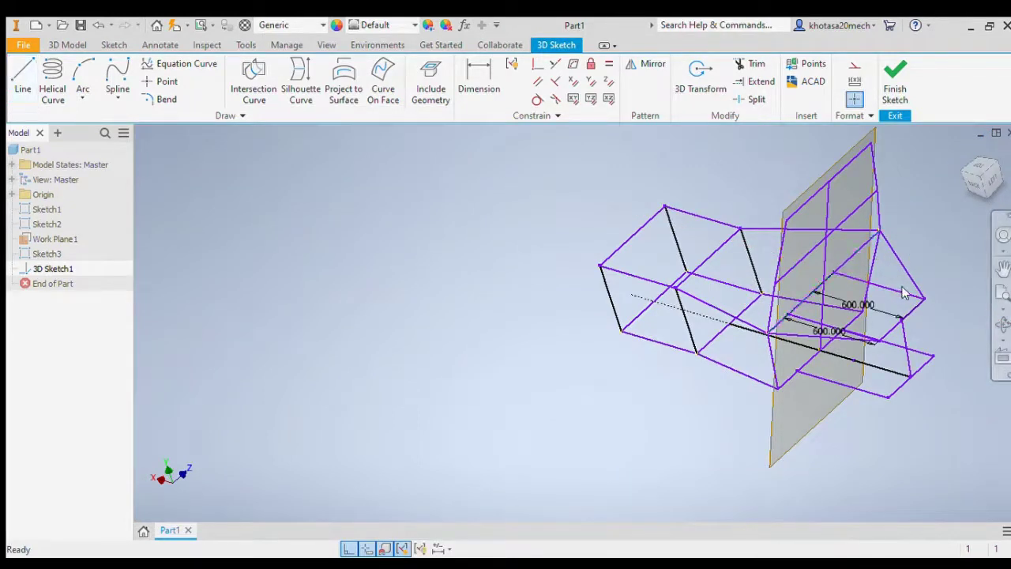
Delete the 600 dimensions from the two X-parallel lines
{"action": "left_click_drag", "start_coordinate": [866, 311], "coordinate": [867, 314]}
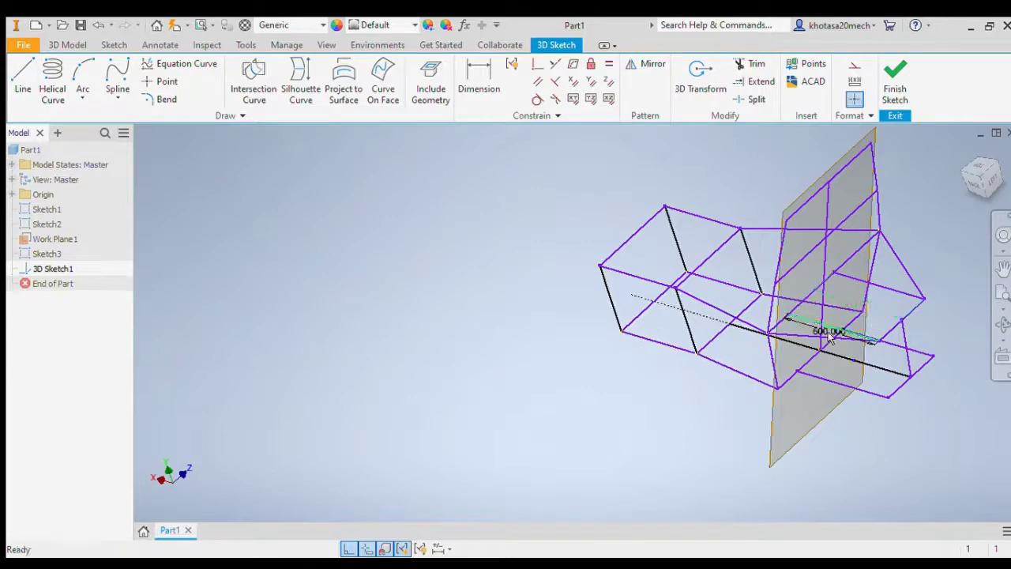
{"action": "scroll", "coordinate": [818, 336], "scroll_direction": "up", "scroll_amount": 5}
{"action": "scroll", "coordinate": [818, 335], "scroll_direction": "up", "scroll_amount": 2}
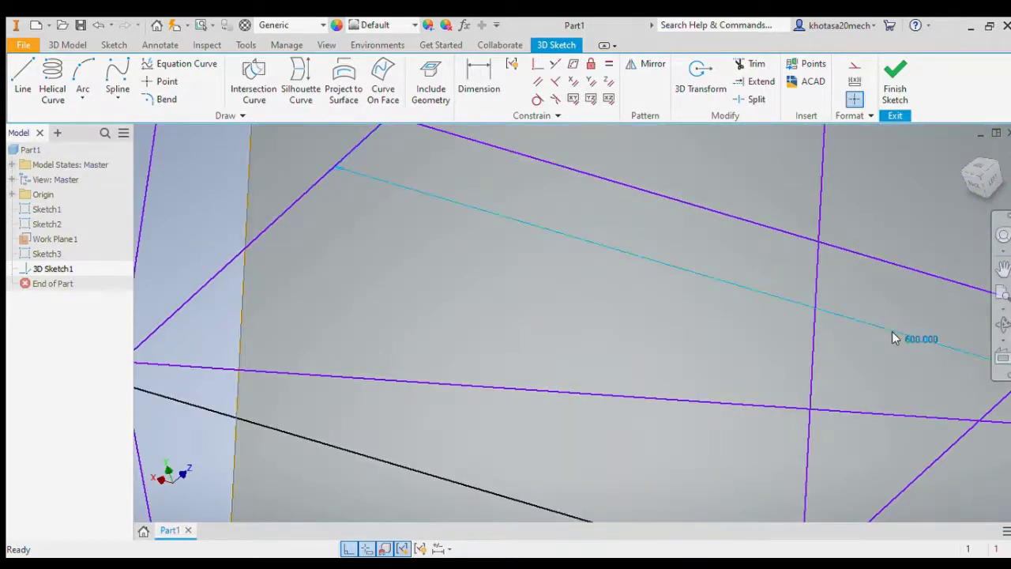
{"action": "scroll", "coordinate": [893, 331], "scroll_direction": "down", "scroll_amount": 10}
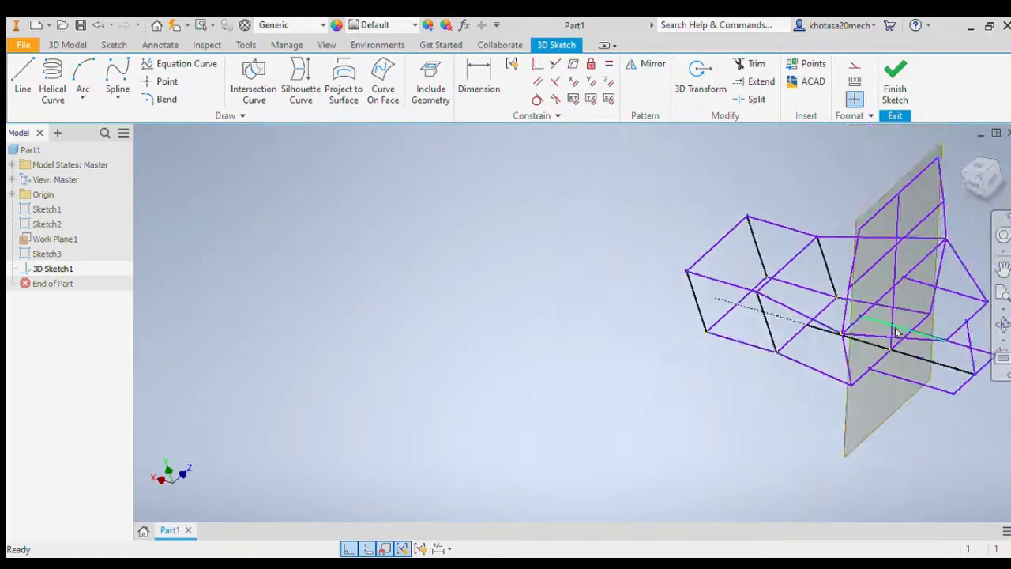
Examine from the back and from an angle whether the two X-parallel lines end on the tilted frame
{"action": "left_click", "coordinate": [969, 183]}
{"action": "scroll", "coordinate": [619, 314], "scroll_direction": "up", "scroll_amount": 4}
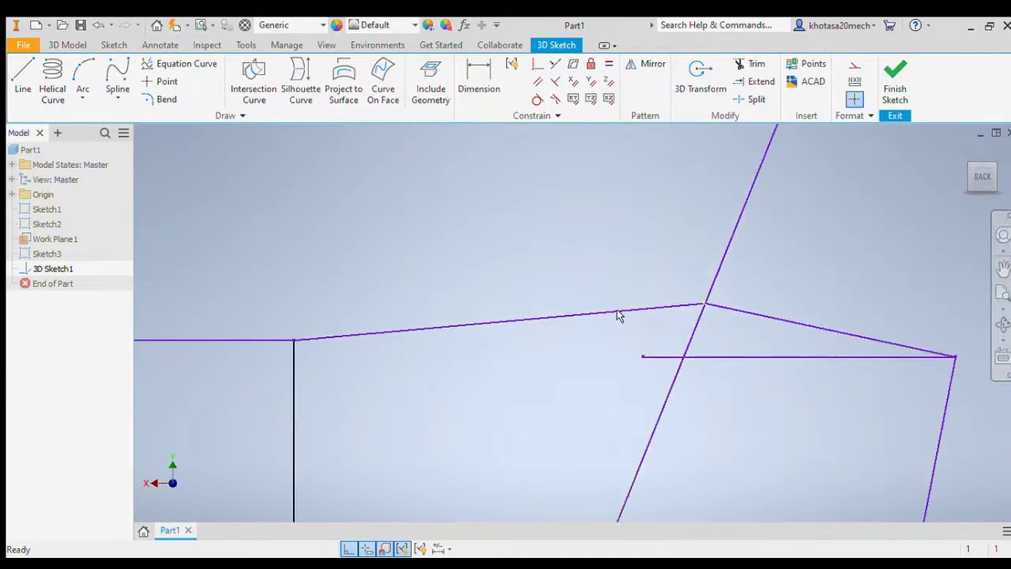
{"action": "scroll", "coordinate": [698, 339], "scroll_direction": "down", "scroll_amount": 3}
{"action": "mouse_move", "coordinate": [994, 183]}
{"action": "left_mouse_down"}
{"action": "mouse_move", "coordinate": [954, 229]}
{"action": "mouse_move", "coordinate": [987, 177]}
{"action": "mouse_move", "coordinate": [994, 190]}
{"action": "mouse_move", "coordinate": [984, 183]}
{"action": "mouse_move", "coordinate": [975, 194]}
{"action": "mouse_move", "coordinate": [982, 178]}
{"action": "mouse_move", "coordinate": [986, 194]}
{"action": "left_mouse_up"}
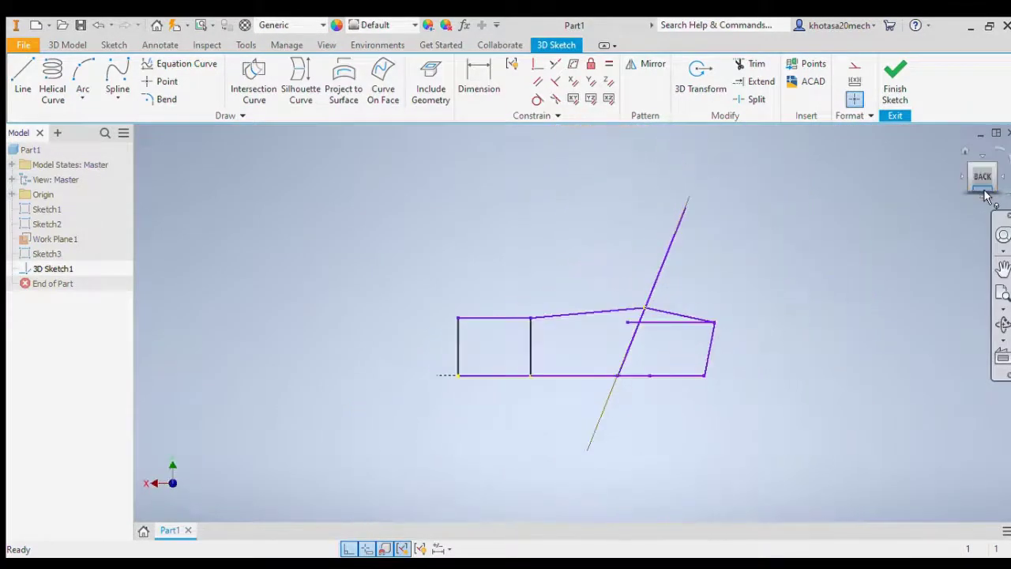
{"action": "left_click", "coordinate": [984, 172]}
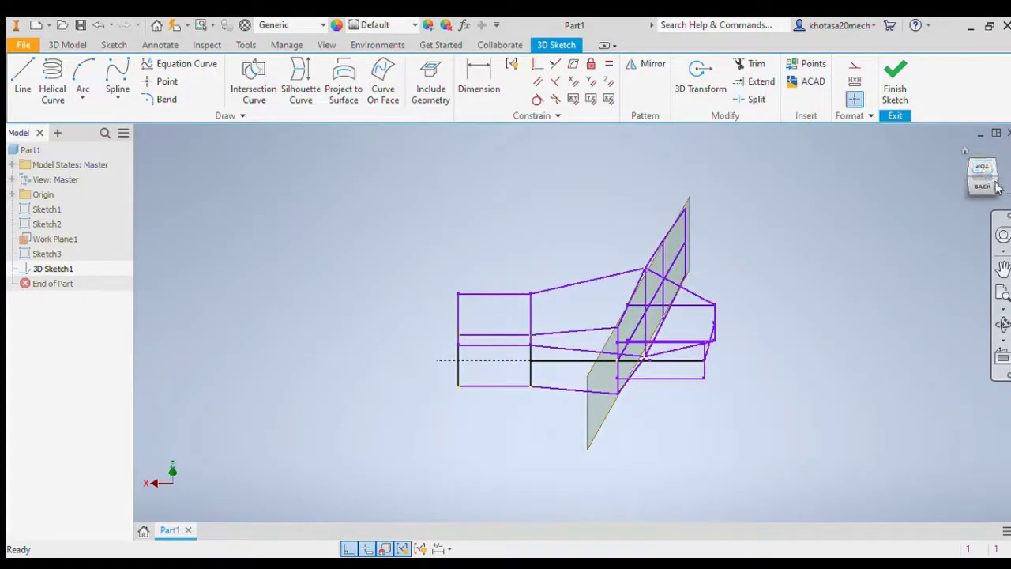
{"action": "left_click", "coordinate": [994, 190]}
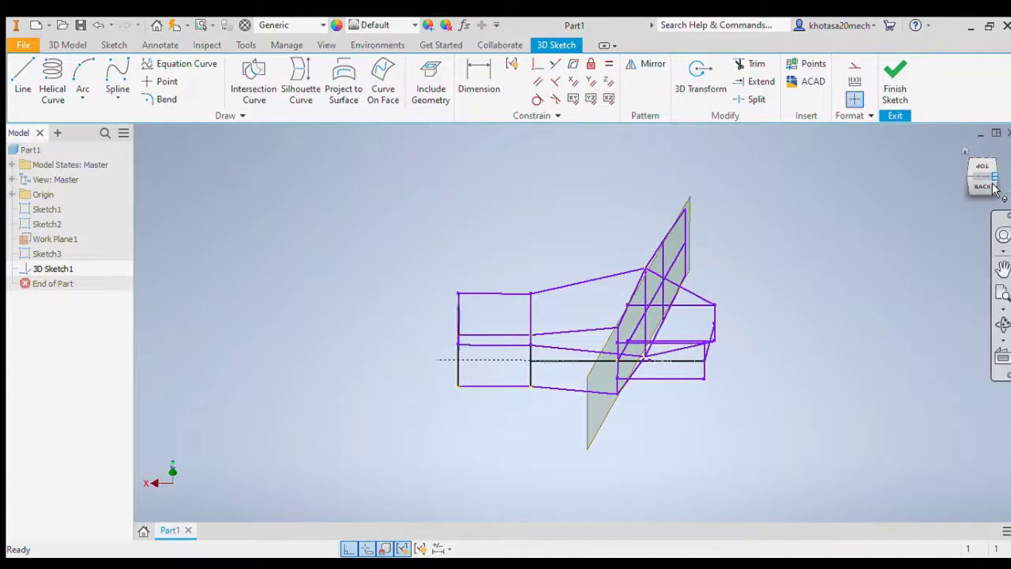
{"action": "scroll", "coordinate": [610, 360], "scroll_direction": "up", "scroll_amount": 5}
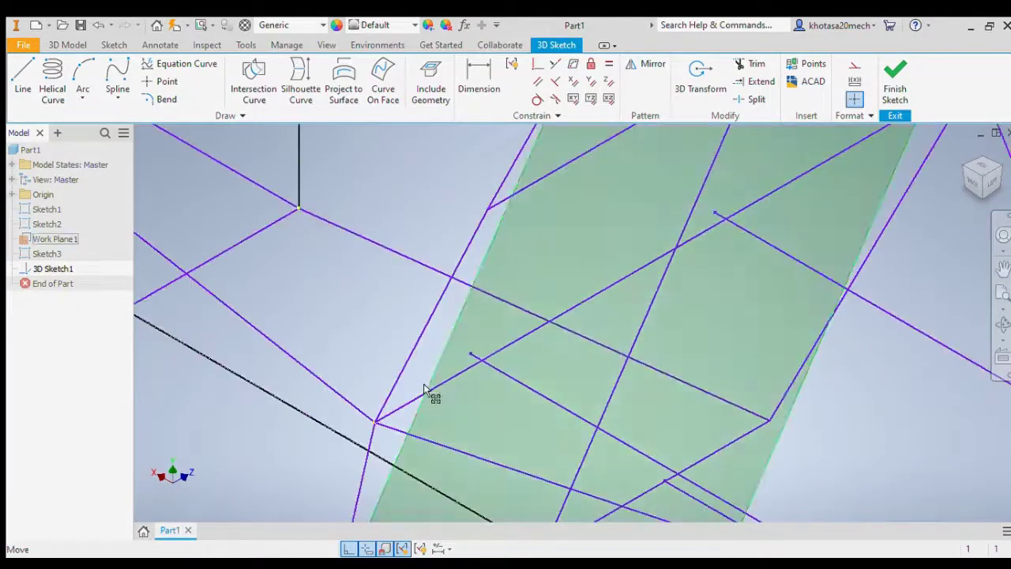
{"action": "scroll", "coordinate": [429, 395], "scroll_direction": "up", "scroll_amount": 5}
{"action": "scroll", "coordinate": [663, 340], "scroll_direction": "down", "scroll_amount": 8}
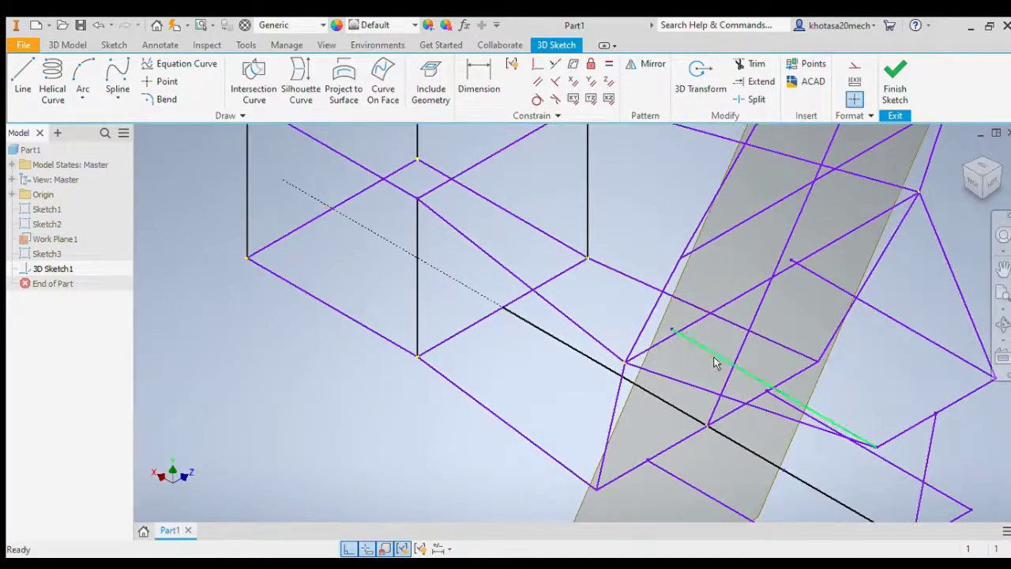
{"action": "scroll", "coordinate": [876, 450], "scroll_direction": "up", "scroll_amount": 6}
{"action": "scroll", "coordinate": [734, 367], "scroll_direction": "down", "scroll_amount": 5}
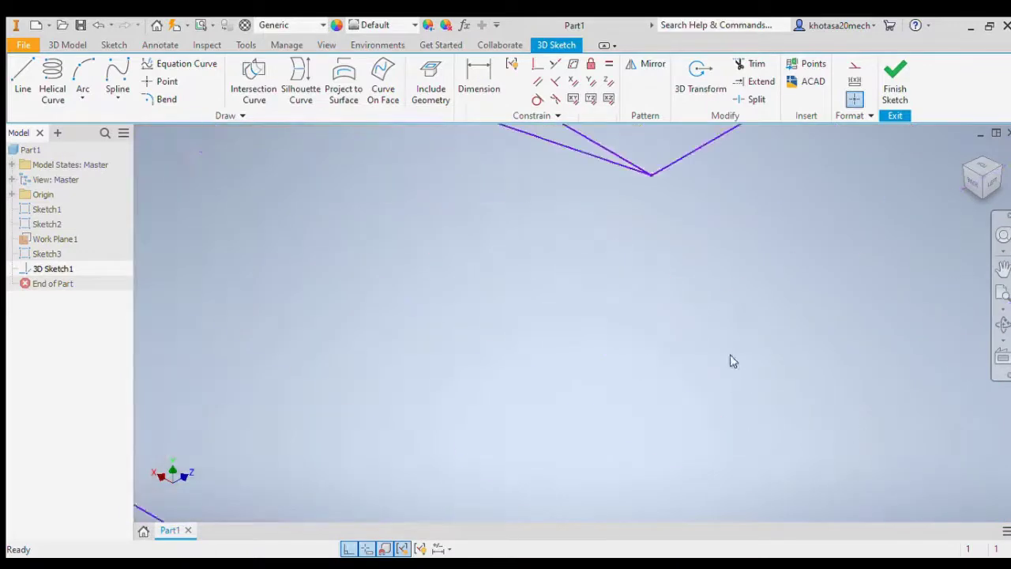
{"action": "scroll", "coordinate": [636, 147], "scroll_direction": "up", "scroll_amount": 4}
{"action": "scroll", "coordinate": [636, 200], "scroll_direction": "down", "scroll_amount": 10}
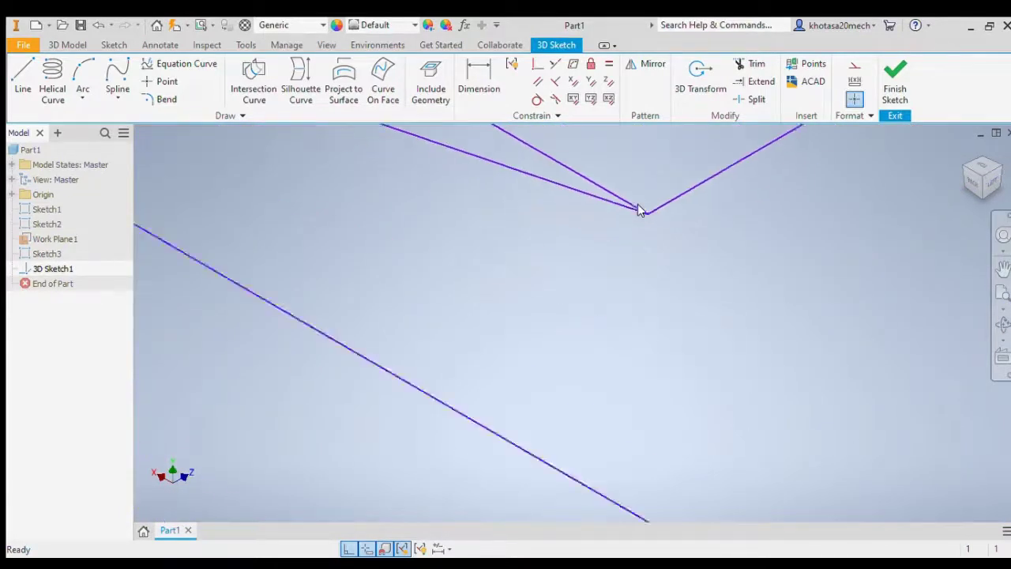
Delete the two X-parallel lines running from the crossbar ends past the tilted frame
{"action": "scroll", "coordinate": [632, 180], "scroll_direction": "up", "scroll_amount": 8}
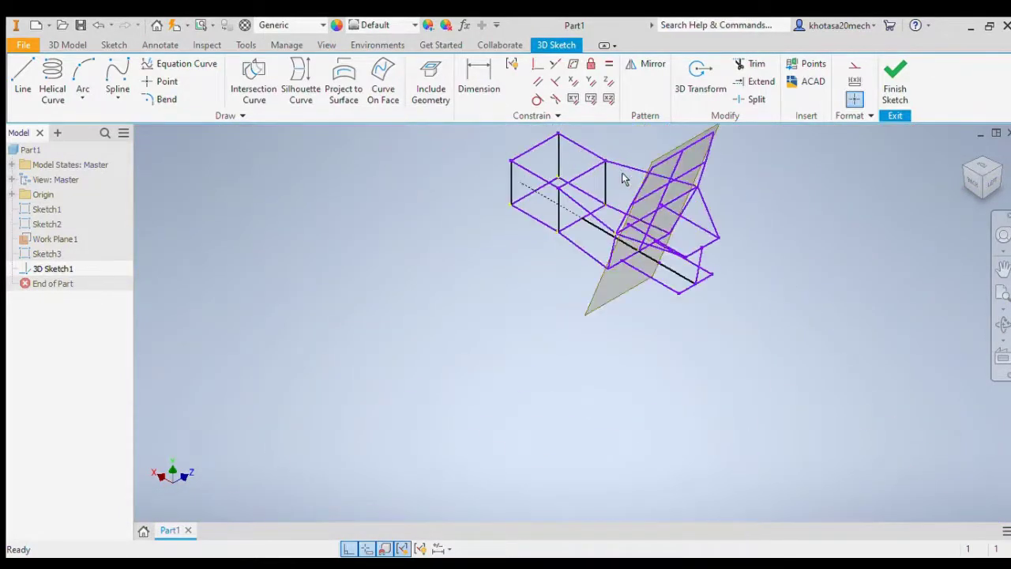
{"action": "left_click", "coordinate": [752, 289]}
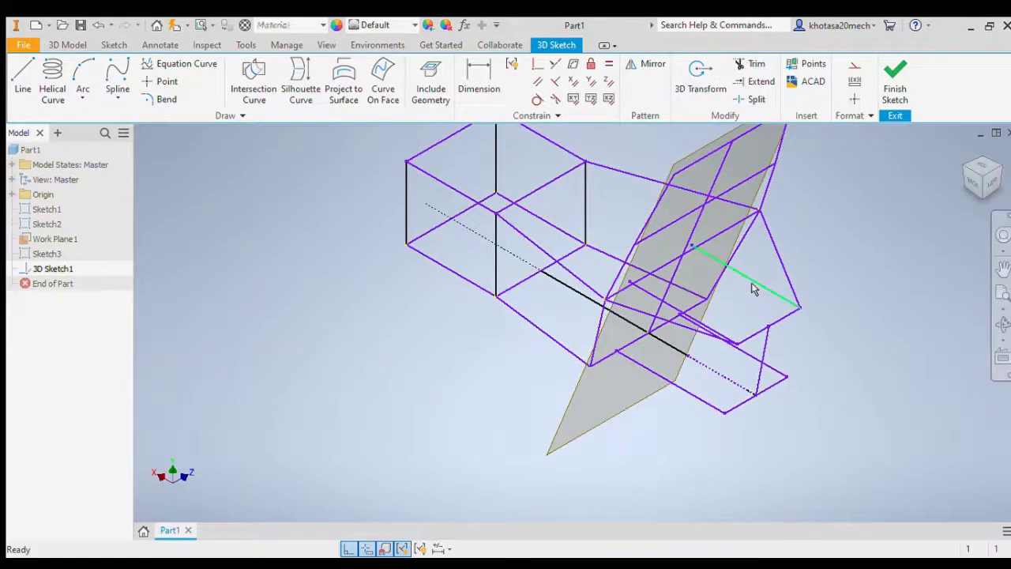
{"action": "key", "text": "Delete"}
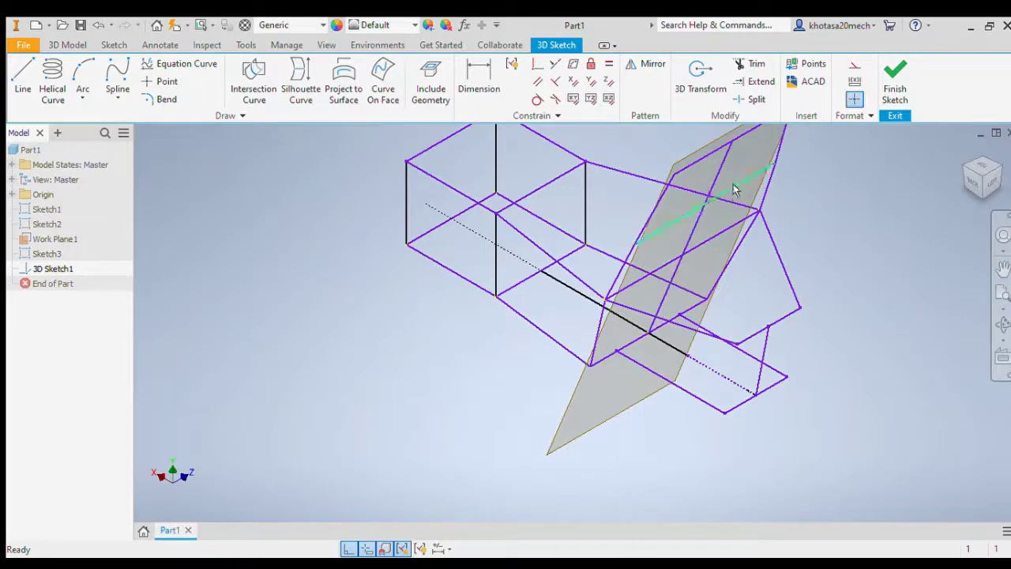
Finish the 3D sketch of the frame wireframe
{"action": "scroll", "coordinate": [708, 176], "scroll_direction": "up", "scroll_amount": 5}
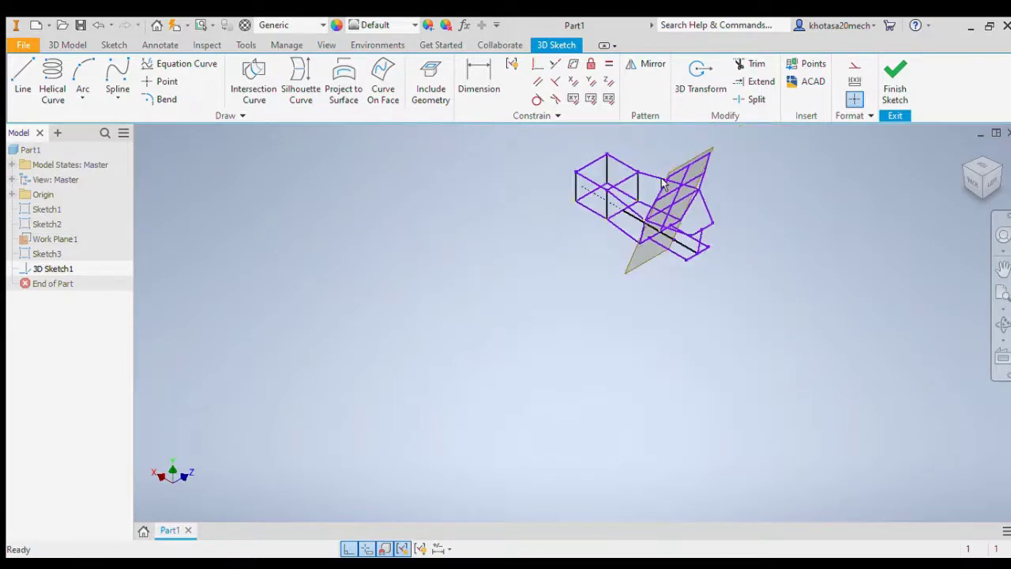
{"action": "scroll", "coordinate": [671, 139], "scroll_direction": "down", "scroll_amount": 3}
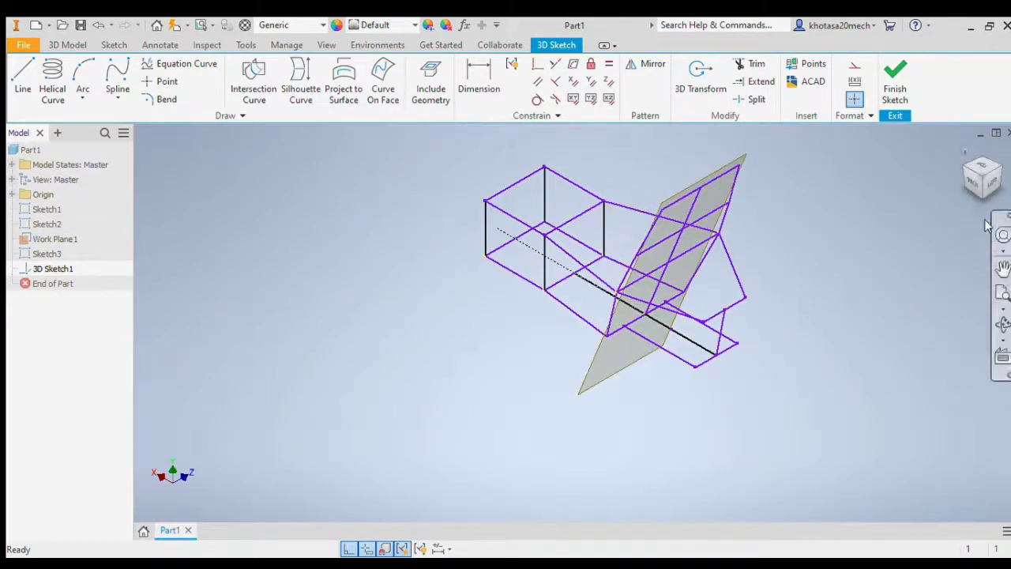
{"action": "left_click", "coordinate": [970, 190]}
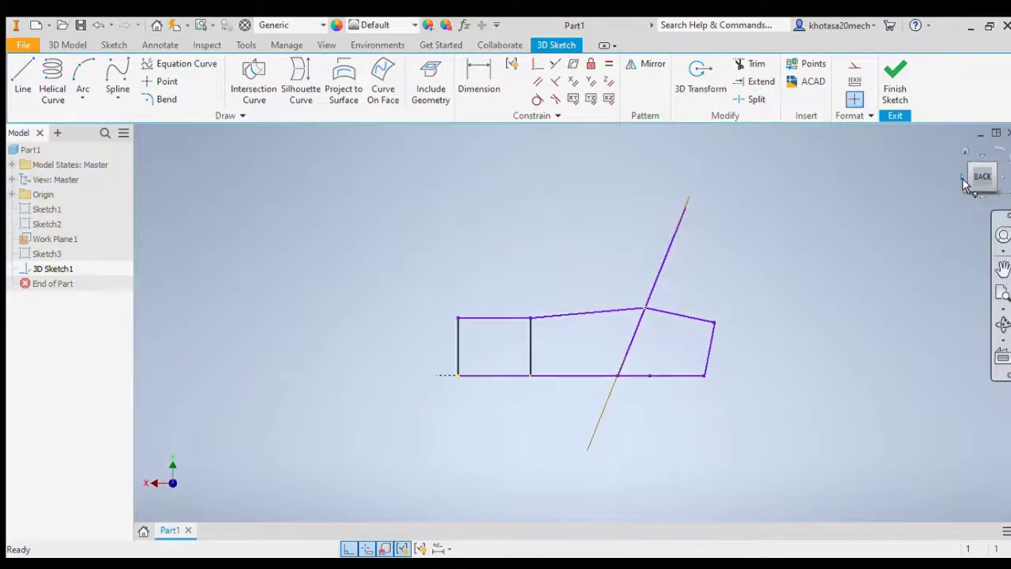
{"action": "left_click", "coordinate": [969, 178]}
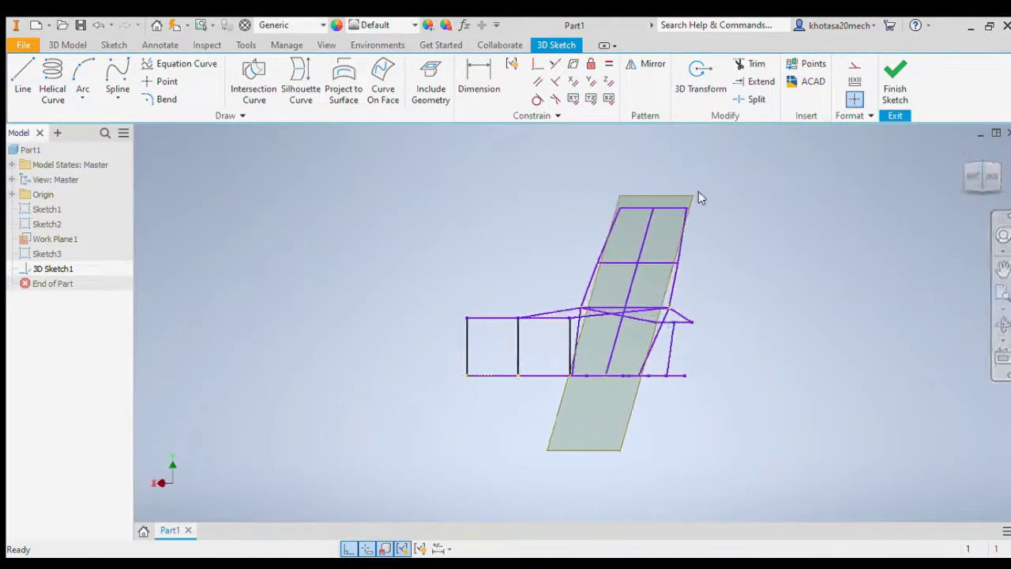
{"action": "scroll", "coordinate": [697, 198], "scroll_direction": "down", "scroll_amount": 6}
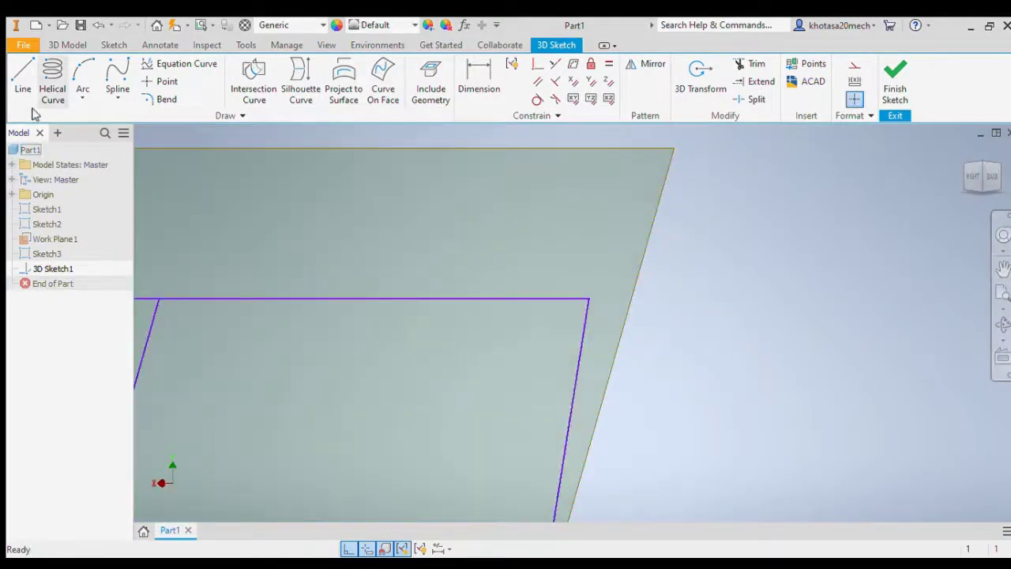
{"action": "left_click", "coordinate": [895, 83]}
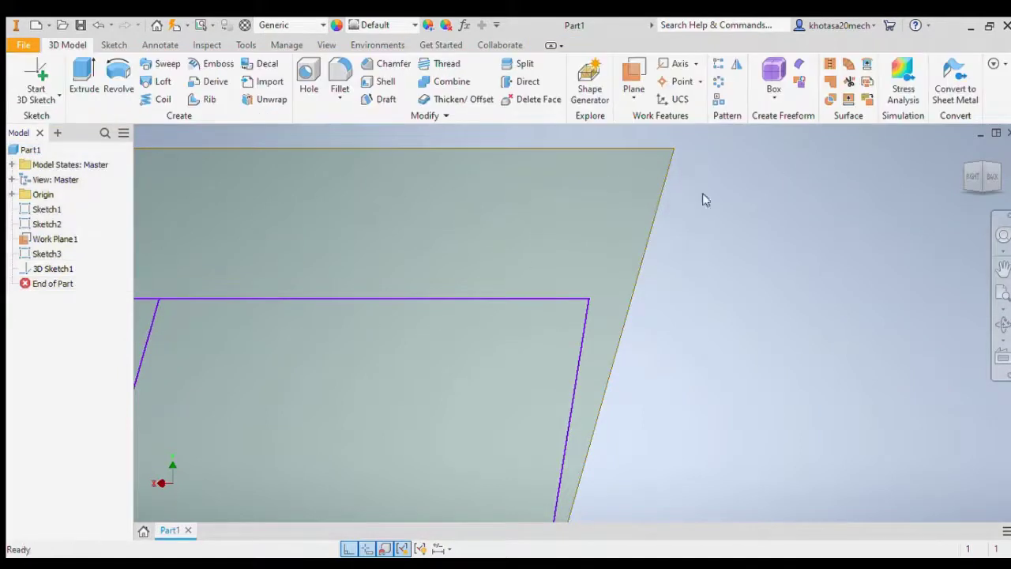
Open the tilted frame's sketch and fillet the two upper corners of its outline with a 5 in radius
{"action": "left_click", "coordinate": [114, 44]}
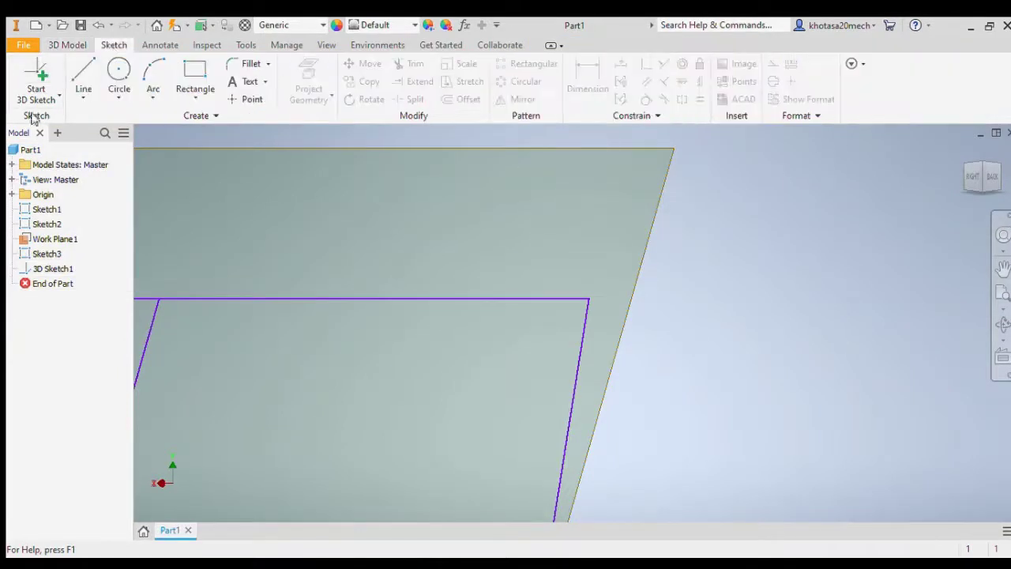
{"action": "left_click", "coordinate": [235, 65]}
{"action": "left_click", "coordinate": [529, 300]}
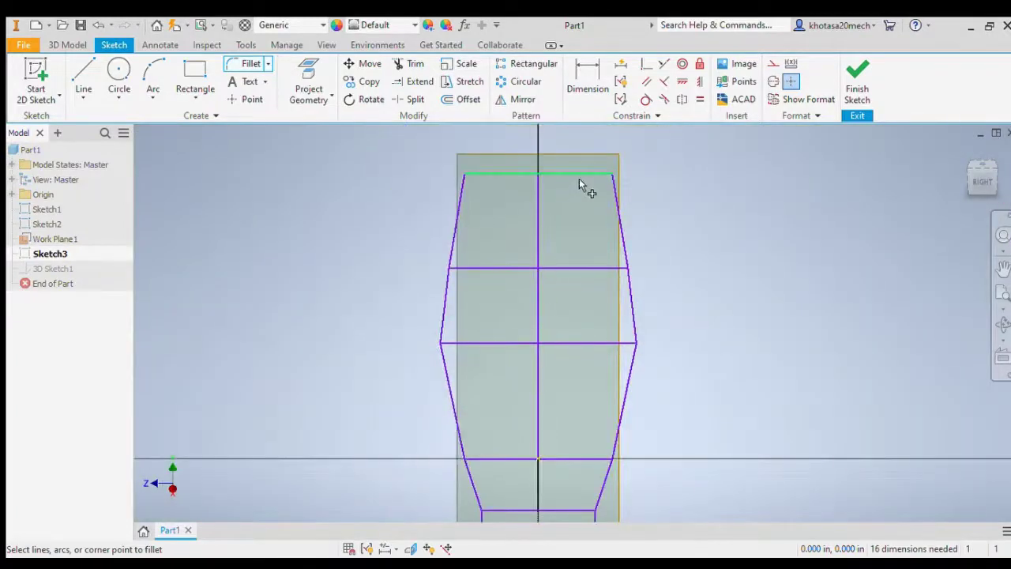
{"action": "left_click", "coordinate": [579, 176]}
{"action": "left_click", "coordinate": [609, 189]}
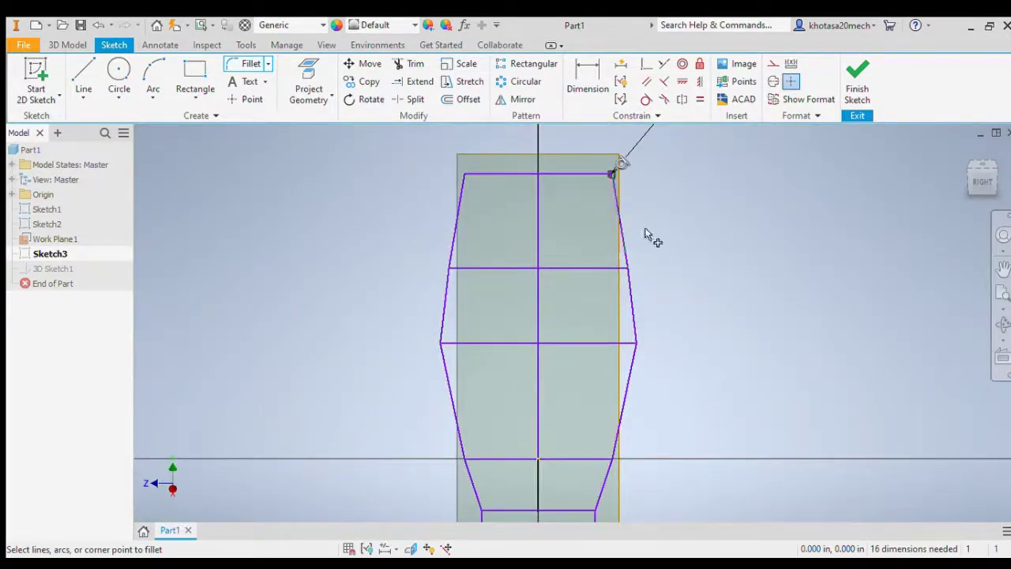
{"action": "left_click", "coordinate": [471, 176]}
{"action": "left_click", "coordinate": [463, 203]}
{"action": "key", "text": "Escape"}
{"action": "scroll", "coordinate": [455, 176], "scroll_direction": "up", "scroll_amount": 8}
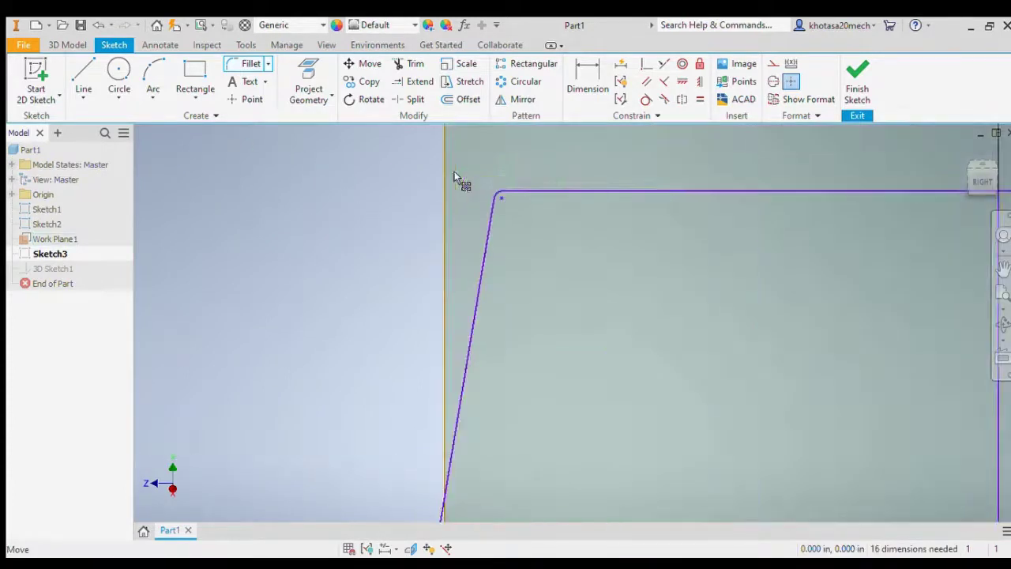
Delete the 5 in radius dimension from the corner fillet of the tilted frame
{"action": "scroll", "coordinate": [329, 160], "scroll_direction": "up", "scroll_amount": 5}
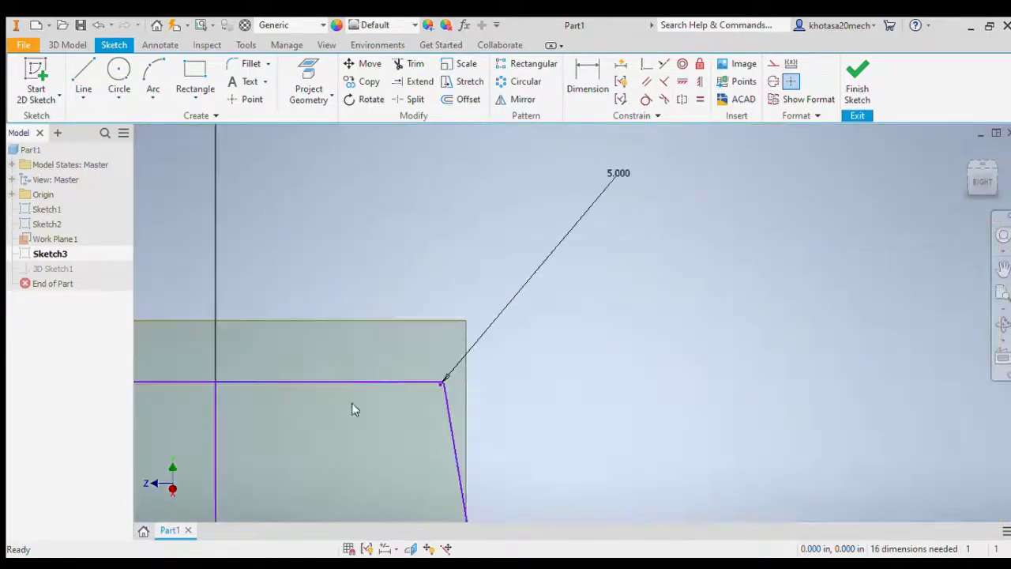
{"action": "scroll", "coordinate": [368, 349], "scroll_direction": "up", "scroll_amount": 5}
{"action": "scroll", "coordinate": [621, 333], "scroll_direction": "down", "scroll_amount": 7}
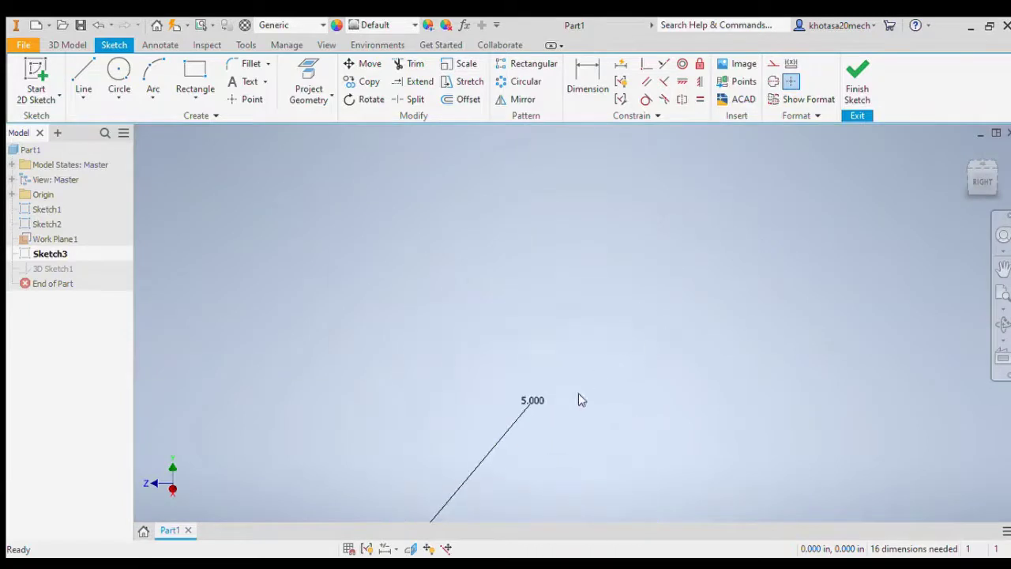
{"action": "left_click", "coordinate": [534, 401]}
{"action": "key", "text": "Delete"}
Examine the tilted frame with its rounded upper corners from the right, from the back and at an angle
{"action": "scroll", "coordinate": [537, 470], "scroll_direction": "down", "scroll_amount": 8}
{"action": "scroll", "coordinate": [536, 471], "scroll_direction": "up", "scroll_amount": 5}
{"action": "scroll", "coordinate": [446, 518], "scroll_direction": "down", "scroll_amount": 5}
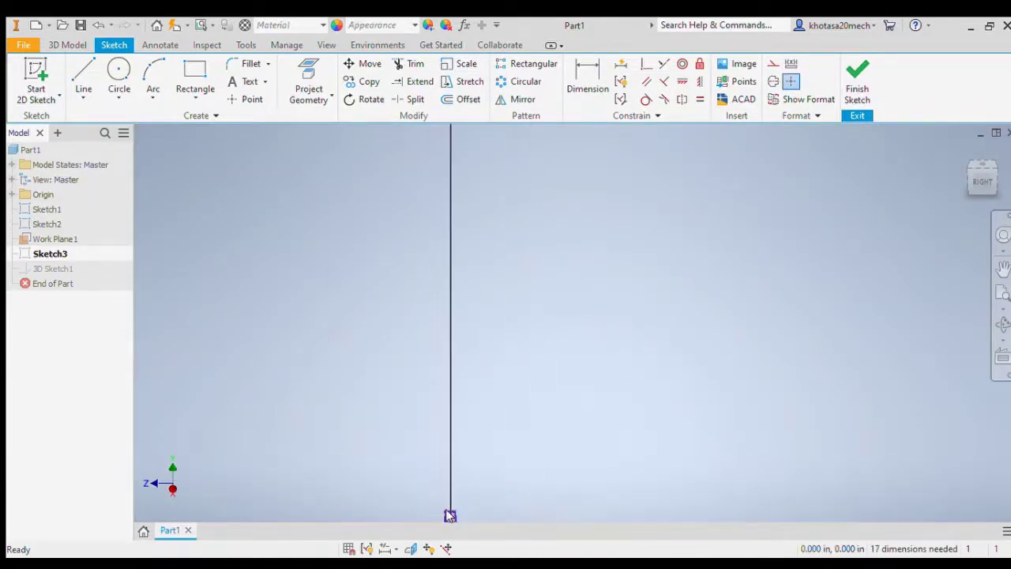
{"action": "scroll", "coordinate": [447, 519], "scroll_direction": "up", "scroll_amount": 5}
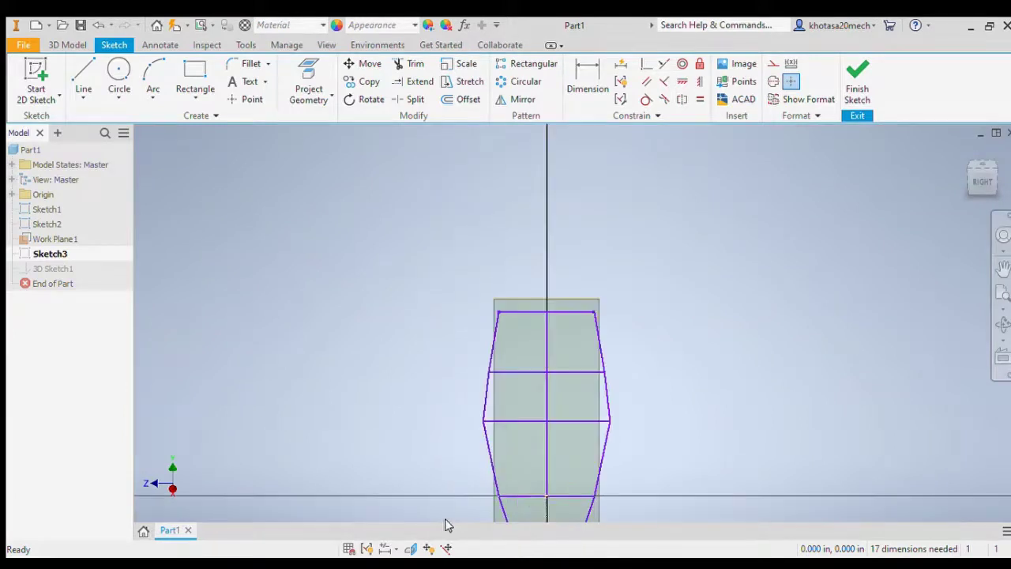
{"action": "scroll", "coordinate": [535, 496], "scroll_direction": "up", "scroll_amount": 4}
{"action": "scroll", "coordinate": [715, 426], "scroll_direction": "down", "scroll_amount": 5}
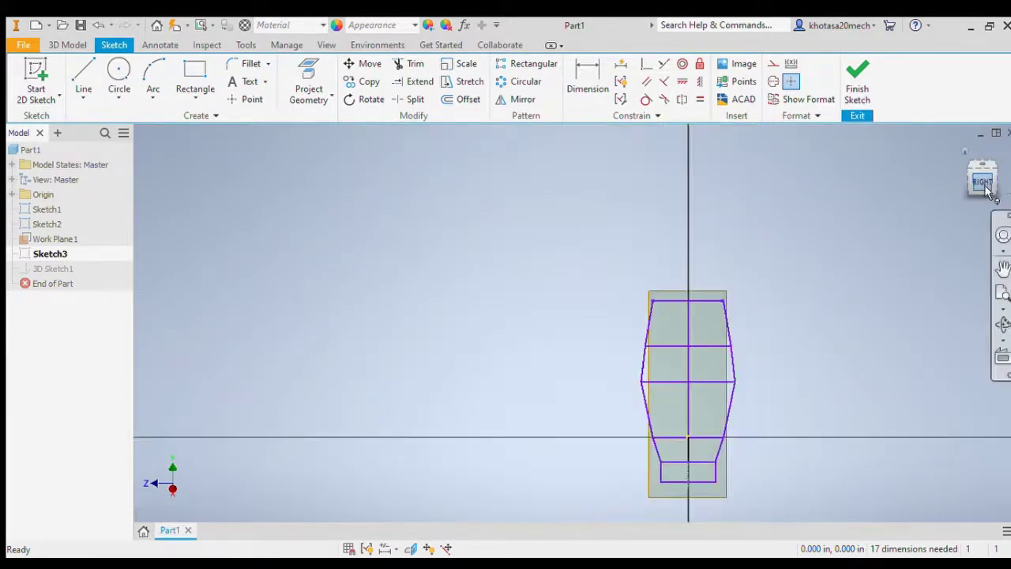
{"action": "mouse_move", "coordinate": [982, 191]}
{"action": "left_mouse_down"}
{"action": "mouse_move", "coordinate": [916, 174]}
{"action": "mouse_move", "coordinate": [918, 191]}
{"action": "mouse_move", "coordinate": [954, 182]}
{"action": "left_mouse_up"}
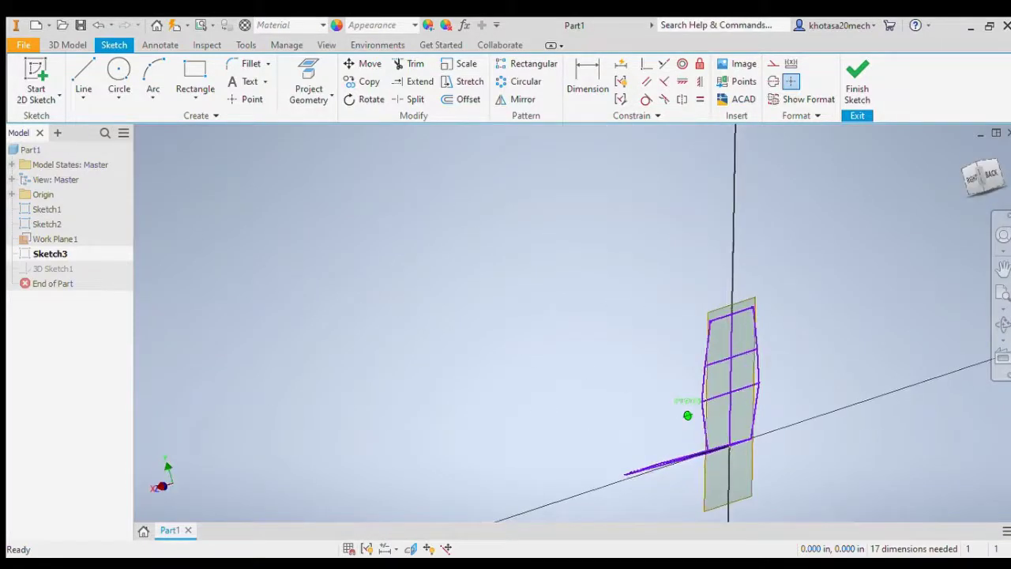
{"action": "left_click", "coordinate": [988, 179]}
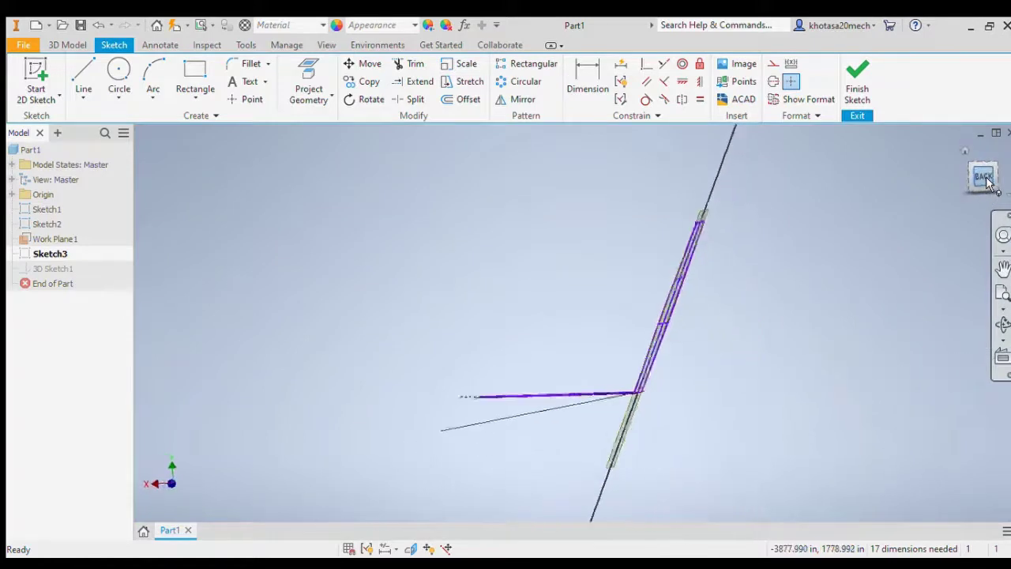
{"action": "mouse_move", "coordinate": [986, 180]}
{"action": "left_mouse_down"}
{"action": "mouse_move", "coordinate": [995, 220]}
{"action": "mouse_move", "coordinate": [1010, 205]}
{"action": "left_mouse_up"}
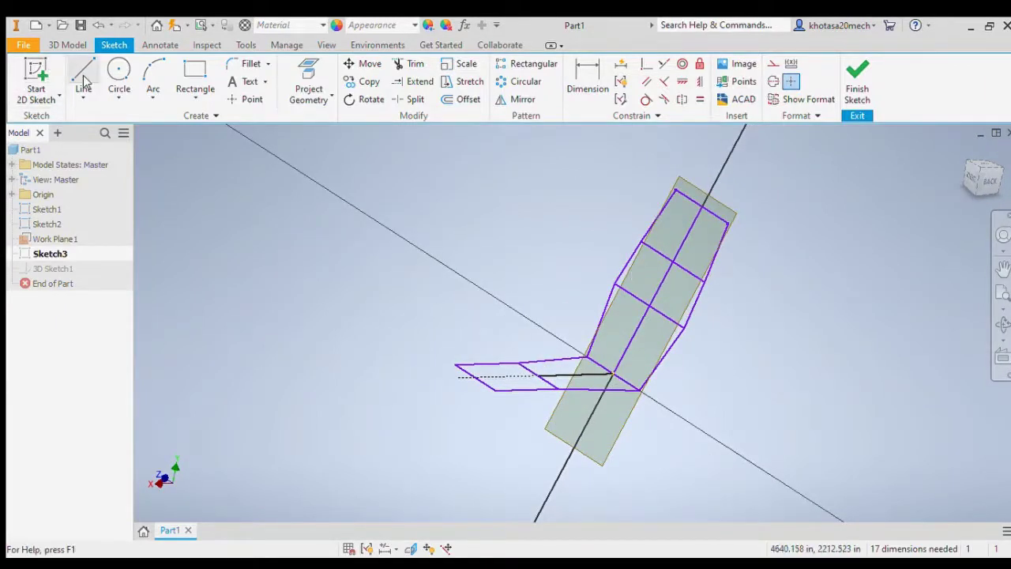
{"action": "left_click", "coordinate": [978, 190]}
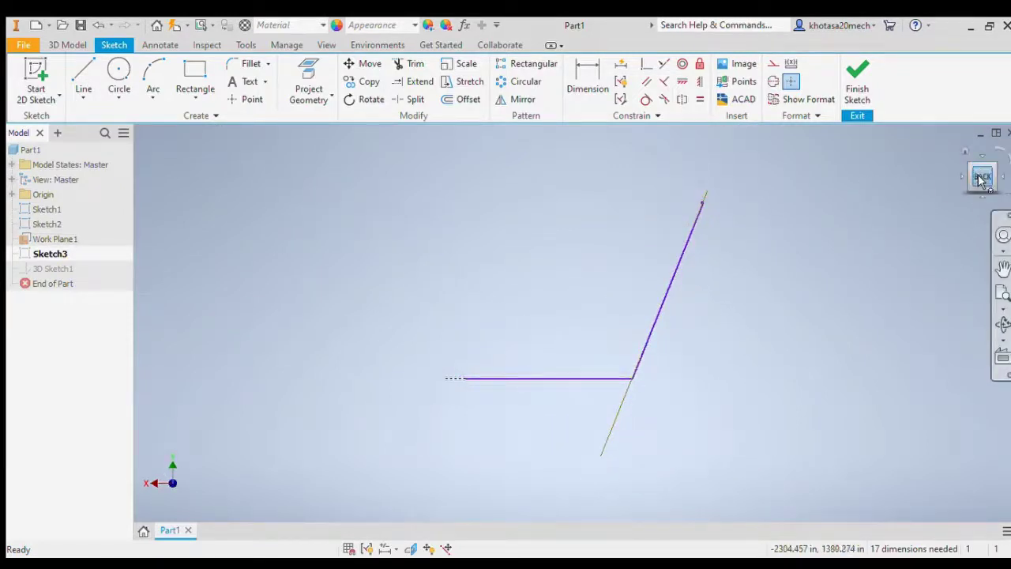
{"action": "mouse_move", "coordinate": [981, 187]}
{"action": "left_mouse_down"}
{"action": "mouse_move", "coordinate": [993, 216]}
{"action": "mouse_move", "coordinate": [975, 191]}
{"action": "left_mouse_up"}
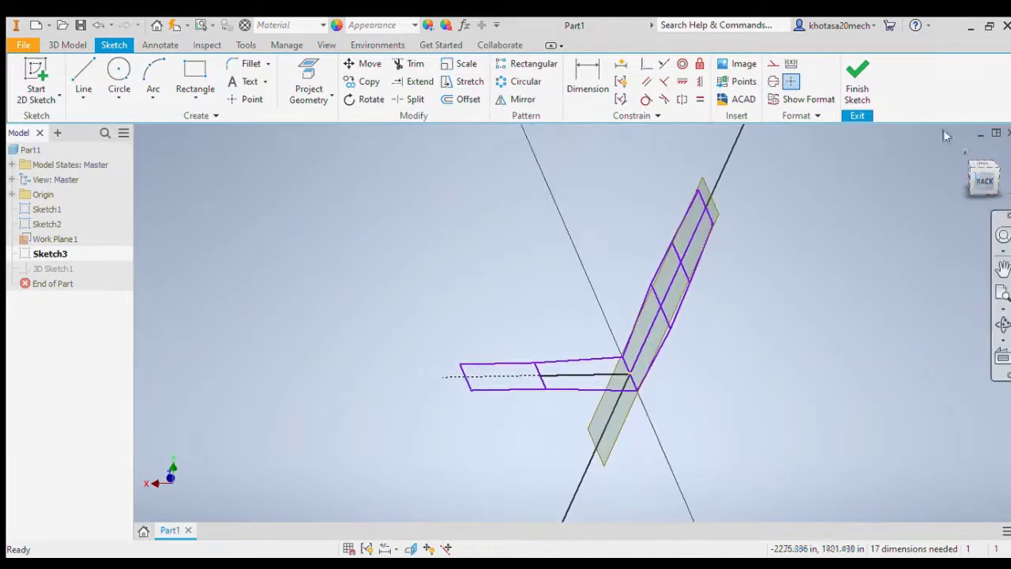
Undo the deletion of the radius dimension and the two corner fillets on the tilted frame
{"action": "left_click", "coordinate": [90, 26]}
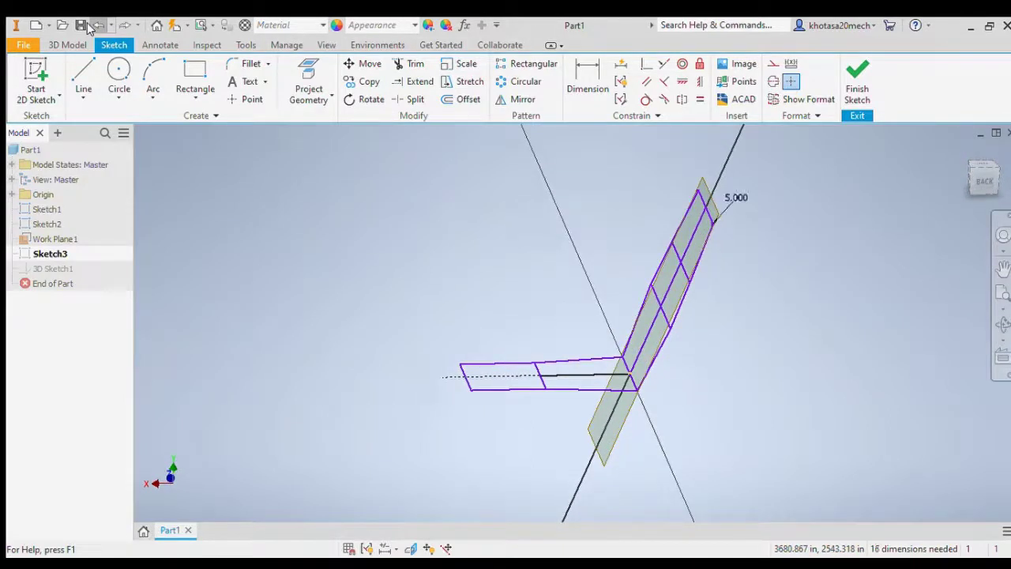
{"action": "left_click", "coordinate": [90, 26]}
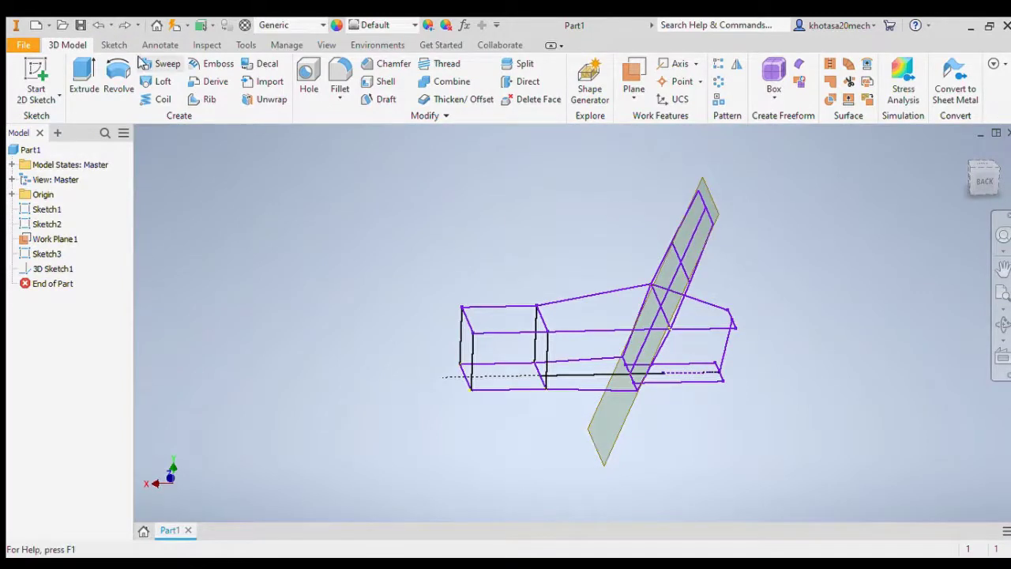
Open the tilted frame's sketch for editing again
{"action": "left_click", "coordinate": [44, 94]}
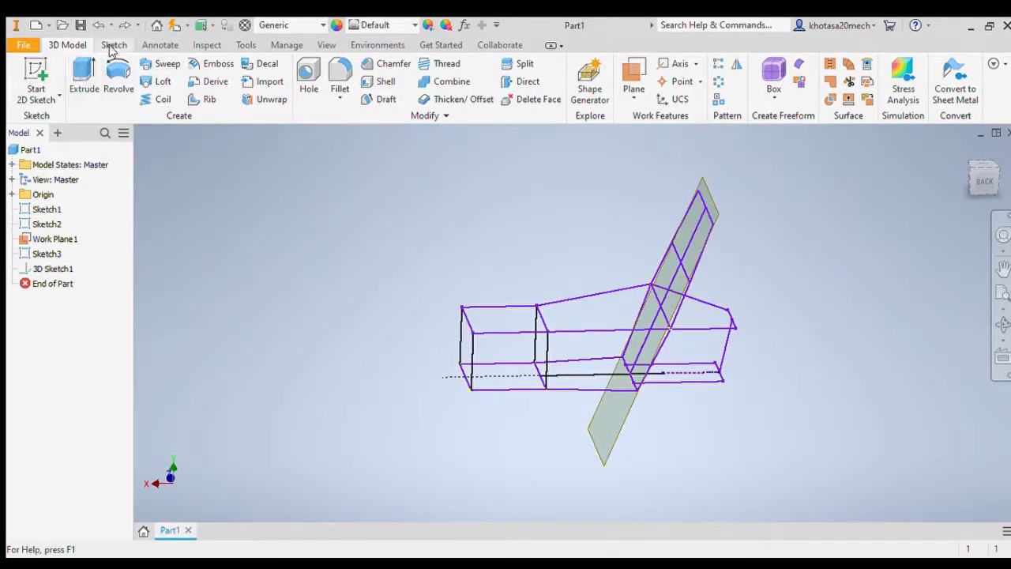
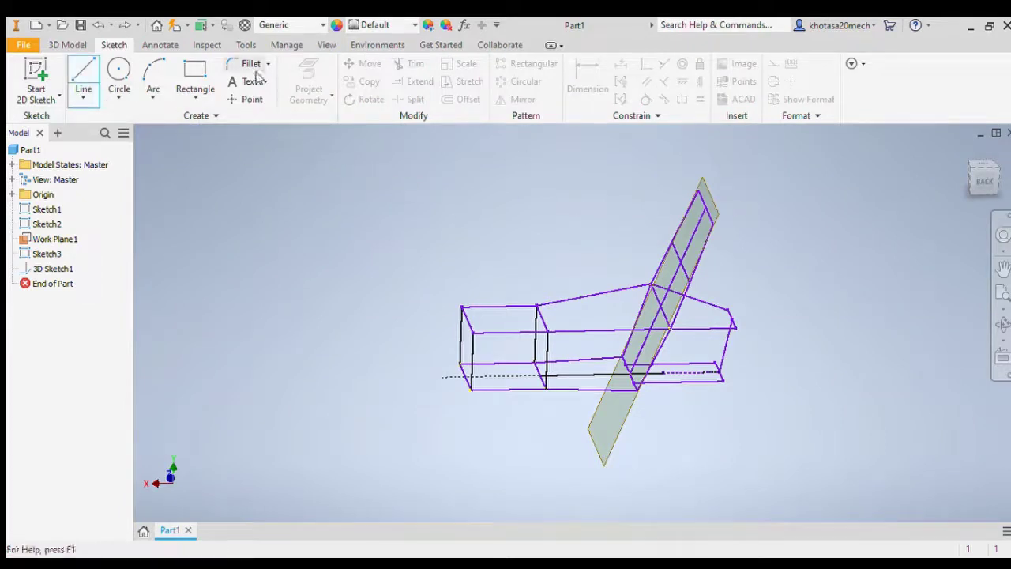
{"action": "left_click", "coordinate": [971, 186]}
{"action": "scroll", "coordinate": [632, 215], "scroll_direction": "up", "scroll_amount": 5}
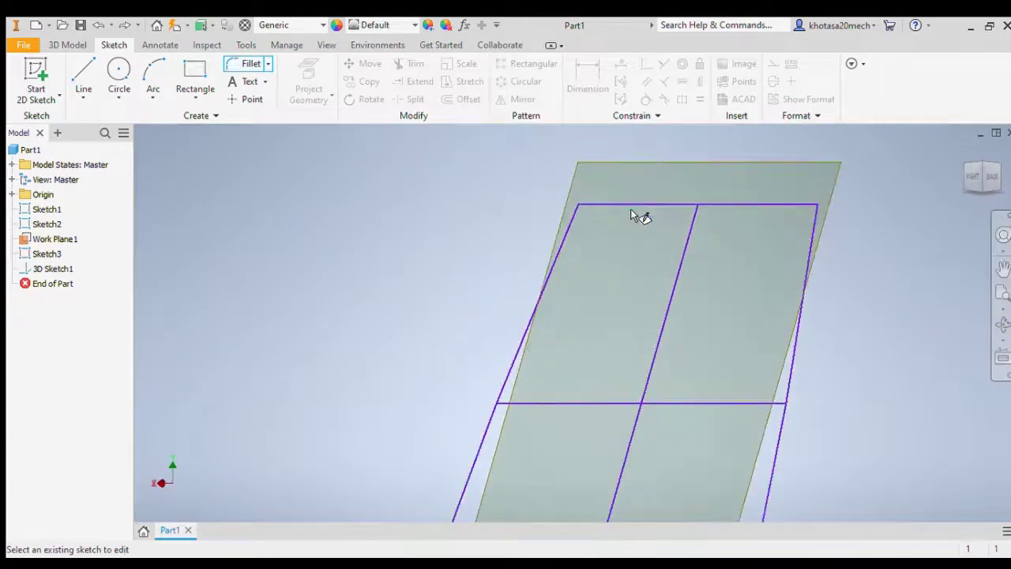
{"action": "scroll", "coordinate": [608, 189], "scroll_direction": "up", "scroll_amount": 7}
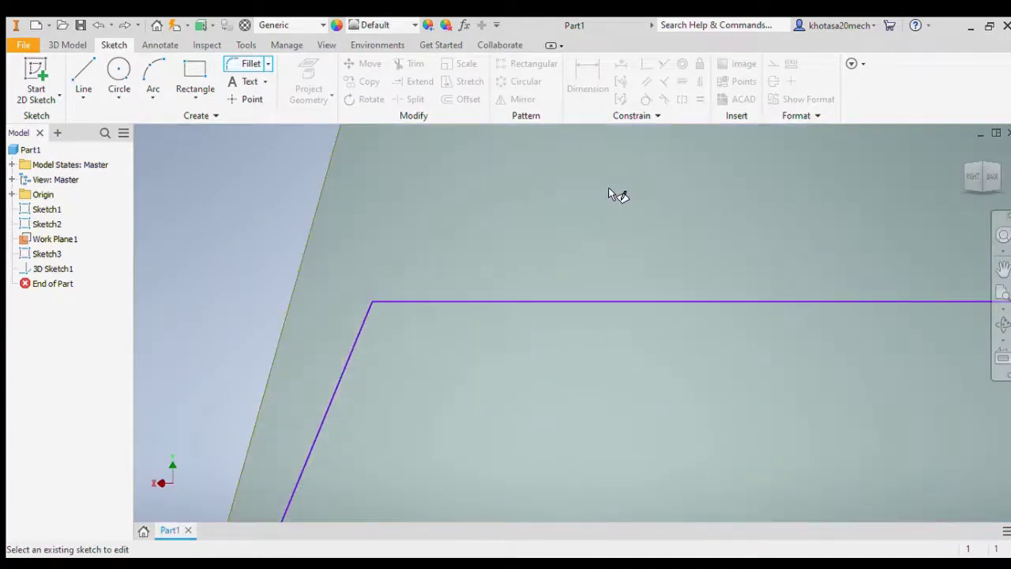
{"action": "left_click", "coordinate": [459, 306]}
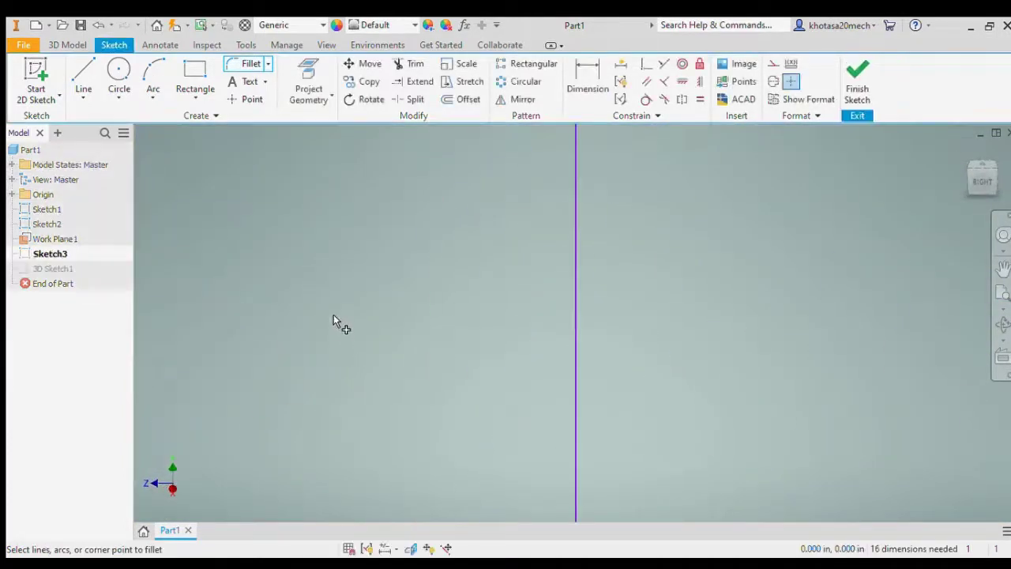
{"action": "key", "text": "Escape"}
{"action": "scroll", "coordinate": [331, 314], "scroll_direction": "down", "scroll_amount": 6}
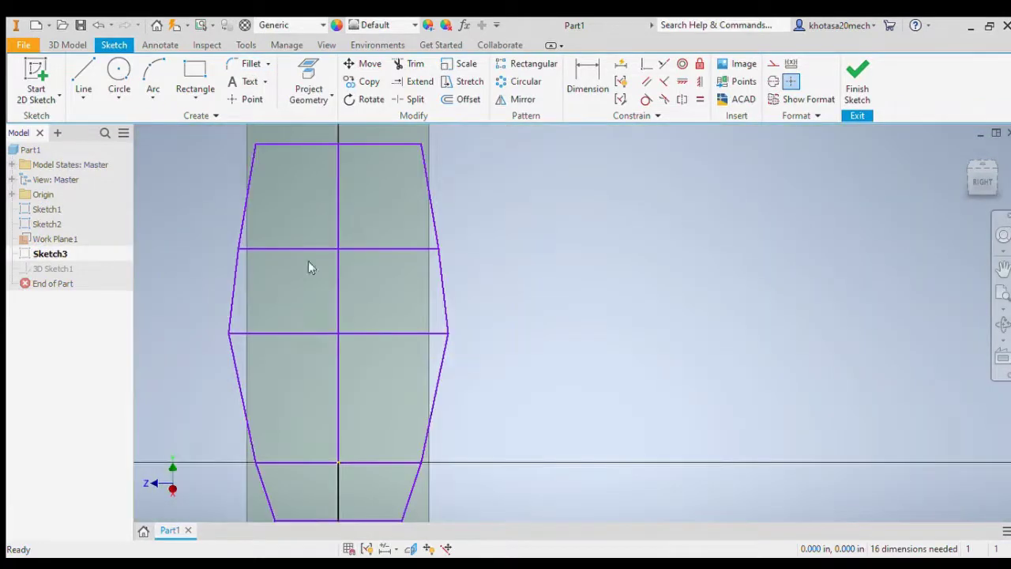
Fillet the two upper corners of the tilted frame outline where the top line meets the side lines
{"action": "left_click", "coordinate": [249, 180]}
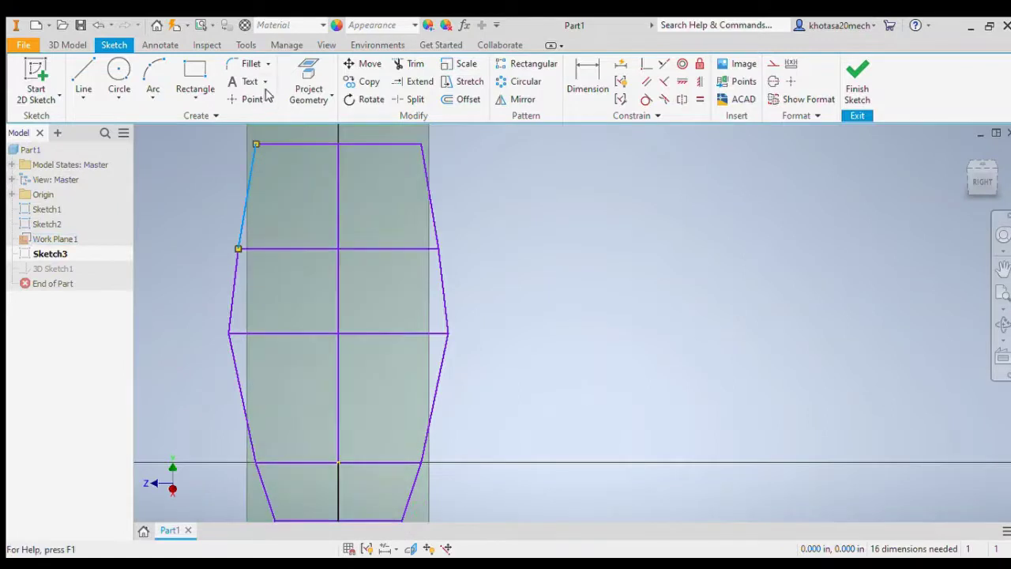
{"action": "left_click", "coordinate": [246, 63]}
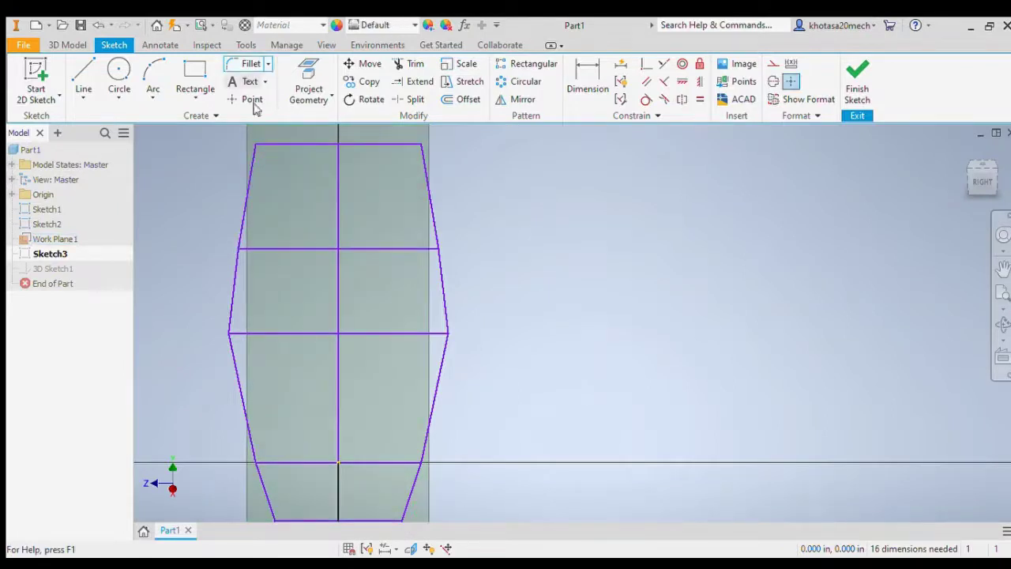
{"action": "left_click", "coordinate": [268, 145]}
{"action": "left_click", "coordinate": [248, 162]}
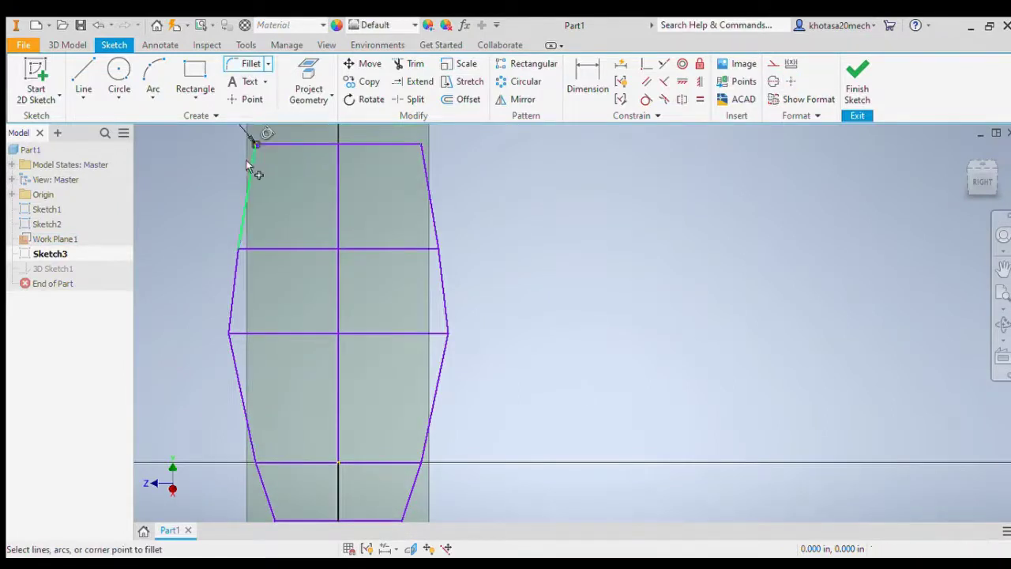
{"action": "left_click", "coordinate": [390, 143]}
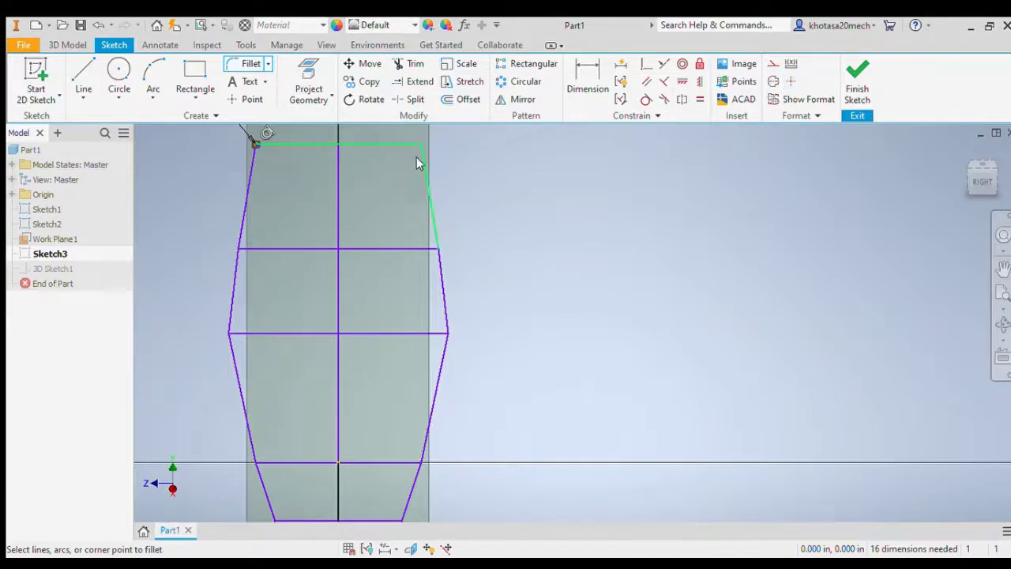
{"action": "left_click", "coordinate": [421, 162]}
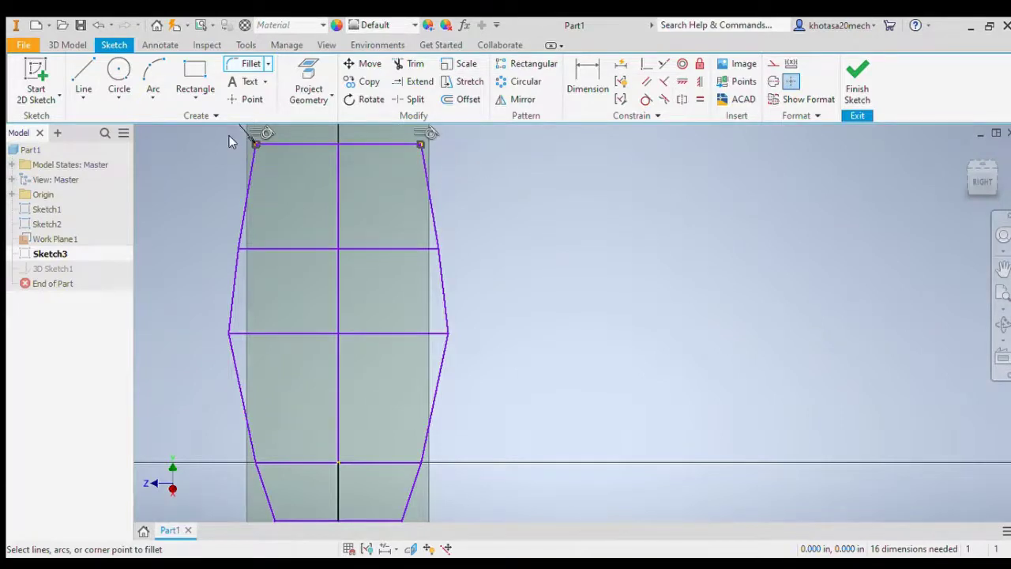
{"action": "key", "text": "Escape"}
{"action": "scroll", "coordinate": [241, 143], "scroll_direction": "down", "scroll_amount": 4}
{"action": "scroll", "coordinate": [377, 151], "scroll_direction": "down", "scroll_amount": 5}
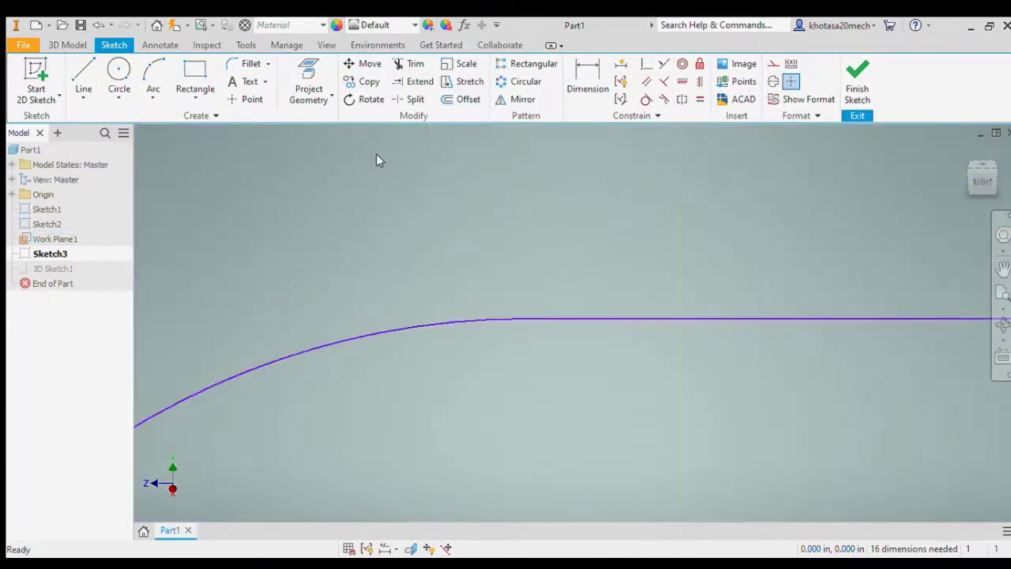
{"action": "scroll", "coordinate": [376, 153], "scroll_direction": "down", "scroll_amount": 8}
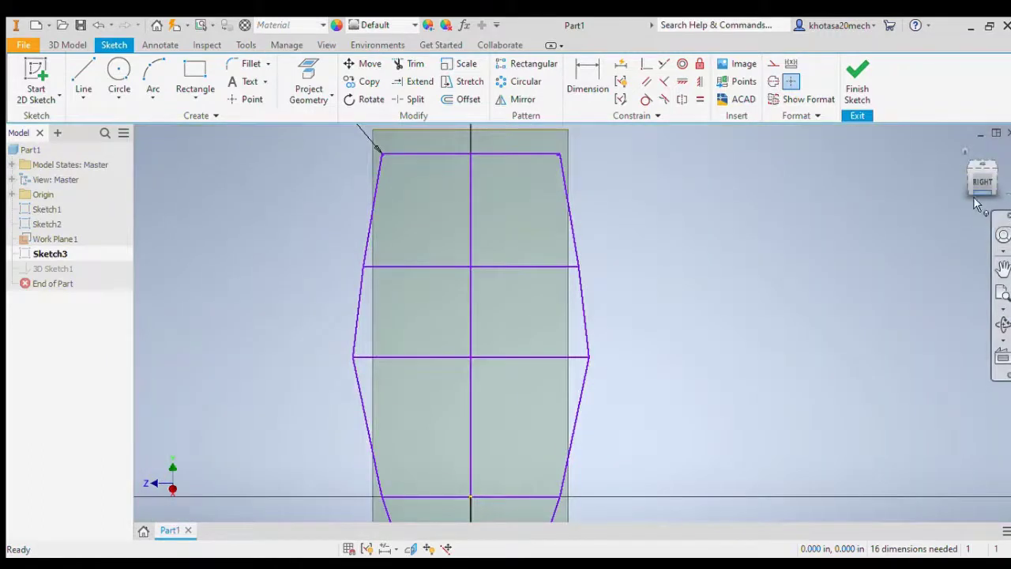
Finish editing the tilted frame's sketch
{"action": "left_click_drag", "start_coordinate": [980, 184], "coordinate": [912, 185]}
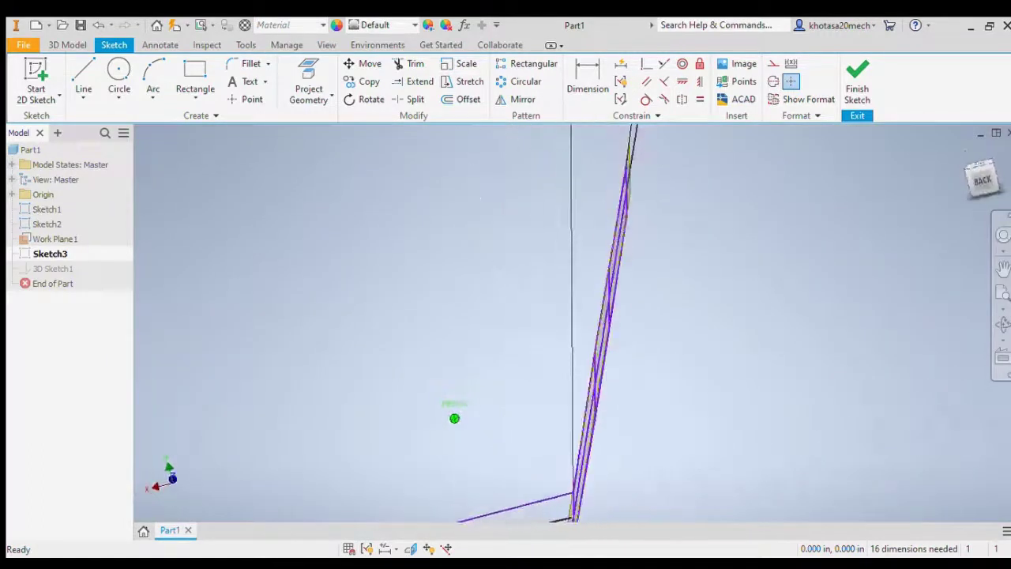
{"action": "scroll", "coordinate": [897, 264], "scroll_direction": "down", "scroll_amount": 8}
{"action": "scroll", "coordinate": [892, 266], "scroll_direction": "up", "scroll_amount": 5}
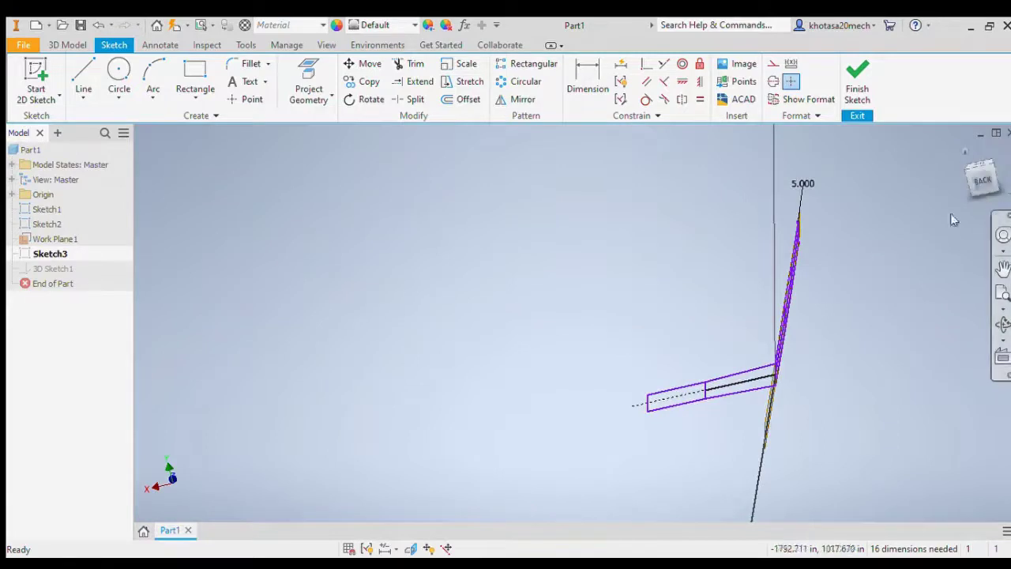
{"action": "left_click", "coordinate": [856, 83]}
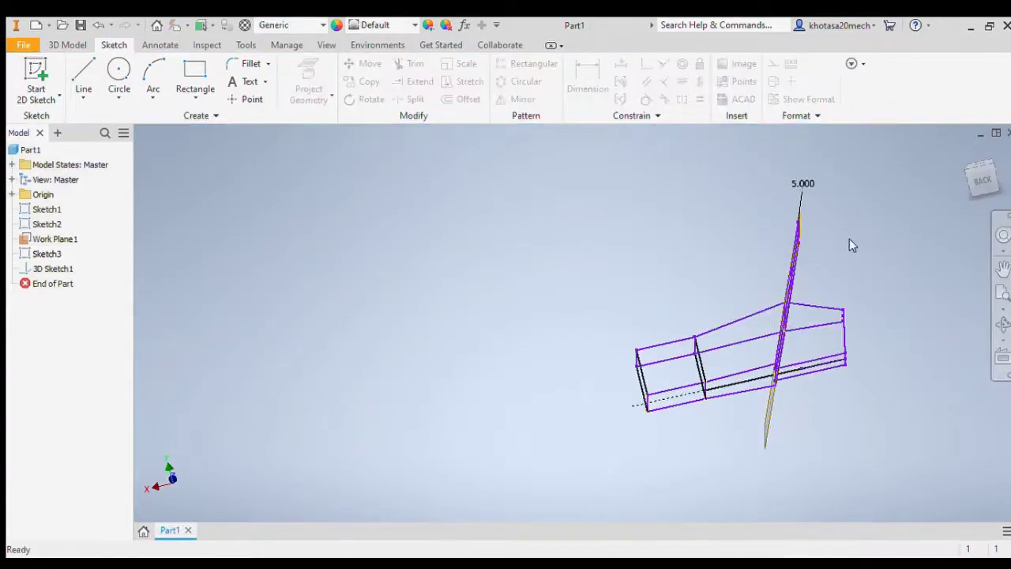
Examine the wireframe and the tilted frame's filleted upper corners at an angle and from the back
{"action": "left_click_drag", "start_coordinate": [982, 188], "coordinate": [1009, 203]}
{"action": "scroll", "coordinate": [794, 252], "scroll_direction": "up", "scroll_amount": 3}
{"action": "scroll", "coordinate": [880, 244], "scroll_direction": "up", "scroll_amount": 8}
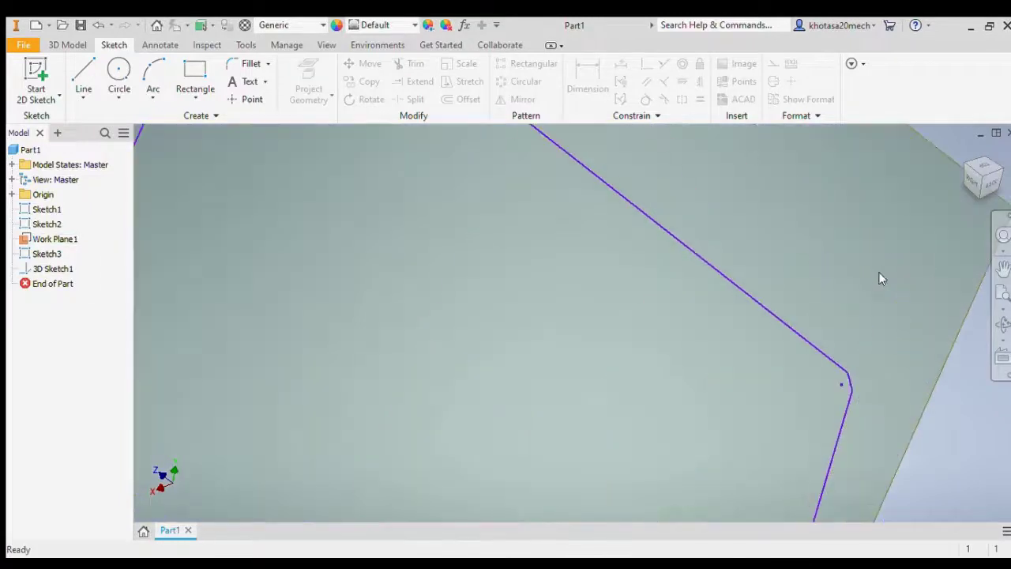
{"action": "scroll", "coordinate": [881, 314], "scroll_direction": "down", "scroll_amount": 10}
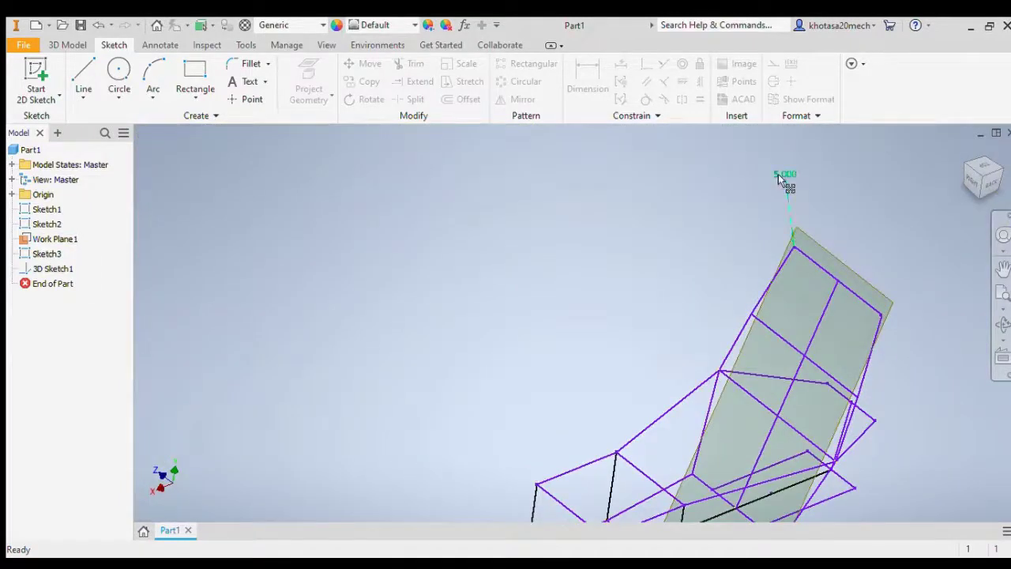
{"action": "left_click", "coordinate": [784, 175]}
{"action": "scroll", "coordinate": [906, 313], "scroll_direction": "up", "scroll_amount": 5}
{"action": "scroll", "coordinate": [905, 311], "scroll_direction": "up", "scroll_amount": 3}
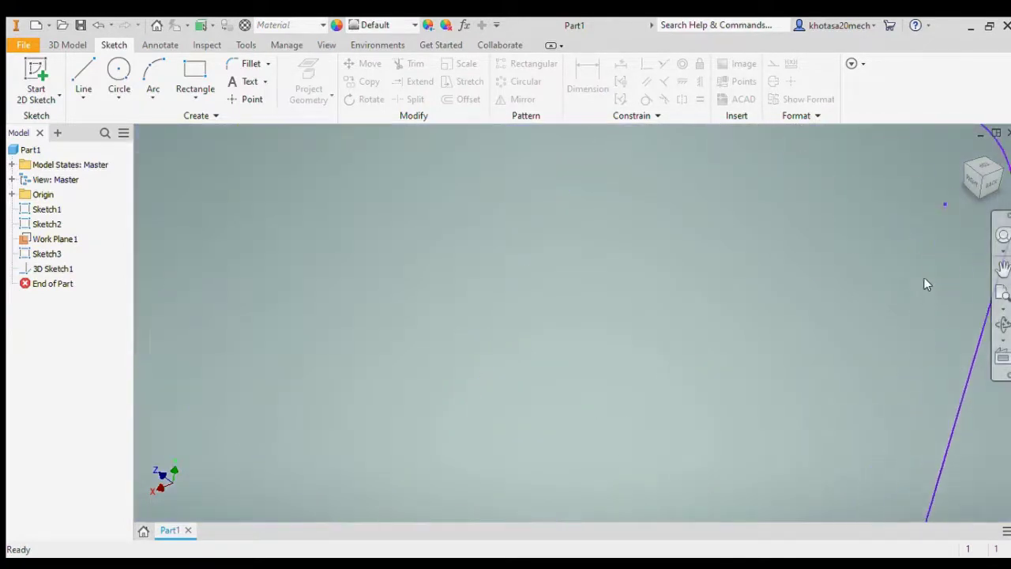
{"action": "scroll", "coordinate": [925, 284], "scroll_direction": "down", "scroll_amount": 10}
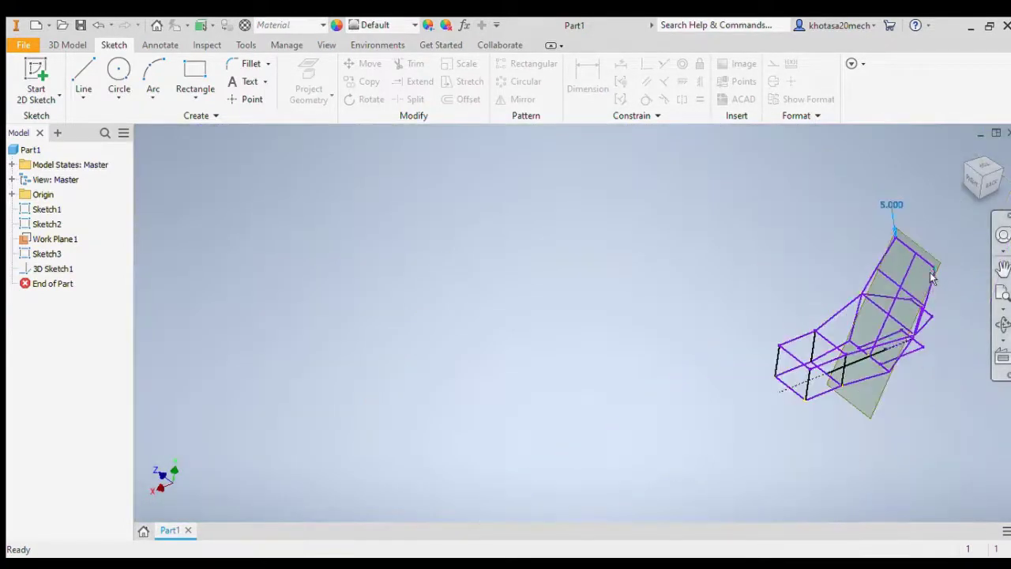
{"action": "left_click", "coordinate": [991, 182]}
{"action": "scroll", "coordinate": [892, 225], "scroll_direction": "down", "scroll_amount": 5}
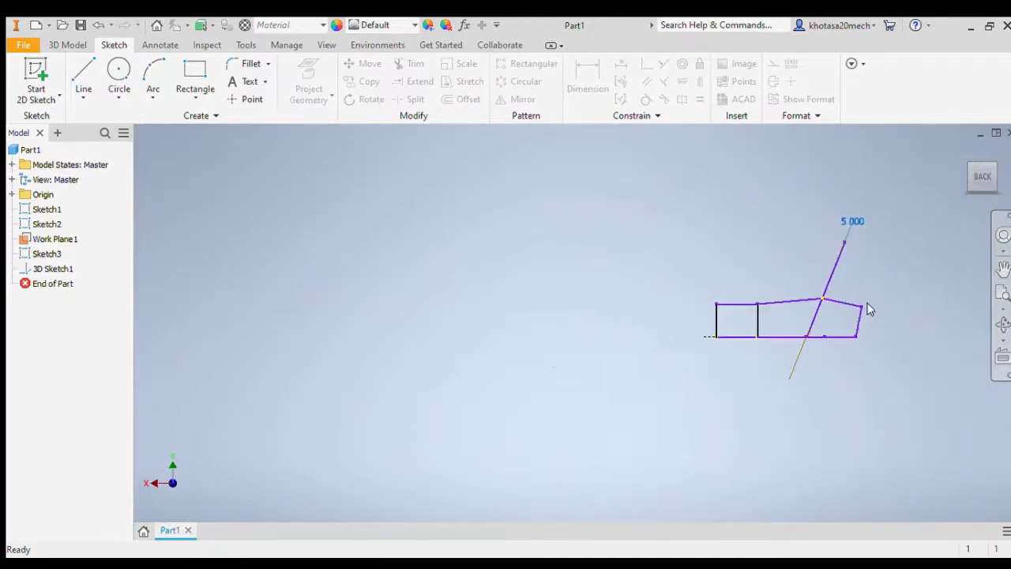
{"action": "scroll", "coordinate": [864, 297], "scroll_direction": "up", "scroll_amount": 3}
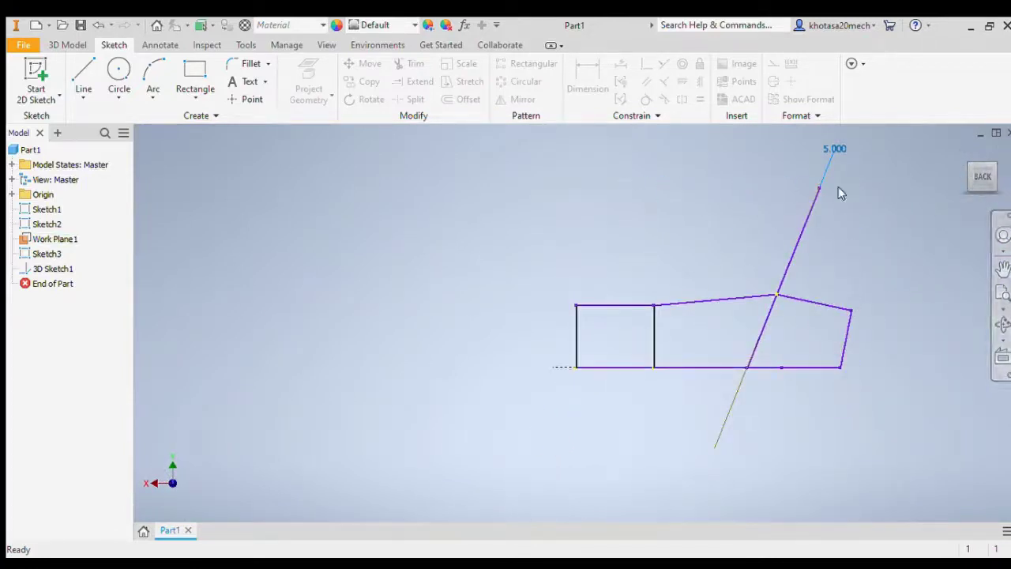
{"action": "left_click", "coordinate": [979, 176]}
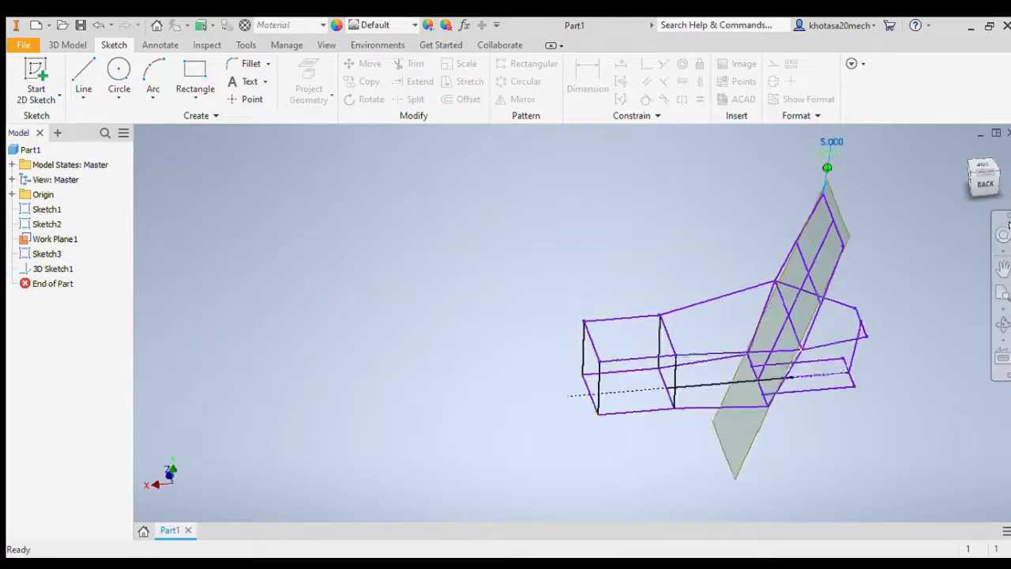
Start a new 3D sketch for the lines that extend from the tilted frame's upper corners
{"action": "left_click", "coordinate": [80, 74]}
{"action": "scroll", "coordinate": [857, 197], "scroll_direction": "down", "scroll_amount": 3}
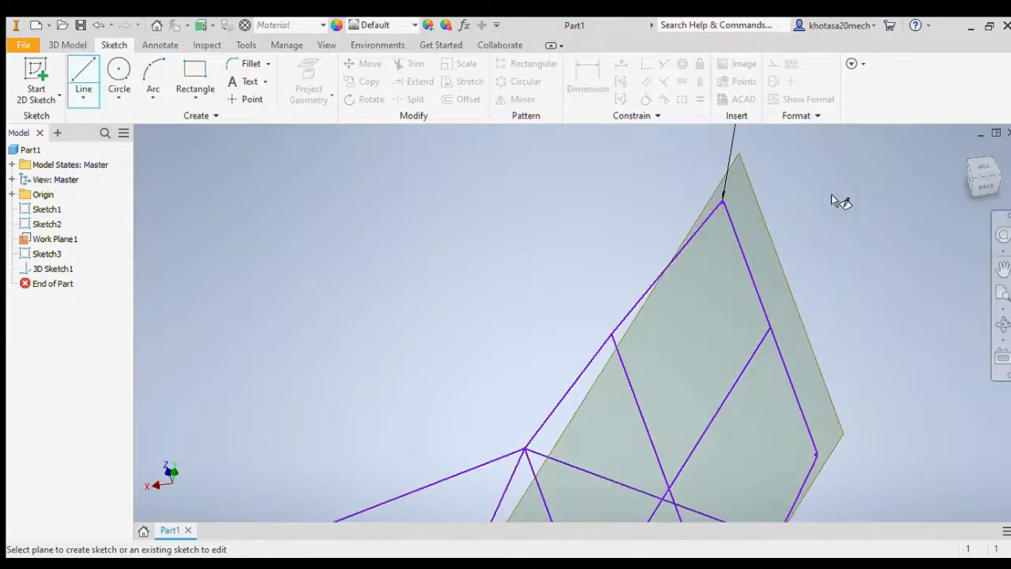
{"action": "scroll", "coordinate": [750, 207], "scroll_direction": "down", "scroll_amount": 2}
{"action": "scroll", "coordinate": [616, 216], "scroll_direction": "down", "scroll_amount": 2}
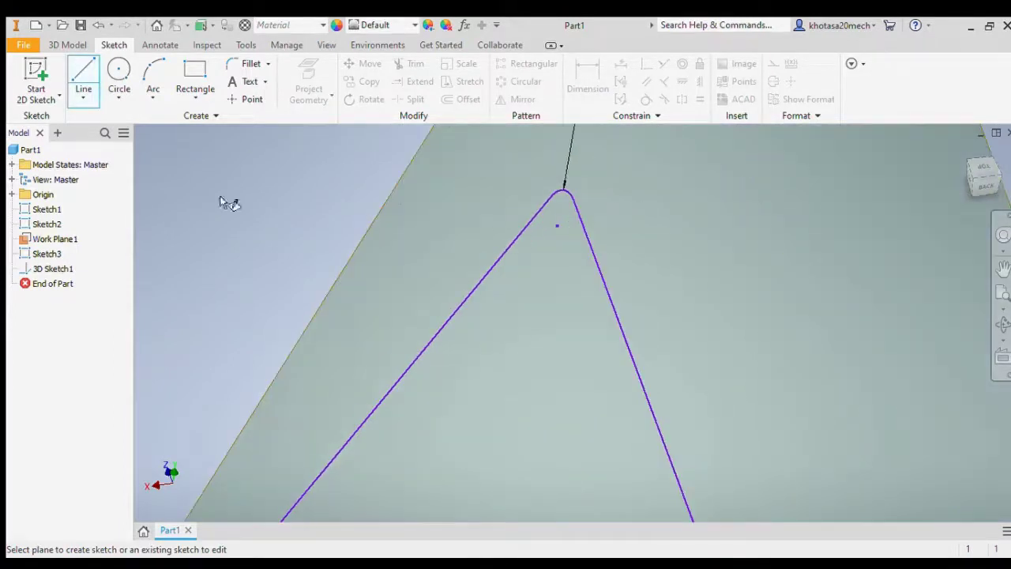
{"action": "left_click", "coordinate": [60, 44]}
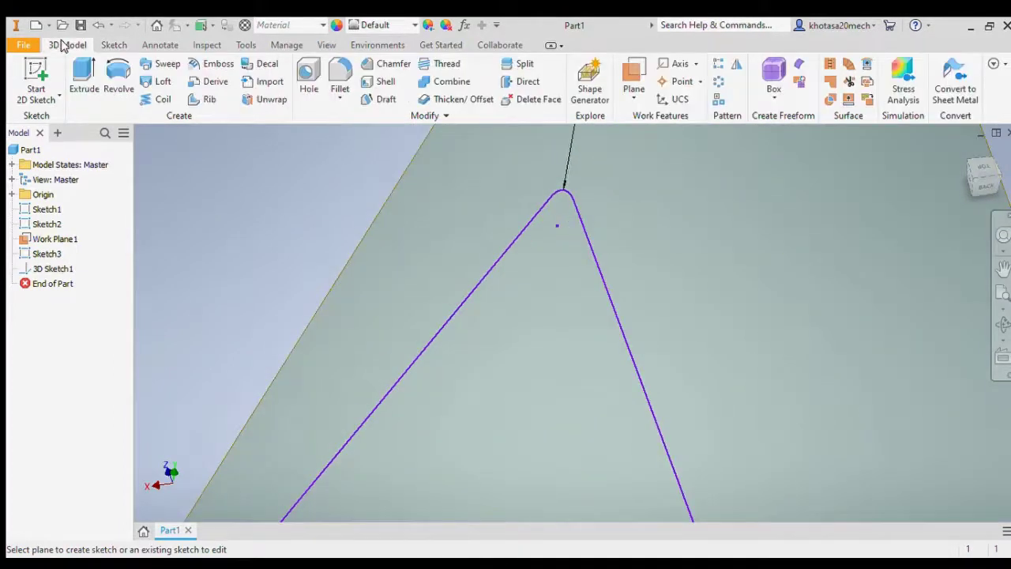
{"action": "left_click", "coordinate": [59, 148]}
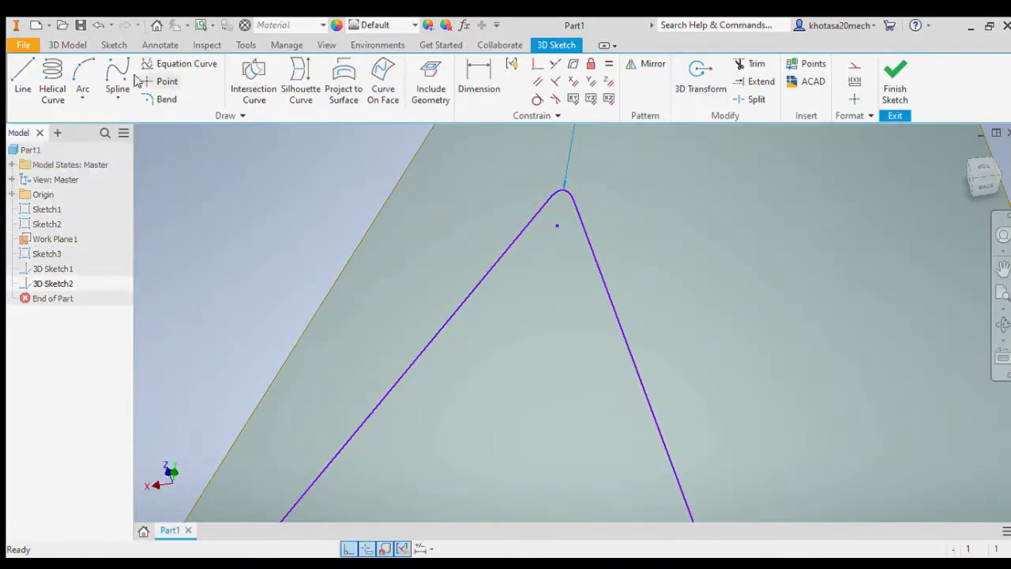
Draw a 950 in line along the X axis from the positive-Z upper fillet's end on the top line, and delete its length dimension
{"action": "left_click", "coordinate": [31, 84]}
{"action": "left_click", "coordinate": [23, 79]}
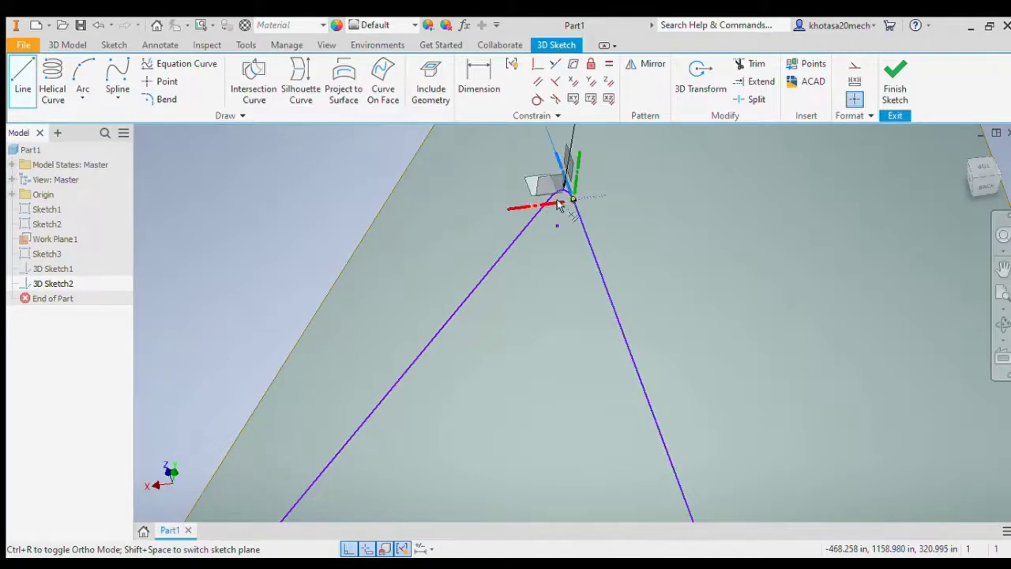
{"action": "left_click", "coordinate": [558, 201]}
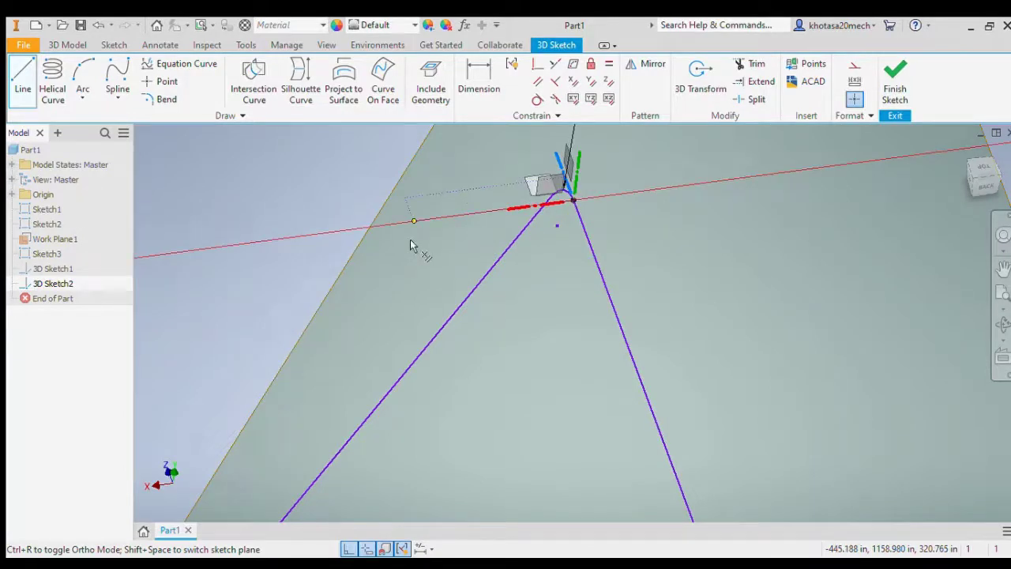
{"action": "left_click", "coordinate": [411, 243]}
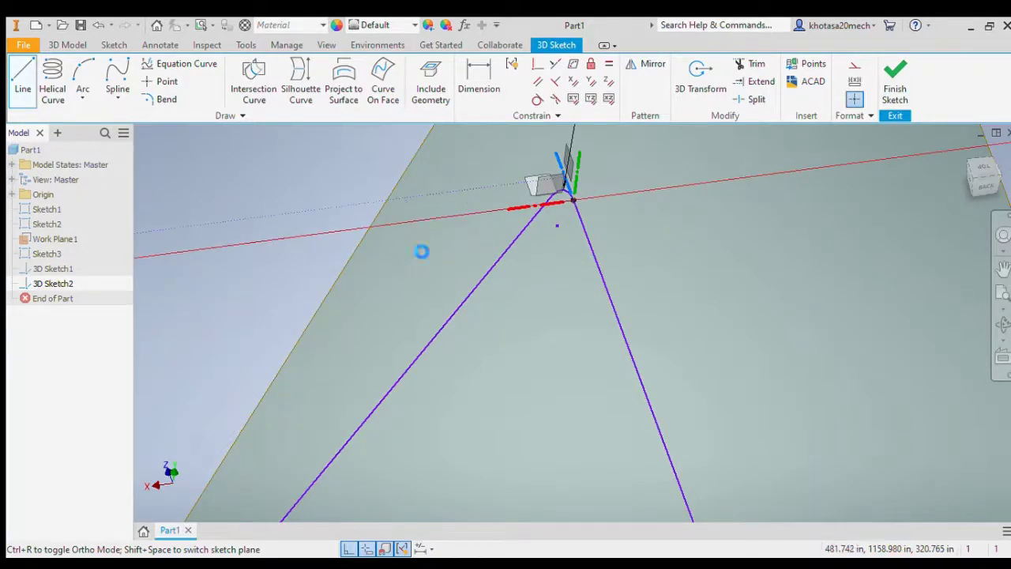
{"action": "key", "text": "Escape"}
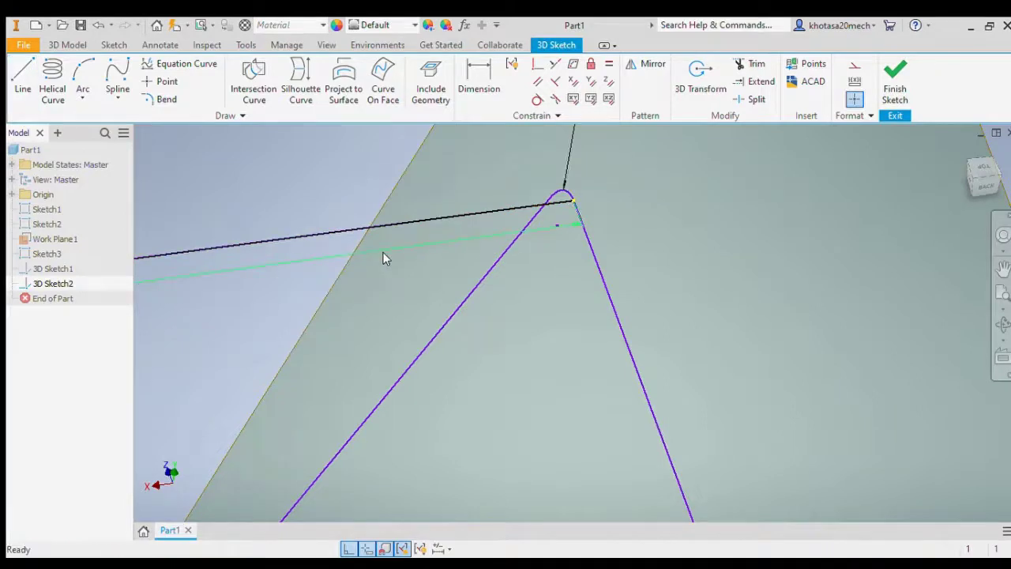
Draw a matching 950 in line along the X axis from the fillet end at the tilted frame's opposite (negative-Z) upper corner
{"action": "scroll", "coordinate": [383, 253], "scroll_direction": "up", "scroll_amount": 8}
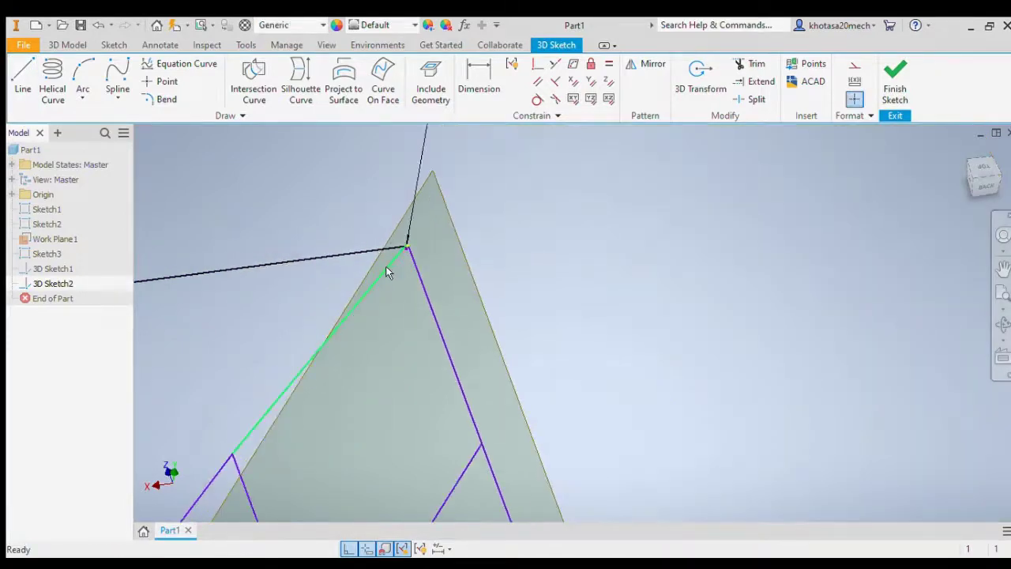
{"action": "scroll", "coordinate": [397, 339], "scroll_direction": "down", "scroll_amount": 3}
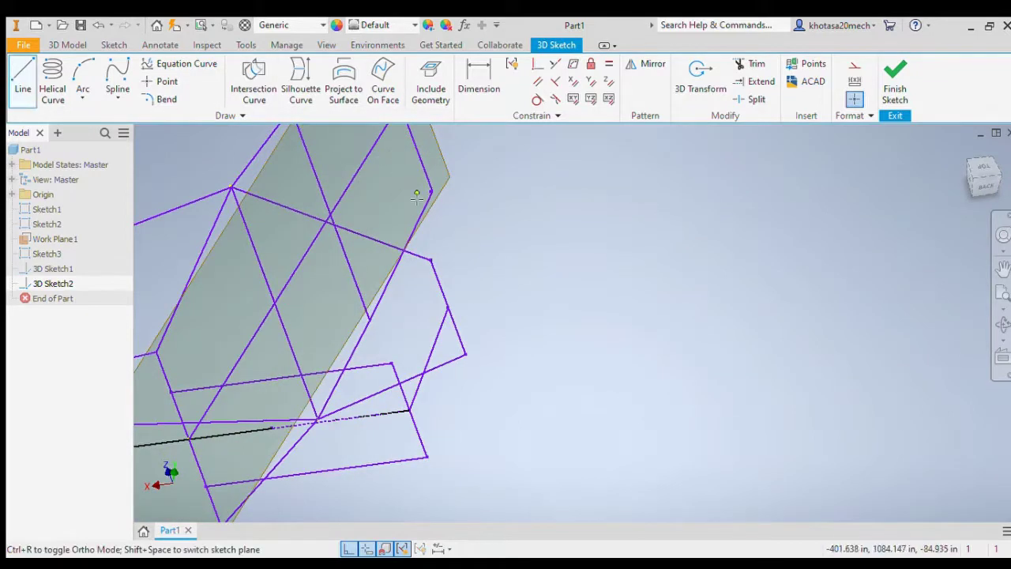
{"action": "scroll", "coordinate": [416, 193], "scroll_direction": "down", "scroll_amount": 7}
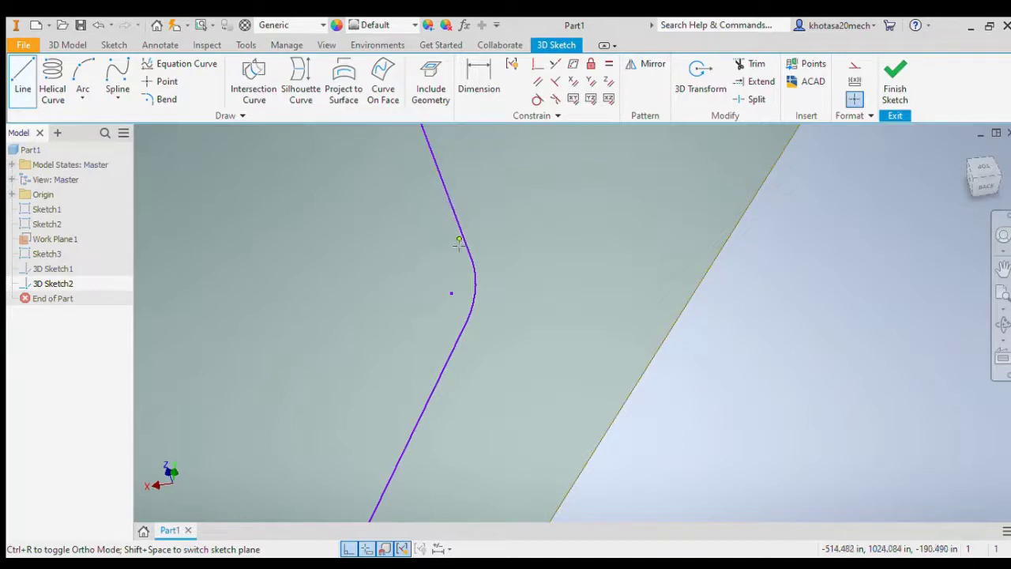
{"action": "left_click", "coordinate": [473, 261]}
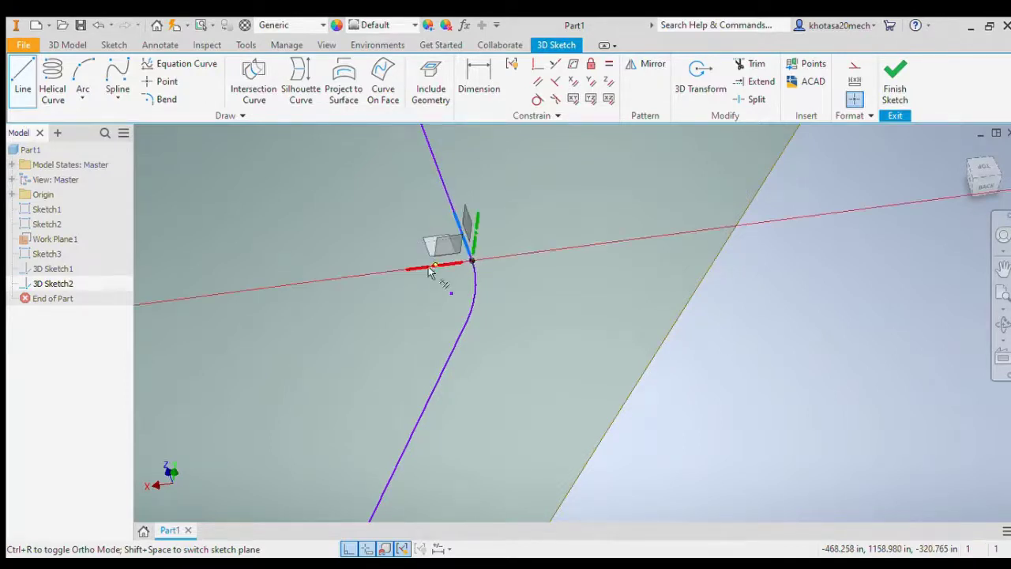
{"action": "left_click", "coordinate": [379, 274]}
{"action": "key", "text": "Escape"}
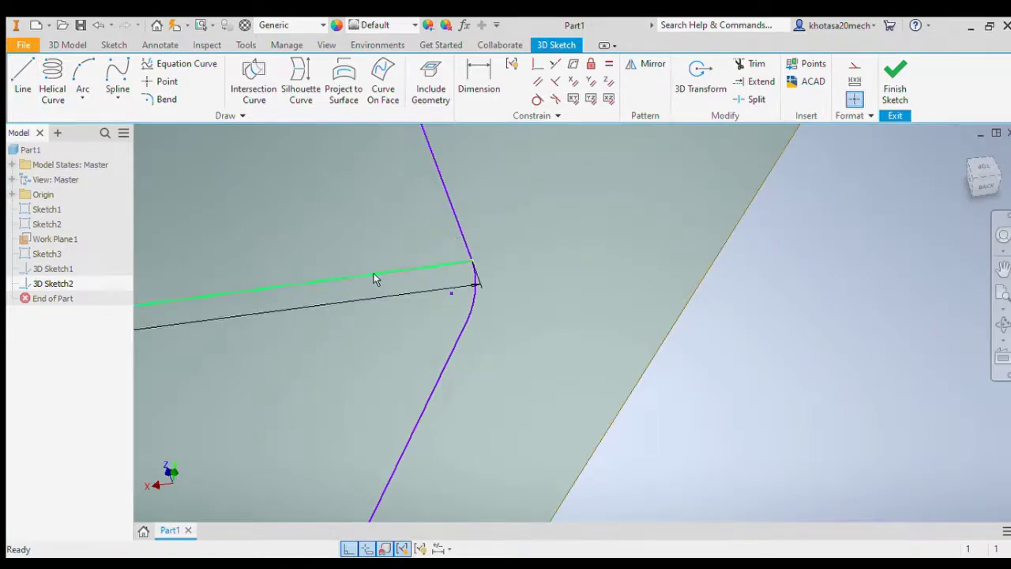
Delete the 950 length dimension of the line at the negative-Z upper corner
{"action": "scroll", "coordinate": [366, 273], "scroll_direction": "down", "scroll_amount": 8}
{"action": "scroll", "coordinate": [264, 280], "scroll_direction": "up", "scroll_amount": 8}
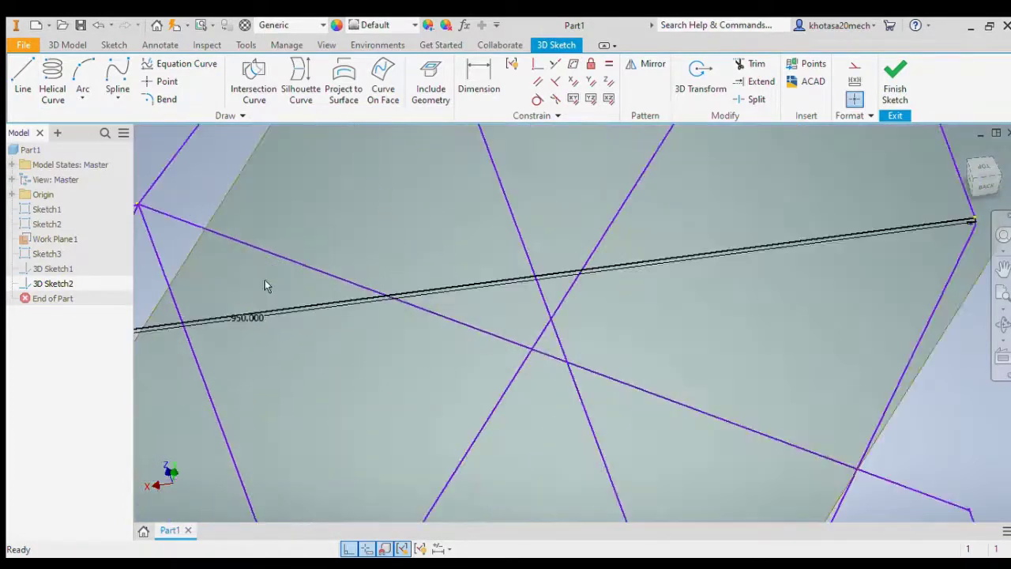
{"action": "left_click", "coordinate": [249, 320]}
{"action": "left_click_drag", "start_coordinate": [251, 325], "coordinate": [250, 332]}
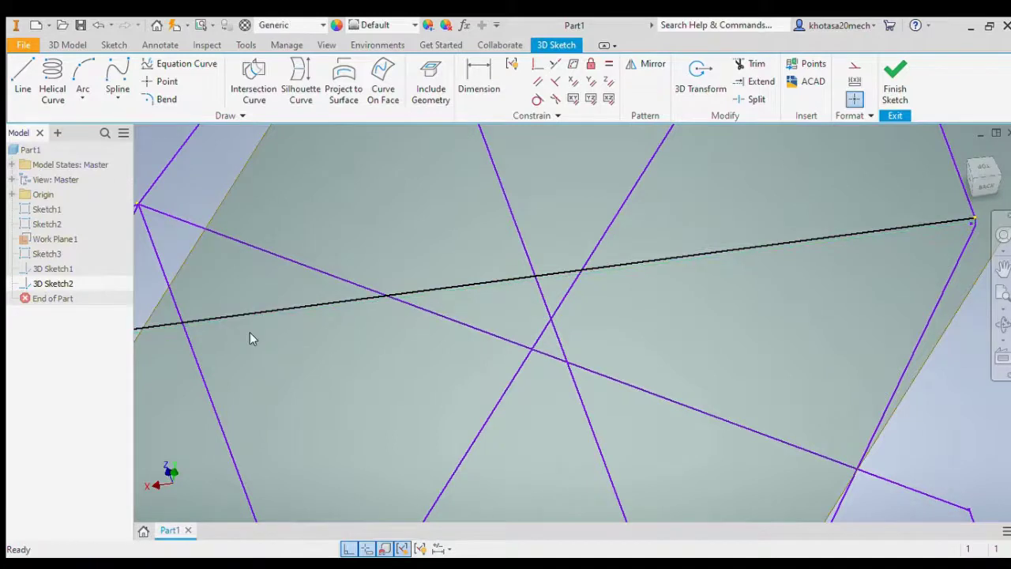
{"action": "scroll", "coordinate": [249, 332], "scroll_direction": "down", "scroll_amount": 6}
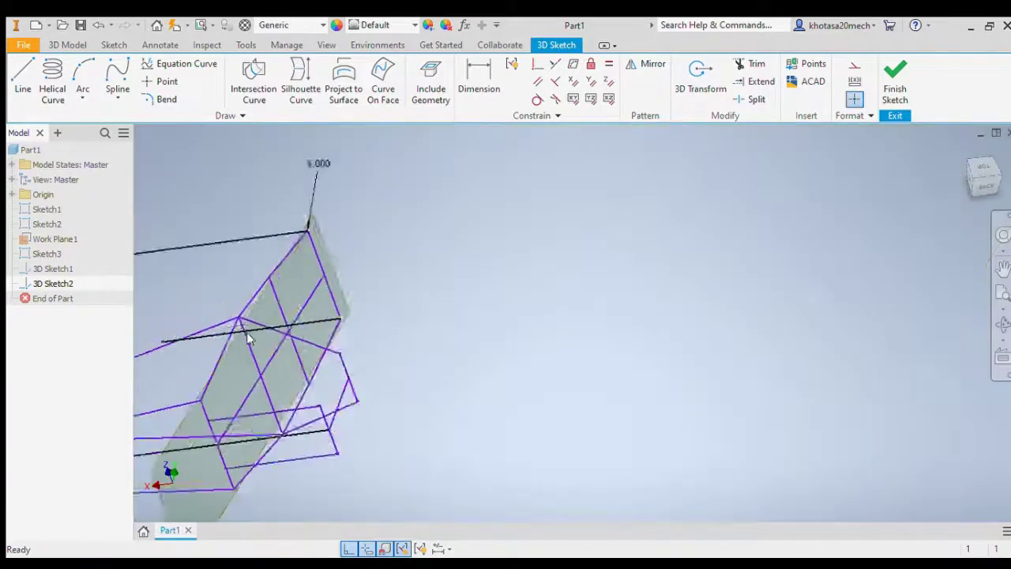
Connect the free end of the negative-Z roof line to the upper corner of the middle upright frame on the same side
{"action": "left_click", "coordinate": [984, 190]}
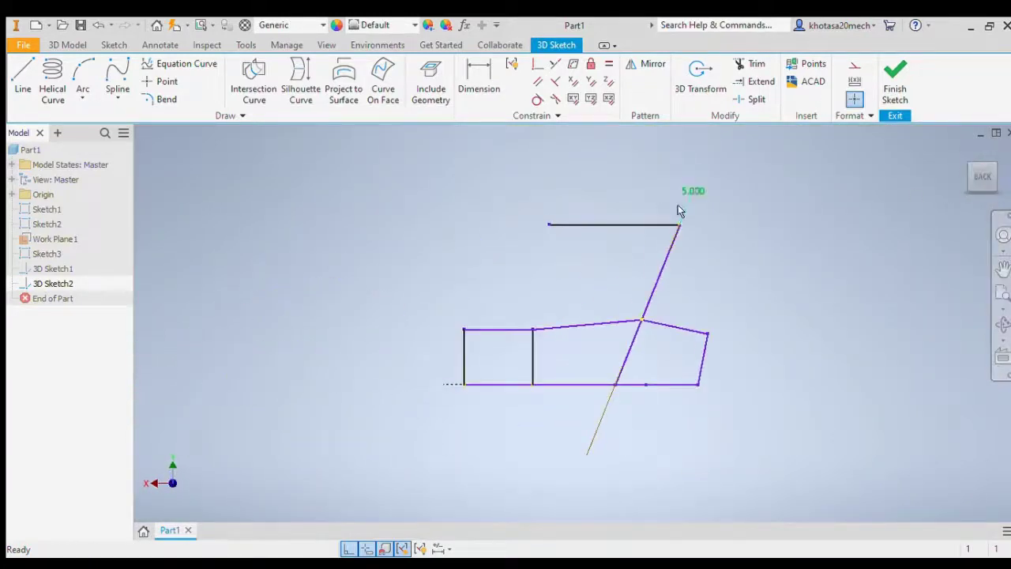
{"action": "left_click", "coordinate": [23, 79]}
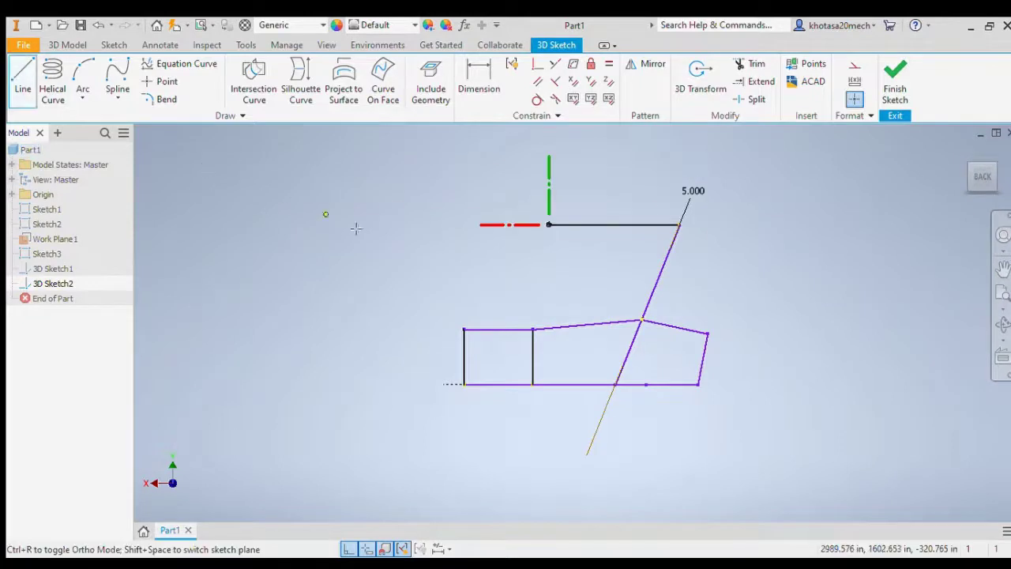
{"action": "left_click", "coordinate": [549, 225]}
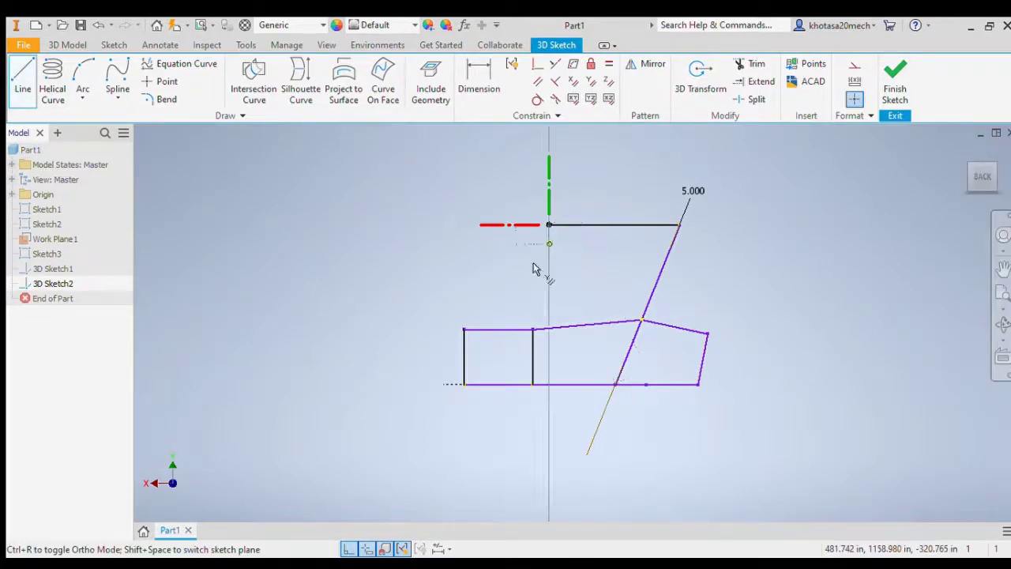
{"action": "left_click", "coordinate": [533, 329]}
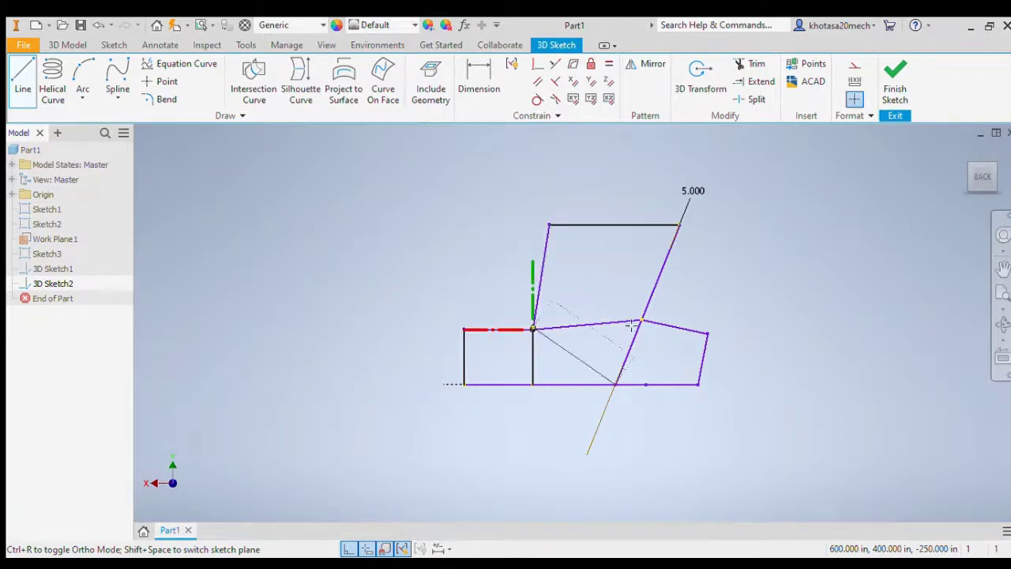
{"action": "left_click", "coordinate": [979, 182]}
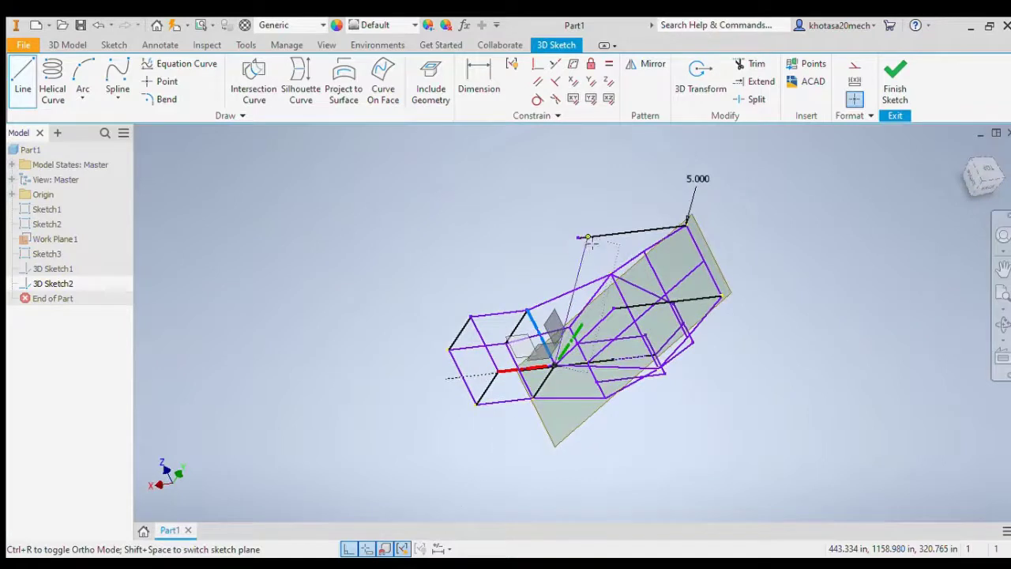
{"action": "key", "text": "Escape"}
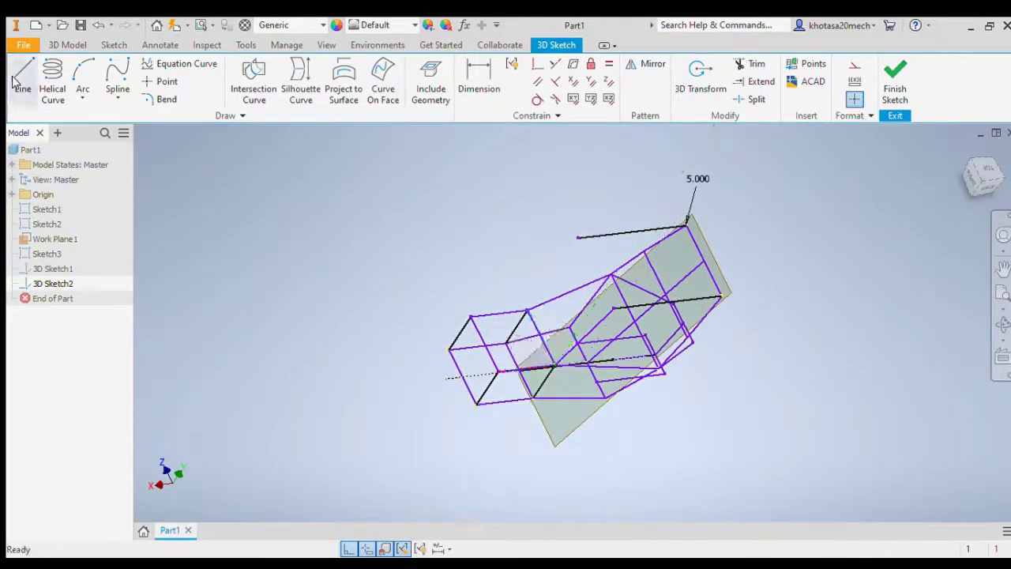
Draw a line from the free end of the positive-Z roof line to the middle upright frame's upper corner on that side
{"action": "left_click", "coordinate": [15, 81]}
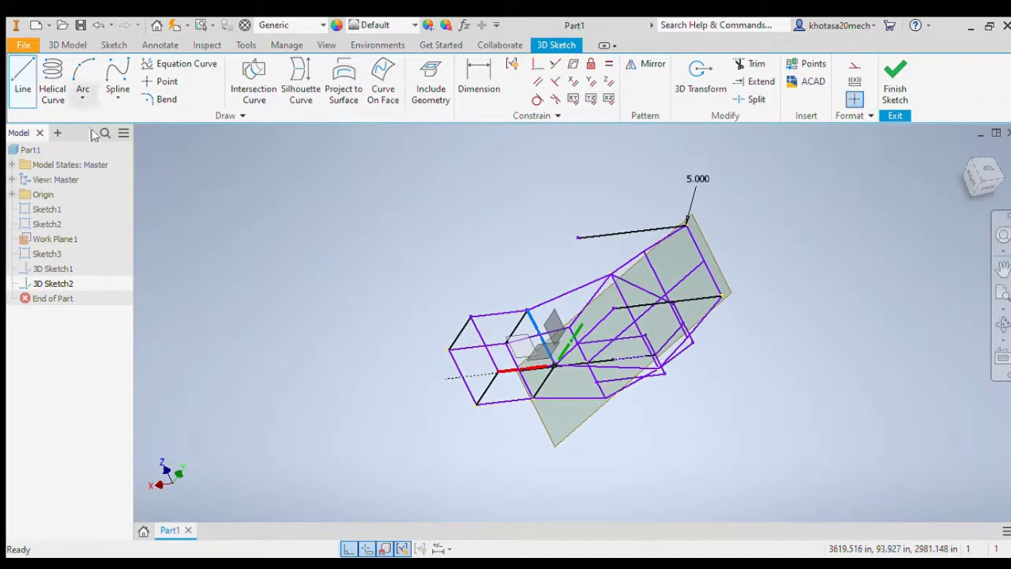
{"action": "left_click", "coordinate": [574, 246]}
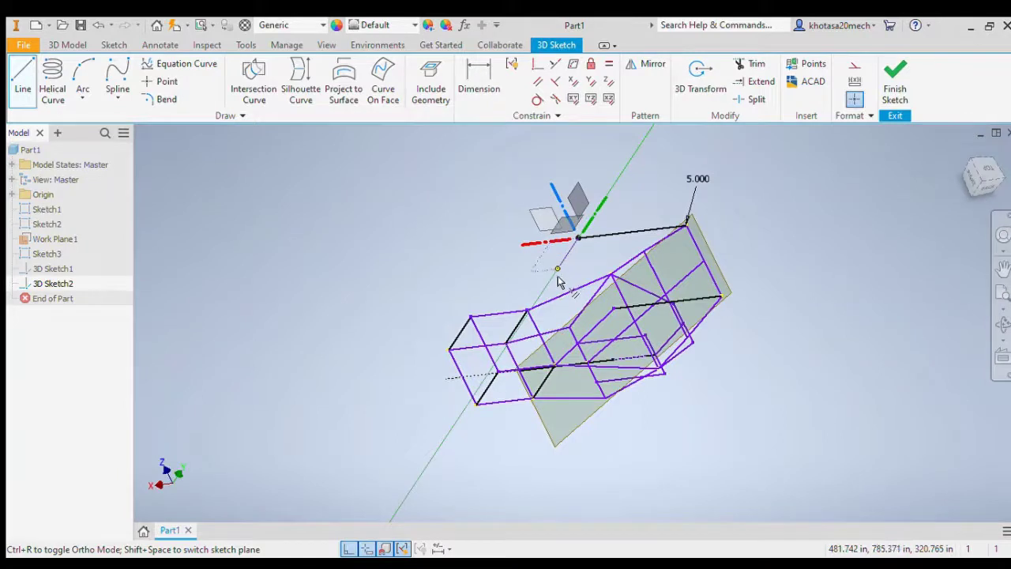
{"action": "left_click", "coordinate": [527, 310]}
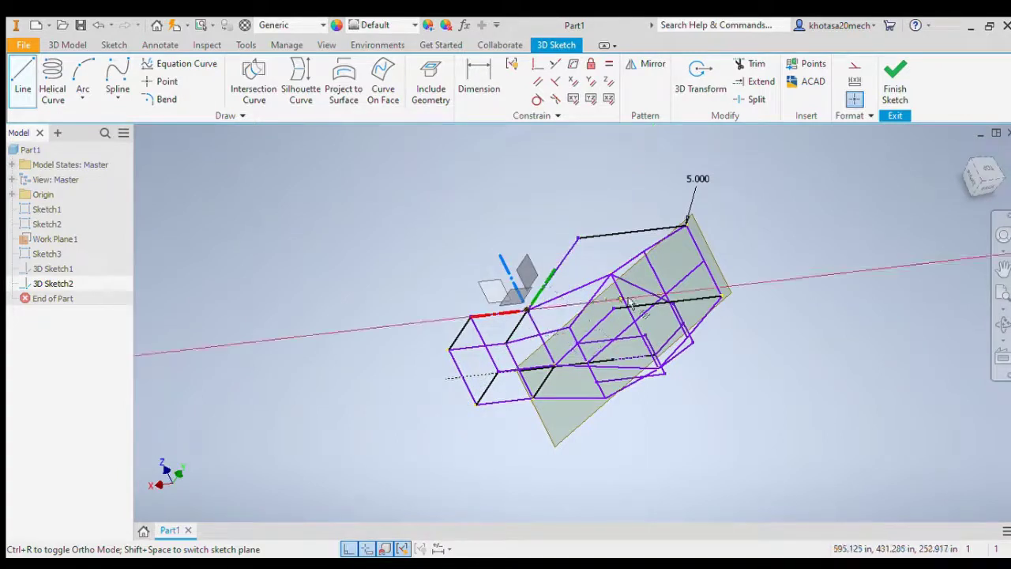
Add 5 in radius bends where both roof lines meet the sloping lines down to the middle upright frame
{"action": "left_click", "coordinate": [984, 190]}
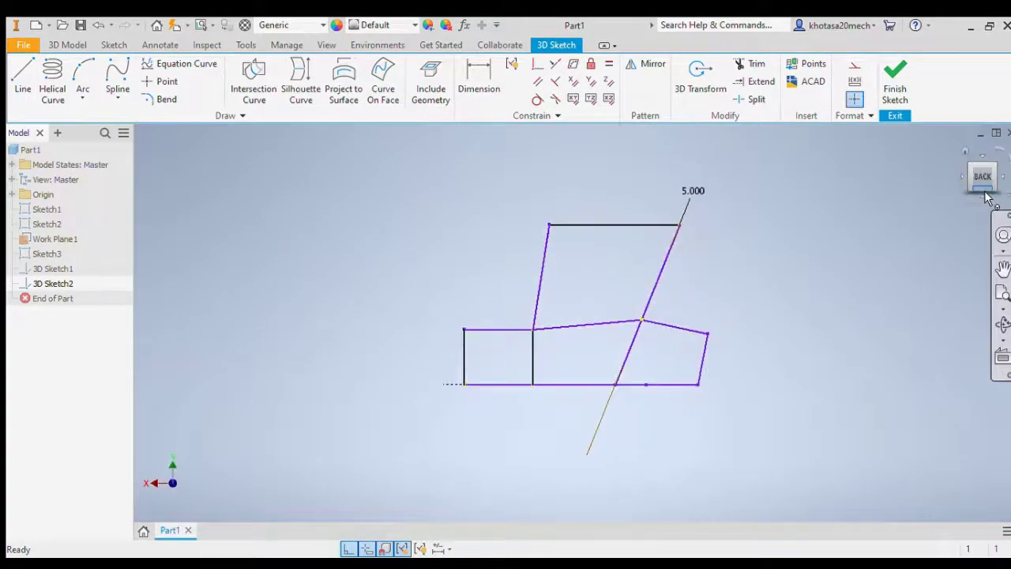
{"action": "left_click_drag", "start_coordinate": [978, 180], "coordinate": [975, 197]}
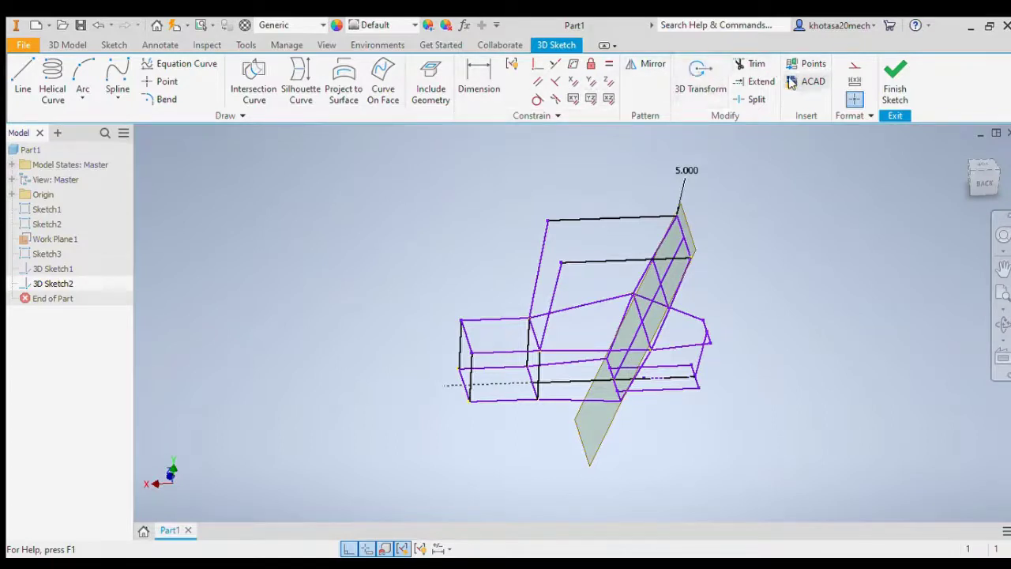
{"action": "left_click", "coordinate": [166, 101]}
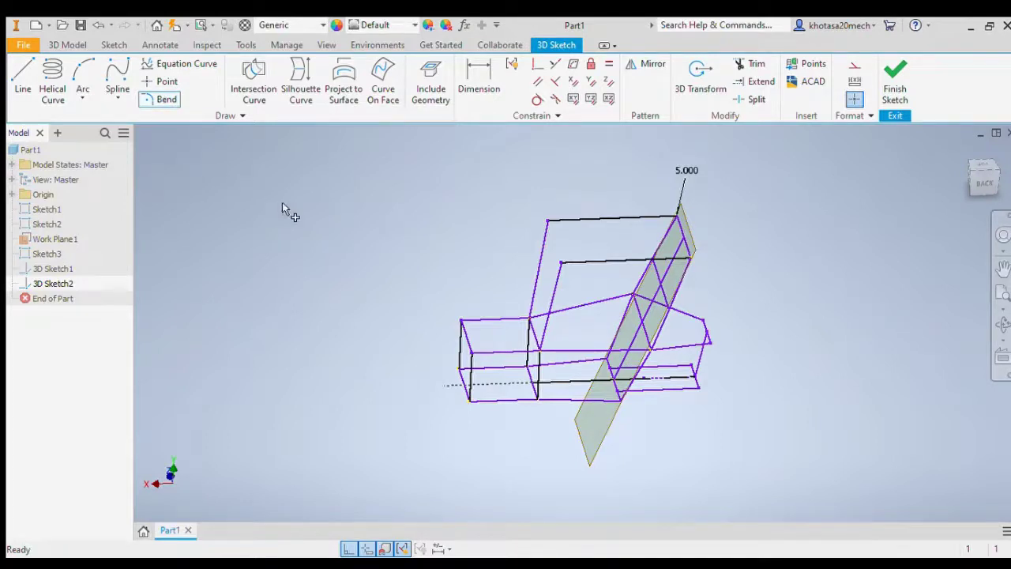
{"action": "left_click", "coordinate": [572, 228]}
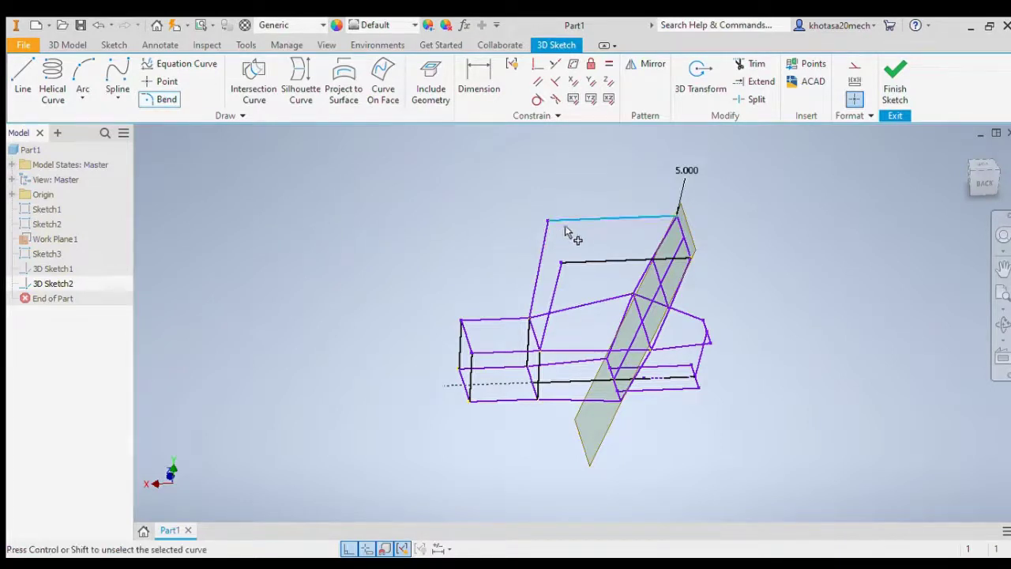
{"action": "left_click", "coordinate": [541, 258]}
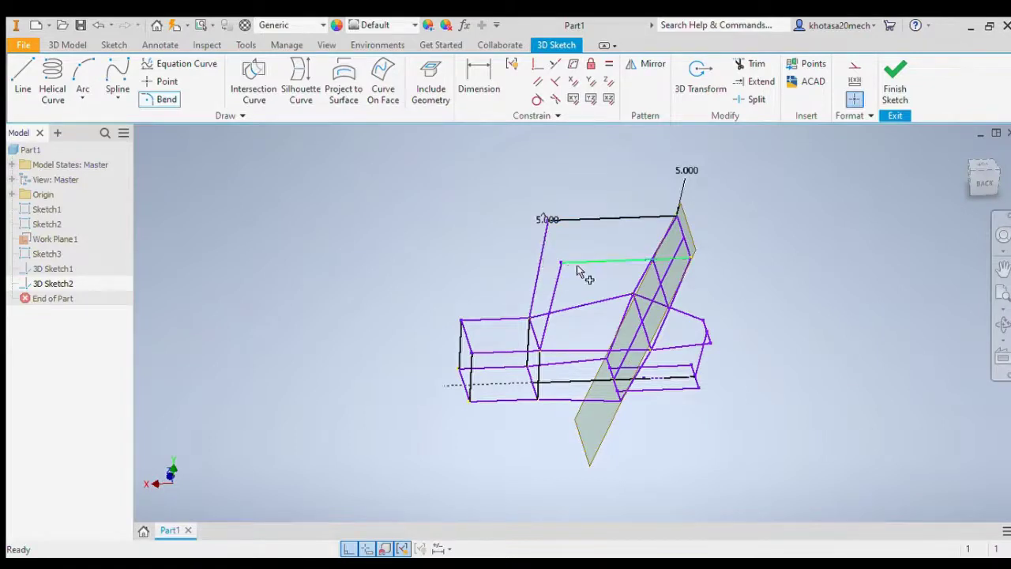
{"action": "left_click", "coordinate": [572, 263]}
{"action": "left_click", "coordinate": [551, 300]}
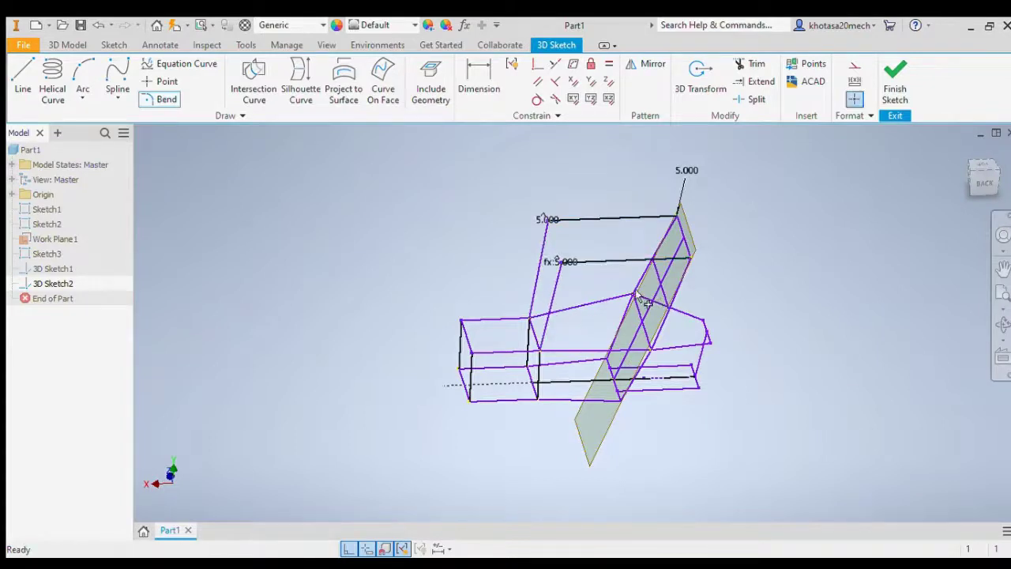
{"action": "key", "text": "Escape"}
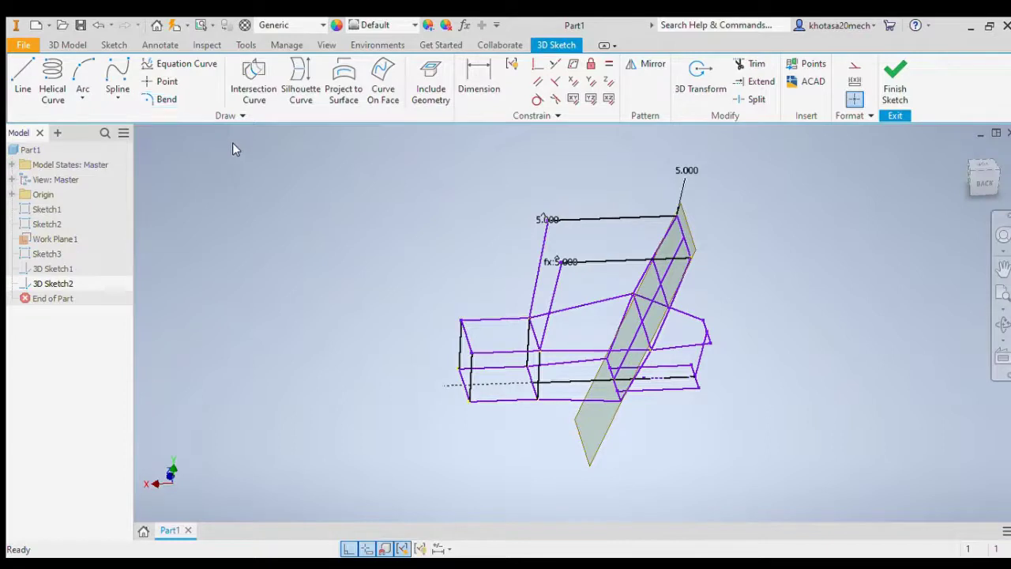
Try deleting the radius dimension of the bend at the positive-Z front roof corner, and undo the deletion
{"action": "scroll", "coordinate": [537, 224], "scroll_direction": "up", "scroll_amount": 5}
{"action": "scroll", "coordinate": [754, 301], "scroll_direction": "up", "scroll_amount": 5}
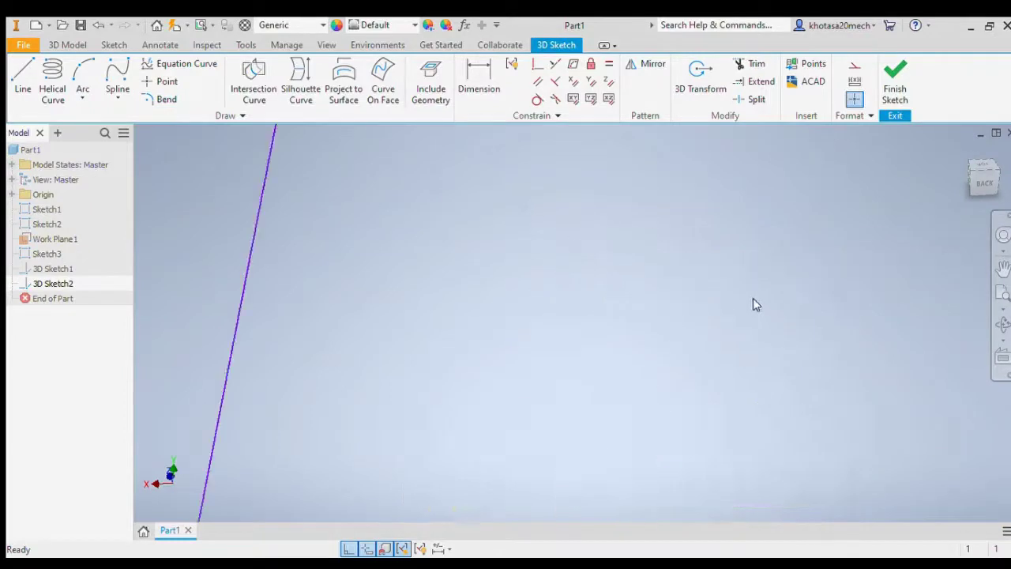
{"action": "scroll", "coordinate": [529, 222], "scroll_direction": "down", "scroll_amount": 5}
{"action": "scroll", "coordinate": [529, 203], "scroll_direction": "up", "scroll_amount": 3}
{"action": "scroll", "coordinate": [389, 217], "scroll_direction": "up", "scroll_amount": 2}
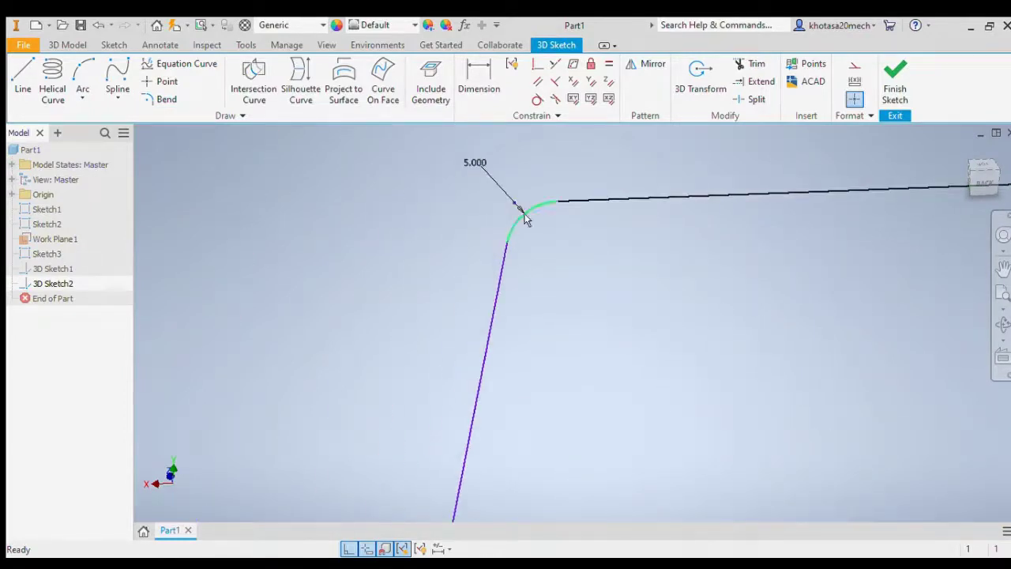
{"action": "left_click", "coordinate": [475, 162]}
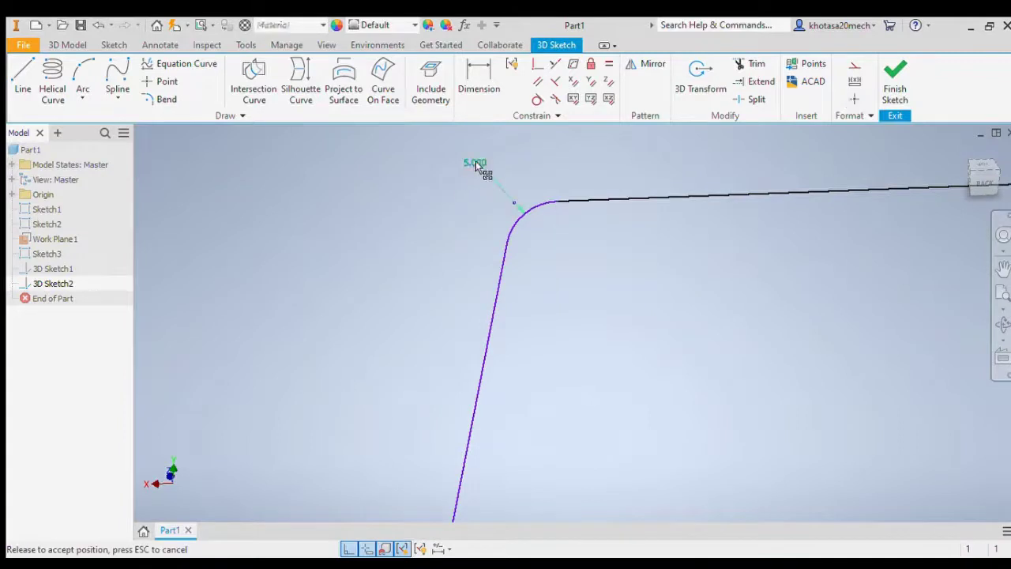
{"action": "key", "text": "Delete"}
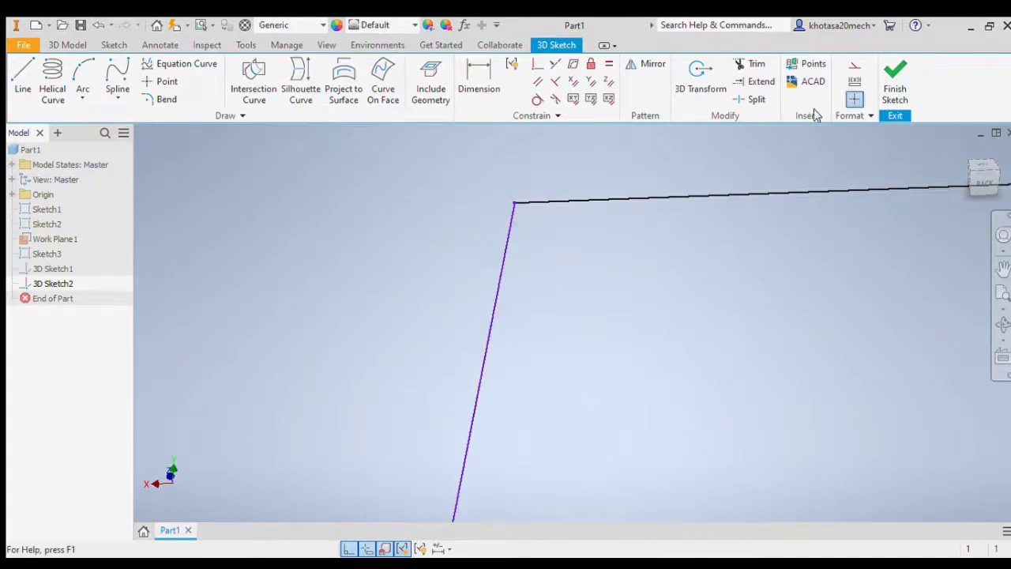
{"action": "left_click", "coordinate": [124, 25]}
{"action": "scroll", "coordinate": [596, 160], "scroll_direction": "up", "scroll_amount": 5}
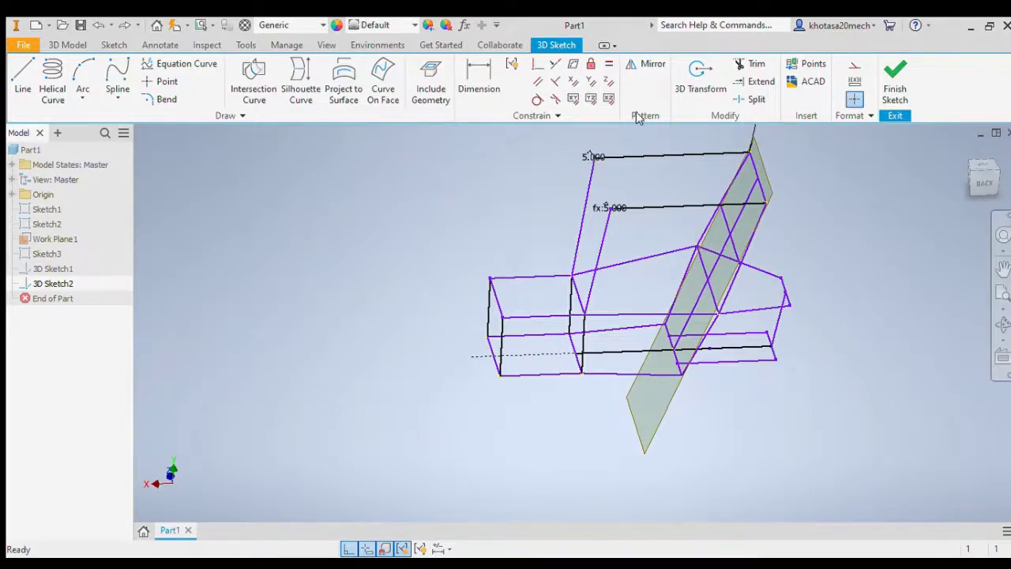
Draw a cross line parallel to the Z axis connecting the two roof lines at the points where their front bends begin
{"action": "left_click", "coordinate": [23, 79]}
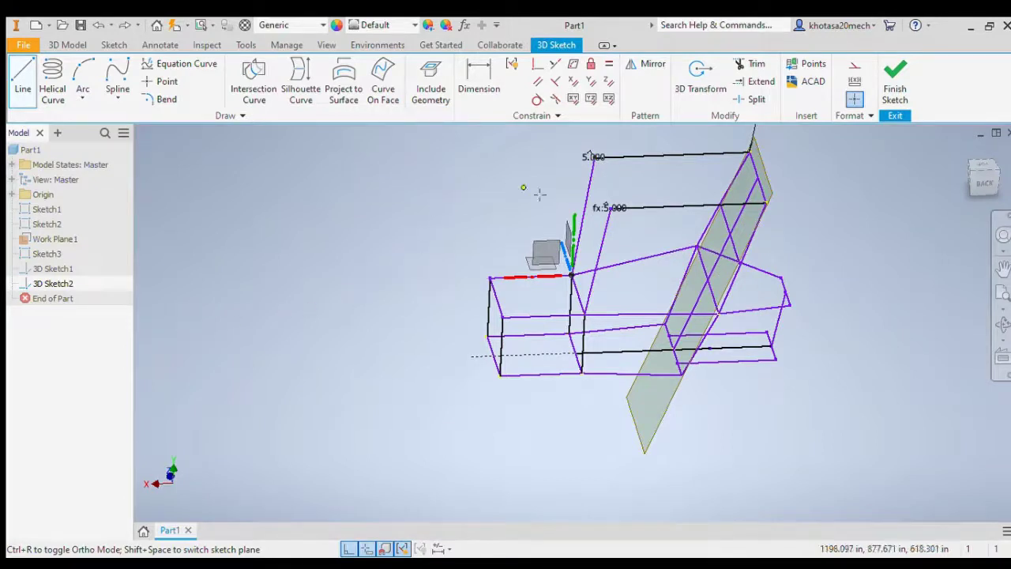
{"action": "scroll", "coordinate": [628, 141], "scroll_direction": "down", "scroll_amount": 6}
{"action": "scroll", "coordinate": [282, 345], "scroll_direction": "down", "scroll_amount": 6}
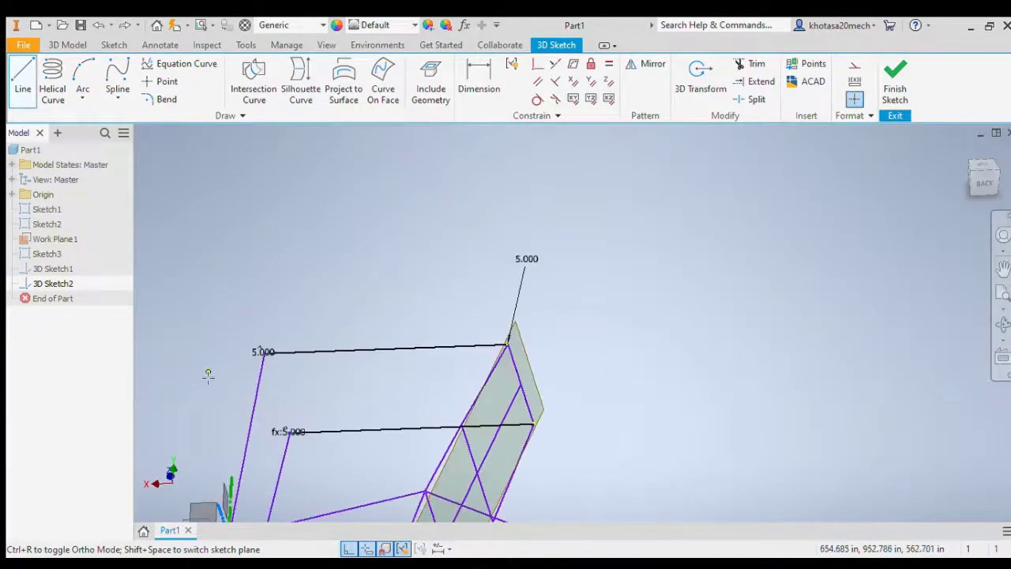
{"action": "scroll", "coordinate": [264, 343], "scroll_direction": "up", "scroll_amount": 5}
{"action": "scroll", "coordinate": [252, 367], "scroll_direction": "up", "scroll_amount": 8}
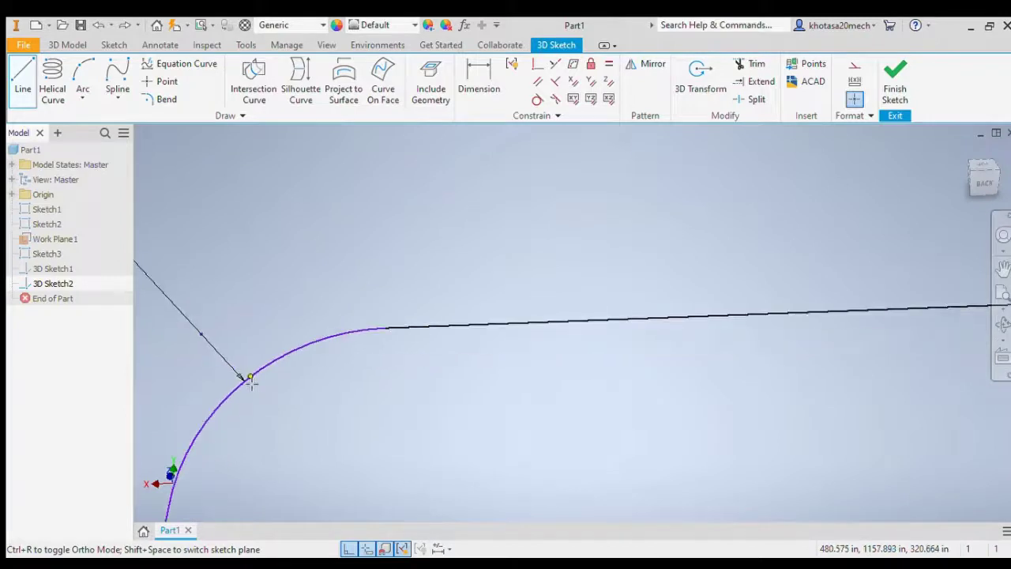
{"action": "scroll", "coordinate": [600, 287], "scroll_direction": "down", "scroll_amount": 4}
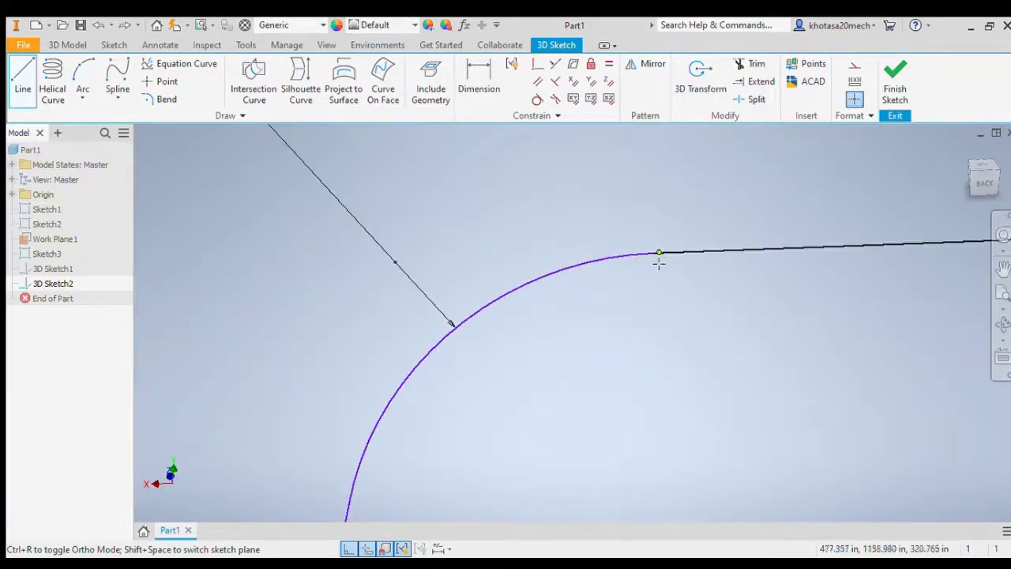
{"action": "scroll", "coordinate": [649, 255], "scroll_direction": "up", "scroll_amount": 6}
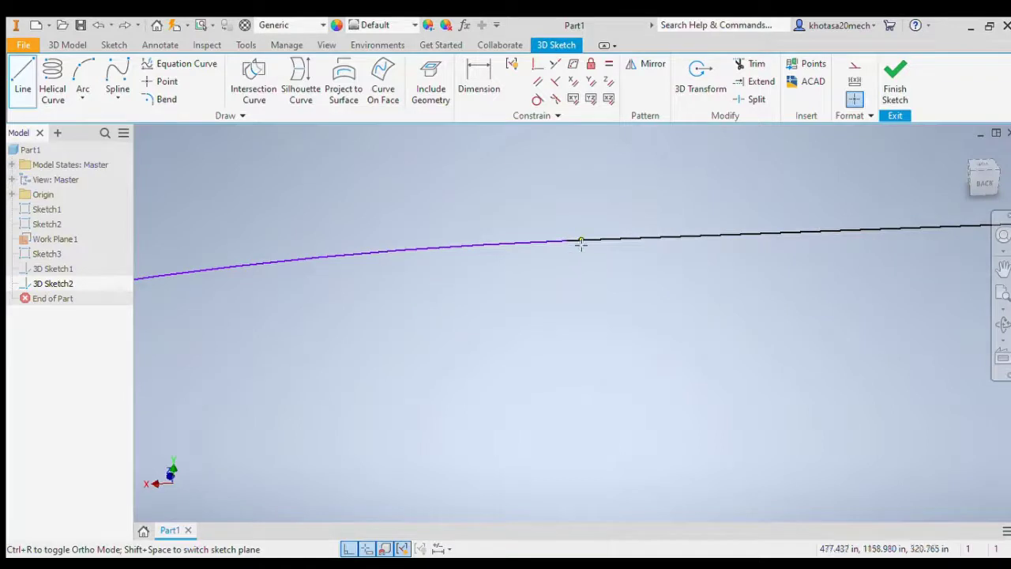
{"action": "left_click", "coordinate": [564, 242]}
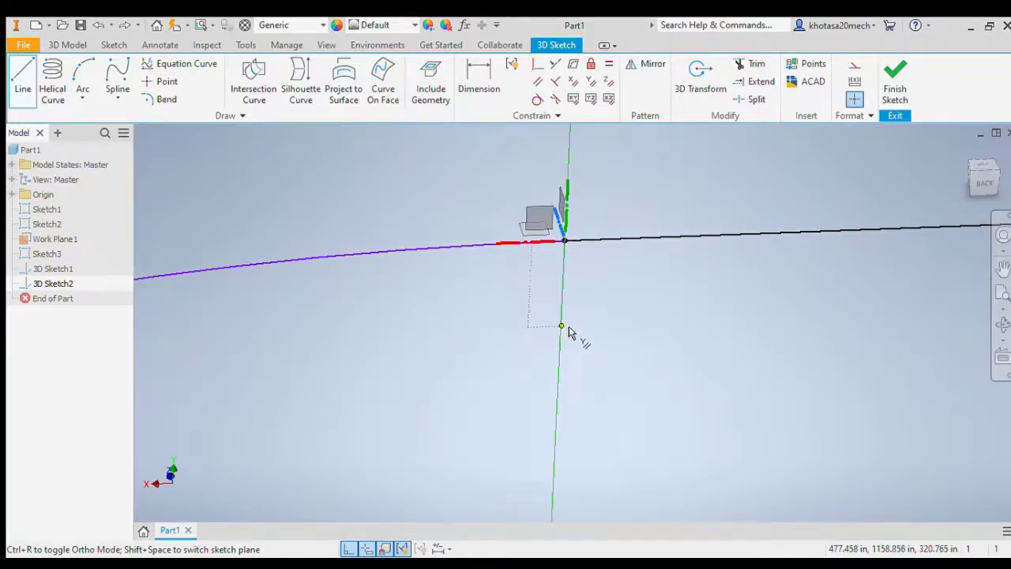
{"action": "scroll", "coordinate": [567, 329], "scroll_direction": "down", "scroll_amount": 2}
{"action": "scroll", "coordinate": [570, 330], "scroll_direction": "down", "scroll_amount": 8}
{"action": "scroll", "coordinate": [577, 359], "scroll_direction": "up", "scroll_amount": 3}
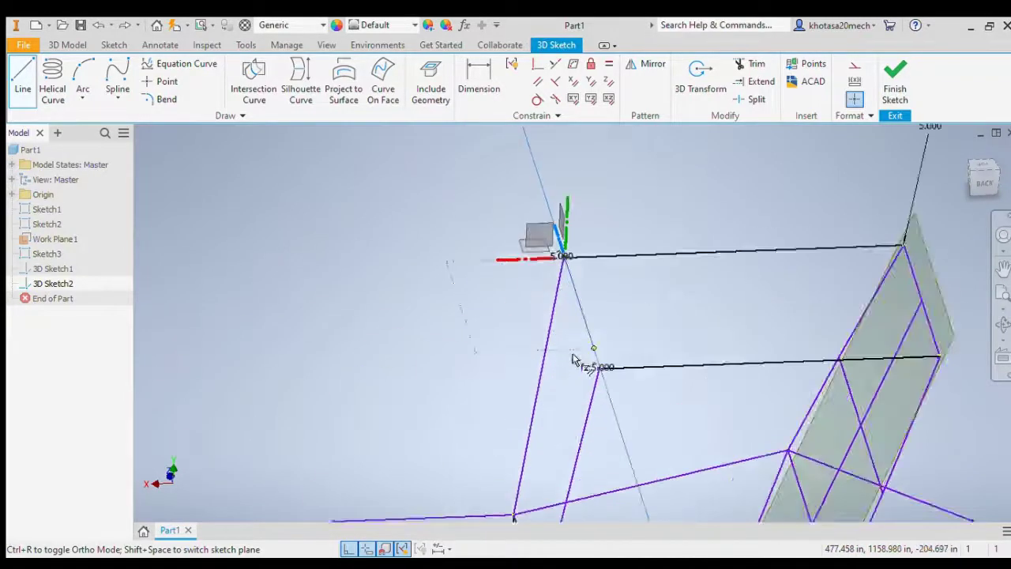
{"action": "scroll", "coordinate": [585, 377], "scroll_direction": "up", "scroll_amount": 4}
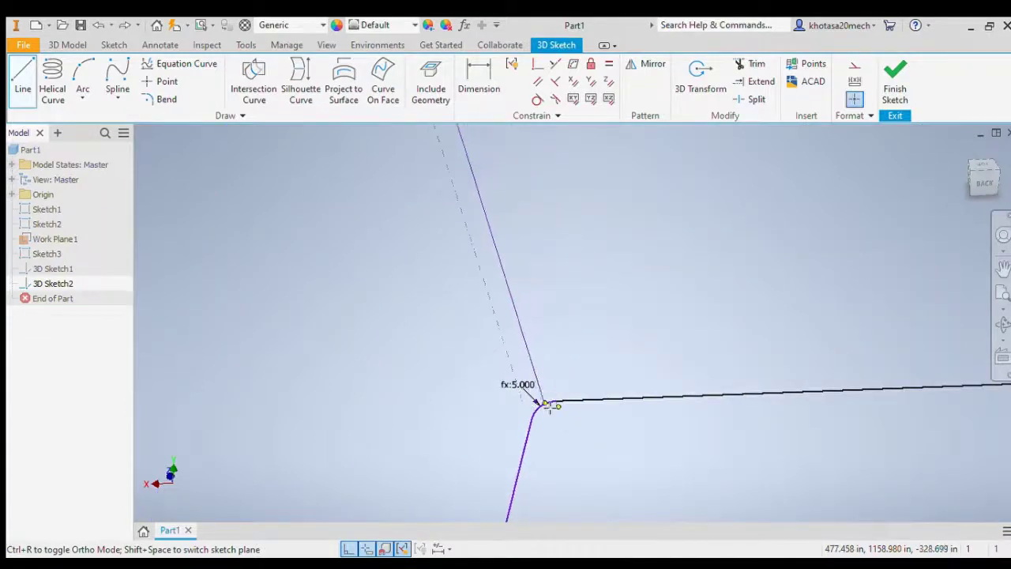
{"action": "scroll", "coordinate": [550, 405], "scroll_direction": "up", "scroll_amount": 4}
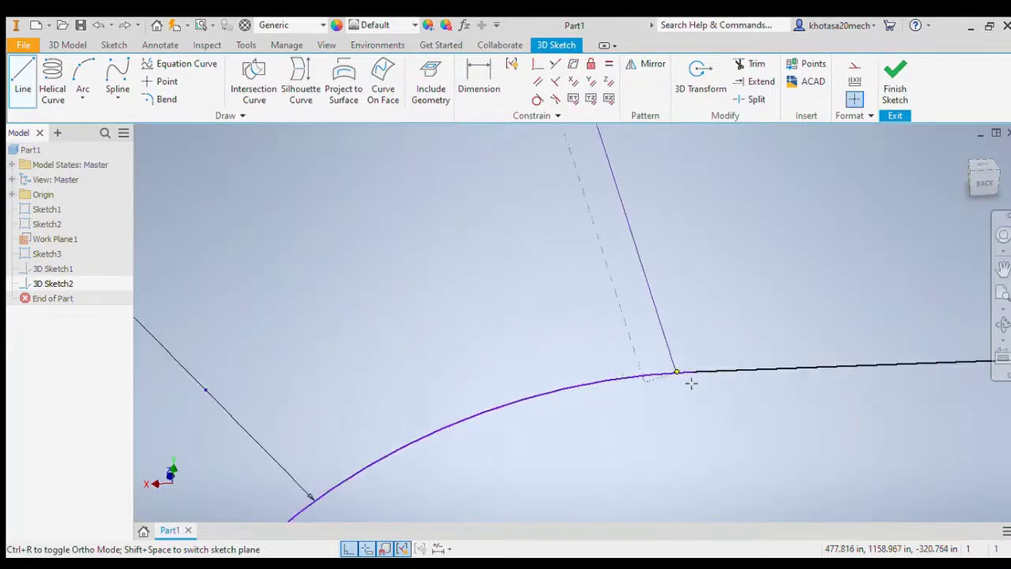
{"action": "scroll", "coordinate": [690, 376], "scroll_direction": "up", "scroll_amount": 5}
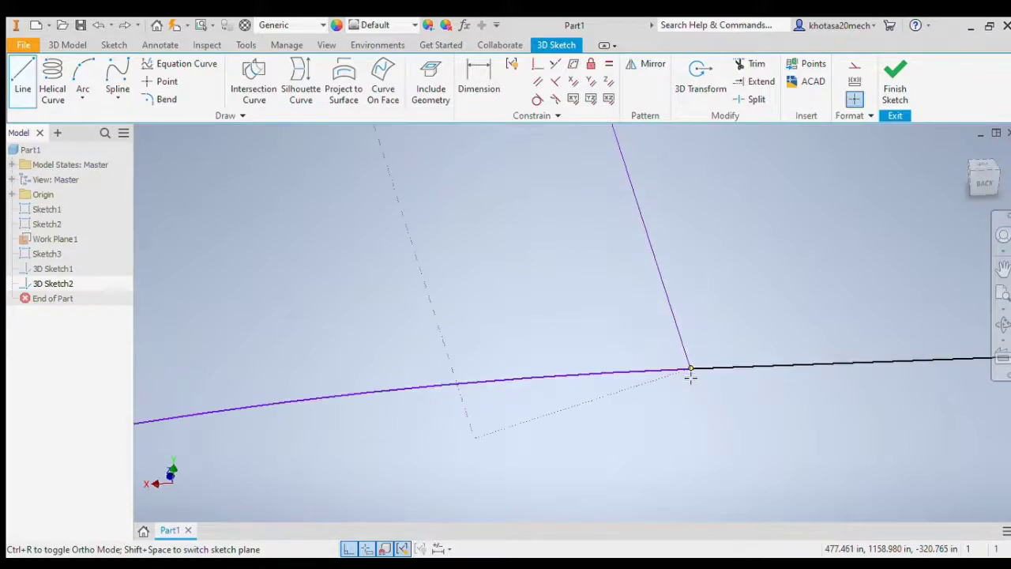
{"action": "left_click", "coordinate": [709, 354]}
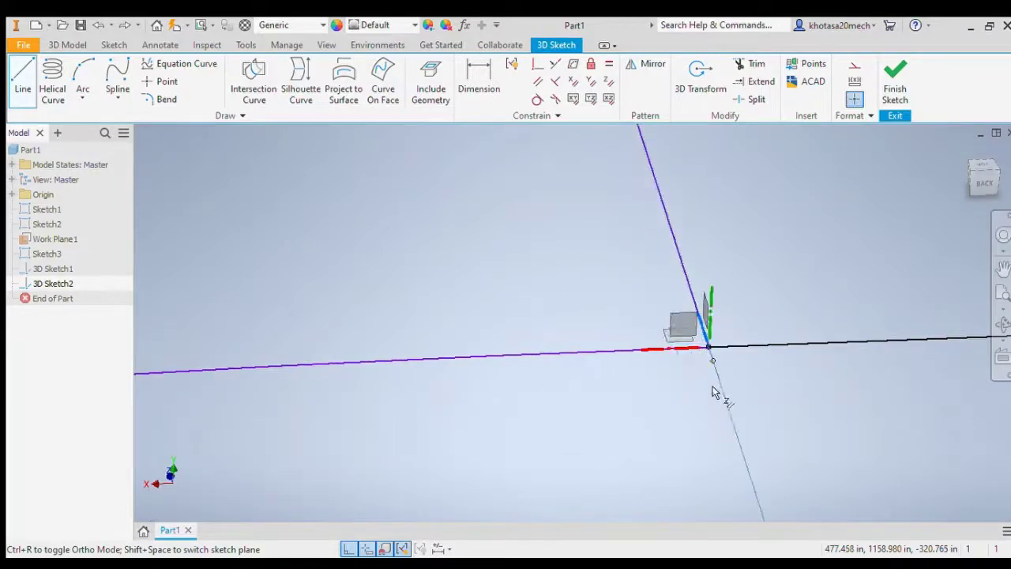
{"action": "key", "text": "Escape"}
Examine the cross line's joint at the negative-Z bend and the whole wireframe from the back, right and angled views
{"action": "scroll", "coordinate": [707, 398], "scroll_direction": "up", "scroll_amount": 6}
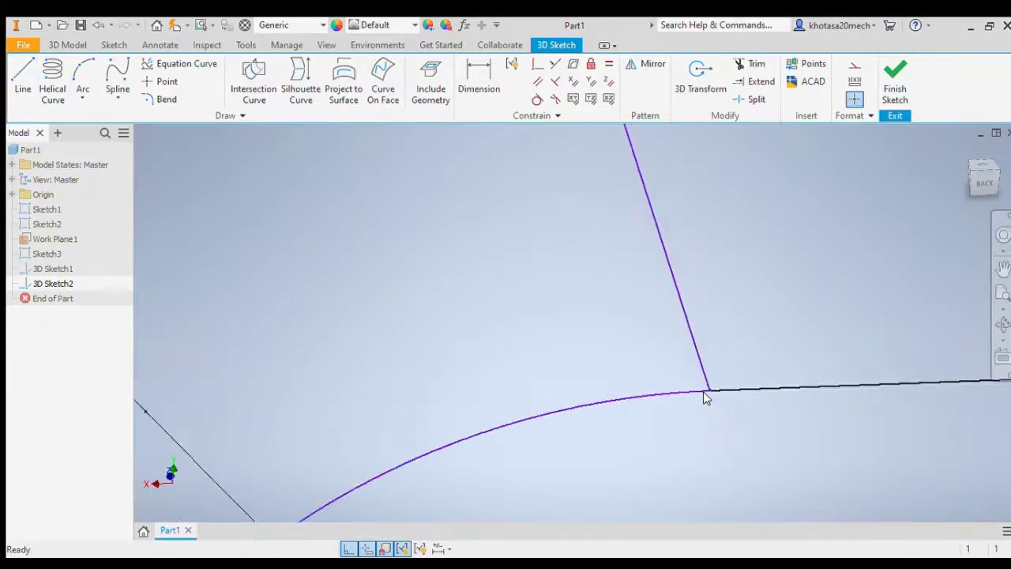
{"action": "scroll", "coordinate": [707, 400], "scroll_direction": "down", "scroll_amount": 5}
{"action": "scroll", "coordinate": [707, 400], "scroll_direction": "up", "scroll_amount": 5}
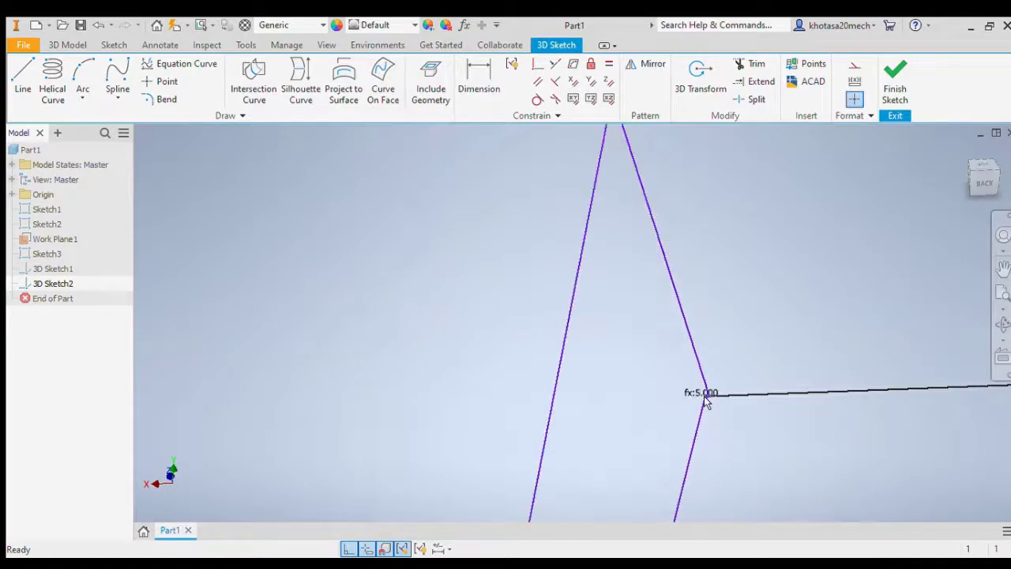
{"action": "scroll", "coordinate": [707, 401], "scroll_direction": "down", "scroll_amount": 5}
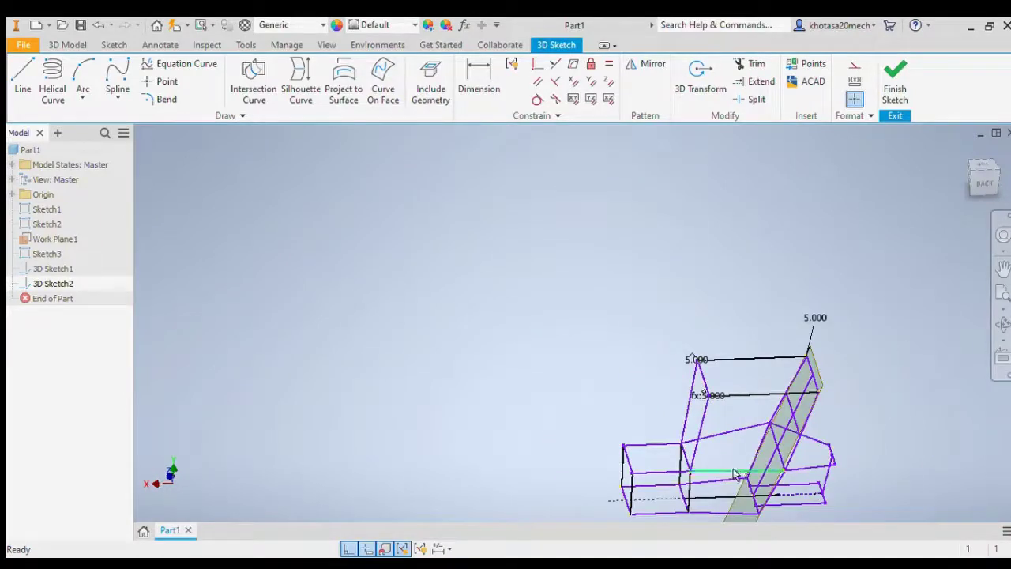
{"action": "left_click", "coordinate": [979, 188]}
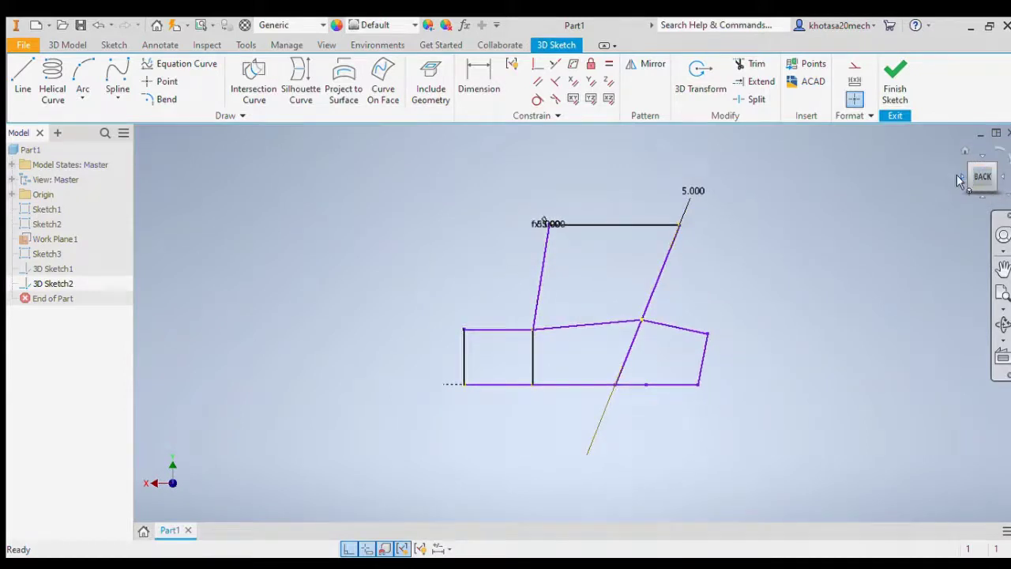
{"action": "left_click", "coordinate": [956, 174]}
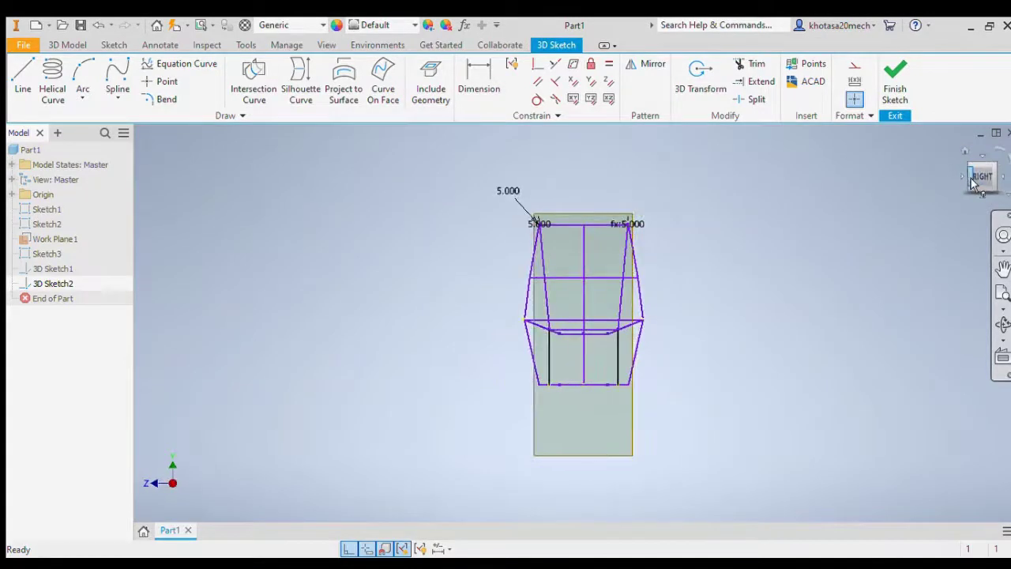
{"action": "left_click", "coordinate": [996, 182]}
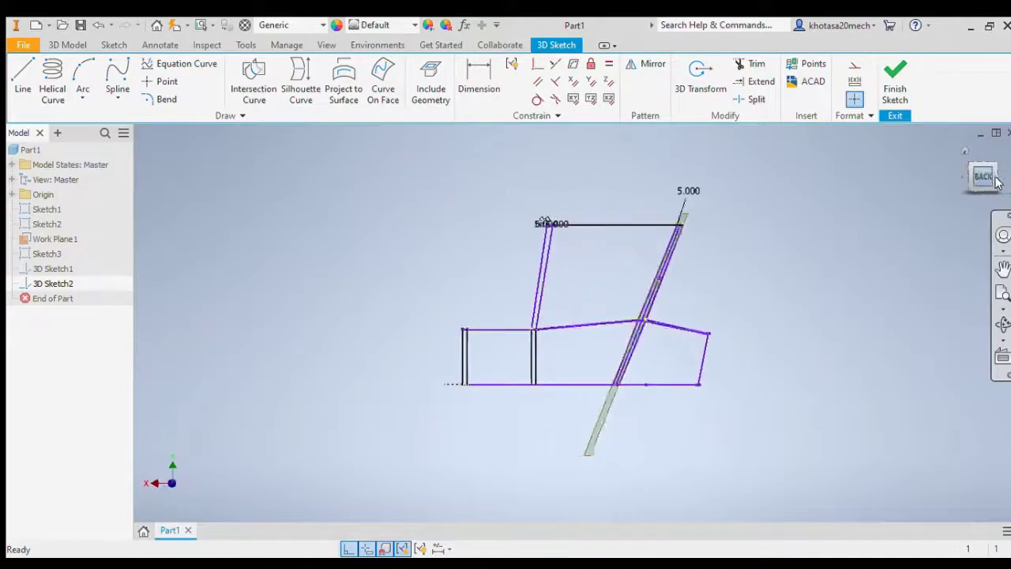
{"action": "left_click", "coordinate": [987, 182]}
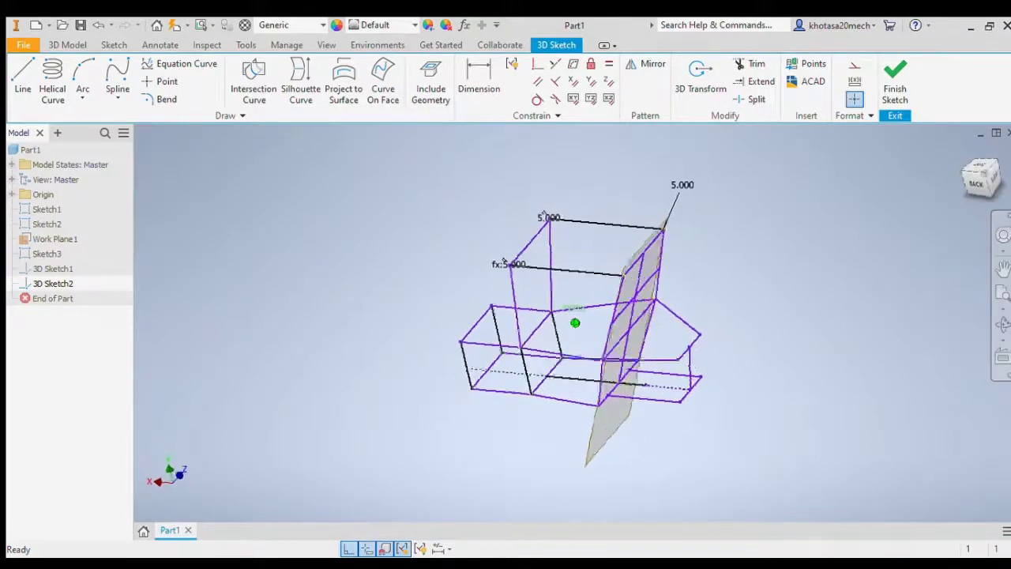
{"action": "mouse_move", "coordinate": [981, 177]}
{"action": "left_mouse_down"}
{"action": "mouse_move", "coordinate": [997, 173]}
{"action": "mouse_move", "coordinate": [981, 180]}
{"action": "mouse_move", "coordinate": [982, 198]}
{"action": "left_mouse_up"}
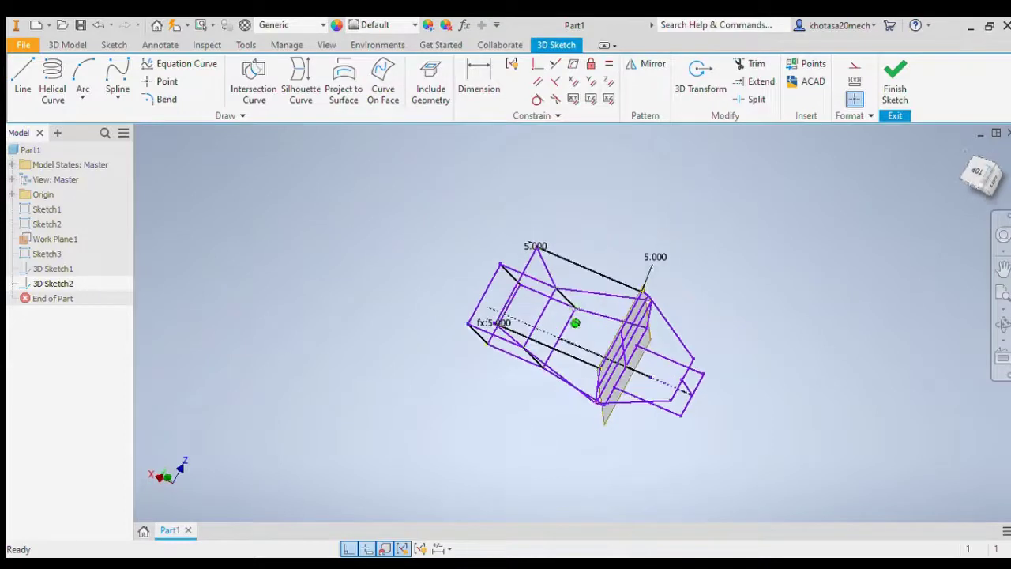
Draw a line from the tilted frame's positive-Z upper corner down to the positive-Z end of the rear section's upper cross bar
{"action": "left_click", "coordinate": [23, 79]}
{"action": "scroll", "coordinate": [640, 351], "scroll_direction": "up", "scroll_amount": 5}
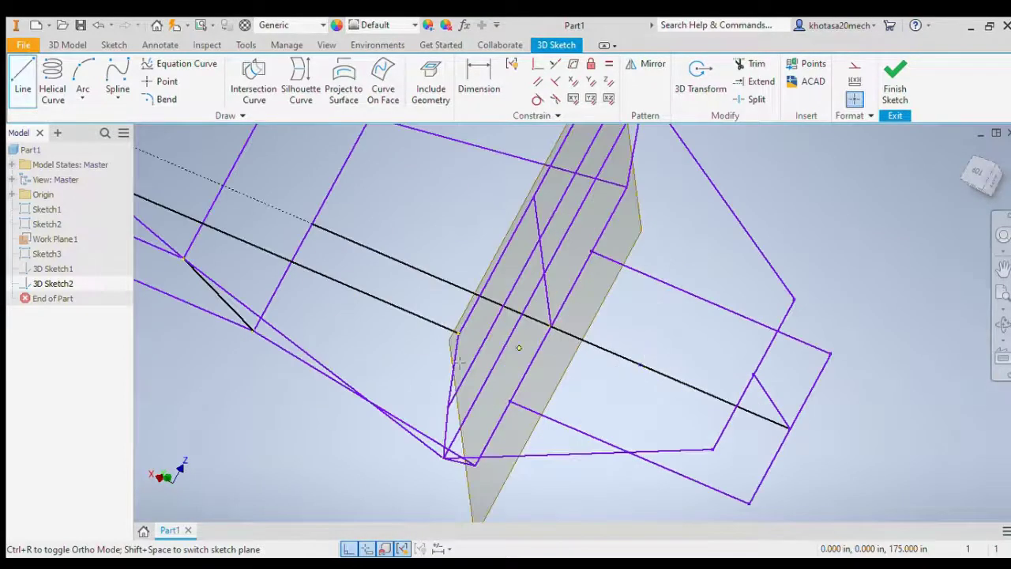
{"action": "scroll", "coordinate": [452, 341], "scroll_direction": "down", "scroll_amount": 5}
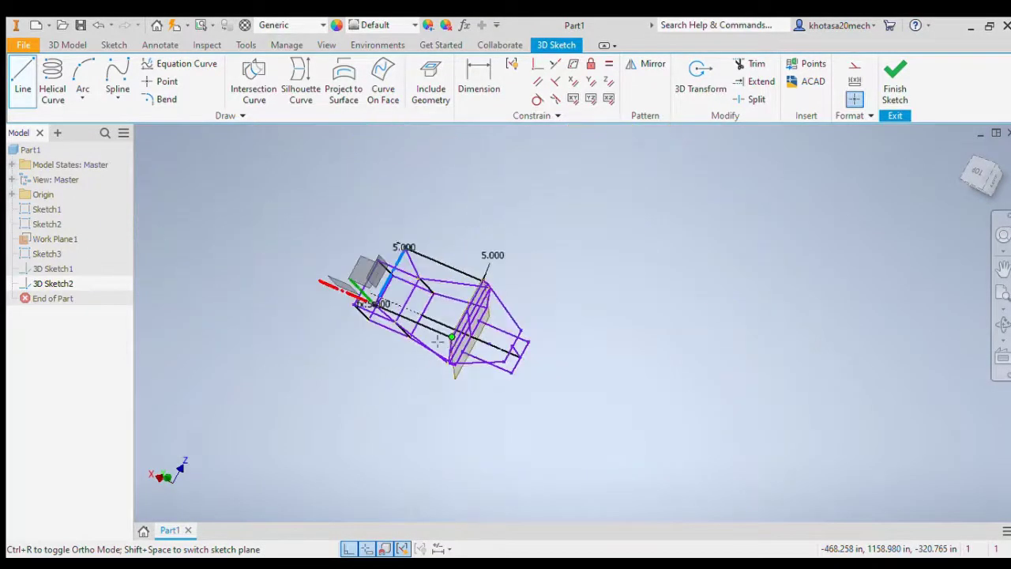
{"action": "scroll", "coordinate": [487, 276], "scroll_direction": "up", "scroll_amount": 5}
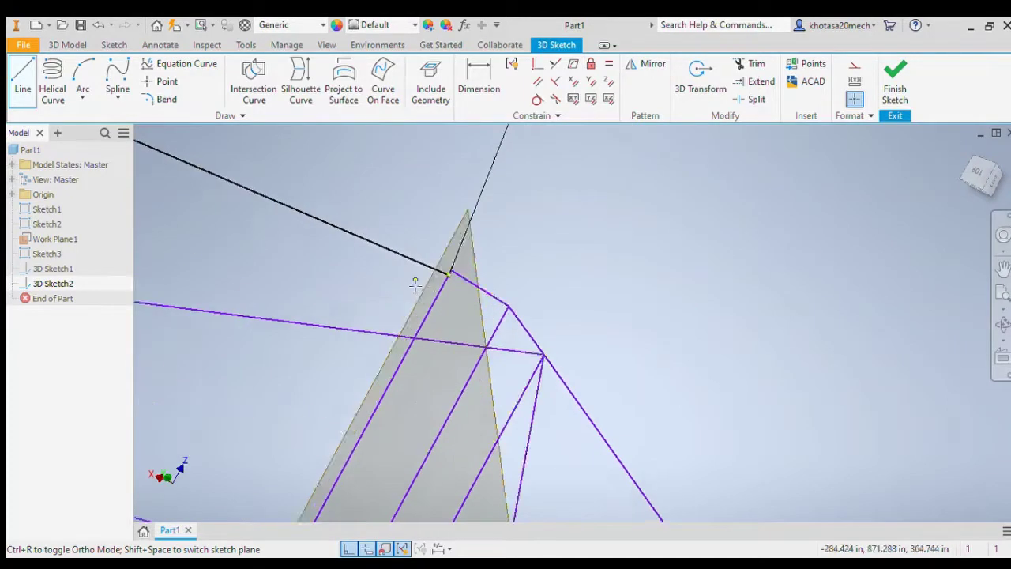
{"action": "scroll", "coordinate": [448, 277], "scroll_direction": "down", "scroll_amount": 5}
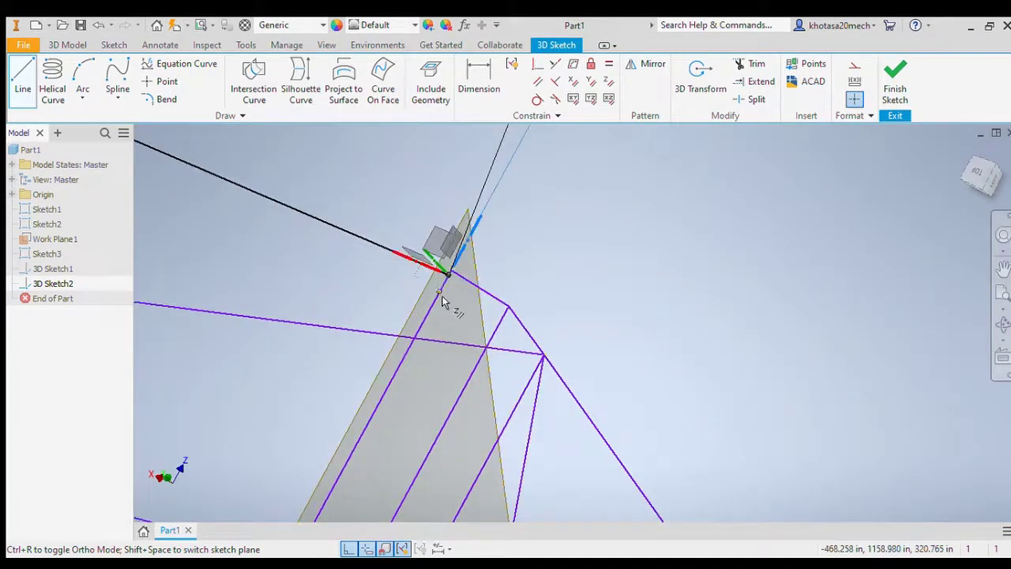
{"action": "scroll", "coordinate": [474, 345], "scroll_direction": "up", "scroll_amount": 6}
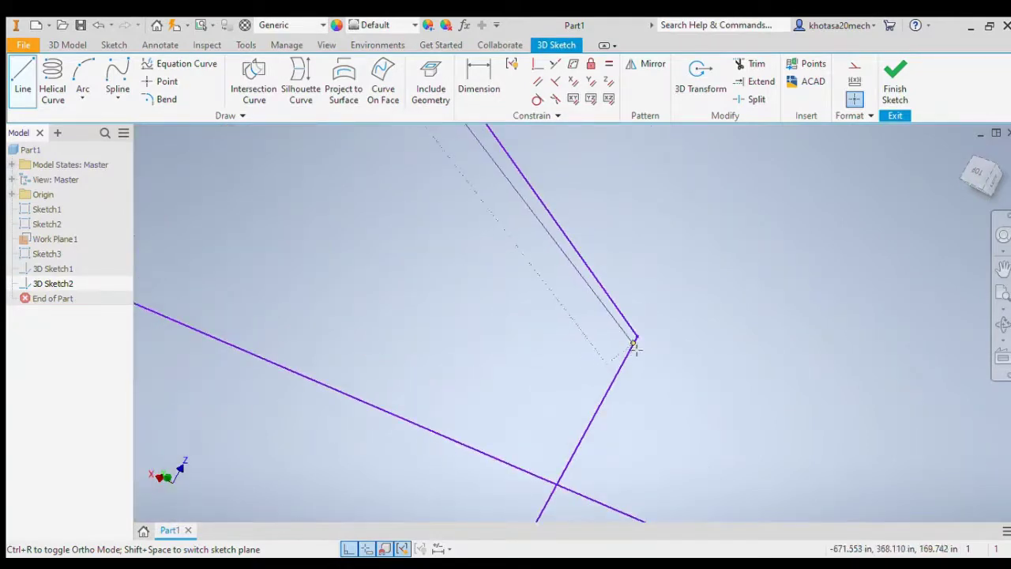
{"action": "left_click", "coordinate": [637, 341]}
{"action": "key", "text": "Escape"}
{"action": "scroll", "coordinate": [694, 360], "scroll_direction": "down", "scroll_amount": 6}
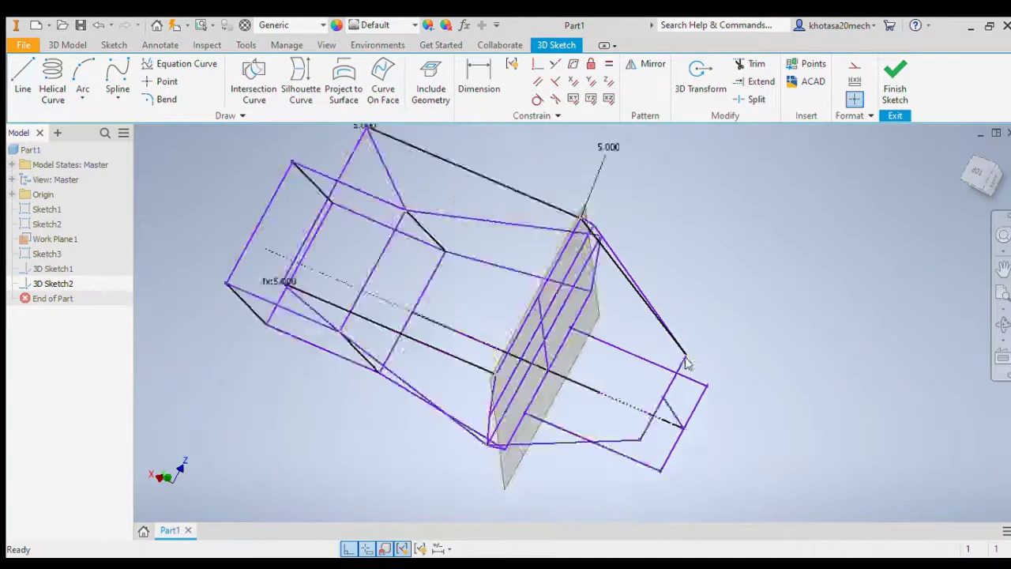
{"action": "scroll", "coordinate": [664, 370], "scroll_direction": "up", "scroll_amount": 6}
{"action": "scroll", "coordinate": [466, 361], "scroll_direction": "down", "scroll_amount": 6}
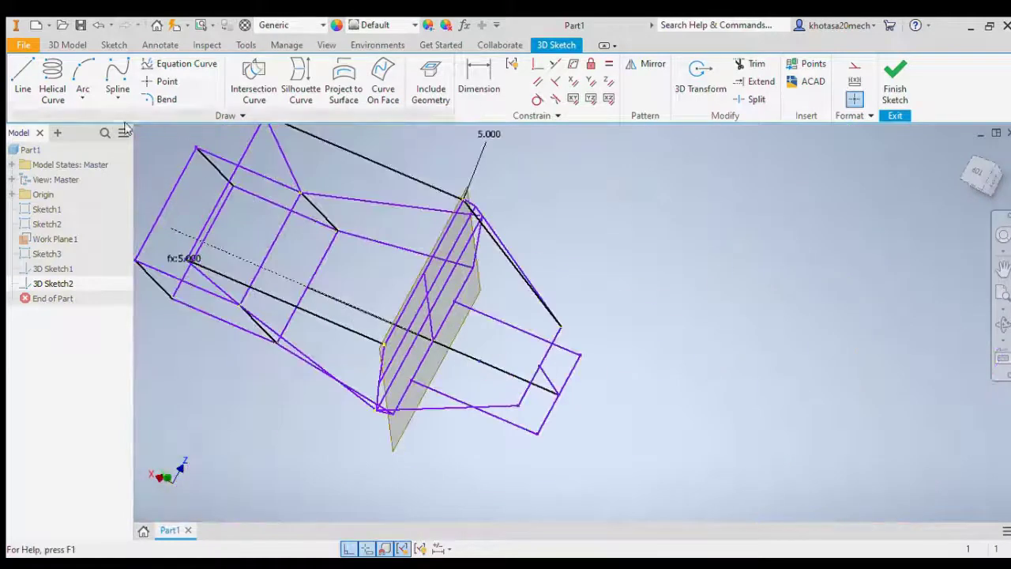
Draw the matching line from the tilted frame's negative-Z upper corner down to the negative-Z end of the rear upper cross bar
{"action": "key", "text": "l"}
{"action": "scroll", "coordinate": [320, 347], "scroll_direction": "up", "scroll_amount": 5}
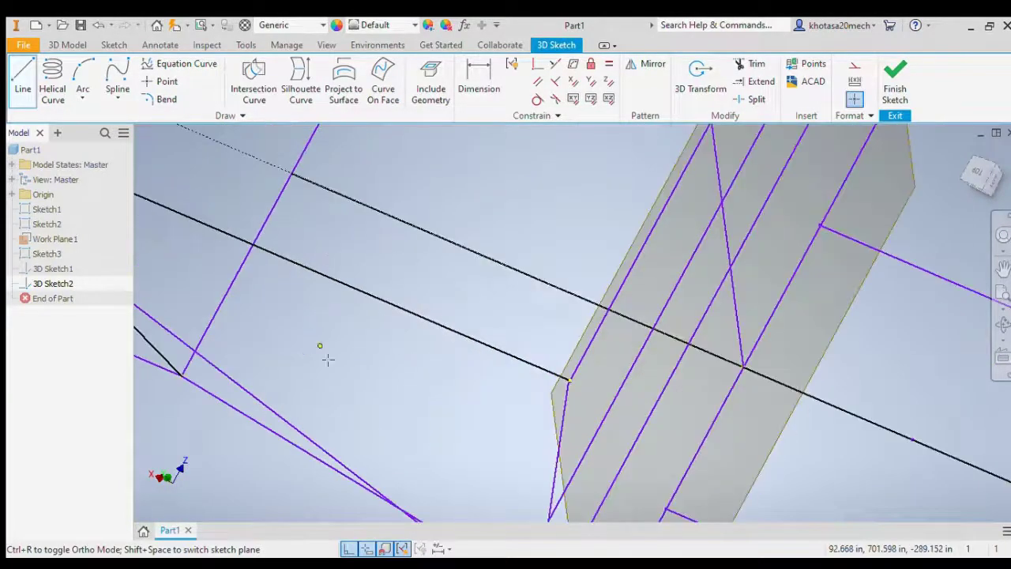
{"action": "left_click", "coordinate": [569, 384]}
{"action": "scroll", "coordinate": [569, 384], "scroll_direction": "down", "scroll_amount": 5}
{"action": "scroll", "coordinate": [596, 403], "scroll_direction": "up", "scroll_amount": 4}
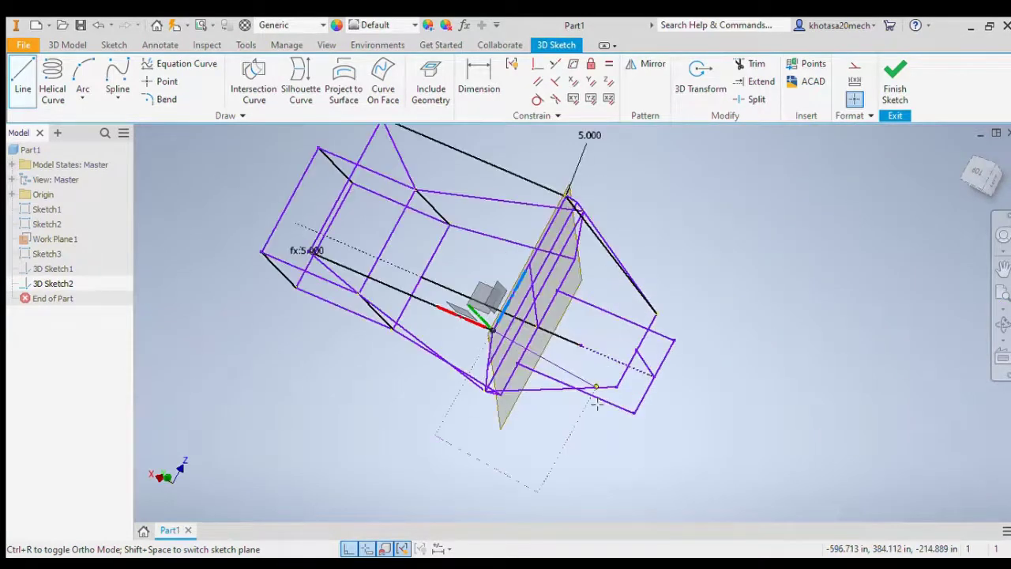
{"action": "scroll", "coordinate": [596, 403], "scroll_direction": "up", "scroll_amount": 4}
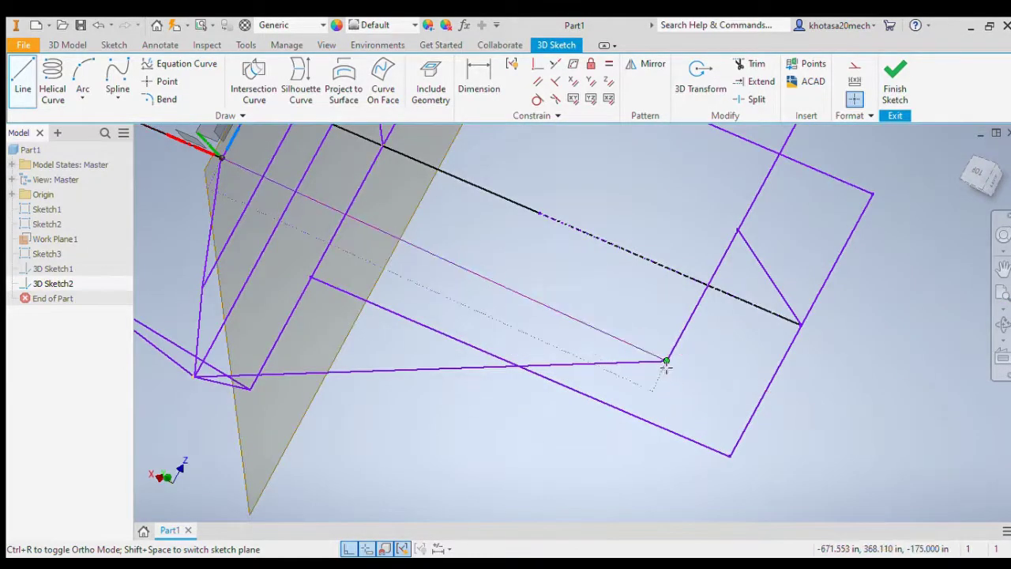
{"action": "left_click", "coordinate": [666, 361]}
{"action": "key", "text": "Escape"}
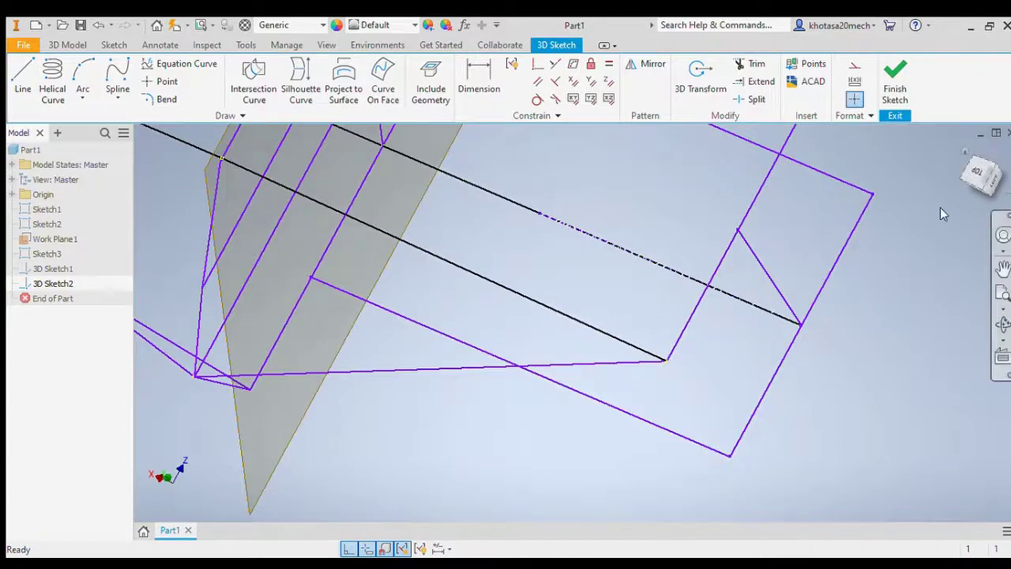
Examine the wireframe from the back and right-back views, checking the rear sloping lines and the bottom line behind the tilted frame
{"action": "left_click", "coordinate": [977, 197]}
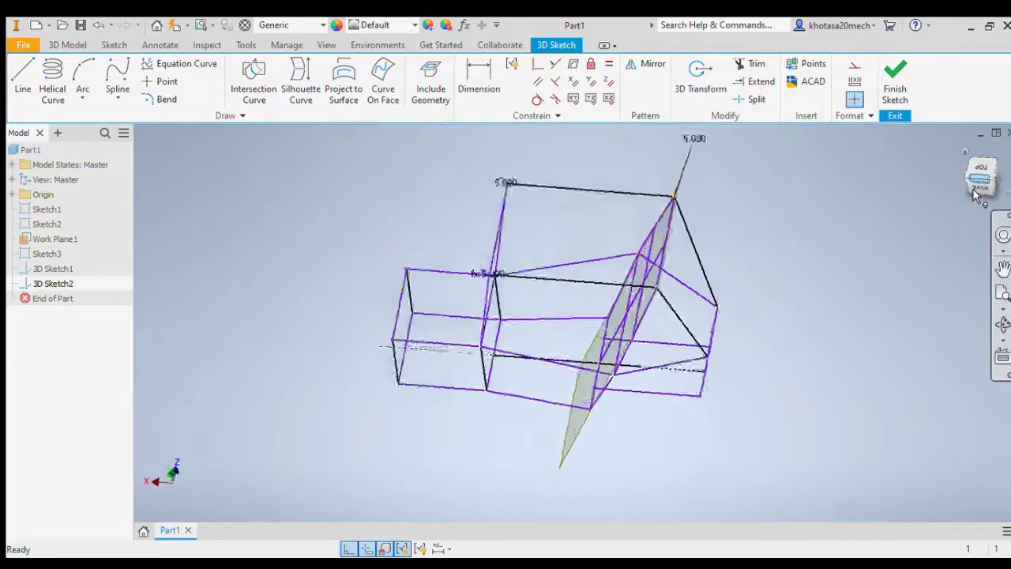
{"action": "left_click", "coordinate": [980, 195]}
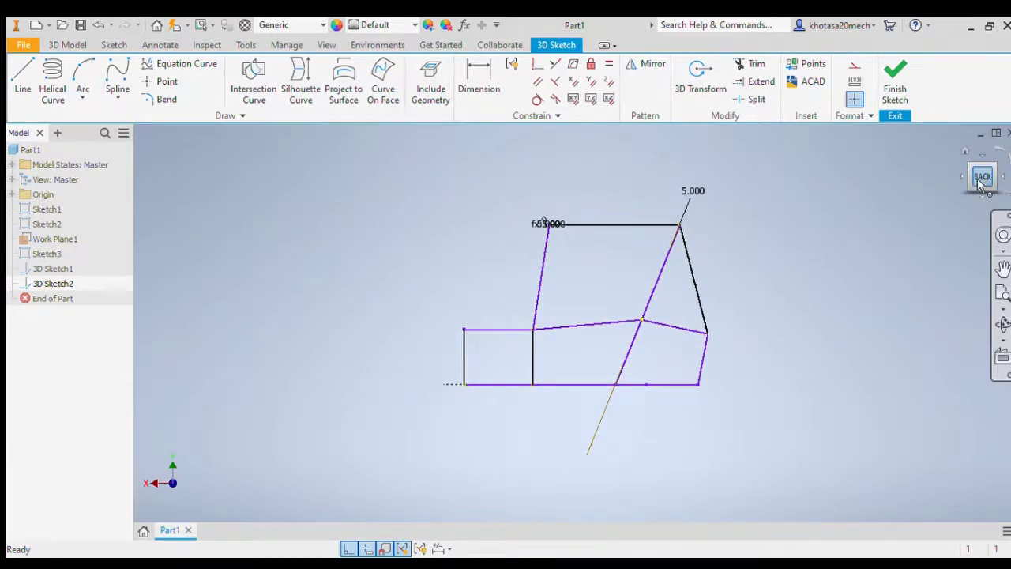
{"action": "mouse_move", "coordinate": [982, 182]}
{"action": "left_mouse_down"}
{"action": "mouse_move", "coordinate": [999, 232]}
{"action": "mouse_move", "coordinate": [988, 217]}
{"action": "left_mouse_up"}
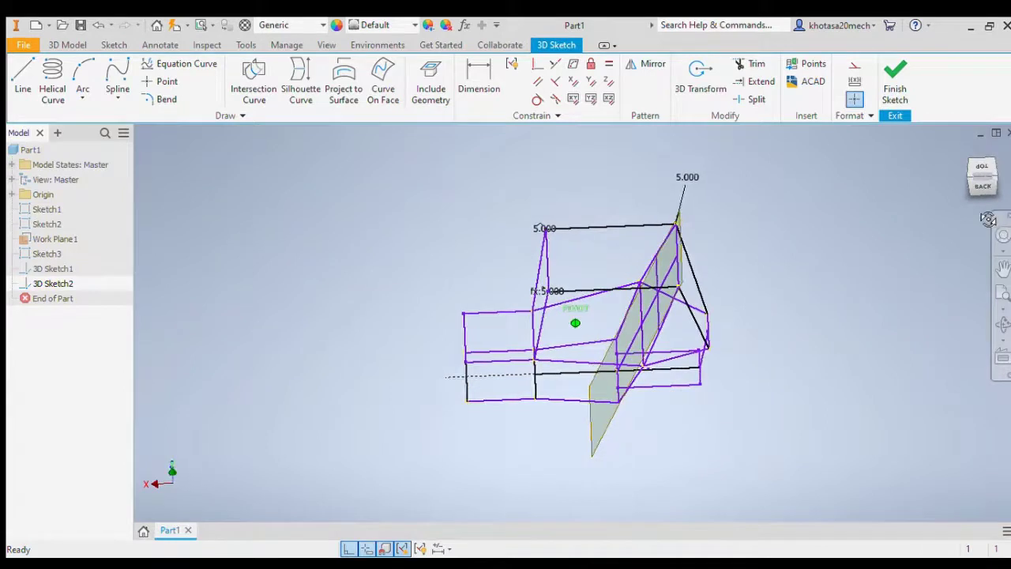
{"action": "left_click", "coordinate": [672, 372]}
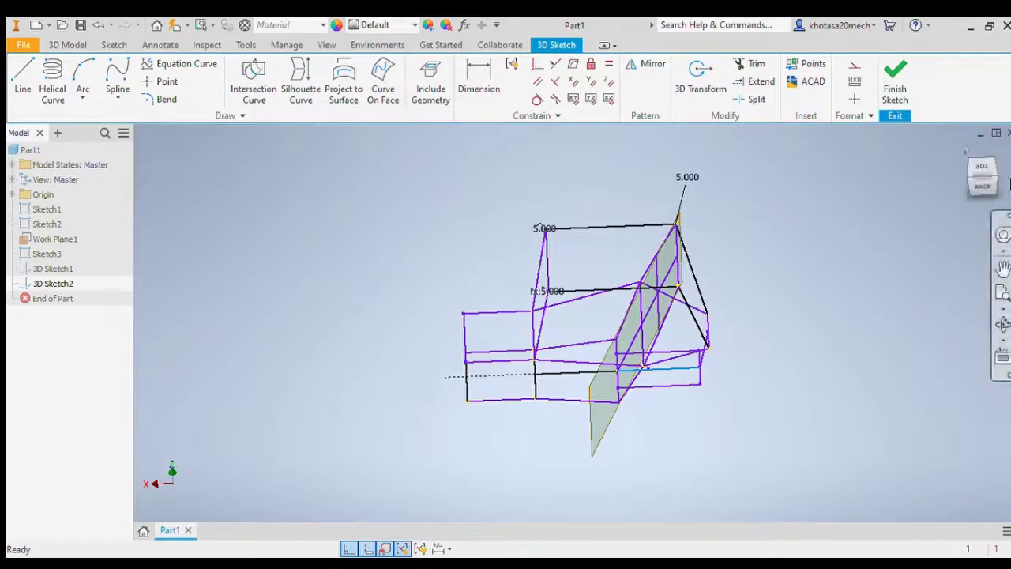
{"action": "left_click", "coordinate": [981, 186]}
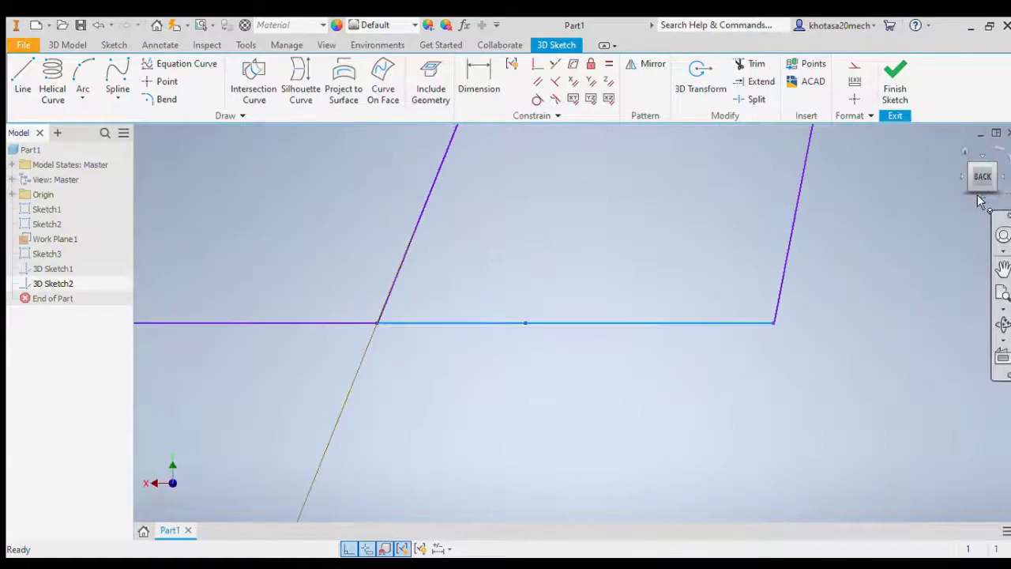
{"action": "scroll", "coordinate": [598, 377], "scroll_direction": "down", "scroll_amount": 5}
{"action": "left_click", "coordinate": [593, 365]}
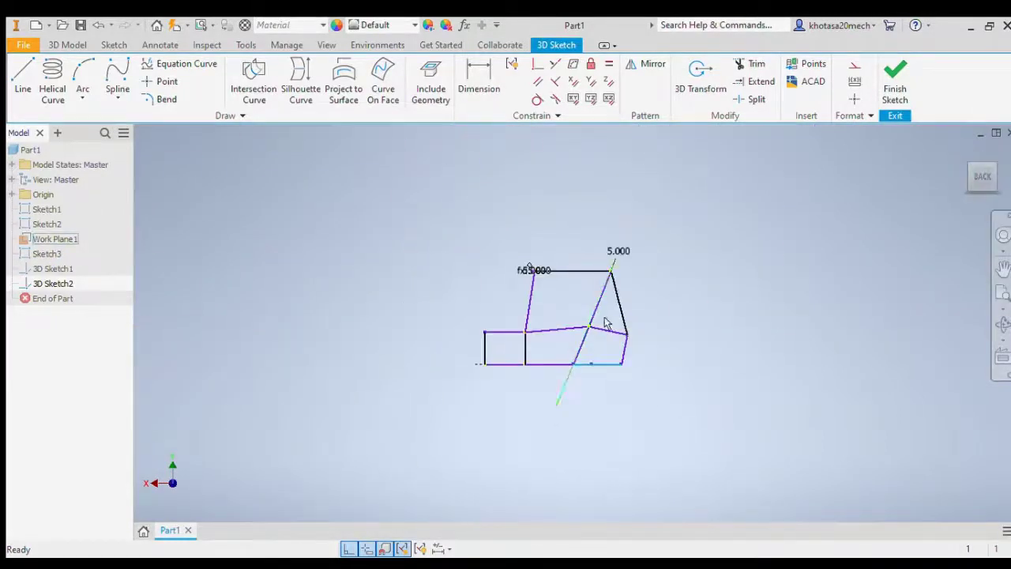
{"action": "mouse_move", "coordinate": [963, 182]}
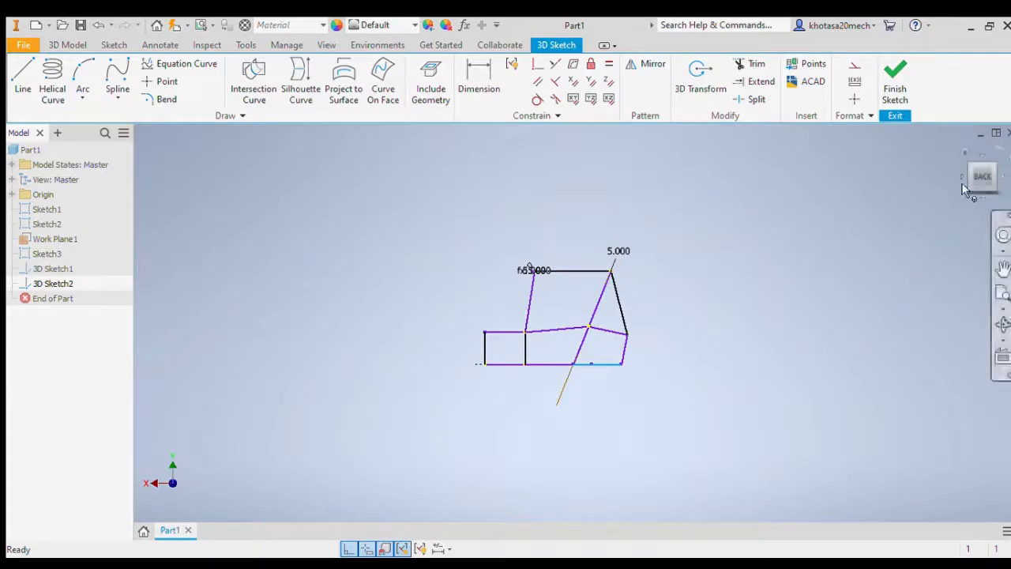
{"action": "left_click", "coordinate": [980, 181]}
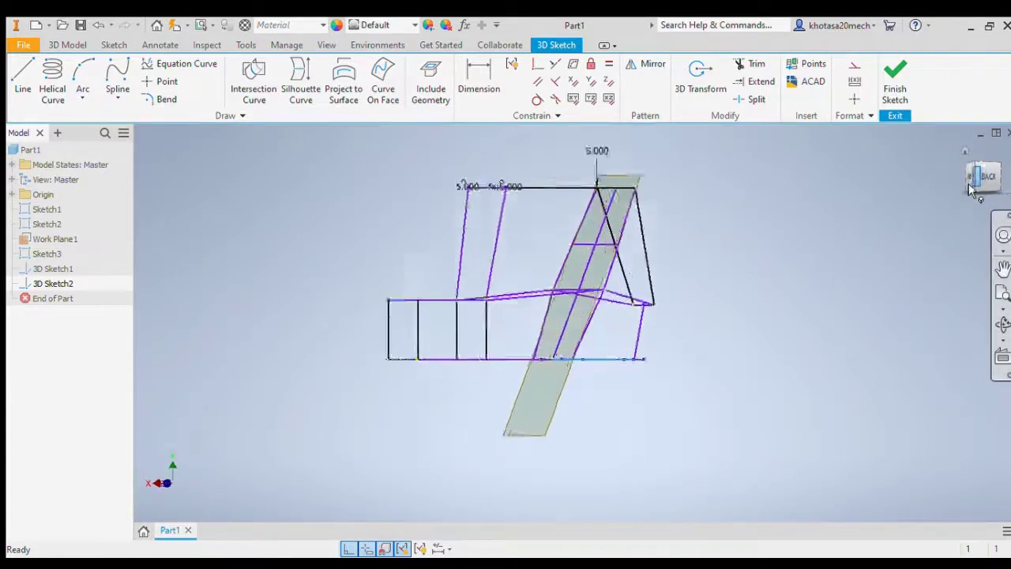
{"action": "scroll", "coordinate": [855, 201], "scroll_direction": "down", "scroll_amount": 4}
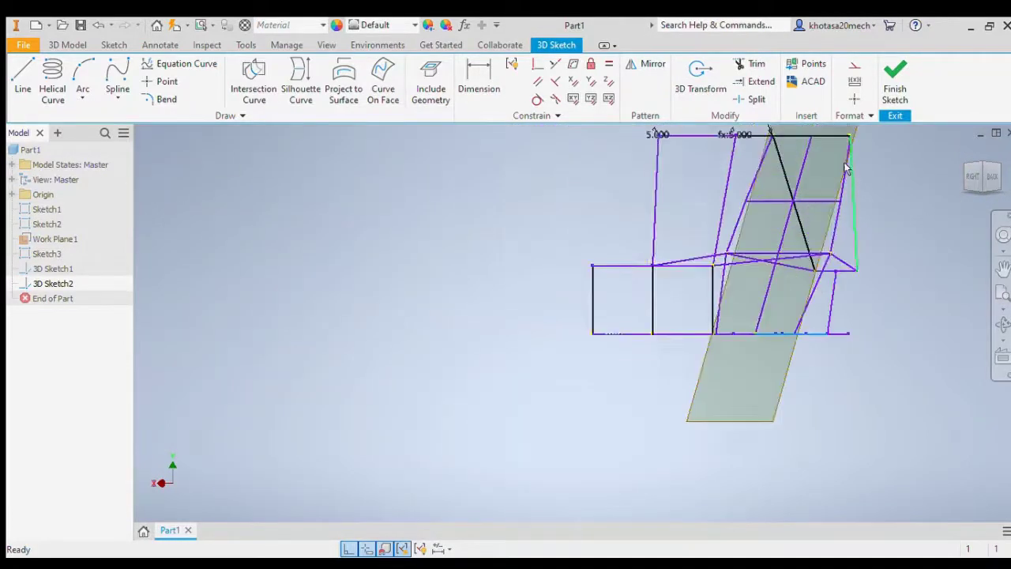
{"action": "scroll", "coordinate": [858, 161], "scroll_direction": "up", "scroll_amount": 5}
{"action": "scroll", "coordinate": [859, 139], "scroll_direction": "down", "scroll_amount": 2}
{"action": "scroll", "coordinate": [859, 140], "scroll_direction": "up", "scroll_amount": 2}
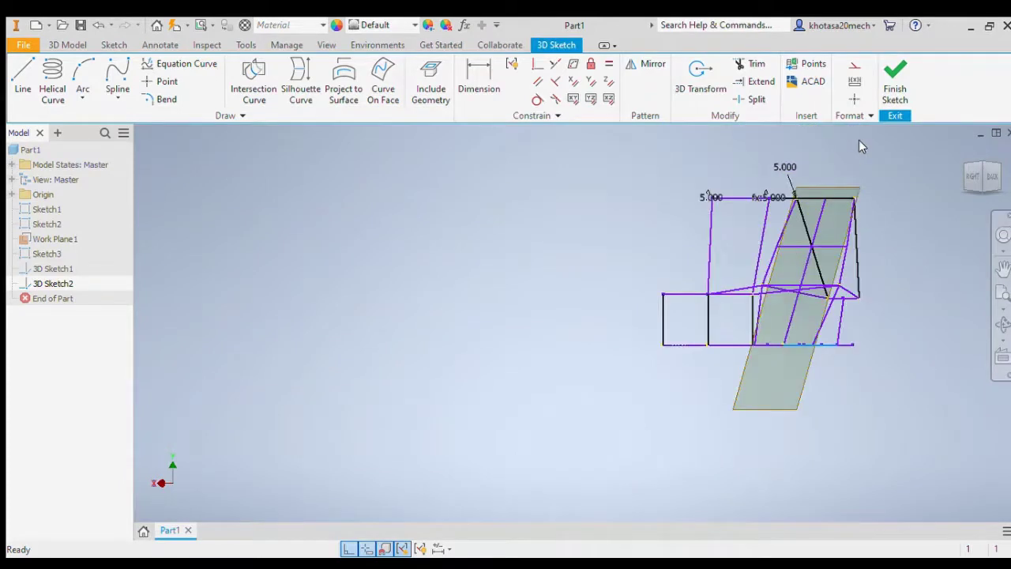
Finish the current 3D sketch and start a new 3D sketch
{"action": "left_click", "coordinate": [891, 70]}
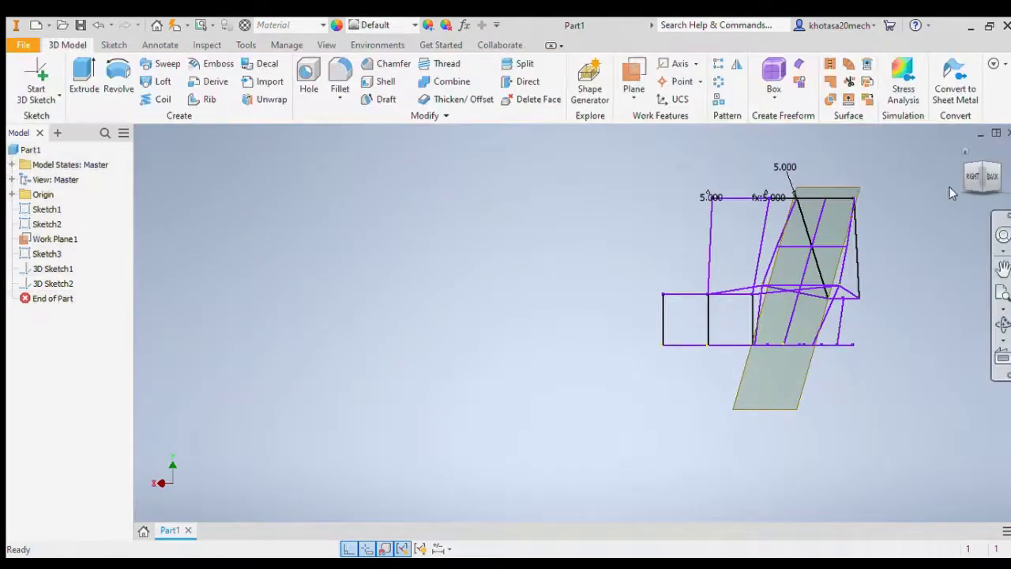
{"action": "mouse_move", "coordinate": [992, 180]}
{"action": "left_mouse_down"}
{"action": "mouse_move", "coordinate": [965, 198]}
{"action": "mouse_move", "coordinate": [958, 225]}
{"action": "mouse_move", "coordinate": [983, 169]}
{"action": "mouse_move", "coordinate": [976, 147]}
{"action": "mouse_move", "coordinate": [986, 179]}
{"action": "left_mouse_up"}
{"action": "middle_click_drag", "start_coordinate": [751, 288], "coordinate": [750, 310], "text": "shift"}
{"action": "left_click_drag", "start_coordinate": [979, 172], "coordinate": [988, 182]}
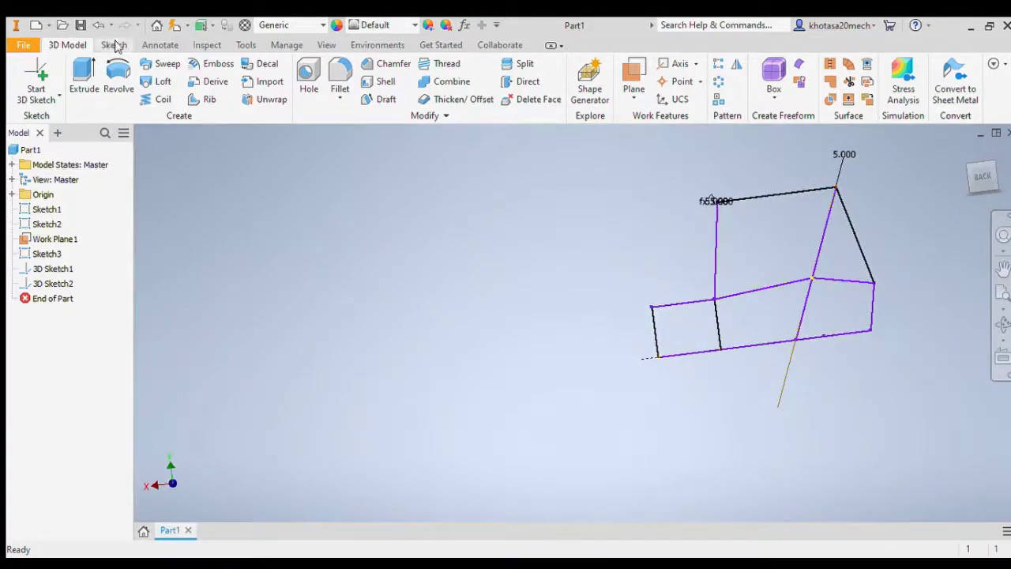
{"action": "left_click", "coordinate": [30, 76]}
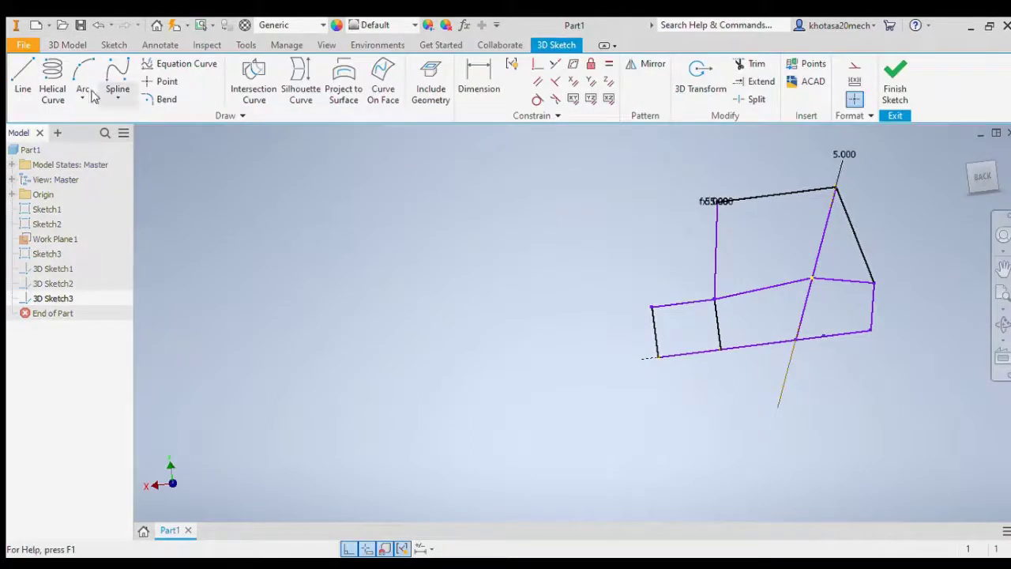
Draw a line 375 in down from the front box's negative-Z upper front corner, continuing to the middle upright frame's negative-Z bottom corner
{"action": "key", "text": "l"}
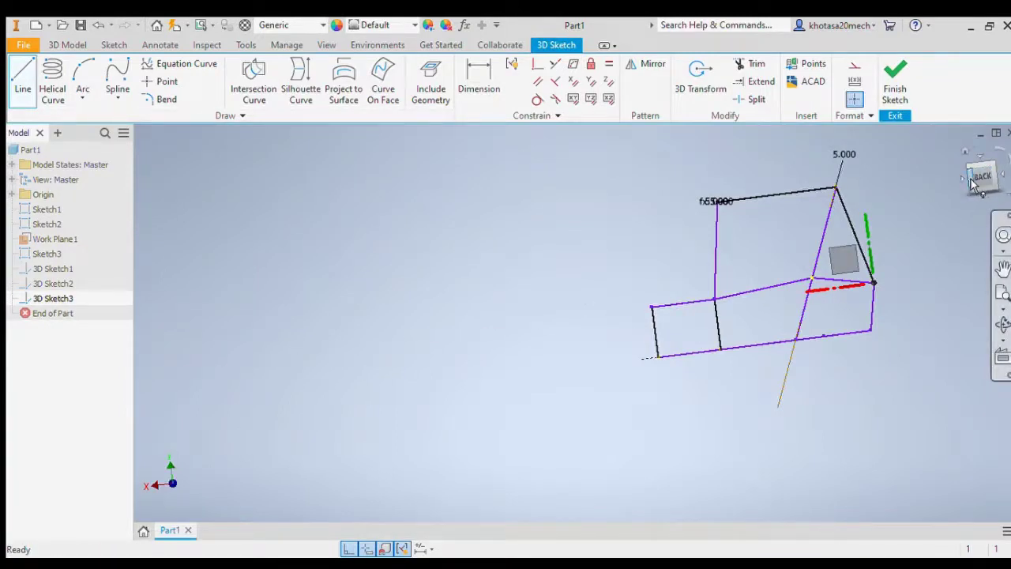
{"action": "left_click", "coordinate": [979, 177]}
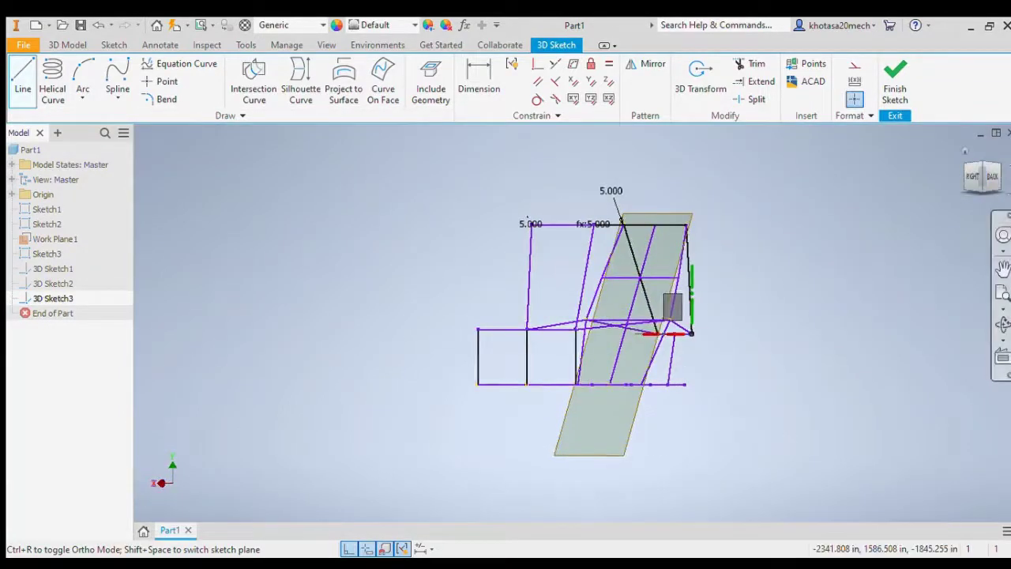
{"action": "left_click", "coordinate": [979, 166]}
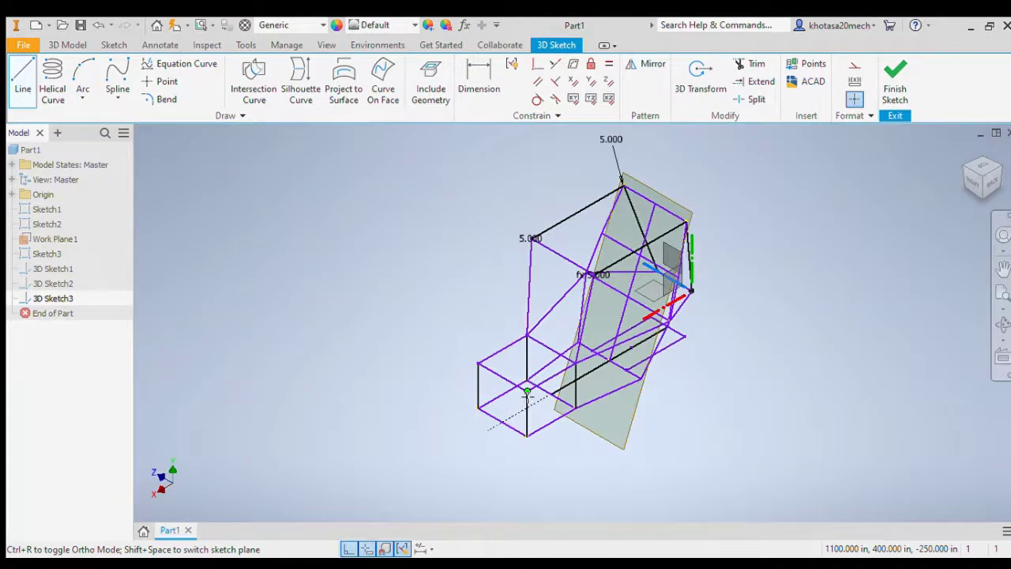
{"action": "left_click", "coordinate": [526, 393]}
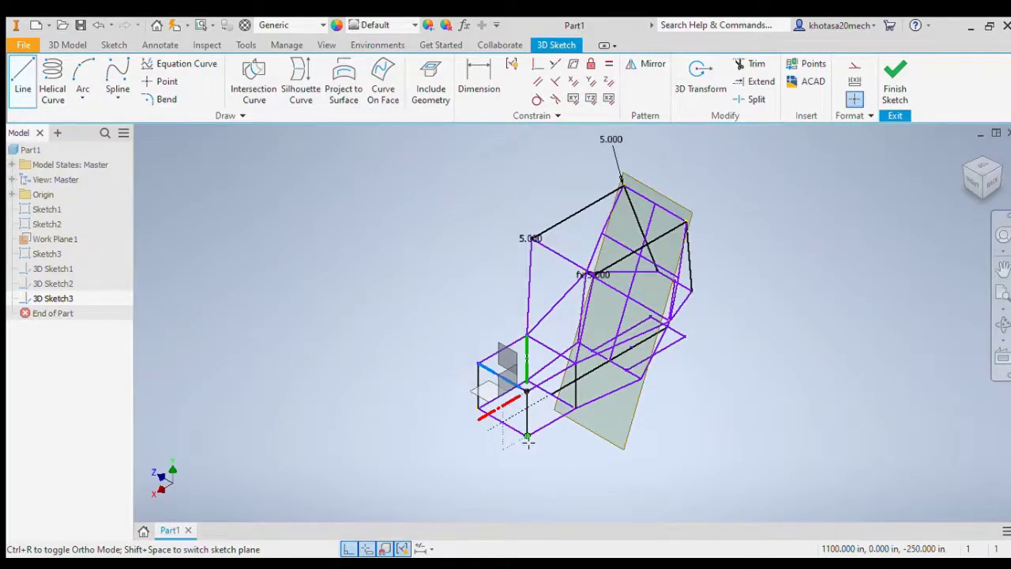
{"action": "key", "text": "3"}
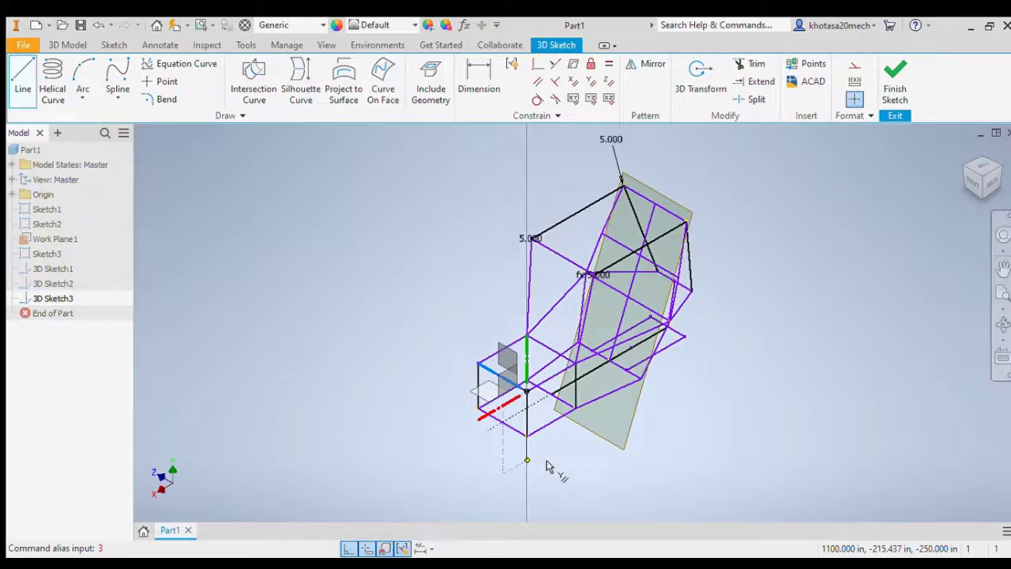
{"action": "left_click", "coordinate": [549, 466]}
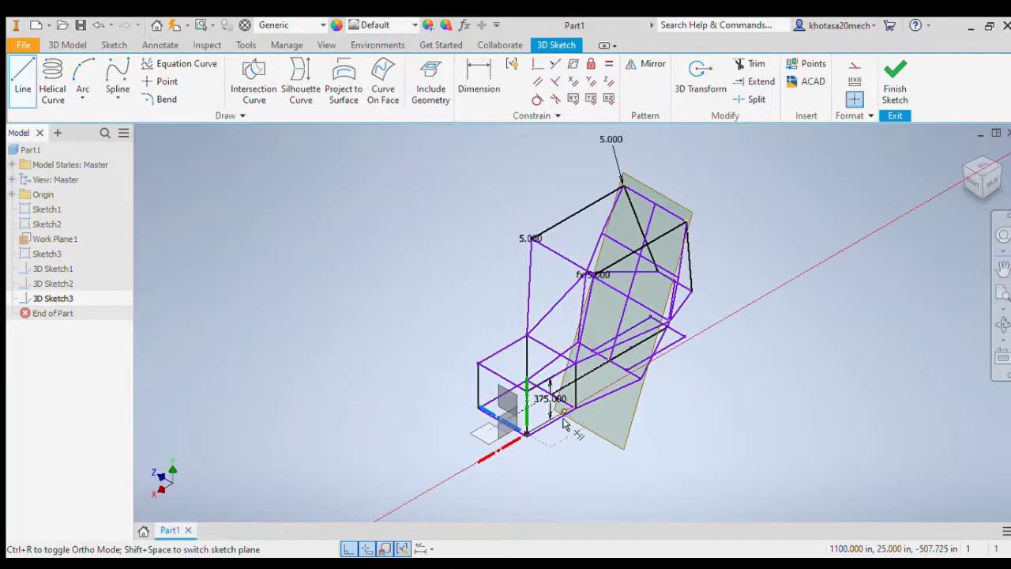
{"action": "scroll", "coordinate": [575, 417], "scroll_direction": "up", "scroll_amount": 5}
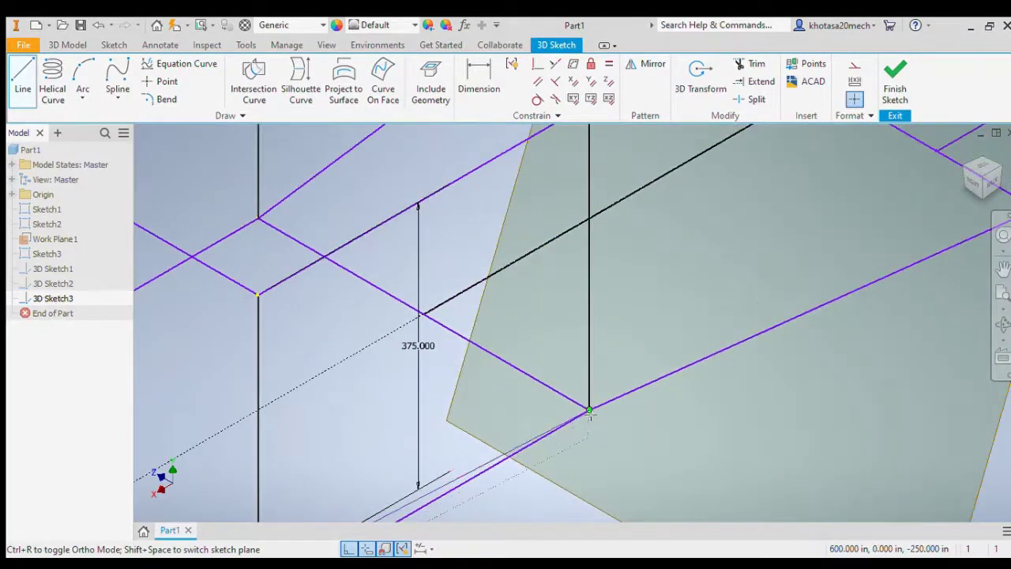
{"action": "left_click", "coordinate": [588, 410]}
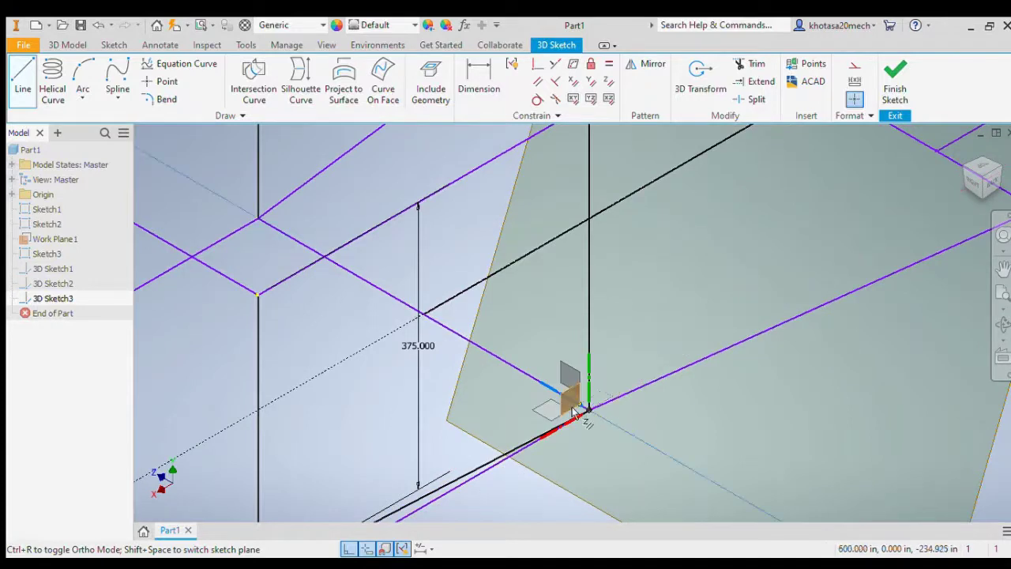
{"action": "key", "text": "Escape"}
Delete the 375 in dimension of the vertical line at the front box's negative-Z corner
{"action": "left_click_drag", "start_coordinate": [430, 366], "coordinate": [433, 359]}
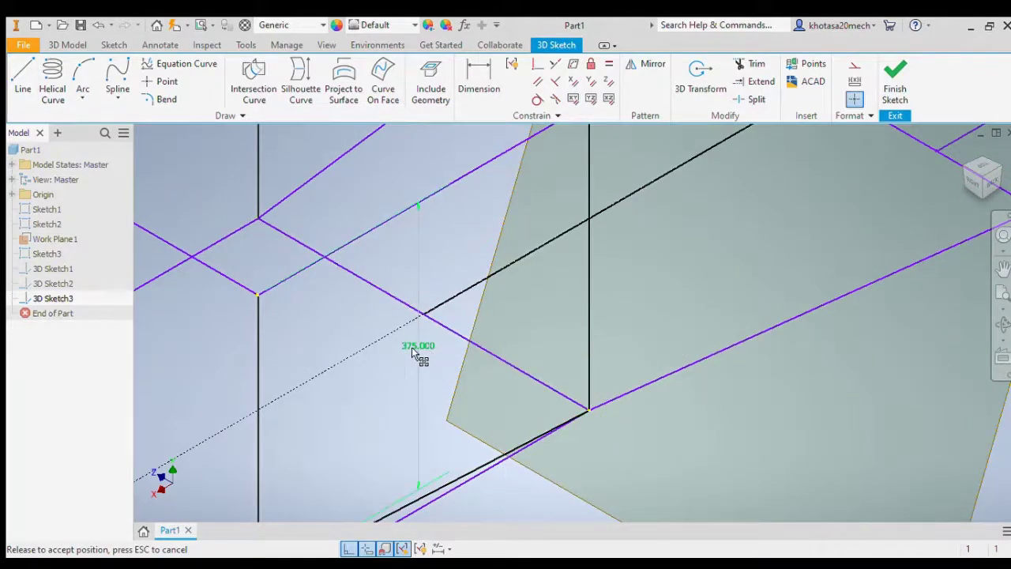
{"action": "left_click", "coordinate": [412, 350]}
{"action": "key", "text": "Delete"}
{"action": "scroll", "coordinate": [413, 353], "scroll_direction": "down", "scroll_amount": 5}
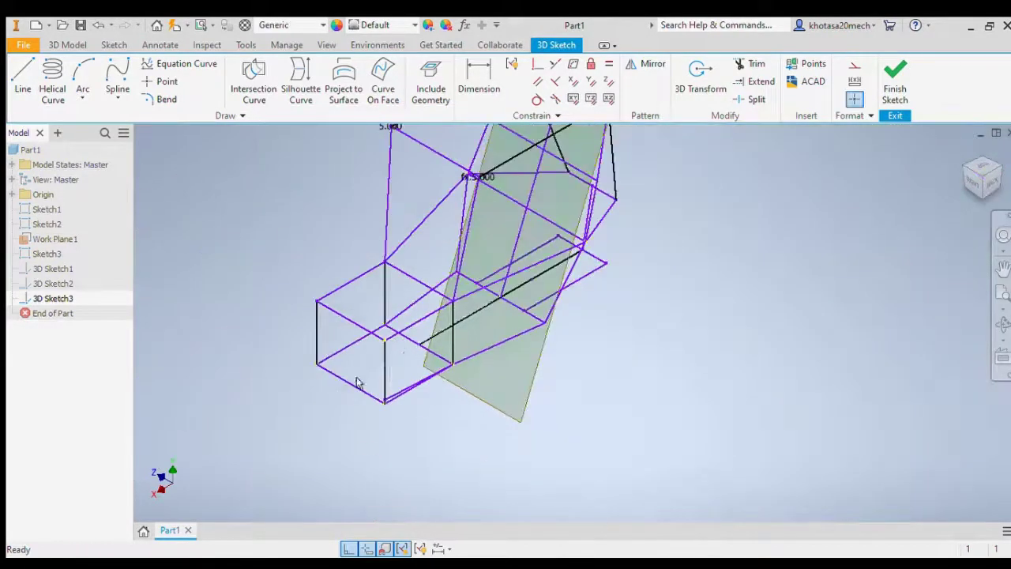
{"action": "scroll", "coordinate": [357, 382], "scroll_direction": "up", "scroll_amount": 4}
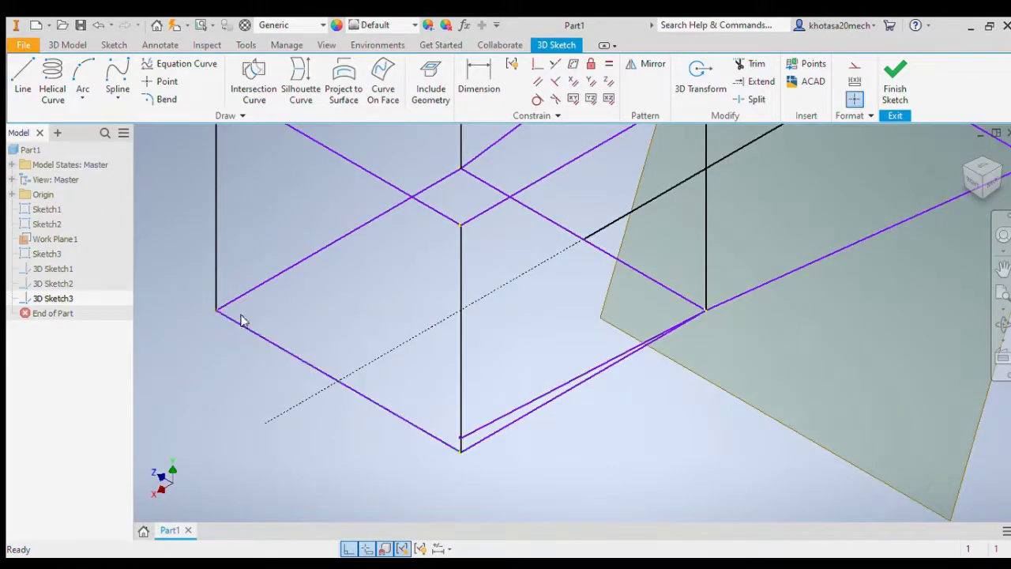
Draw a line 375 in down from the front box's positive-Z upper front corner, continuing to the middle upright frame's positive-Z bottom corner
{"action": "left_click", "coordinate": [23, 79]}
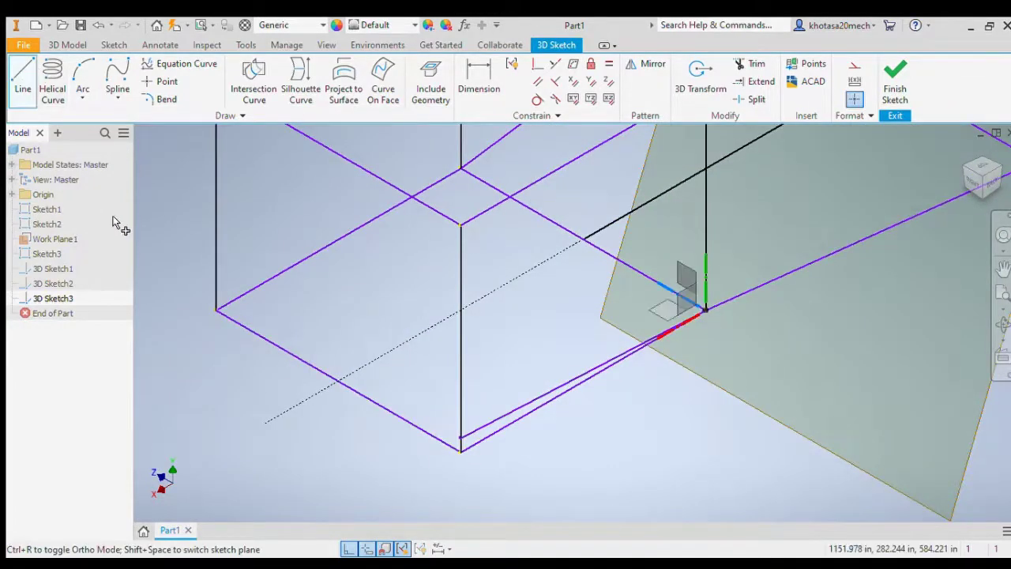
{"action": "scroll", "coordinate": [221, 205], "scroll_direction": "down", "scroll_amount": 4}
{"action": "scroll", "coordinate": [234, 166], "scroll_direction": "up", "scroll_amount": 3}
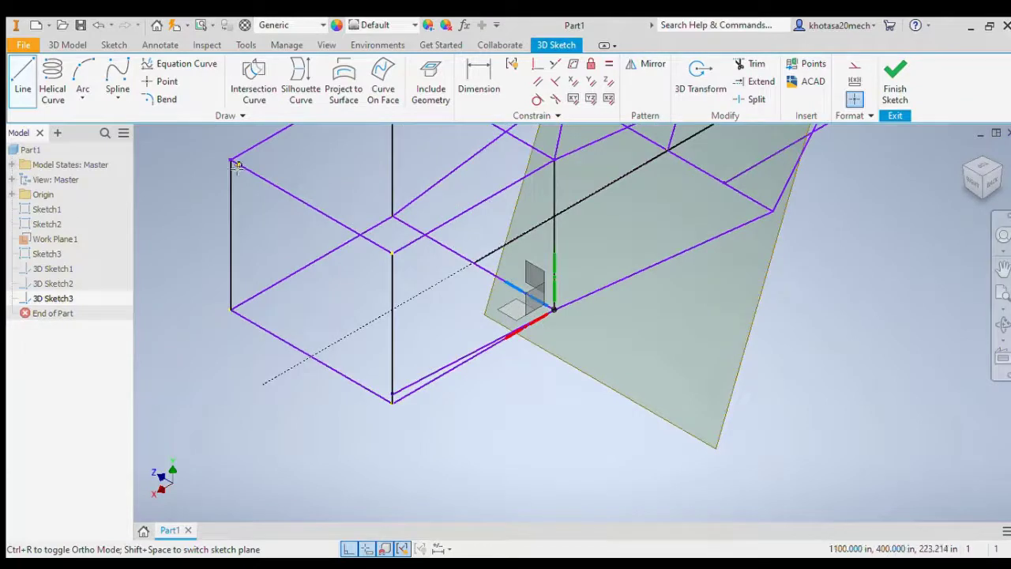
{"action": "left_click", "coordinate": [230, 161]}
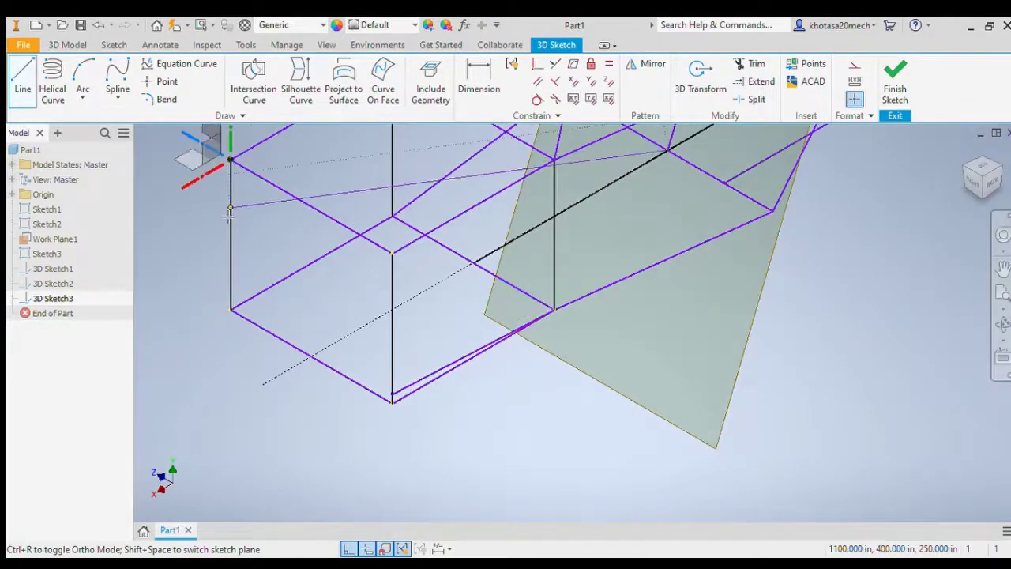
{"action": "left_click", "coordinate": [229, 311]}
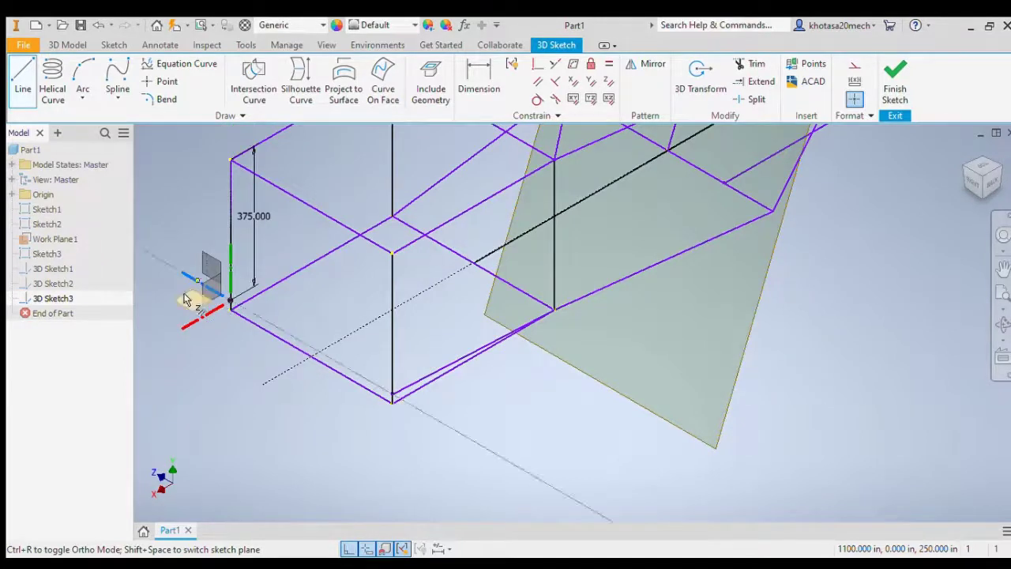
{"action": "scroll", "coordinate": [387, 223], "scroll_direction": "down", "scroll_amount": 5}
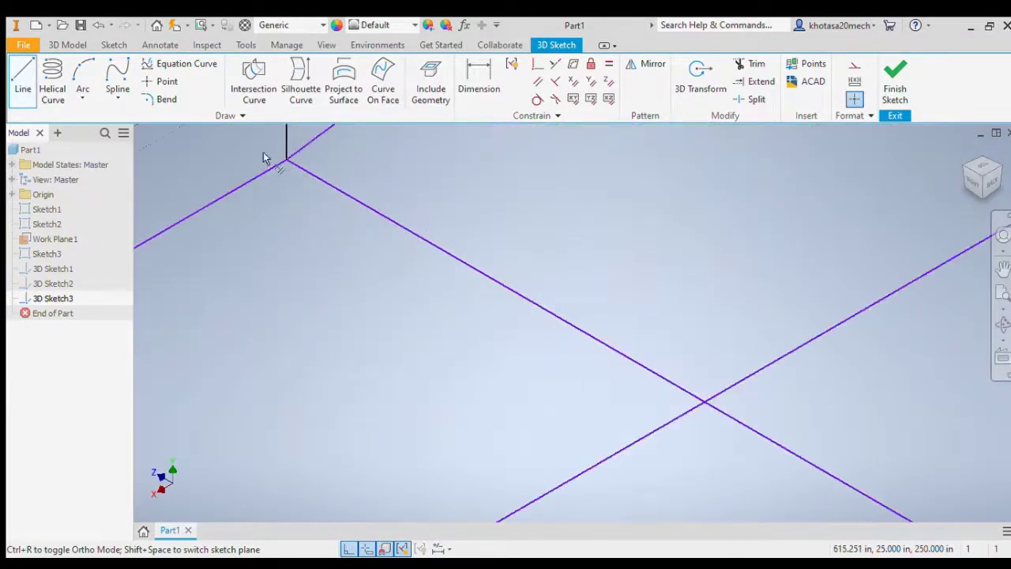
{"action": "left_click", "coordinate": [287, 162]}
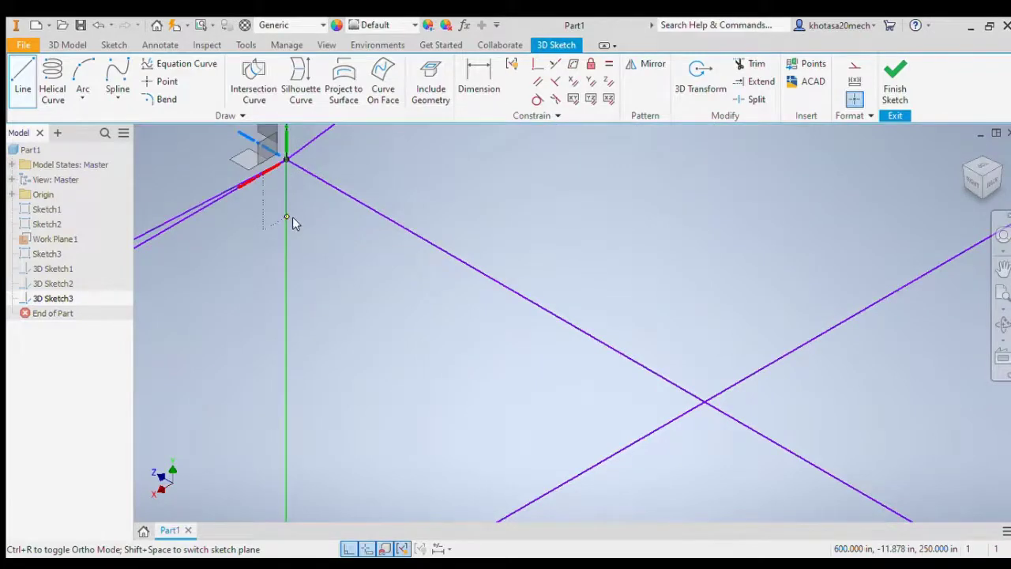
{"action": "key", "text": "Escape"}
Try to delete or trim the short leftover segment of the vertical edge at the front box's positive-Z bottom corner
{"action": "scroll", "coordinate": [278, 219], "scroll_direction": "up", "scroll_amount": 6}
{"action": "scroll", "coordinate": [179, 262], "scroll_direction": "down", "scroll_amount": 6}
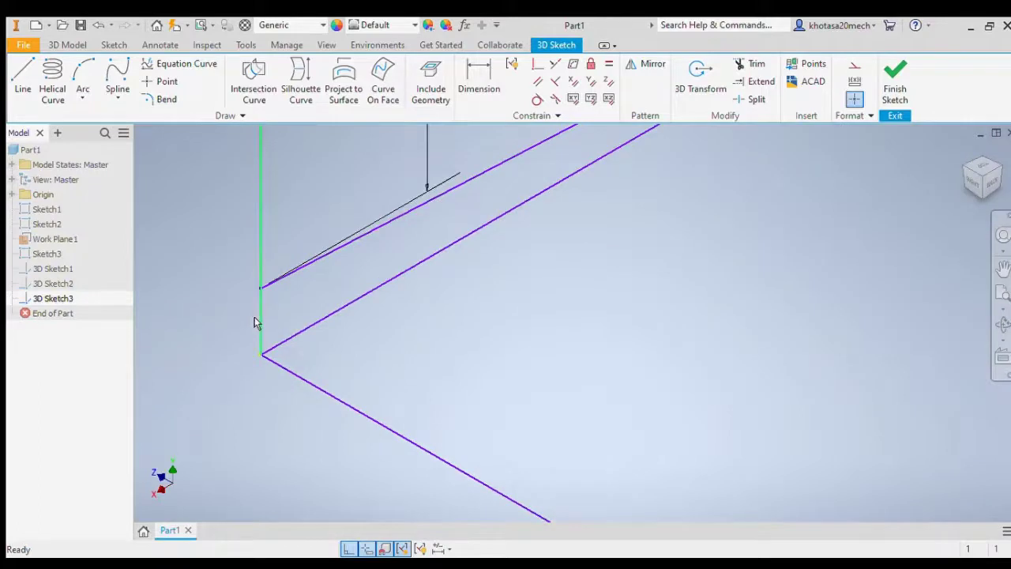
{"action": "left_click", "coordinate": [254, 323]}
{"action": "key", "text": "Delete"}
{"action": "left_click", "coordinate": [744, 64]}
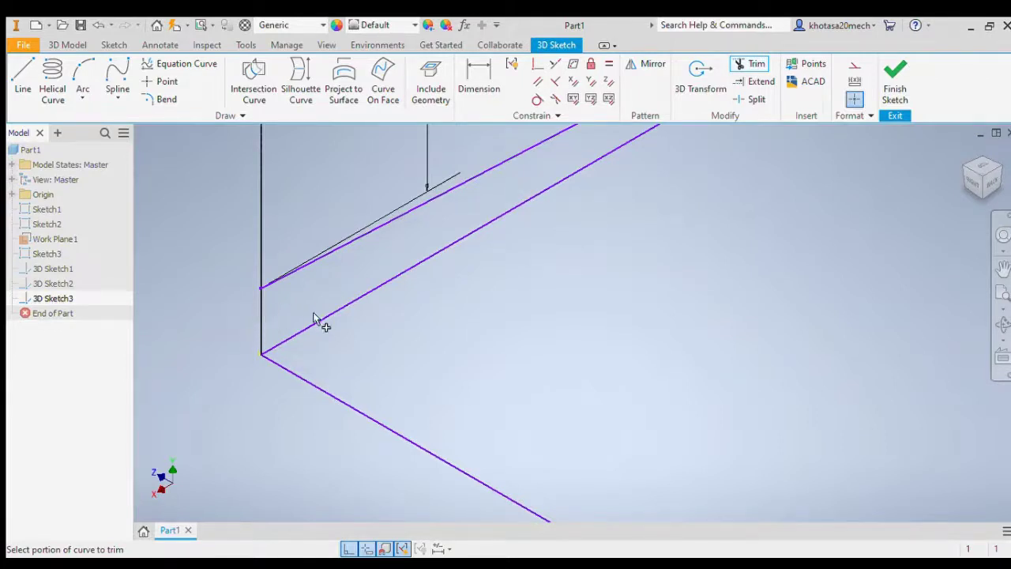
{"action": "scroll", "coordinate": [411, 281], "scroll_direction": "down", "scroll_amount": 5}
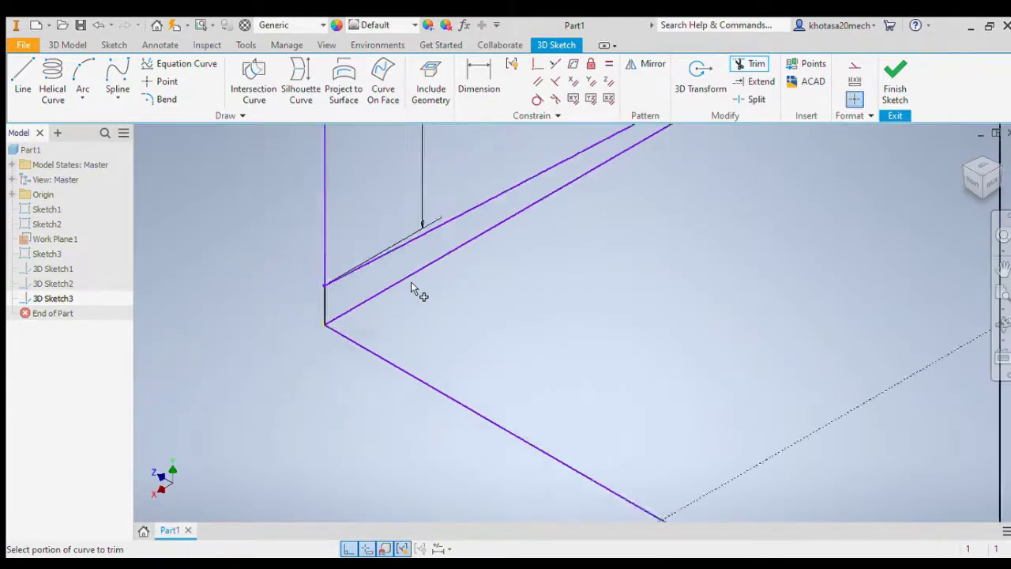
{"action": "scroll", "coordinate": [472, 239], "scroll_direction": "up", "scroll_amount": 4}
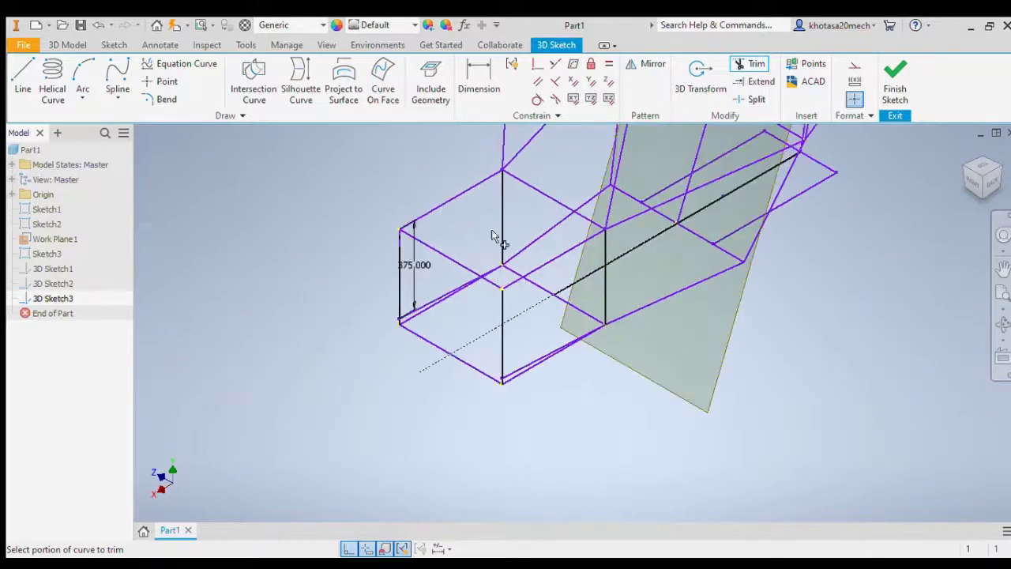
Finish the 3D sketch, start a new one and try to trim the same leftover vertical segment there
{"action": "left_click", "coordinate": [896, 79]}
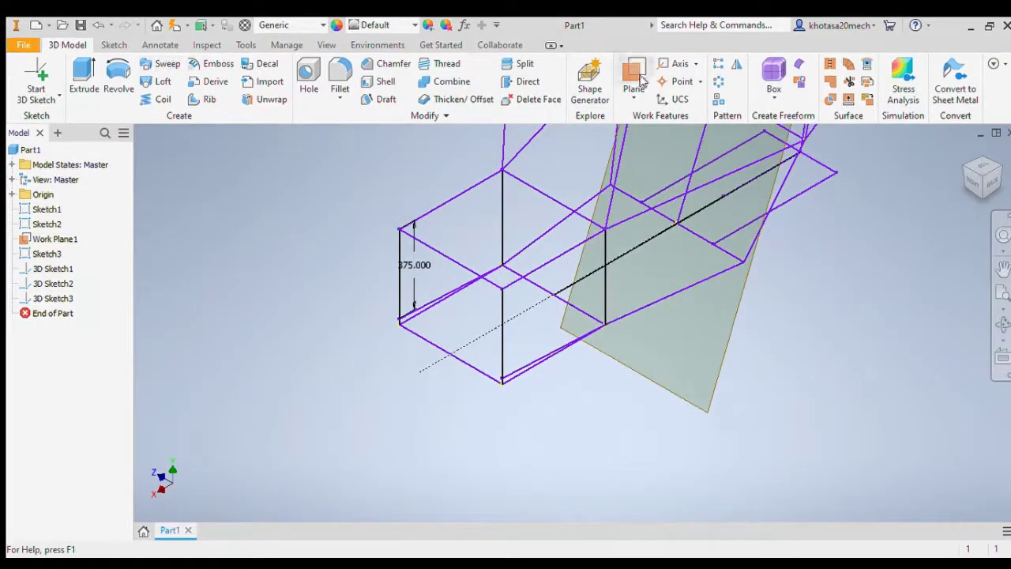
{"action": "left_click", "coordinate": [114, 45]}
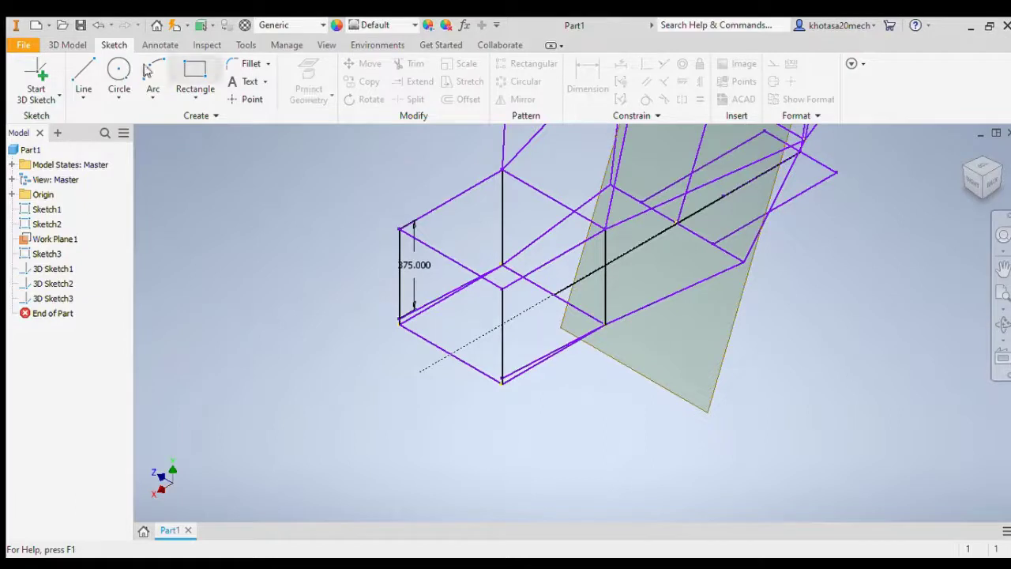
{"action": "left_click", "coordinate": [63, 45]}
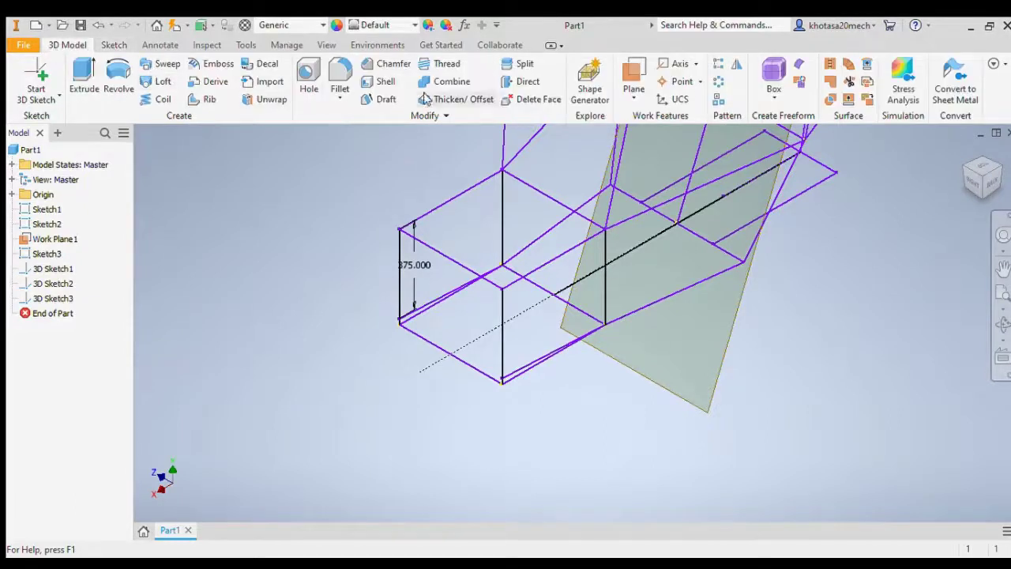
{"action": "left_click", "coordinate": [41, 75]}
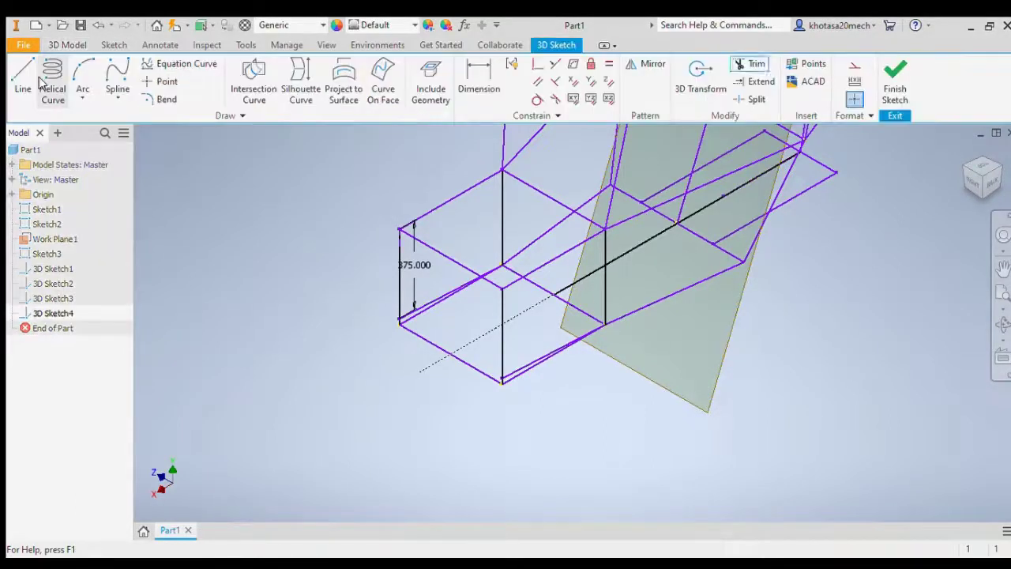
{"action": "left_click", "coordinate": [747, 70]}
{"action": "scroll", "coordinate": [403, 275], "scroll_direction": "up", "scroll_amount": 4}
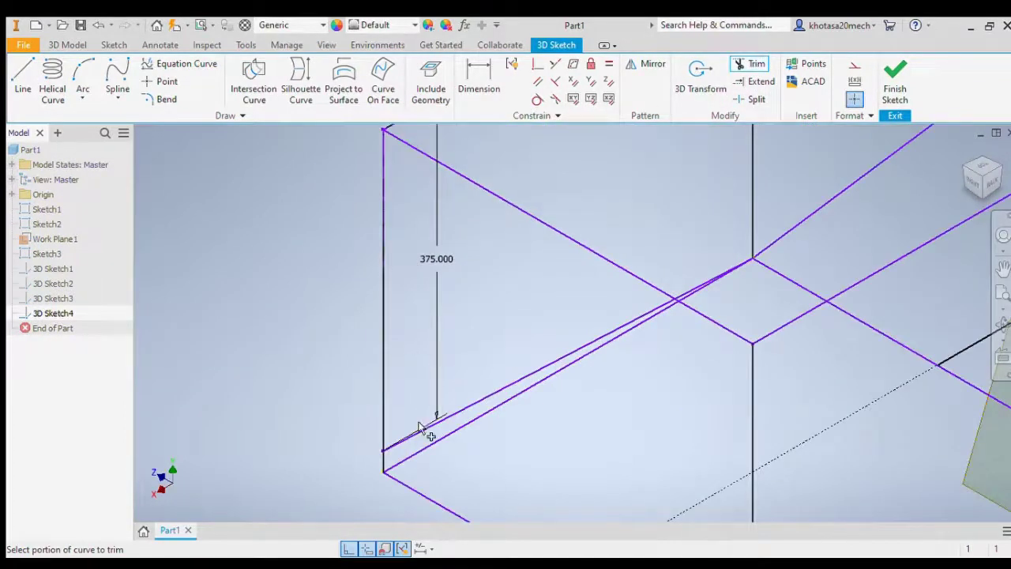
{"action": "scroll", "coordinate": [412, 450], "scroll_direction": "up", "scroll_amount": 5}
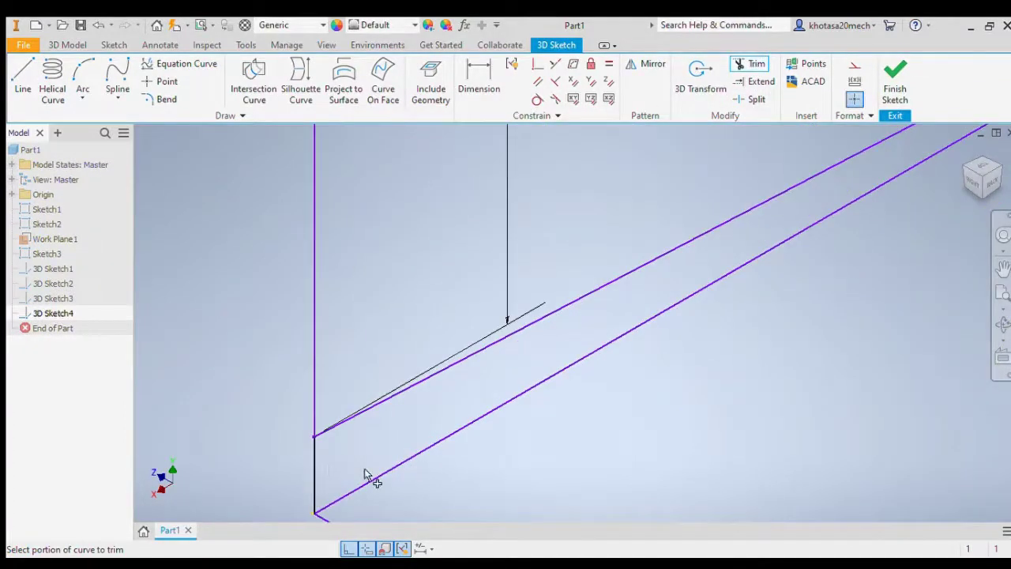
{"action": "scroll", "coordinate": [382, 469], "scroll_direction": "down", "scroll_amount": 5}
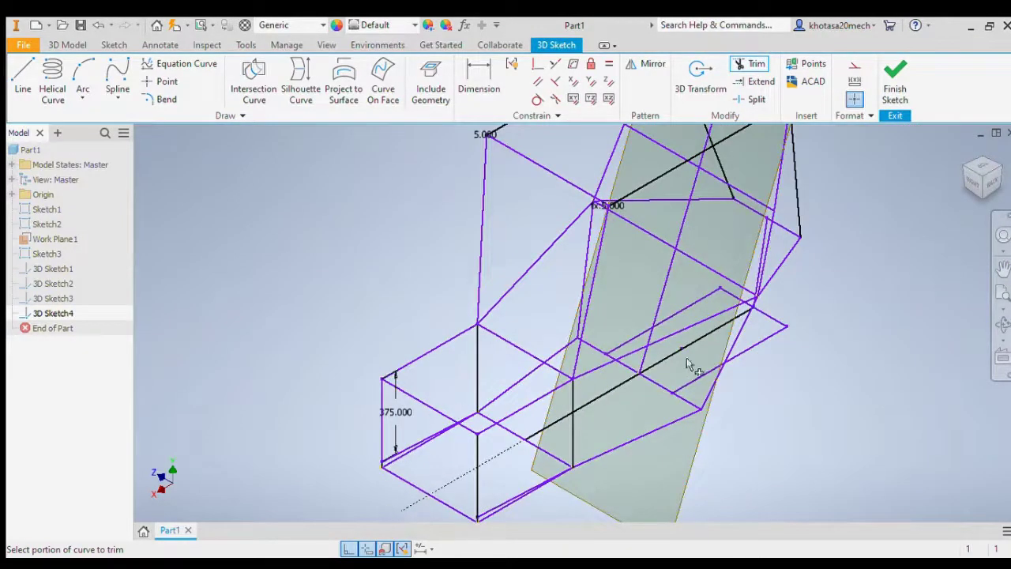
Undo the new 3D sketch and the brace lines drawn on both sides of the front box
{"action": "left_click", "coordinate": [96, 26]}
{"action": "left_click", "coordinate": [90, 28]}
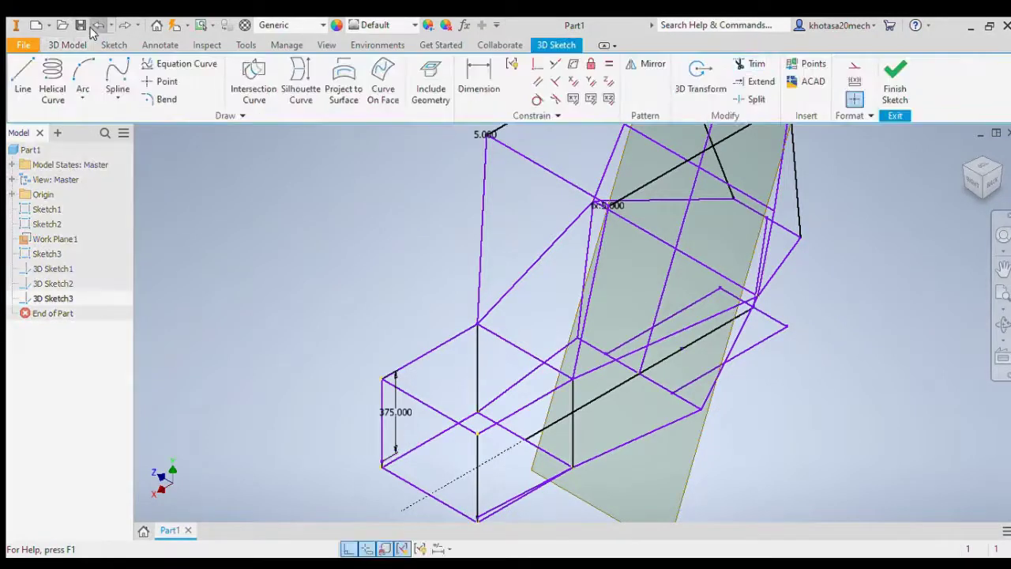
{"action": "left_click", "coordinate": [91, 28]}
{"action": "left_click", "coordinate": [91, 28]}
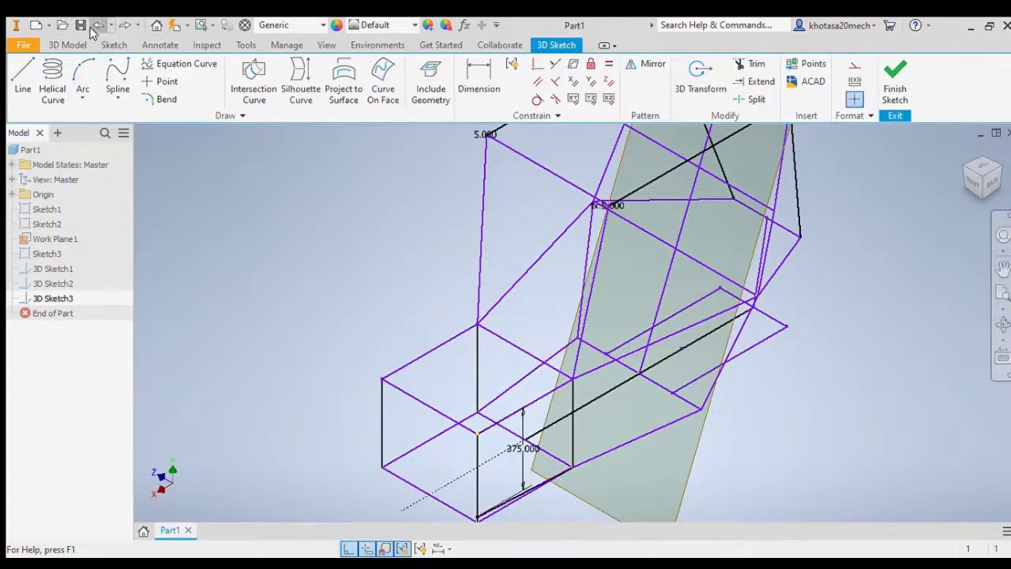
{"action": "left_click", "coordinate": [91, 28]}
{"action": "left_click", "coordinate": [90, 27]}
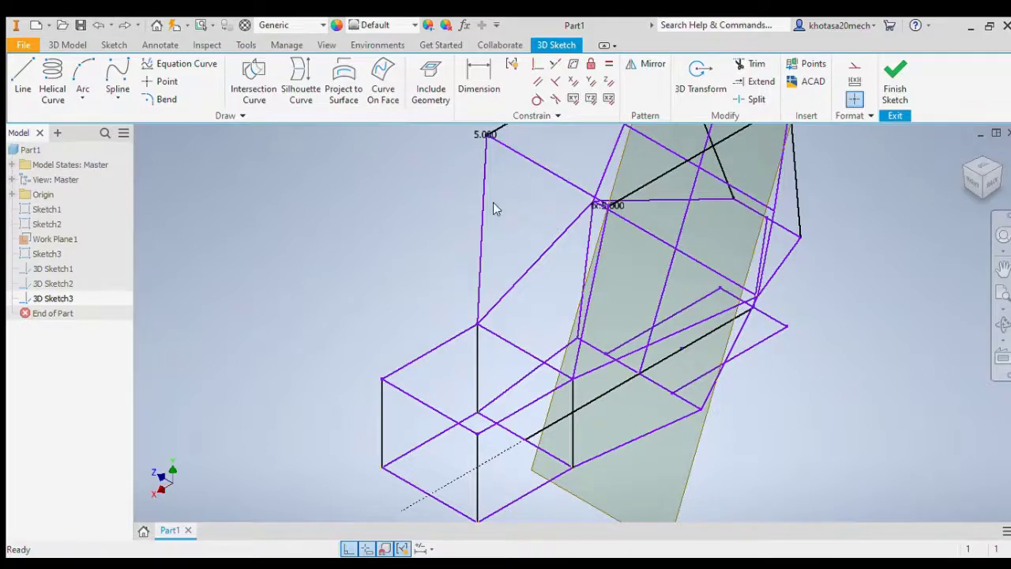
Draw a line from the lower negative-Z corner of the rear sloping roof to the negative-Z rear bottom corner of the base
{"action": "scroll", "coordinate": [493, 208], "scroll_direction": "down", "scroll_amount": 5}
{"action": "scroll", "coordinate": [632, 193], "scroll_direction": "up", "scroll_amount": 3}
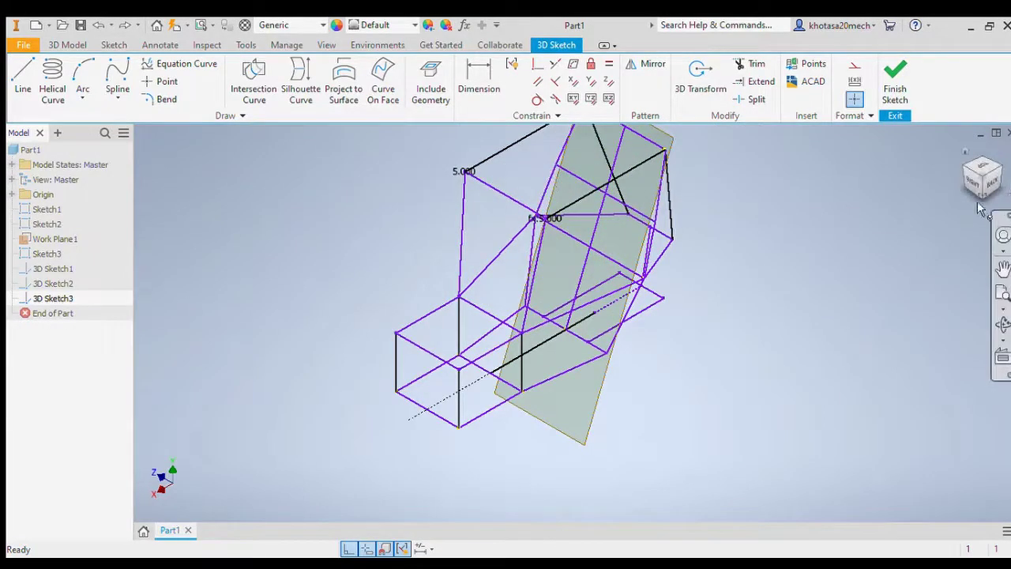
{"action": "mouse_move", "coordinate": [982, 185]}
{"action": "left_mouse_down"}
{"action": "mouse_move", "coordinate": [959, 210]}
{"action": "mouse_move", "coordinate": [987, 180]}
{"action": "mouse_move", "coordinate": [963, 159]}
{"action": "left_mouse_up"}
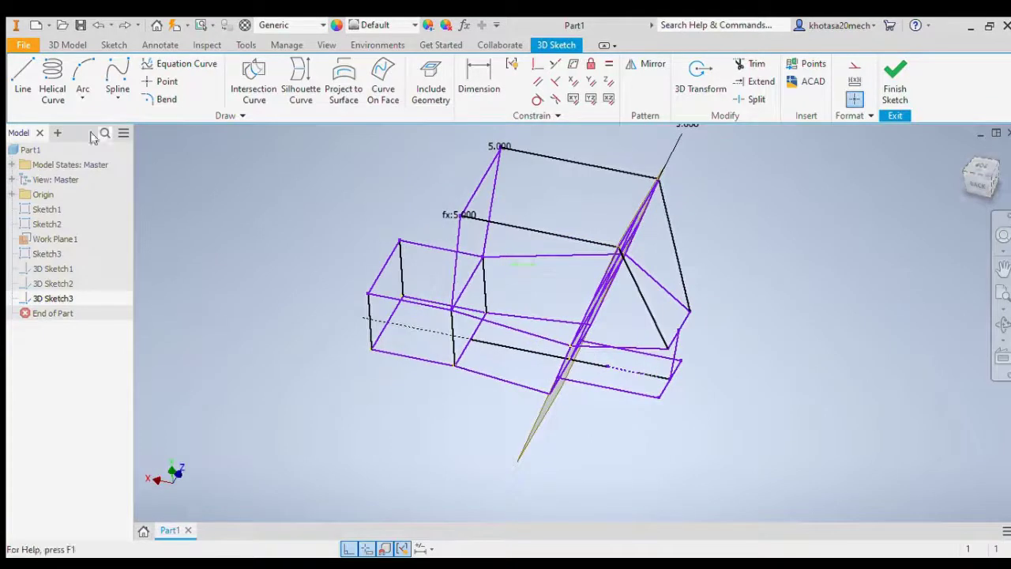
{"action": "left_click", "coordinate": [22, 79]}
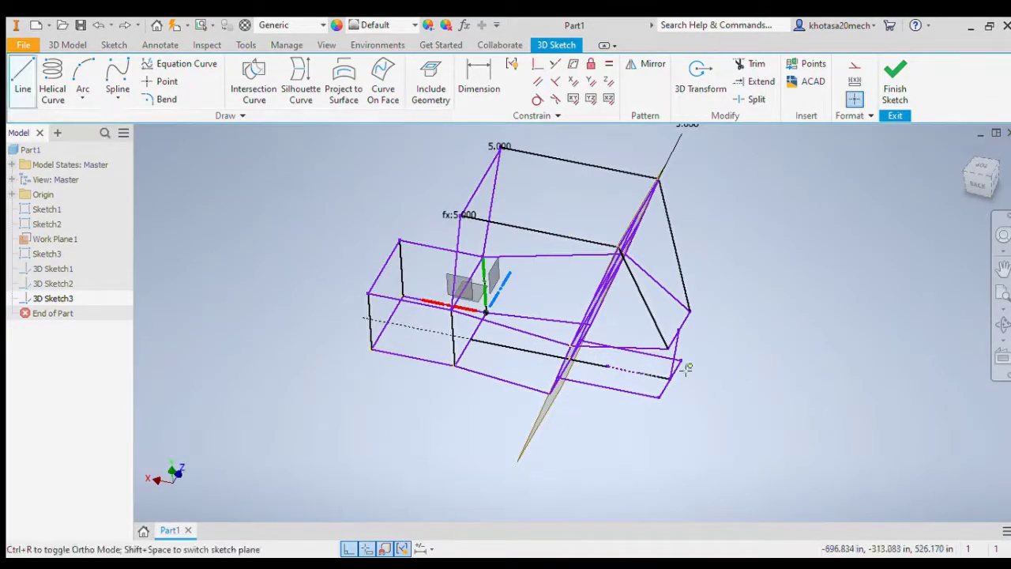
{"action": "left_click", "coordinate": [668, 348]}
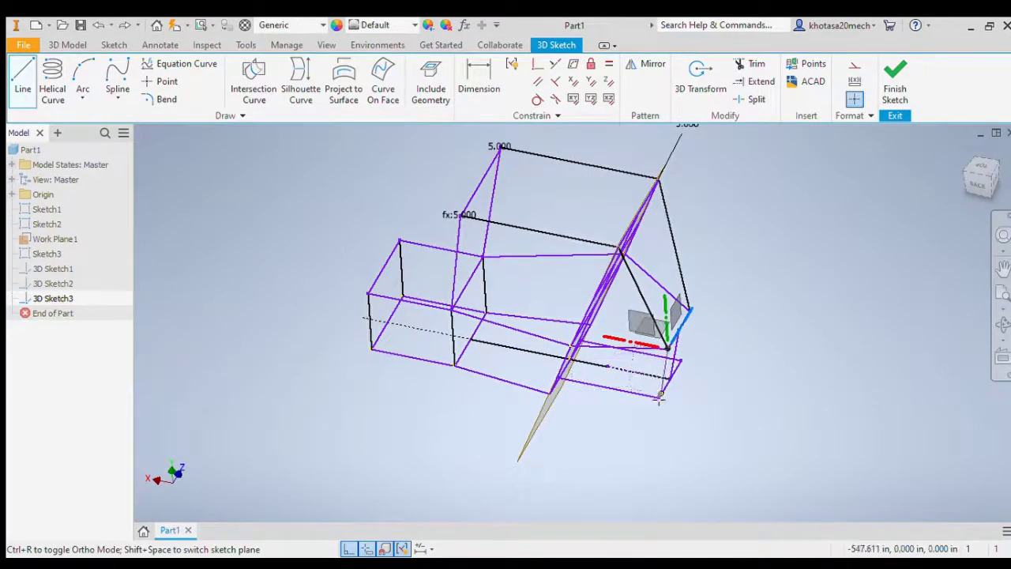
{"action": "left_click", "coordinate": [658, 399]}
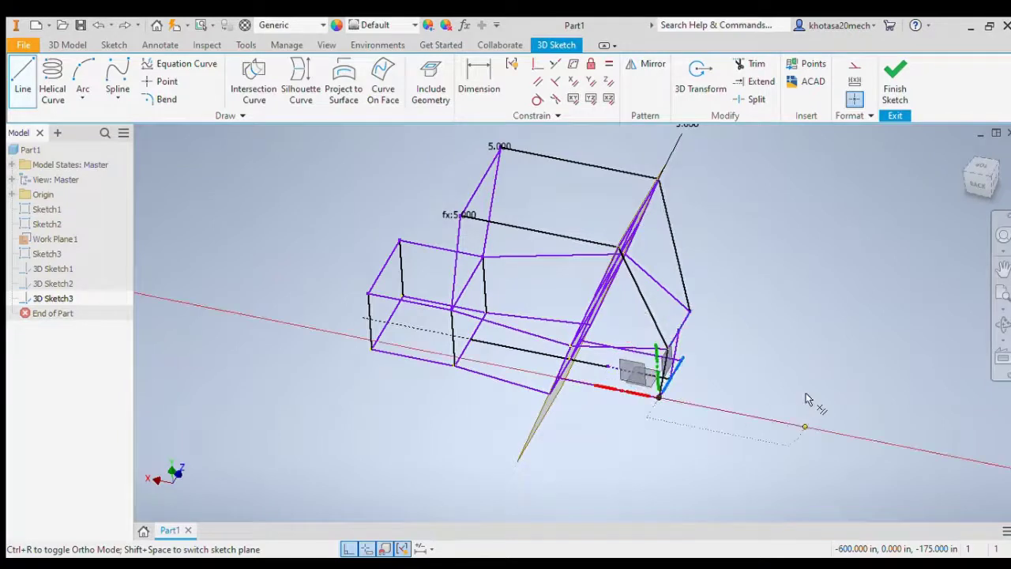
{"action": "key", "text": "Escape"}
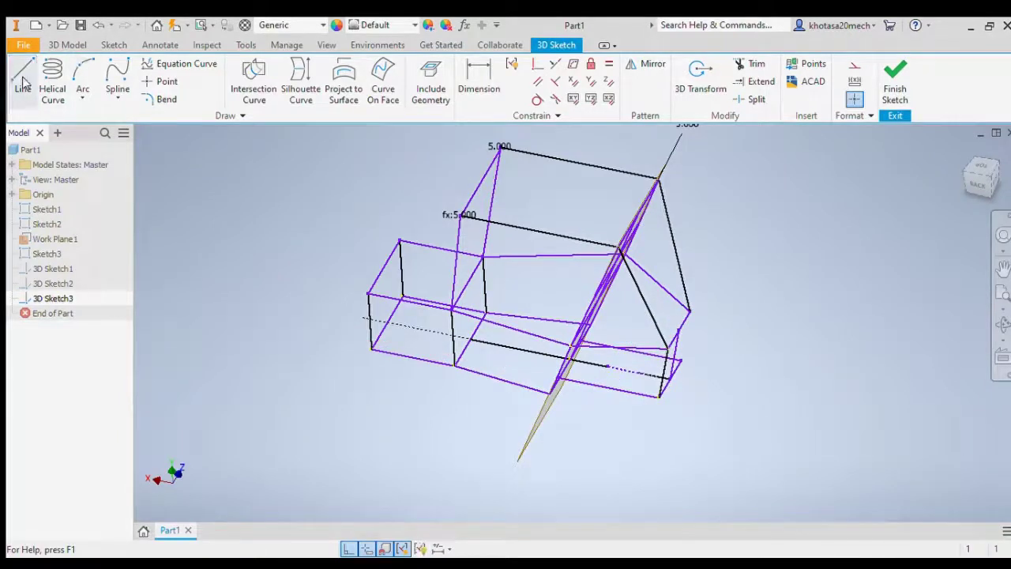
Connect the rear sloping roof's lower positive-Z corner to the base's positive-Z rear bottom corner with a line, and finish the 3D sketch
{"action": "left_click", "coordinate": [22, 75]}
{"action": "scroll", "coordinate": [695, 324], "scroll_direction": "down", "scroll_amount": 5}
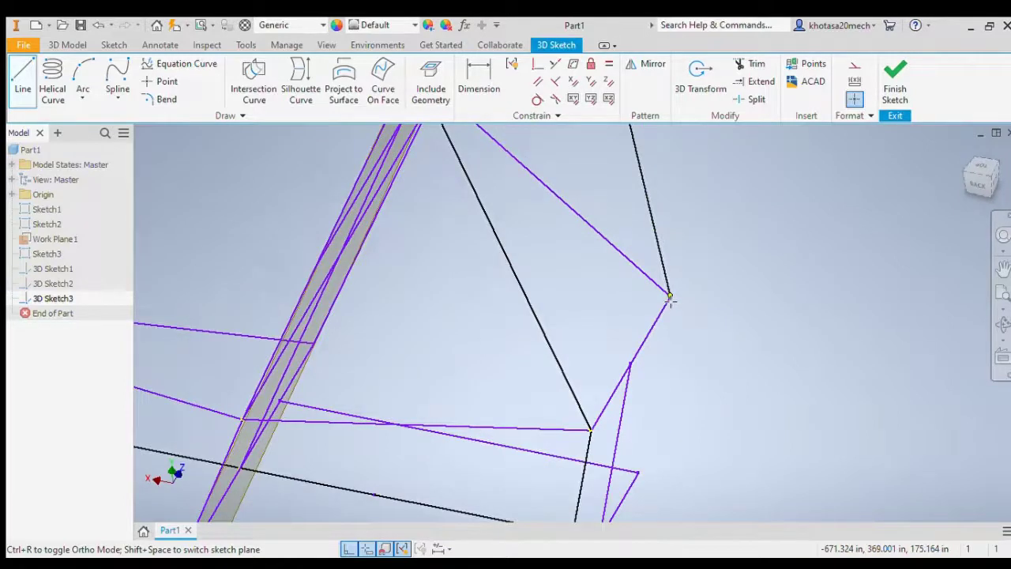
{"action": "left_click", "coordinate": [669, 297]}
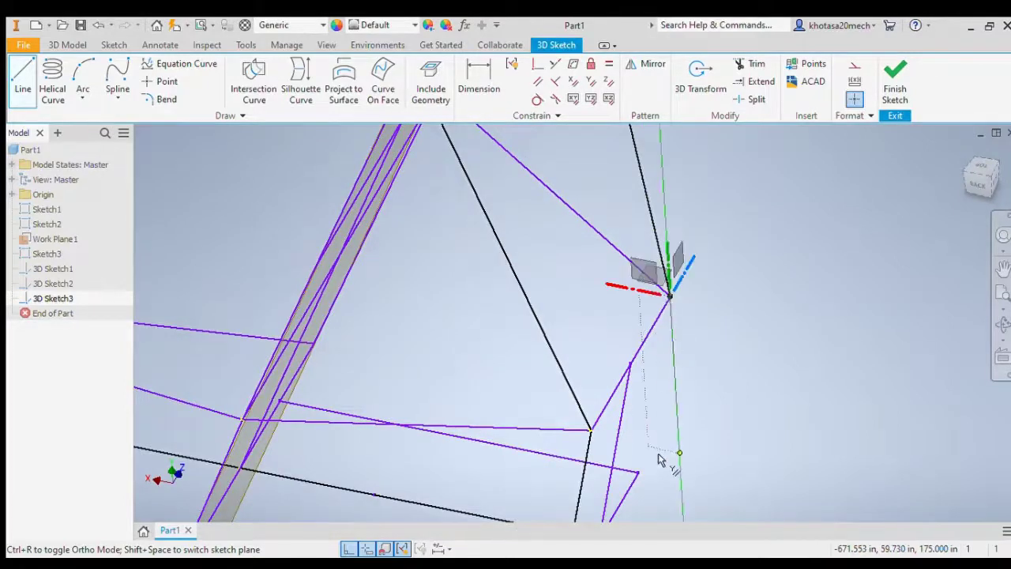
{"action": "left_click", "coordinate": [638, 472]}
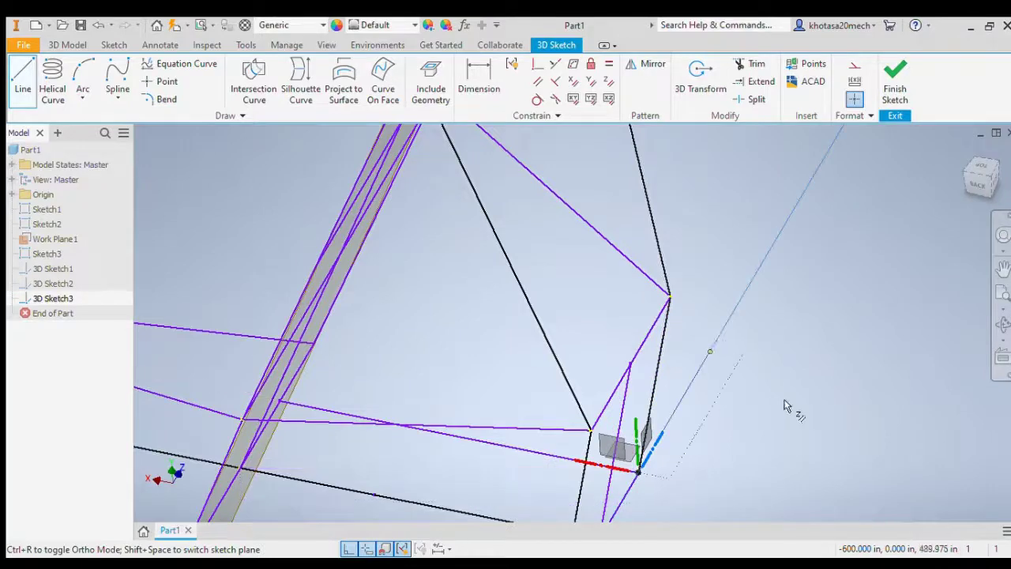
{"action": "key", "text": "Escape"}
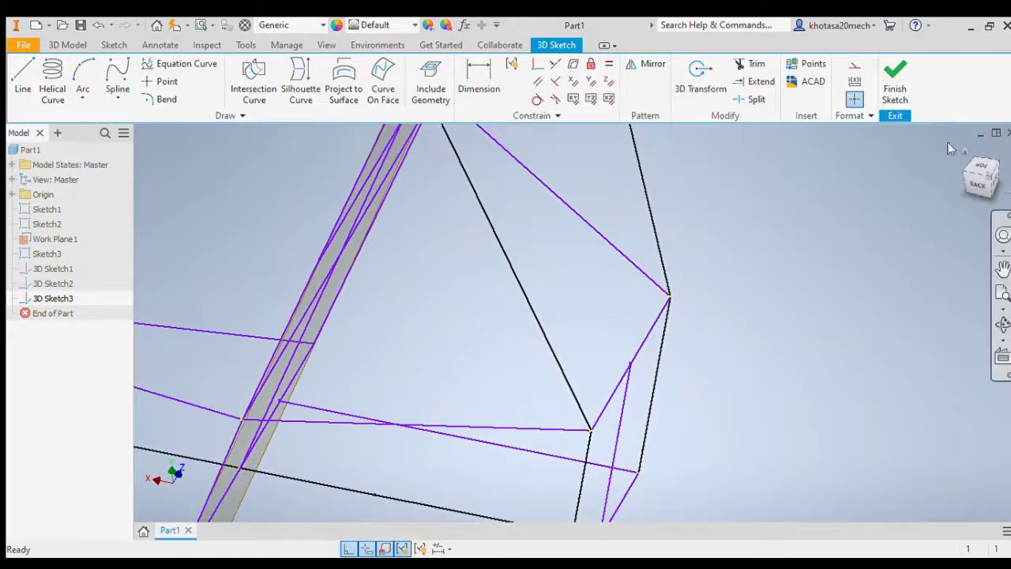
{"action": "left_click", "coordinate": [895, 81]}
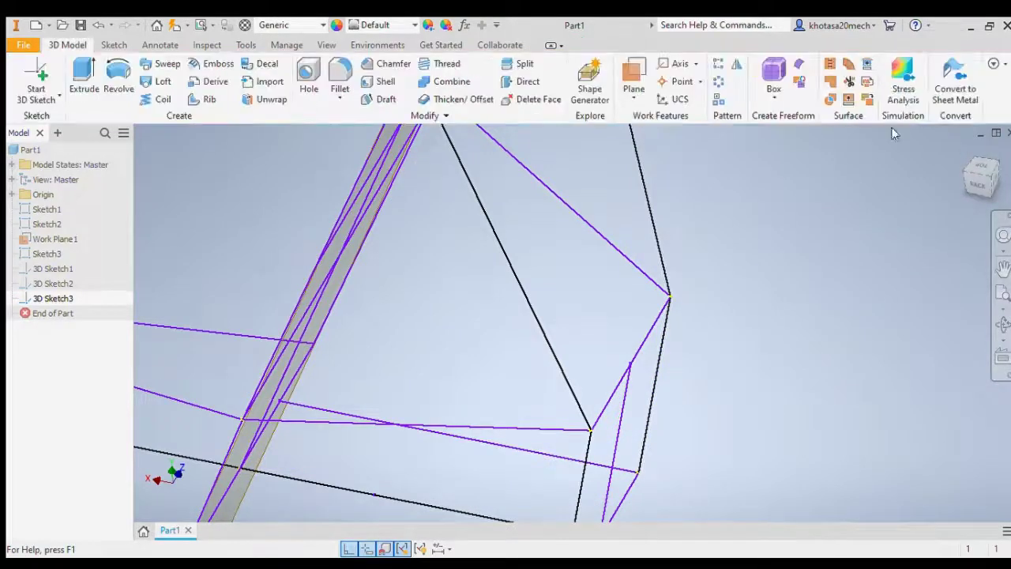
{"action": "left_click", "coordinate": [965, 188]}
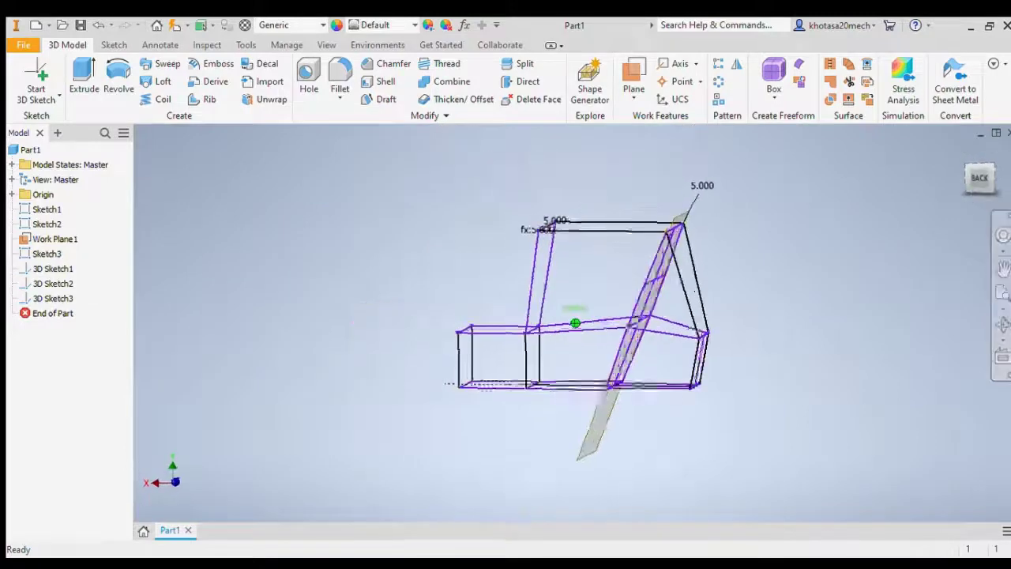